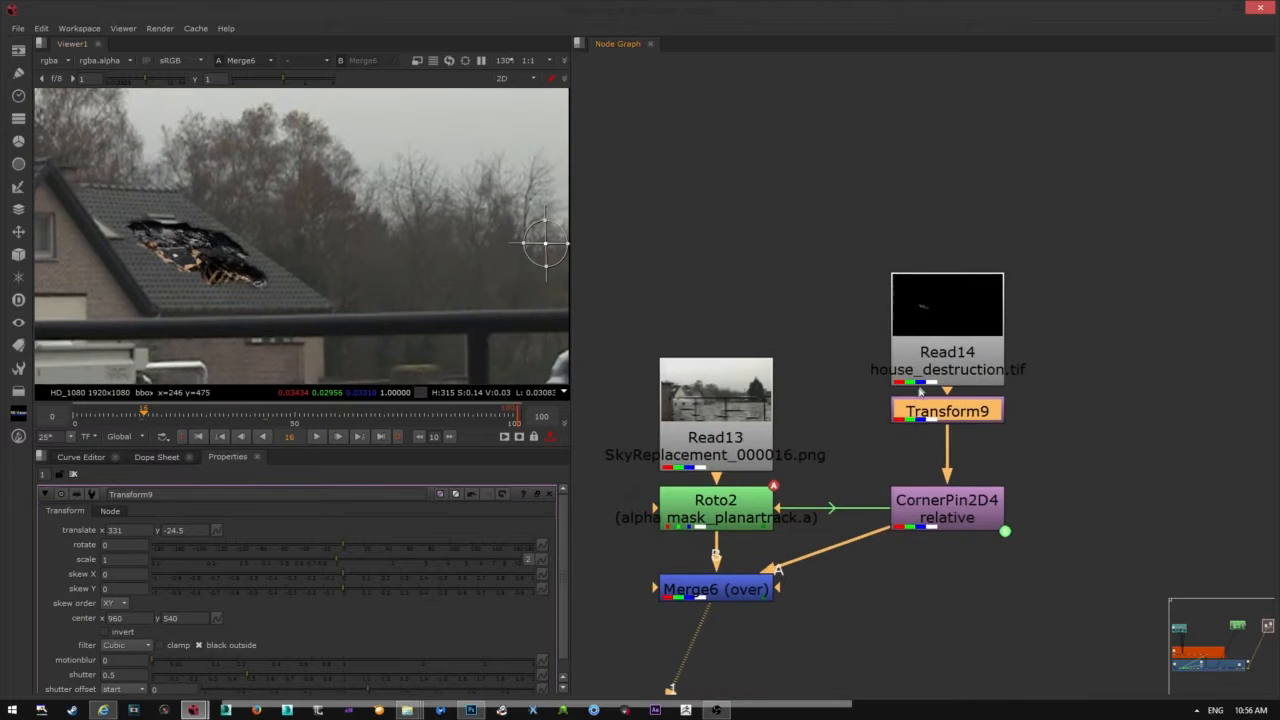
- Spread out the node tree by moving Read13 higher above Roto2 and Merge6 farther below it
{"action": "left_click_drag", "start_coordinate": [744, 410], "coordinate": [744, 341]}
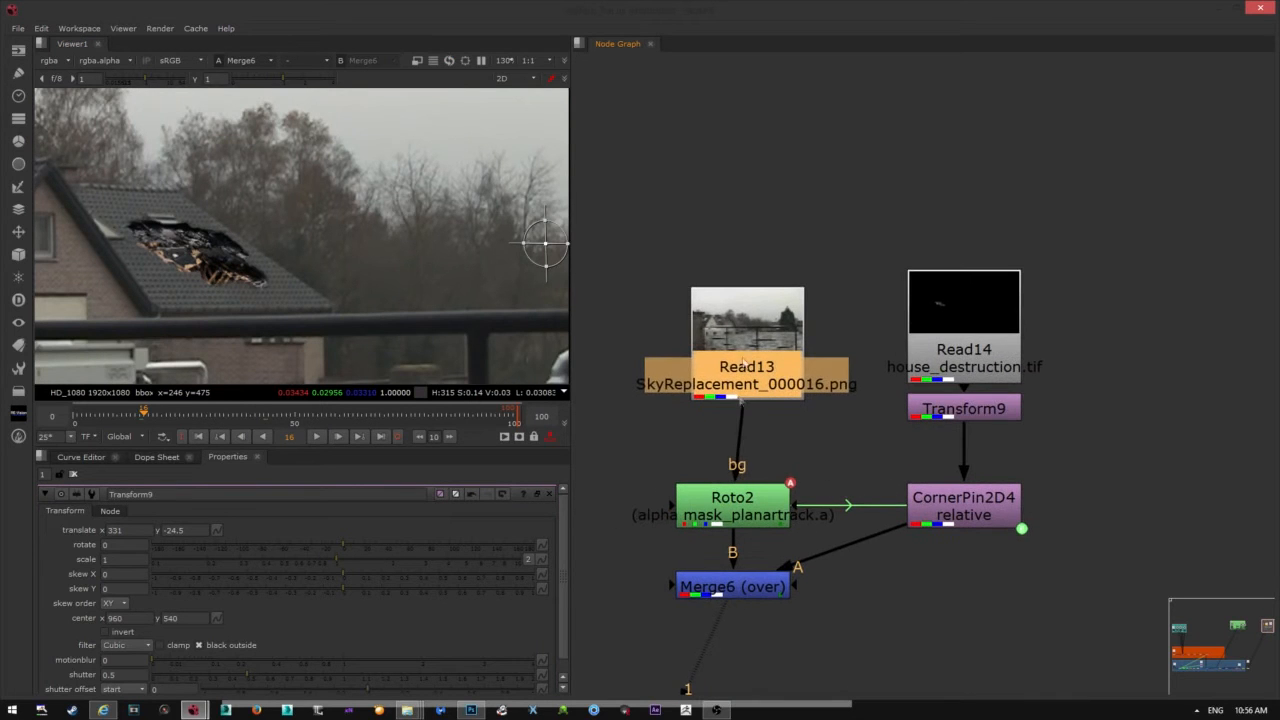
{"action": "left_click", "coordinate": [735, 497]}
{"action": "left_click", "coordinate": [730, 370]}
{"action": "middle_click_drag", "start_coordinate": [732, 370], "coordinate": [726, 326]}
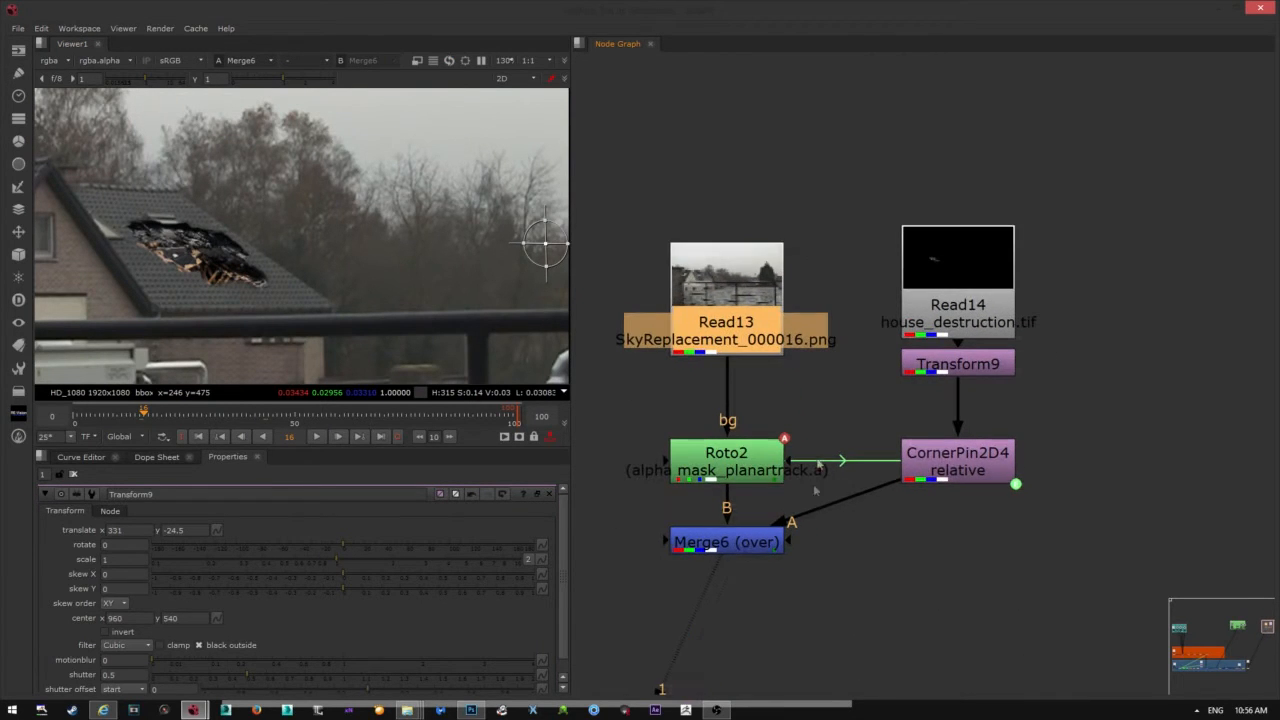
{"action": "left_click", "coordinate": [746, 576]}
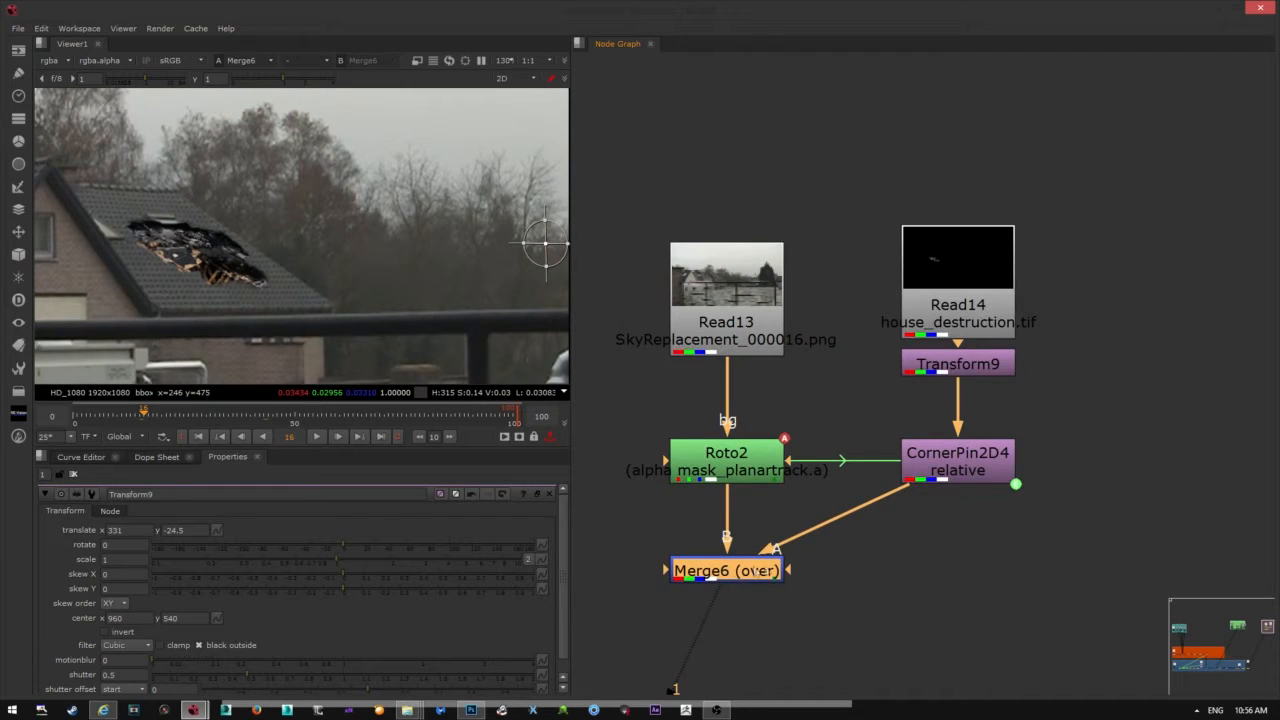
{"action": "middle_click_drag", "start_coordinate": [747, 558], "coordinate": [727, 576]}
{"action": "middle_click_drag", "start_coordinate": [839, 422], "coordinate": [815, 450]}
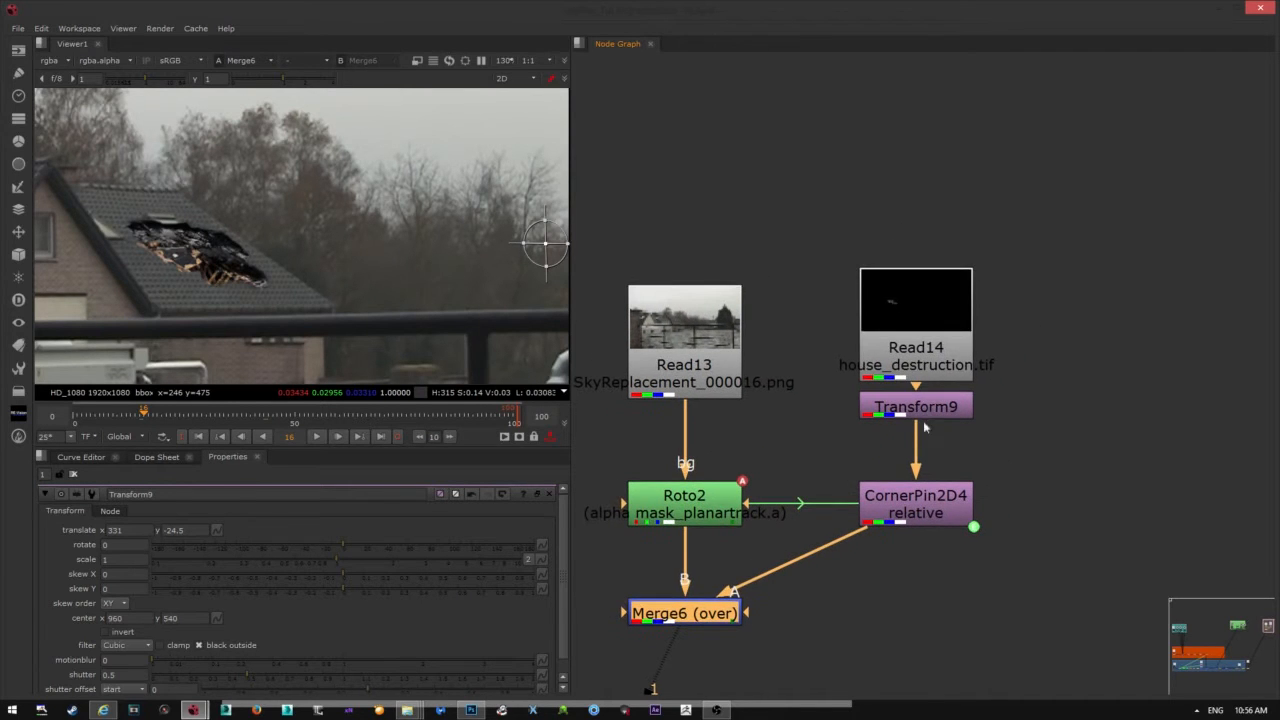
- Move the Read14 house_destruction.tif node well above Transform9 to make room between them
{"action": "left_click", "coordinate": [924, 356]}
{"action": "scroll", "coordinate": [418, 317], "scroll_direction": "up", "scroll_amount": 5}
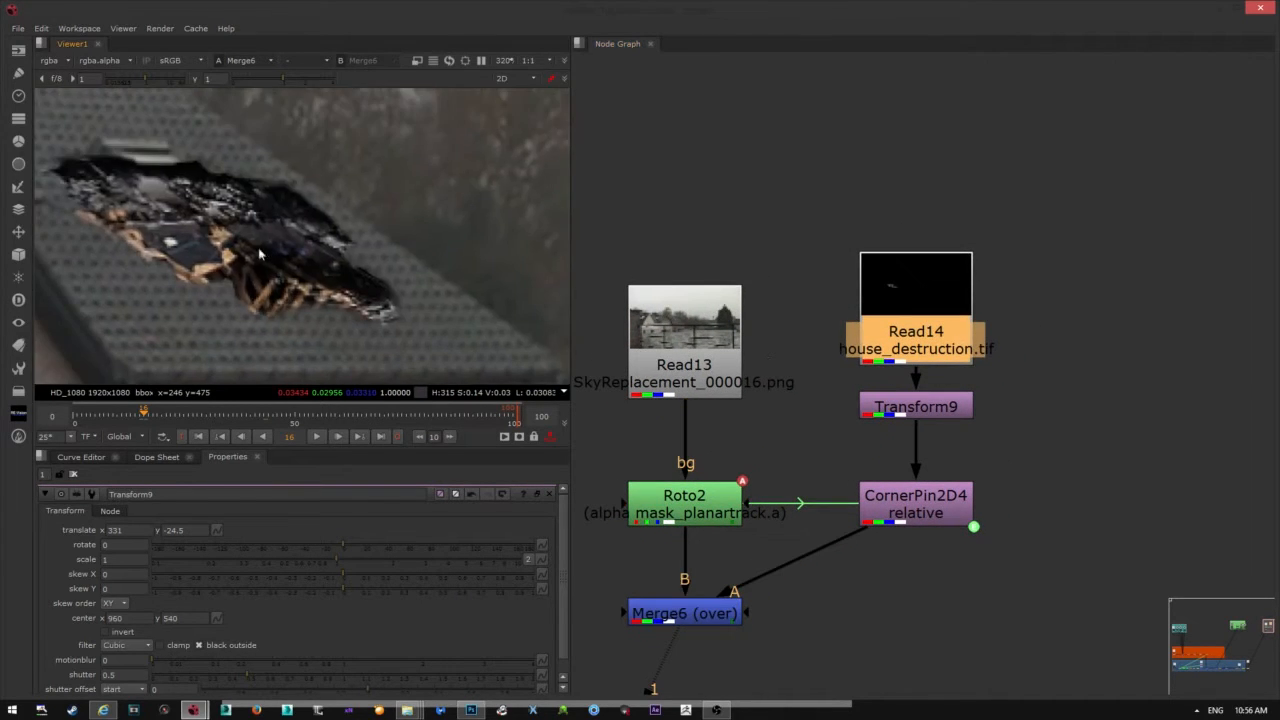
{"action": "middle_click_drag", "start_coordinate": [380, 300], "coordinate": [440, 340]}
{"action": "middle_click_drag", "start_coordinate": [873, 400], "coordinate": [861, 463]}
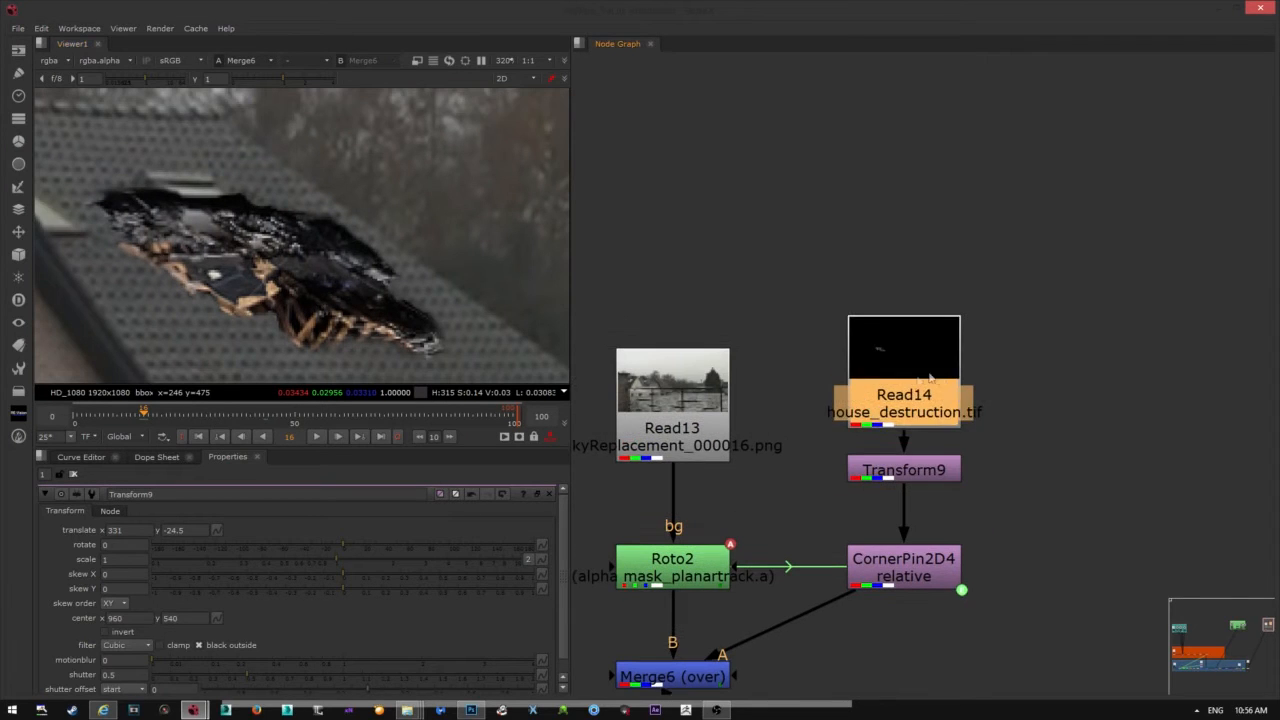
{"action": "left_click_drag", "start_coordinate": [893, 440], "coordinate": [893, 294]}
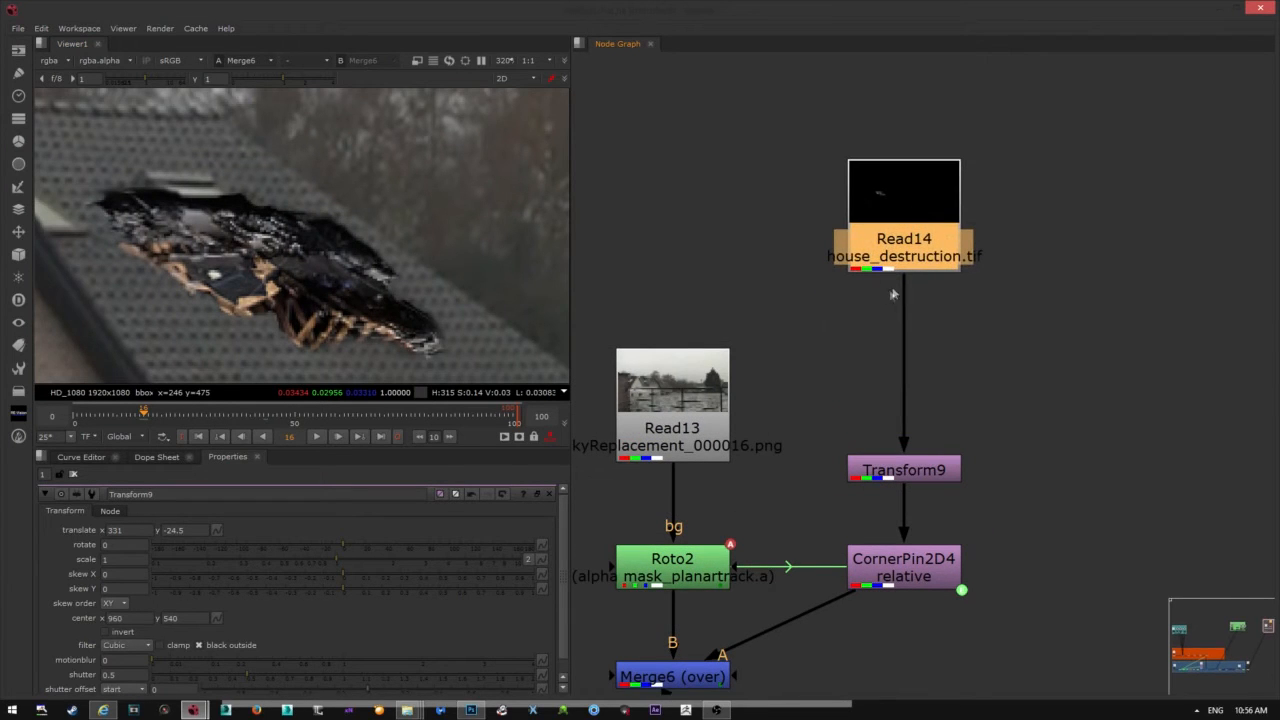
- Display Read14 in the viewer and examine its alpha channel around the roof damage
{"action": "key", "text": "1"}
{"action": "left_click", "coordinate": [838, 318]}
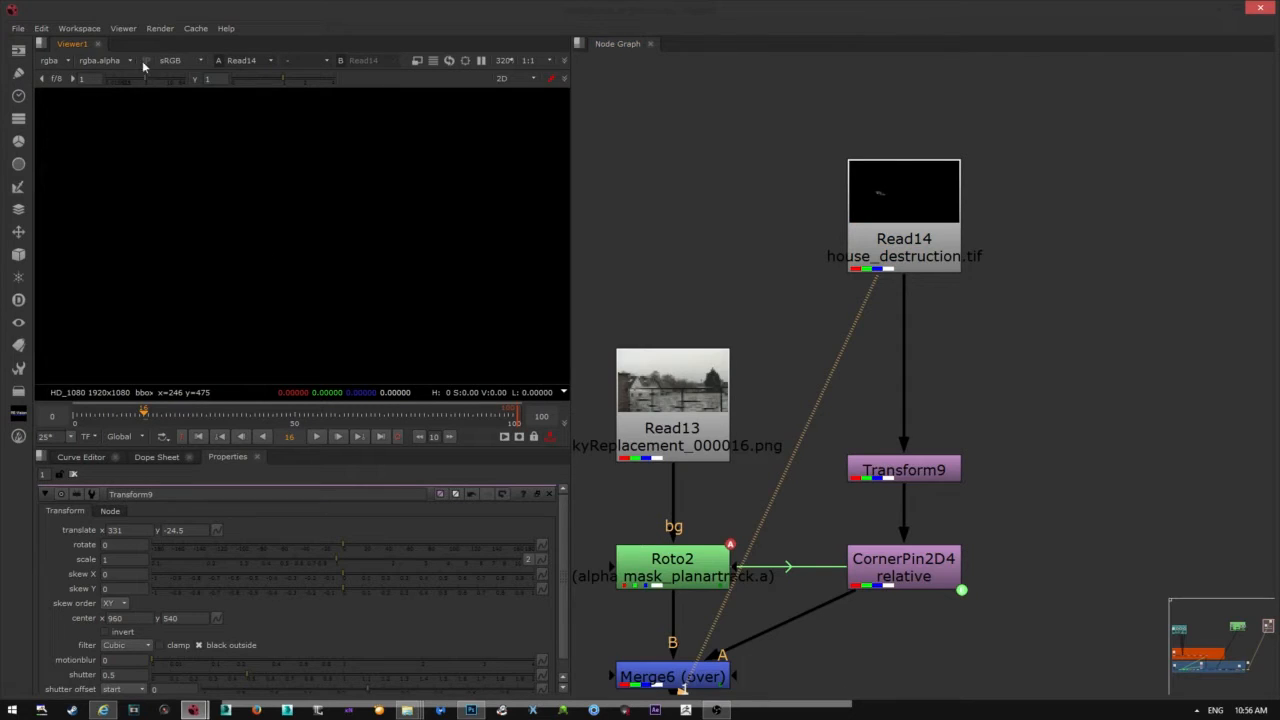
{"action": "left_click", "coordinate": [113, 61]}
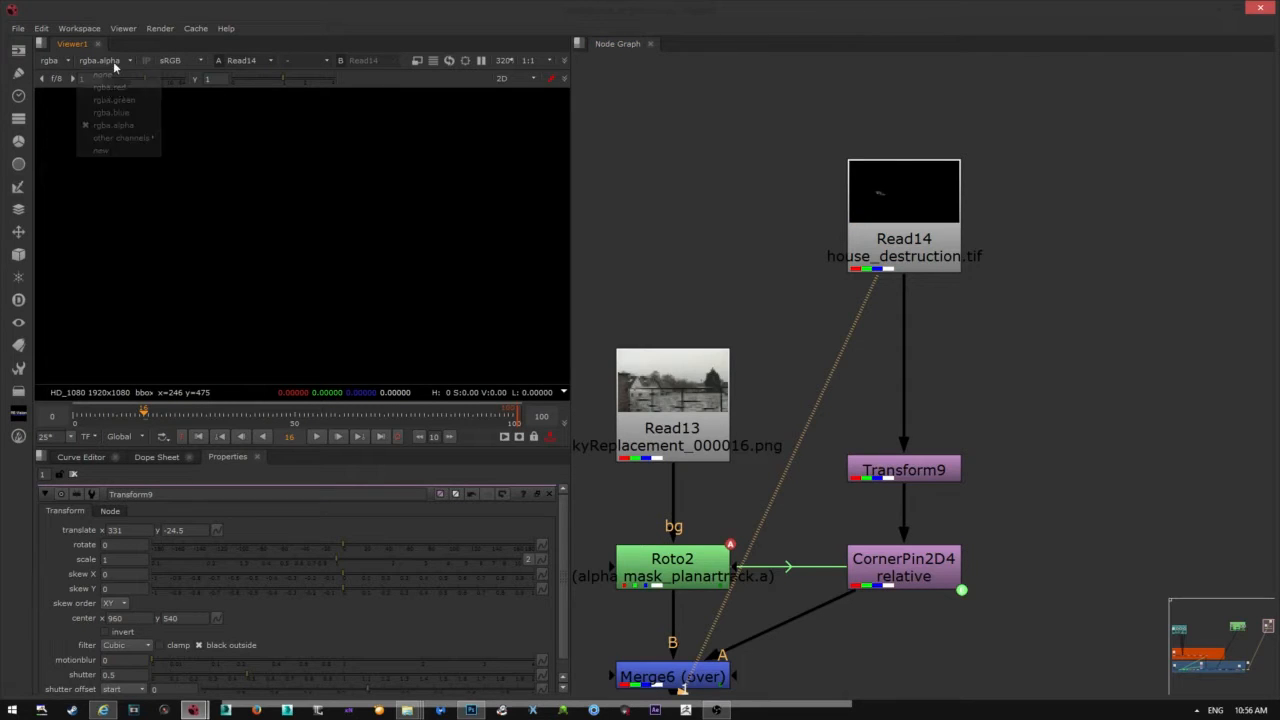
{"action": "left_click", "coordinate": [170, 61]}
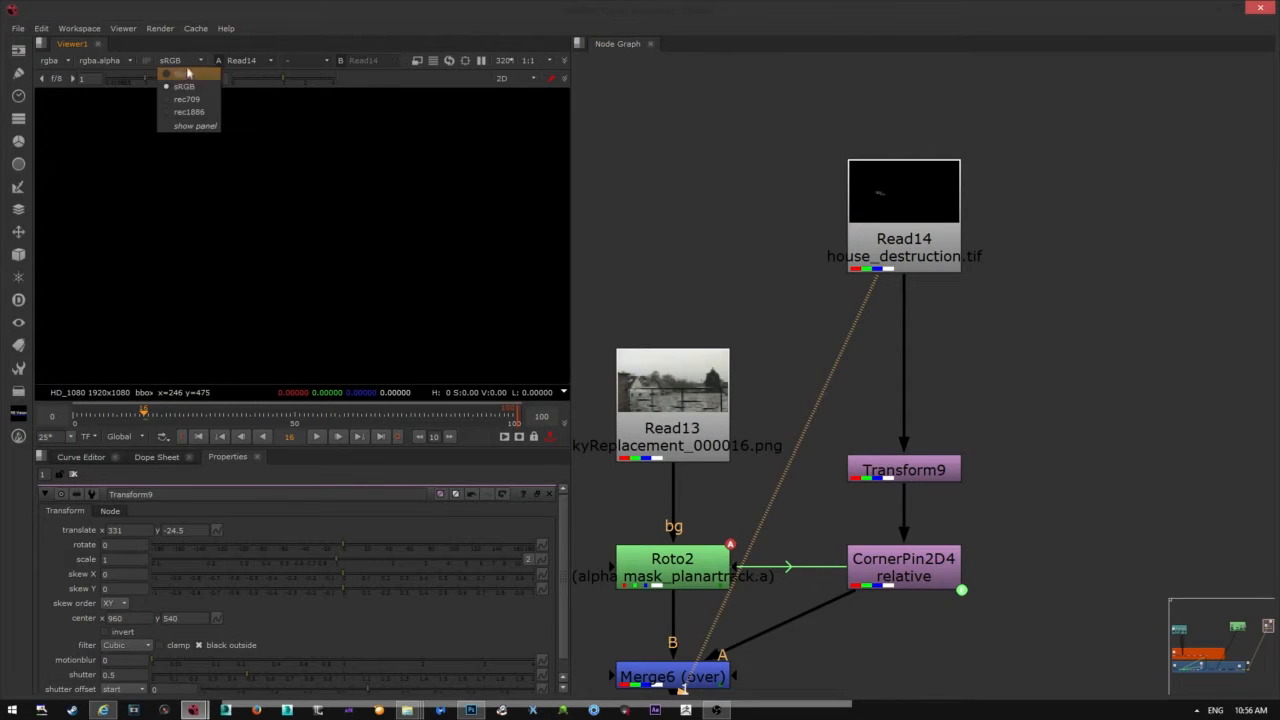
{"action": "left_click", "coordinate": [99, 68]}
{"action": "scroll", "coordinate": [294, 194], "scroll_direction": "down", "scroll_amount": 5}
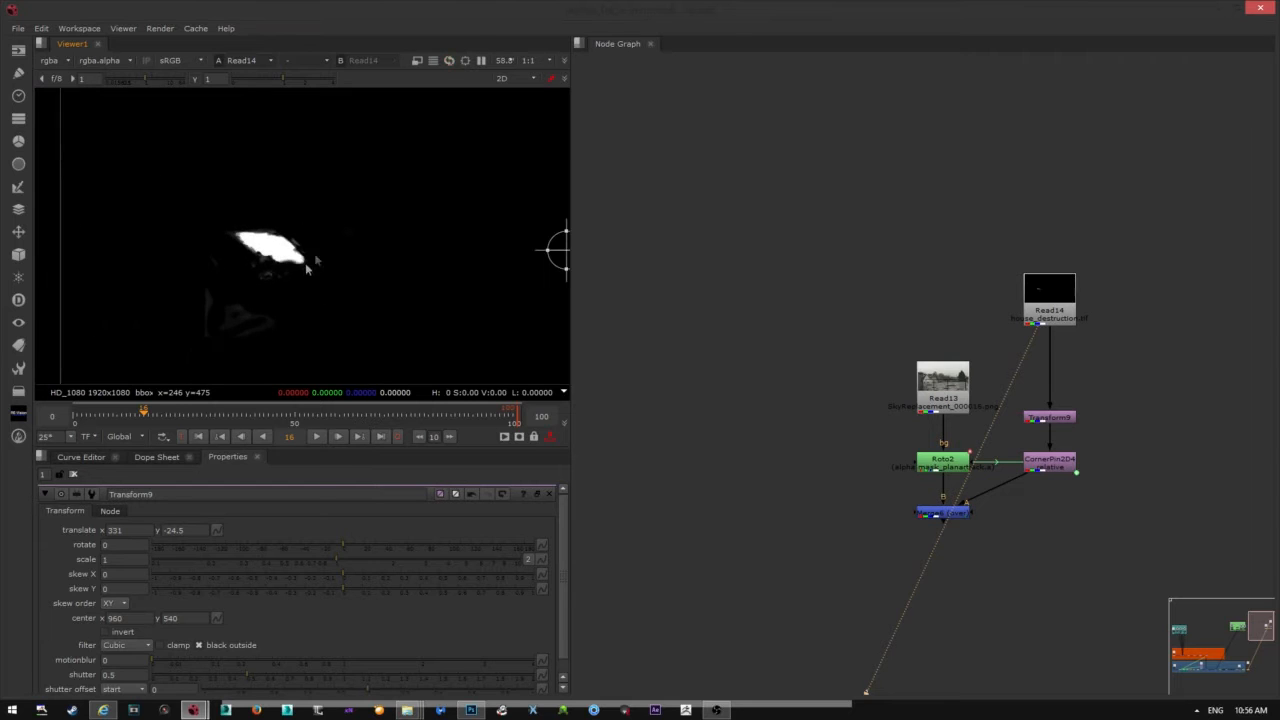
{"action": "scroll", "coordinate": [307, 265], "scroll_direction": "up", "scroll_amount": 4}
{"action": "scroll", "coordinate": [1111, 277], "scroll_direction": "up", "scroll_amount": 4}
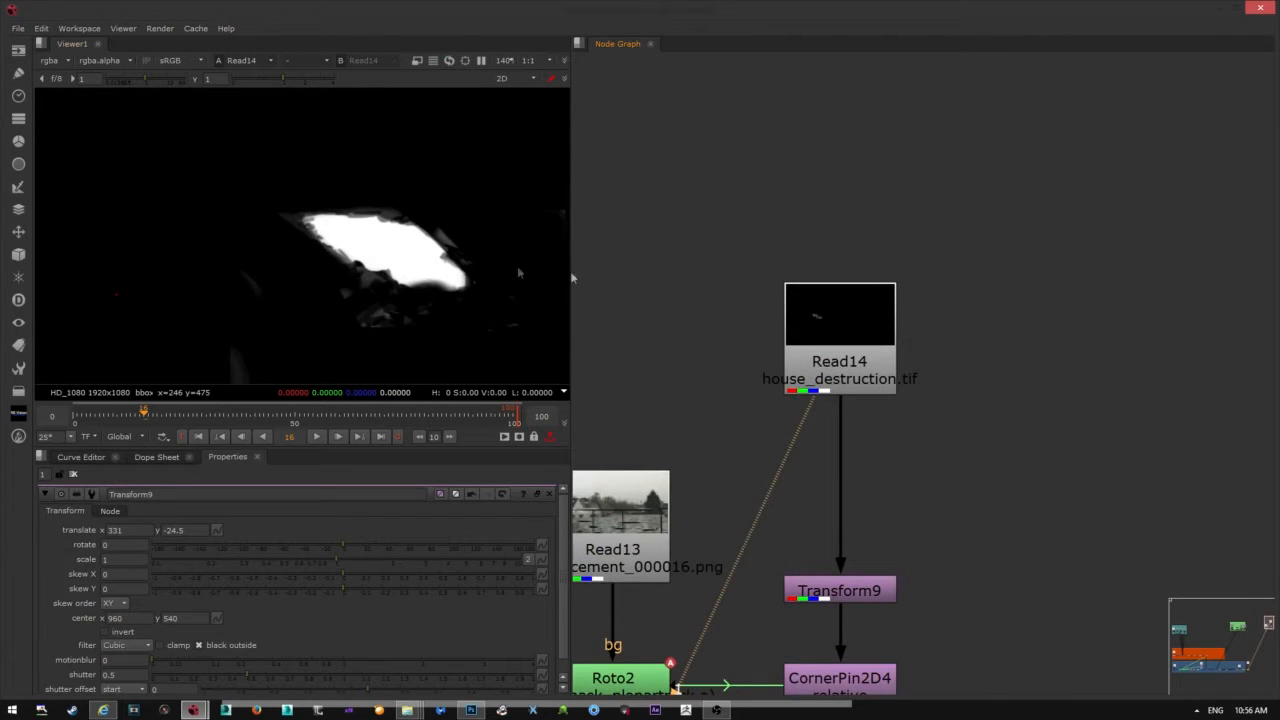
{"action": "middle_click_drag", "start_coordinate": [400, 262], "coordinate": [256, 252]}
- Reposition Read14 slightly above Transform9 and widen the viewer pane at the node graph's expense
{"action": "middle_click_drag", "start_coordinate": [840, 348], "coordinate": [847, 278]}
{"action": "left_click_drag", "start_coordinate": [847, 277], "coordinate": [858, 263]}
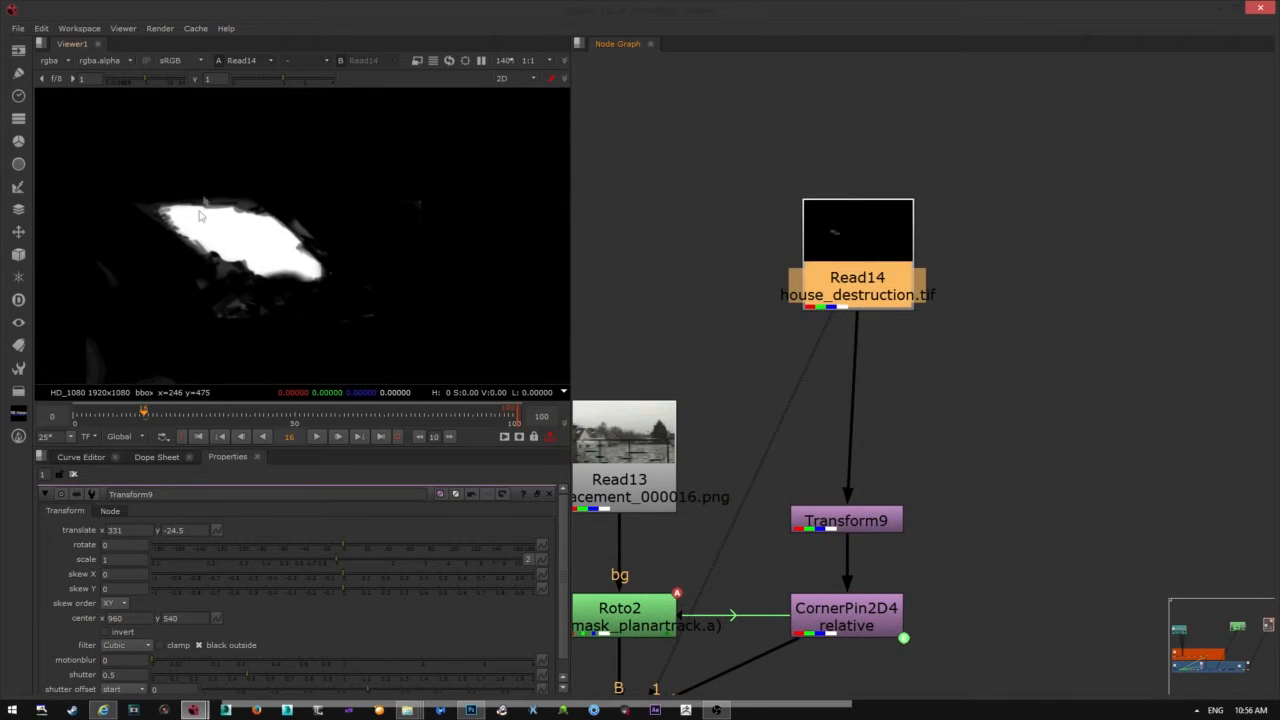
{"action": "middle_click_drag", "start_coordinate": [779, 374], "coordinate": [765, 345]}
{"action": "left_click_drag", "start_coordinate": [852, 213], "coordinate": [859, 259]}
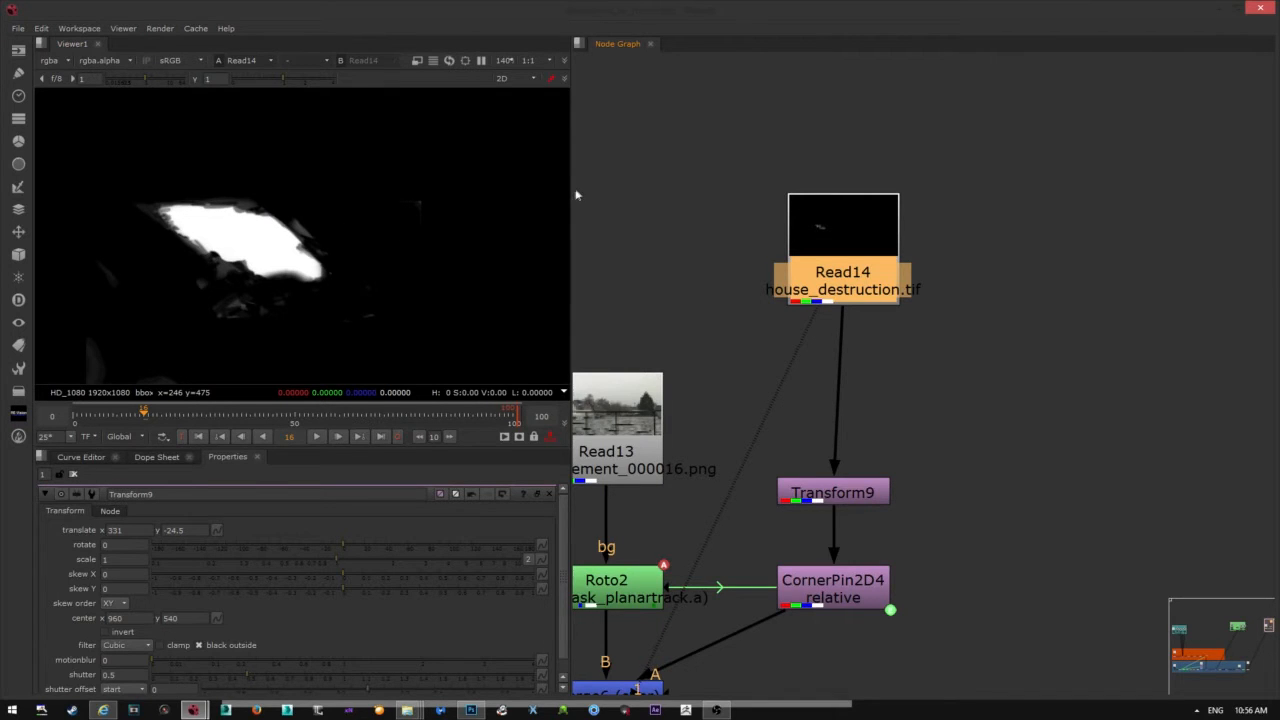
{"action": "left_click_drag", "start_coordinate": [571, 194], "coordinate": [747, 200]}
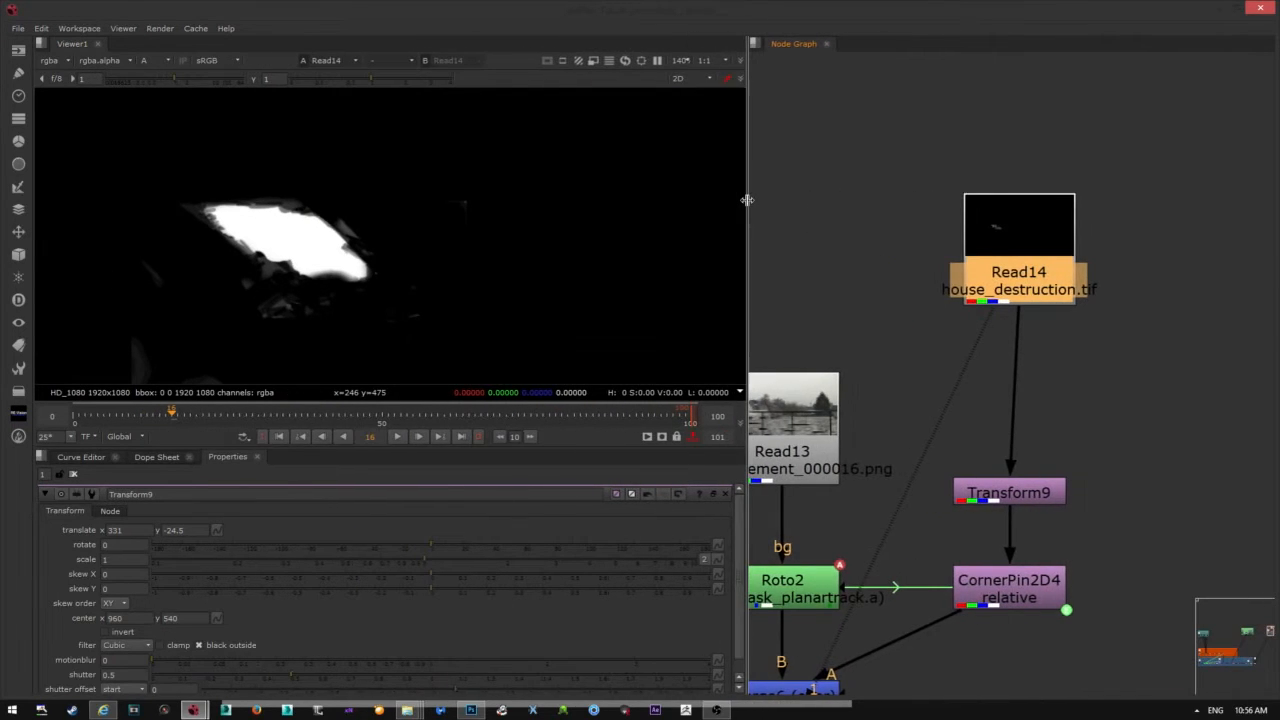
{"action": "mouse_move", "coordinate": [844, 317]}
{"action": "middle_mouse_down"}
{"action": "mouse_move", "coordinate": [883, 312]}
{"action": "mouse_move", "coordinate": [849, 317]}
{"action": "middle_mouse_up"}
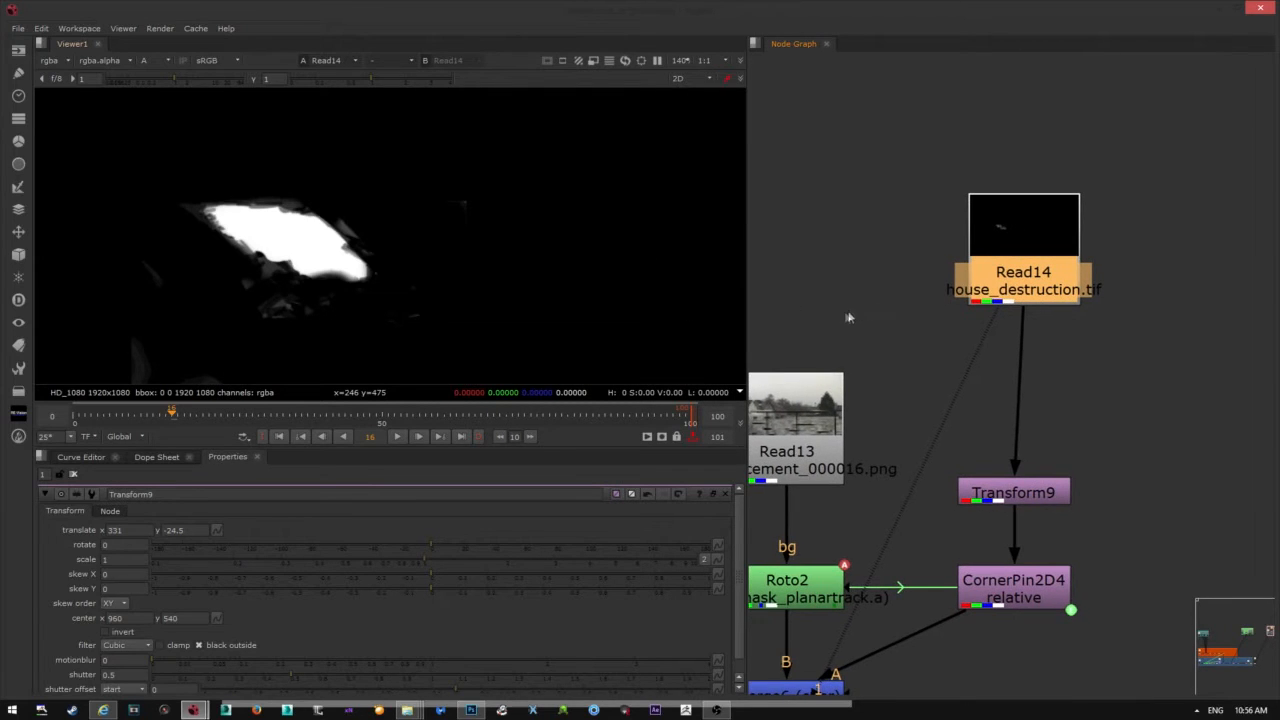
{"action": "scroll", "coordinate": [267, 295], "scroll_direction": "down", "scroll_amount": 2}
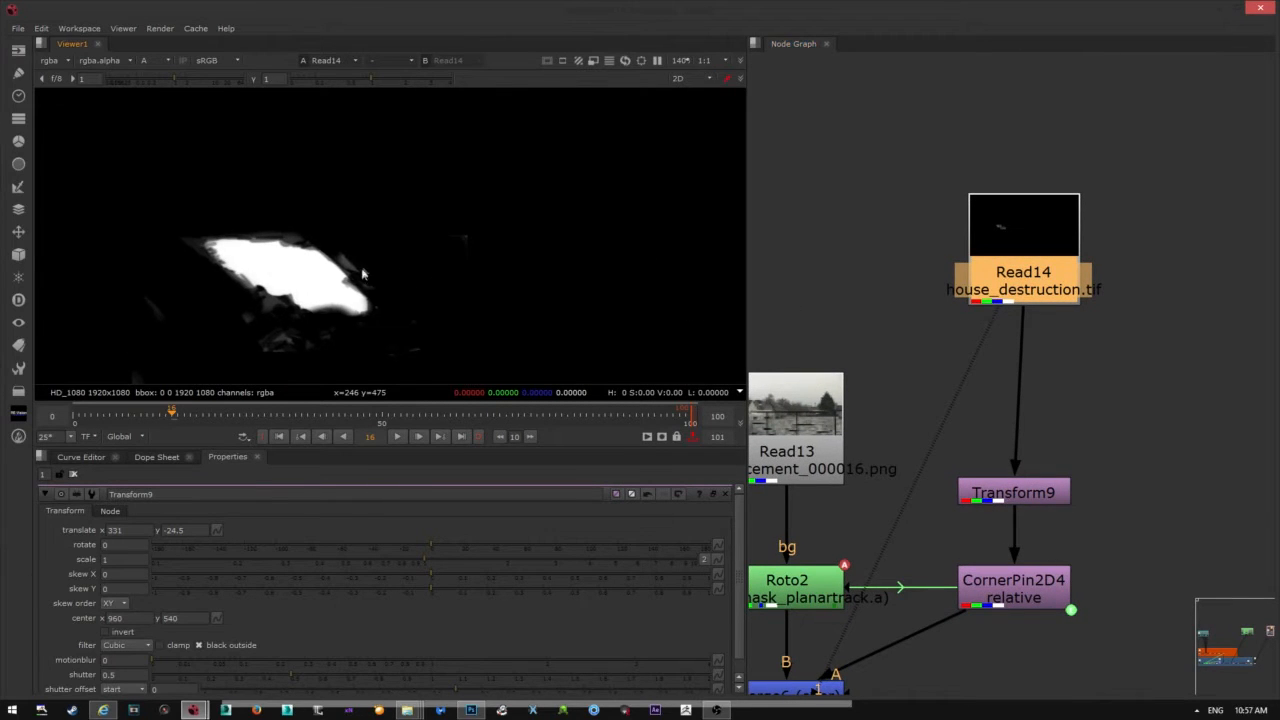
- Set the viewer's layer to rgb with no alpha channel and bring the full HD frame into view
{"action": "left_click", "coordinate": [67, 61]}
{"action": "left_click", "coordinate": [70, 83]}
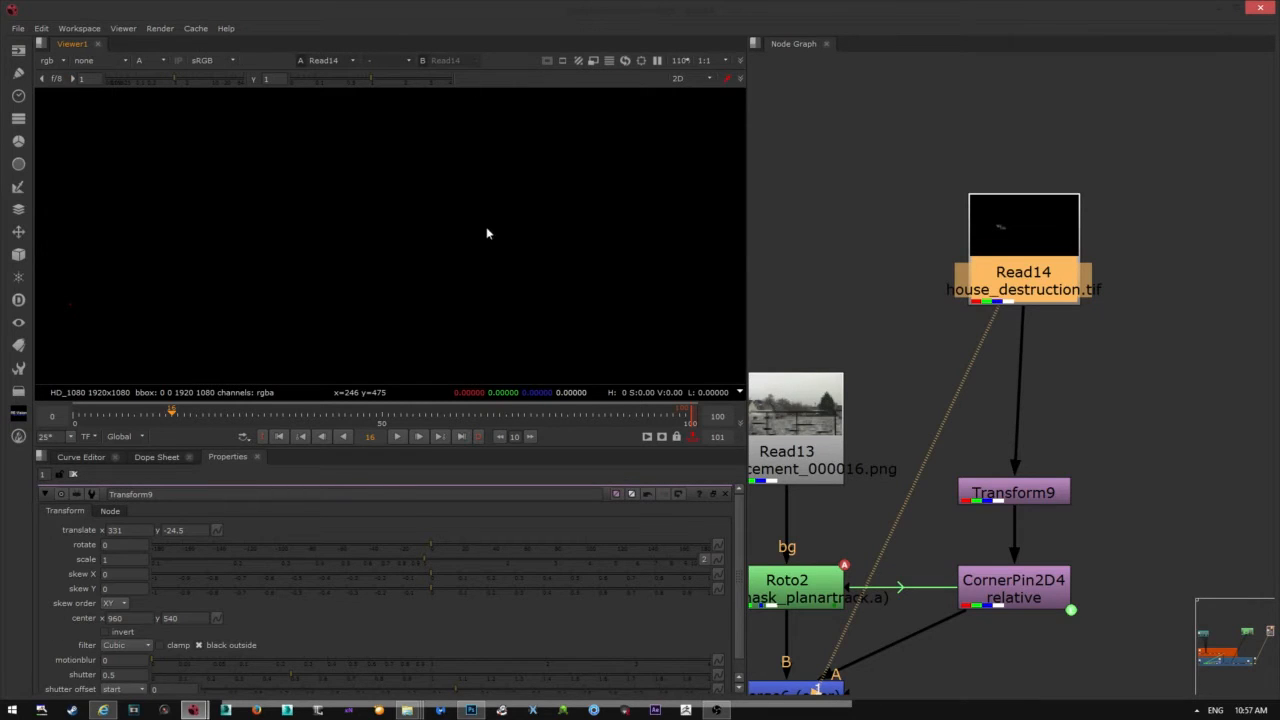
{"action": "scroll", "coordinate": [487, 233], "scroll_direction": "down", "scroll_amount": 3}
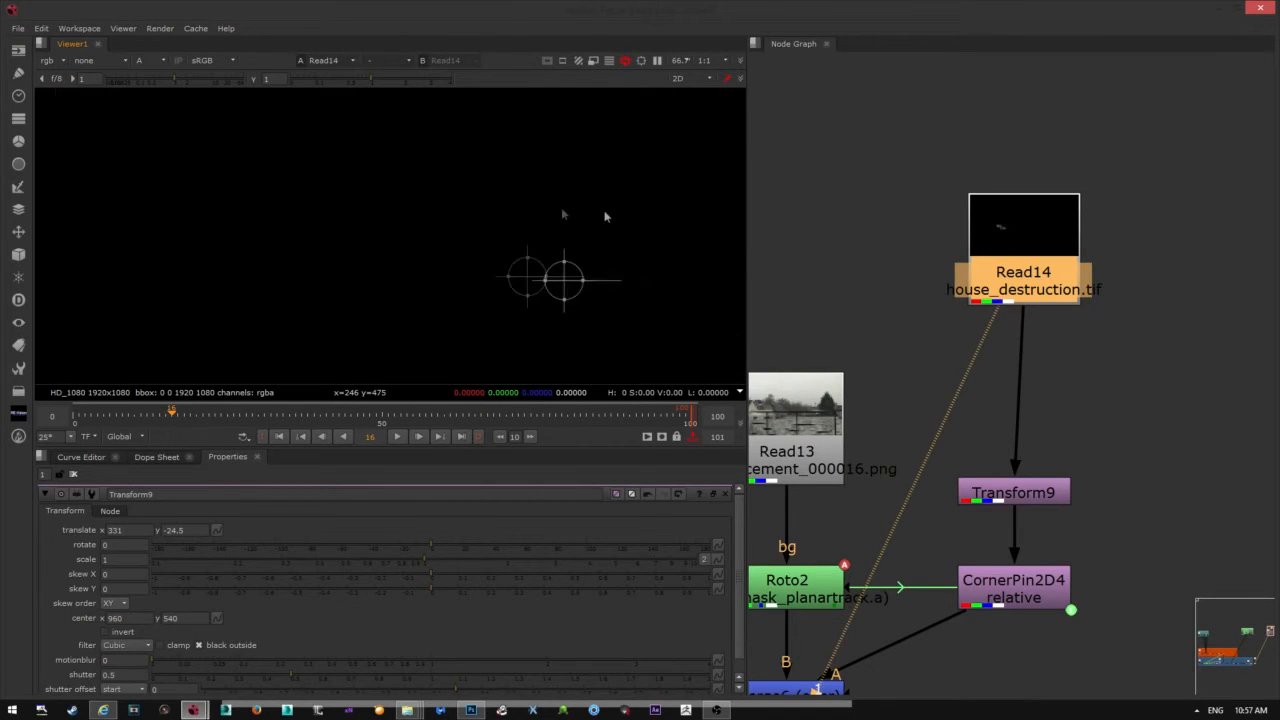
{"action": "middle_click_drag", "start_coordinate": [604, 212], "coordinate": [502, 206]}
{"action": "scroll", "coordinate": [515, 212], "scroll_direction": "down", "scroll_amount": 3}
{"action": "key", "text": "q"}
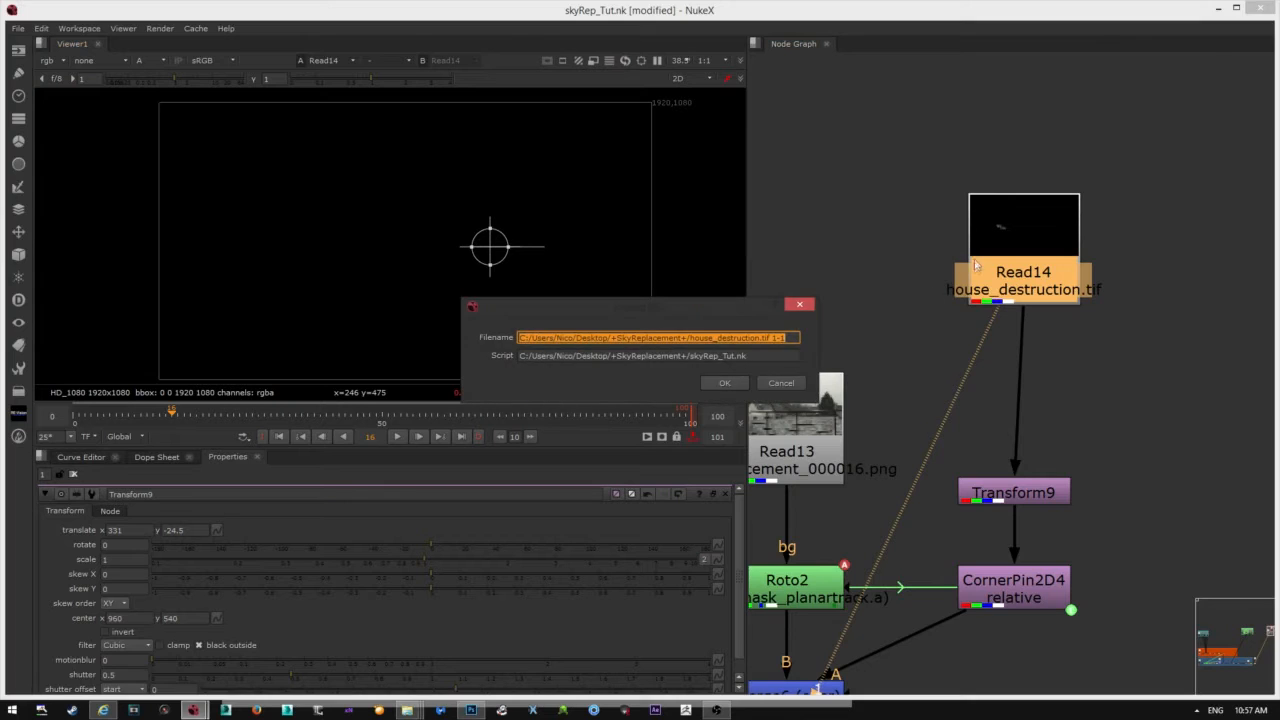
{"action": "left_click", "coordinate": [782, 385]}
- Add an Unpremult node directly after Read14
{"action": "scroll", "coordinate": [877, 337], "scroll_direction": "up", "scroll_amount": 4}
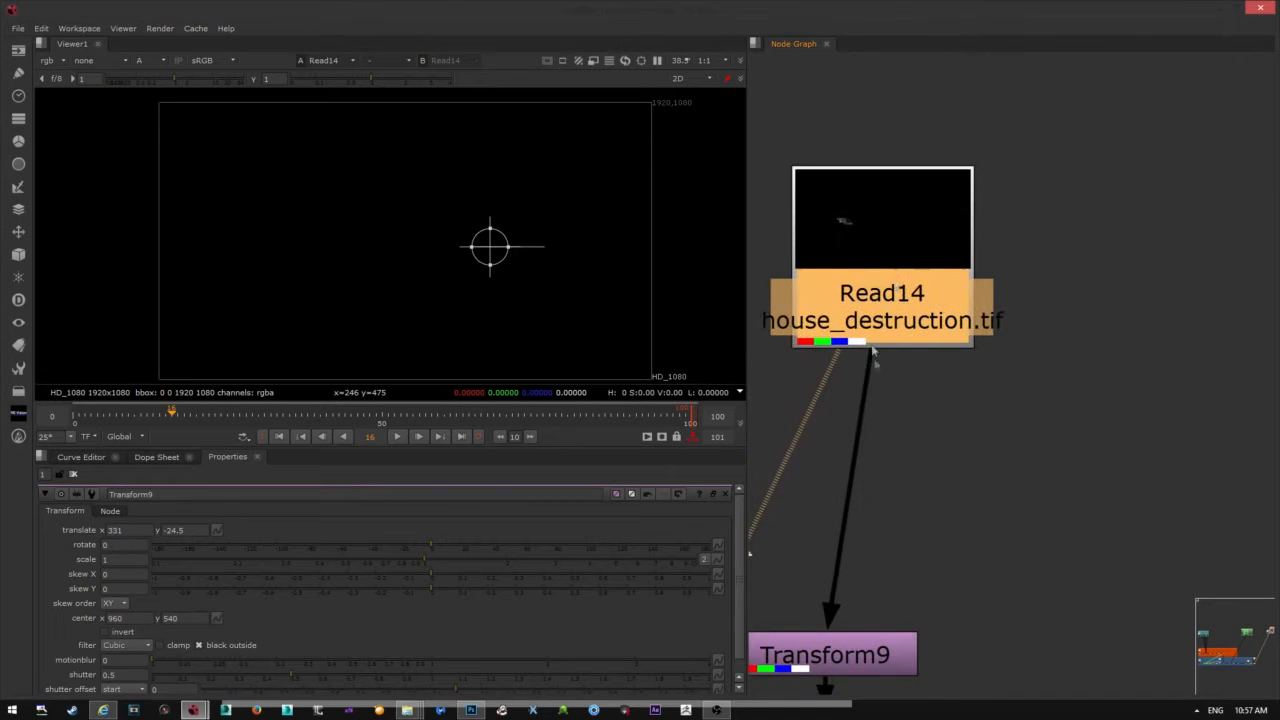
{"action": "key", "text": "Tab"}
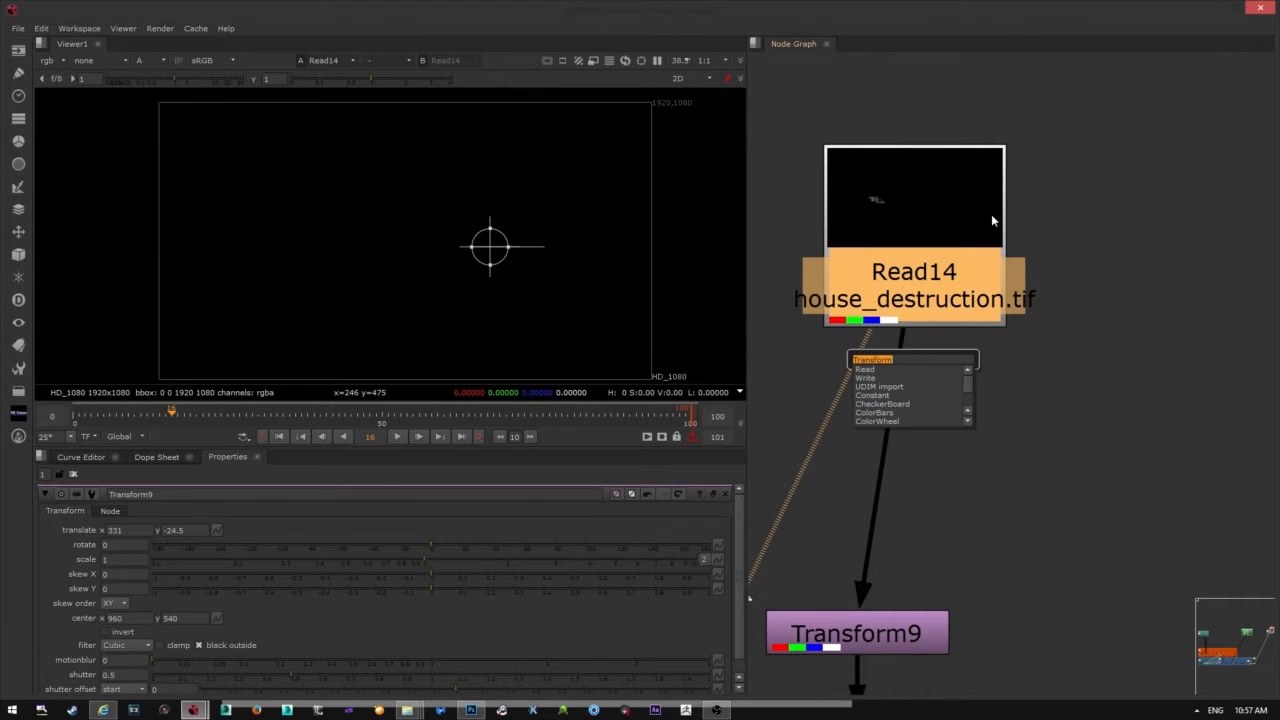
{"action": "type", "text": "un"}
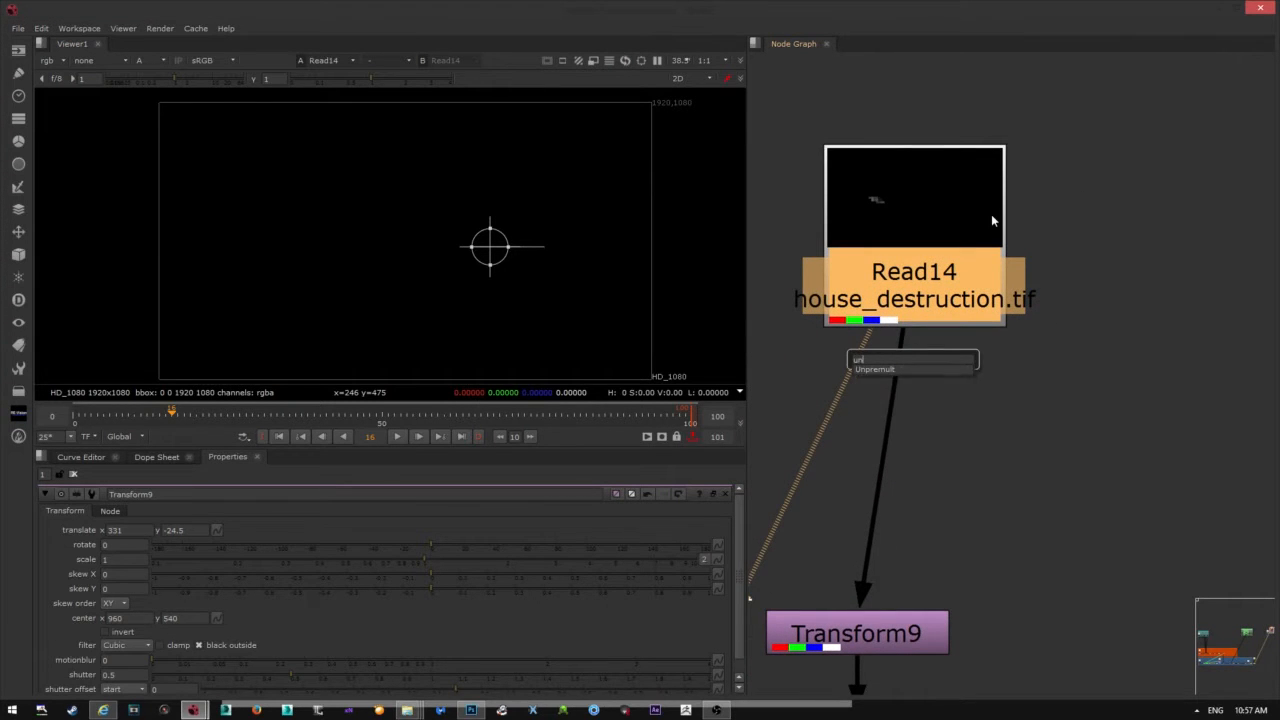
{"action": "left_click", "coordinate": [894, 370]}
{"action": "scroll", "coordinate": [928, 368], "scroll_direction": "down", "scroll_amount": 2}
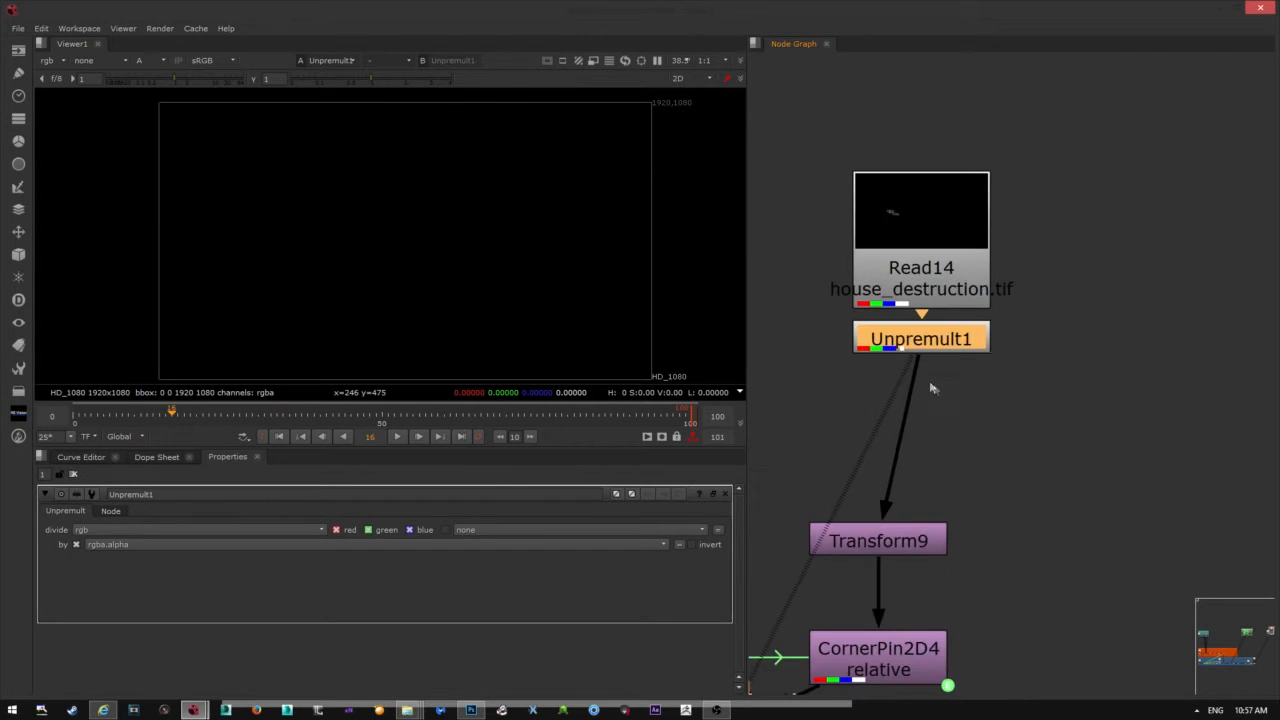
- Add a Grade node after Unpremult1, followed by a Premult node ahead of Transform9
{"action": "key", "text": "Tab"}
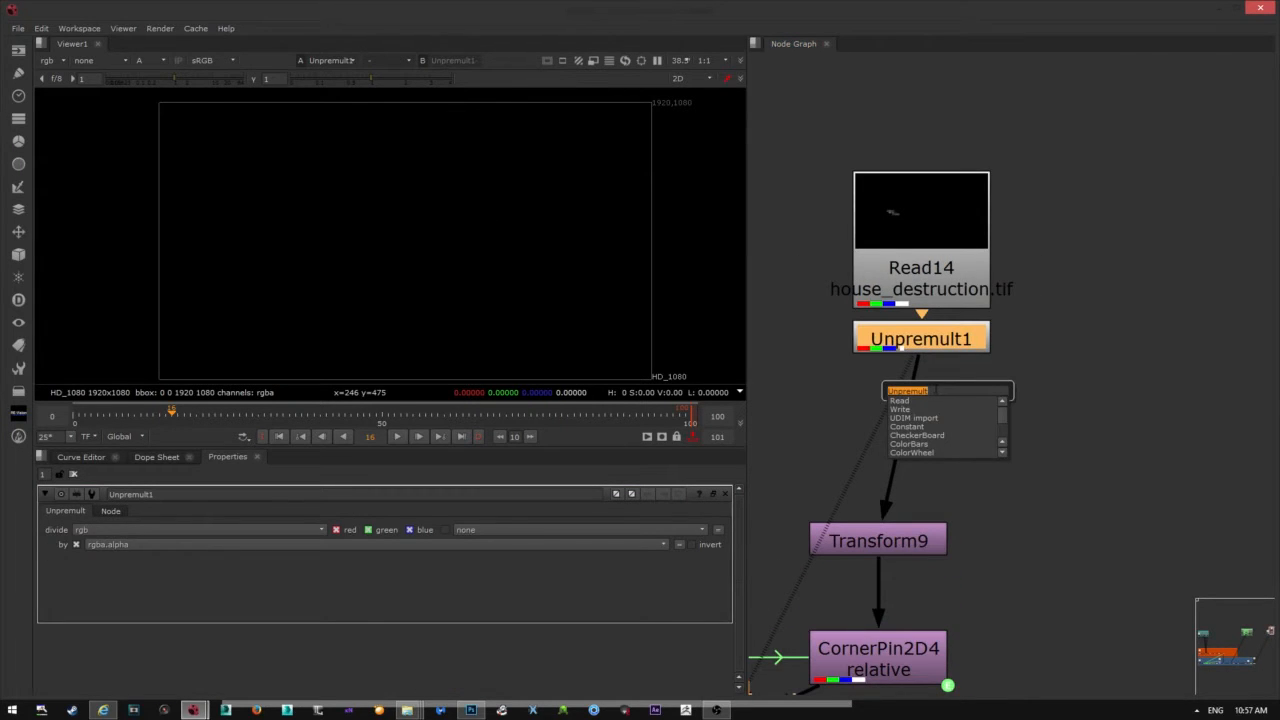
{"action": "type", "text": "gra"}
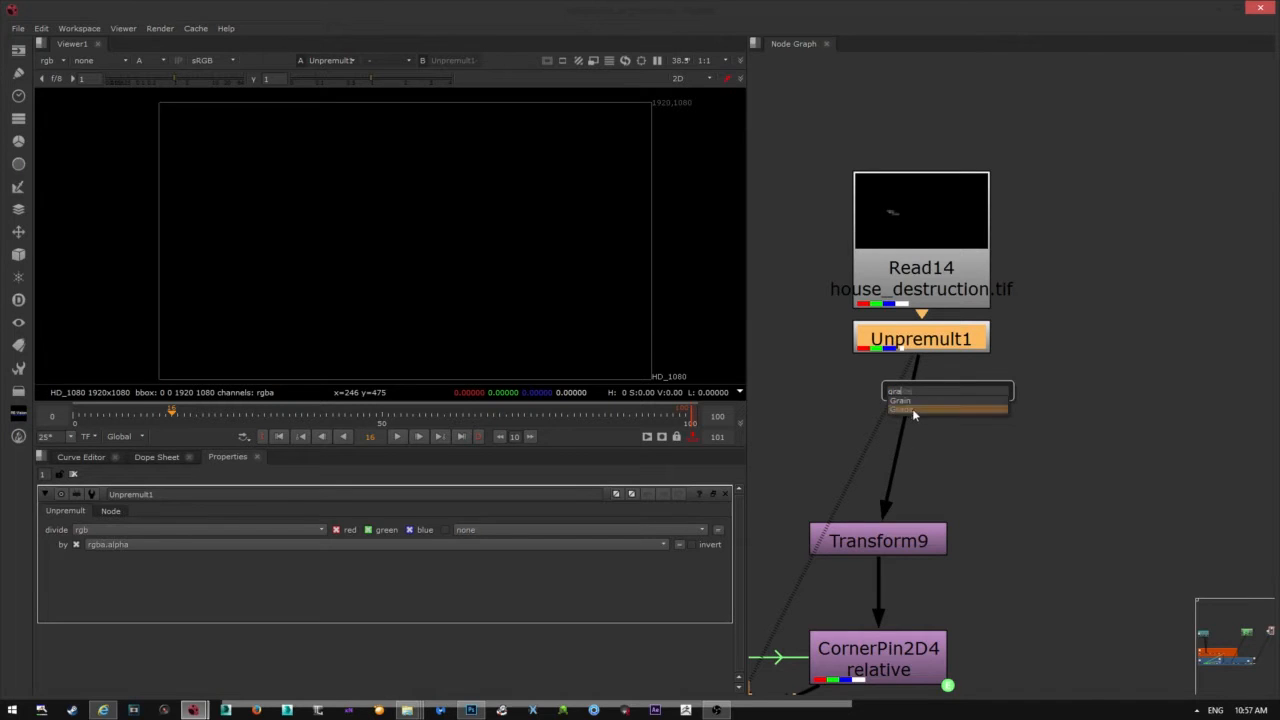
{"action": "left_click", "coordinate": [909, 408]}
{"action": "key", "text": "Tab"}
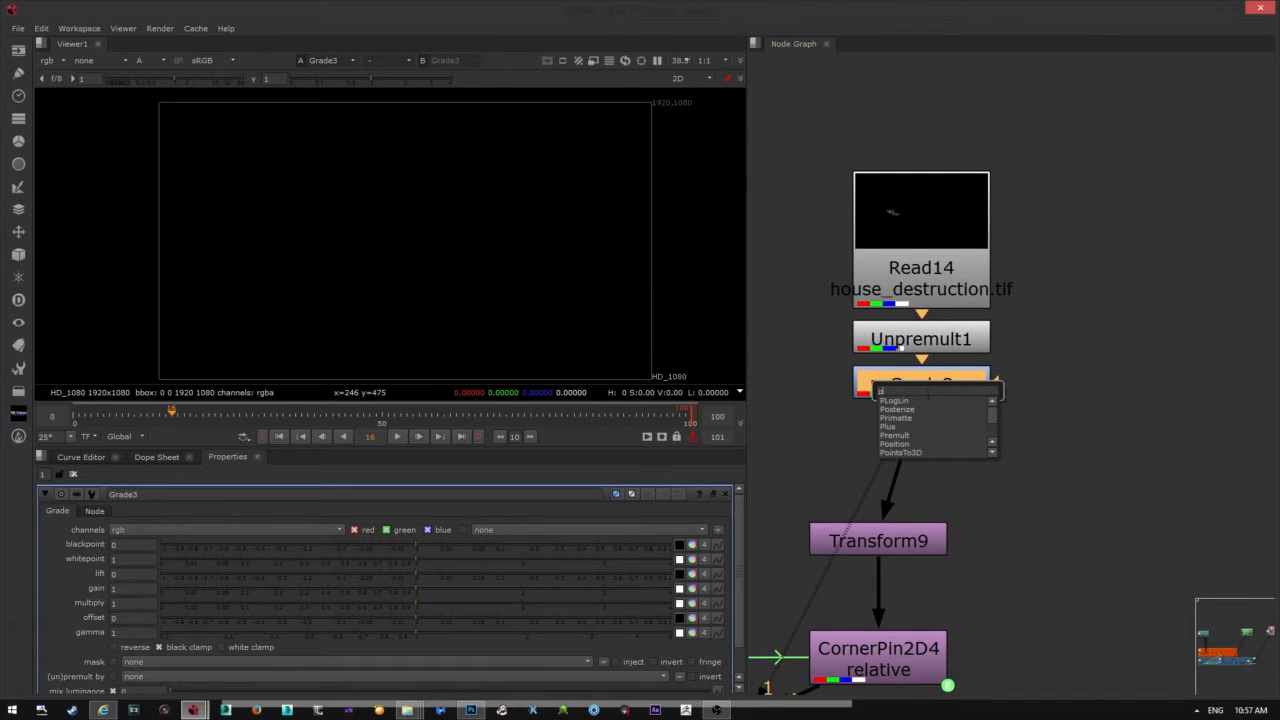
{"action": "type", "text": "premult"}
{"action": "key", "text": "Return"}
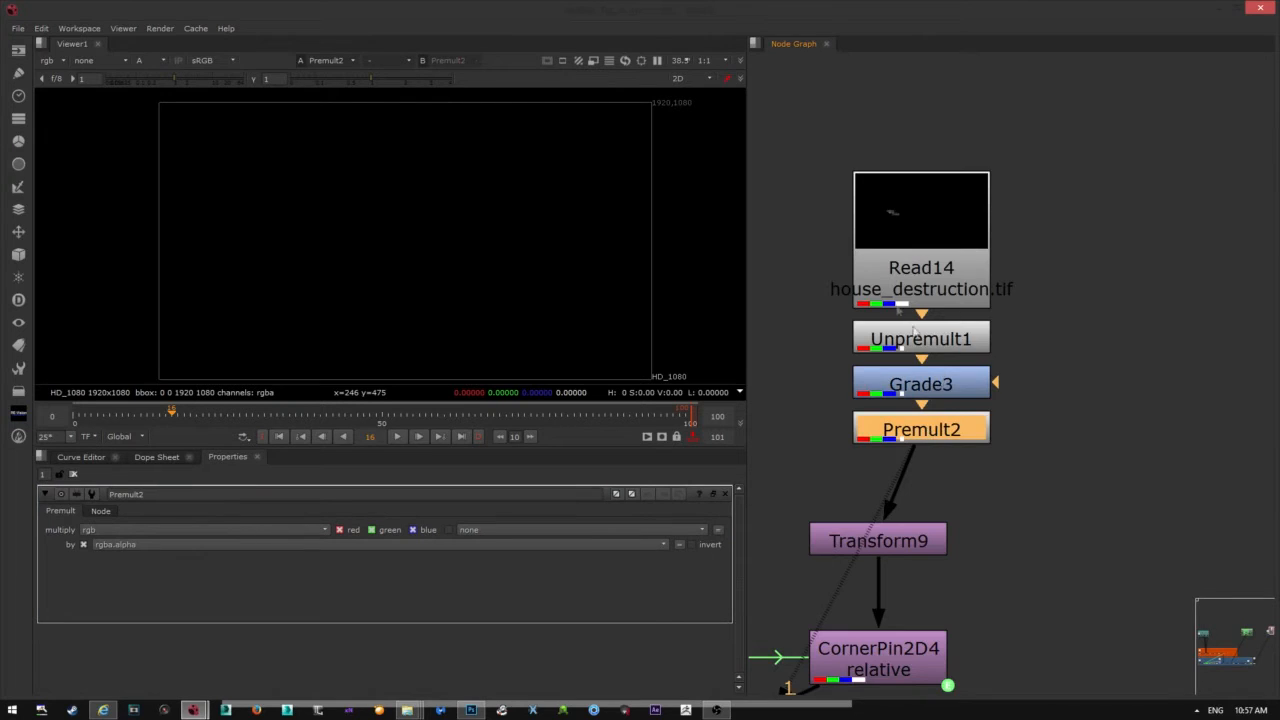
- Display Read14 in the viewer with RGB channels and examine the edges of the roof destruction image up close
{"action": "scroll", "coordinate": [937, 267], "scroll_direction": "up", "scroll_amount": 6}
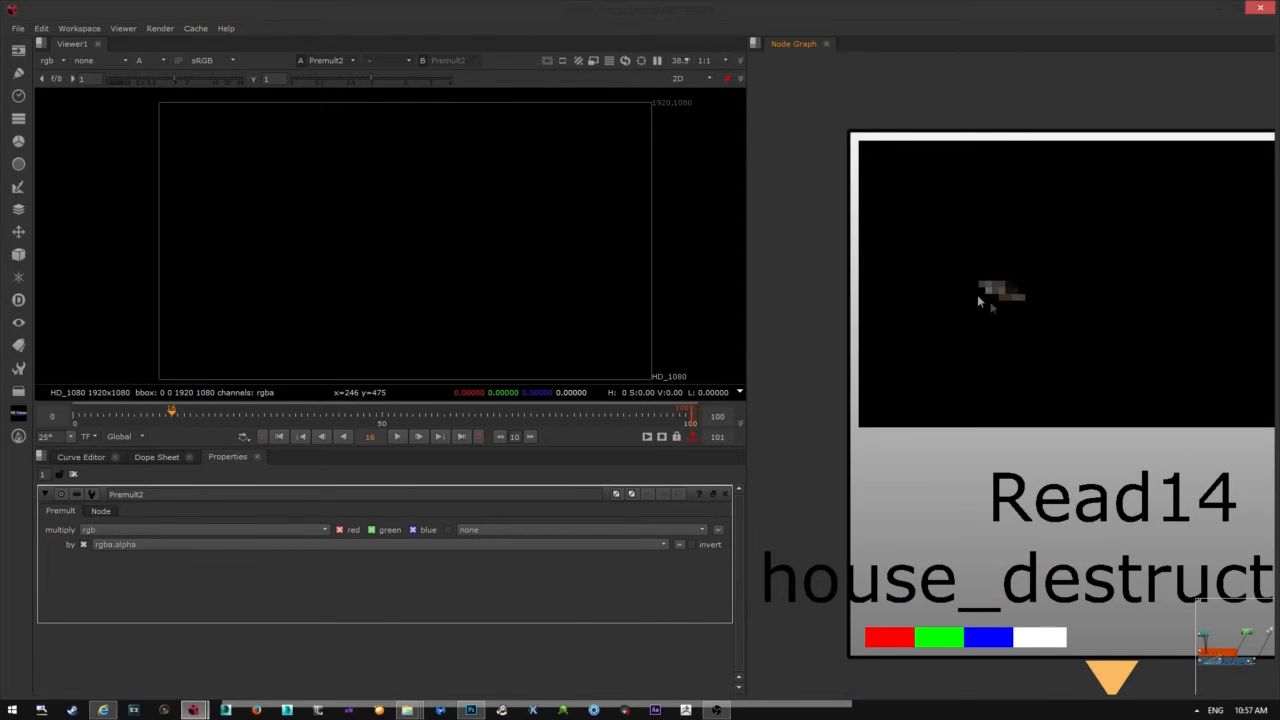
{"action": "scroll", "coordinate": [978, 298], "scroll_direction": "down", "scroll_amount": 5}
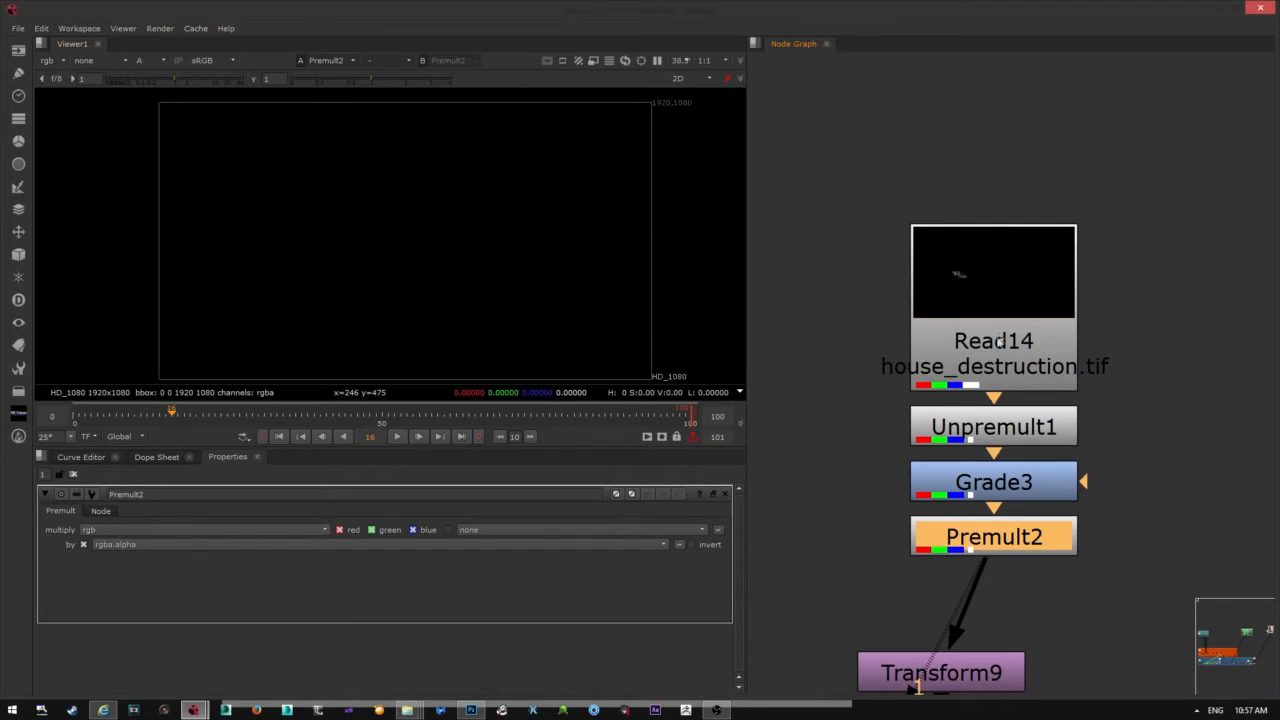
{"action": "left_click", "coordinate": [998, 341]}
{"action": "key", "text": "1"}
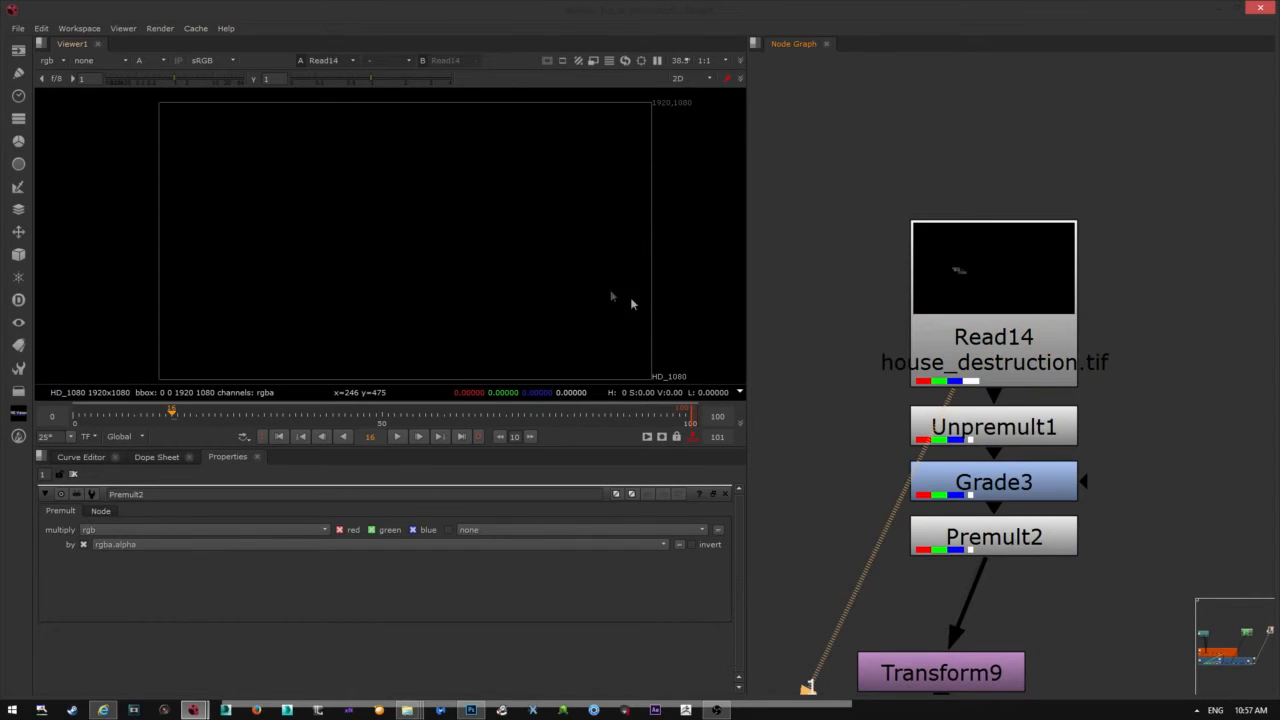
{"action": "left_click", "coordinate": [140, 62]}
{"action": "left_click", "coordinate": [162, 74]}
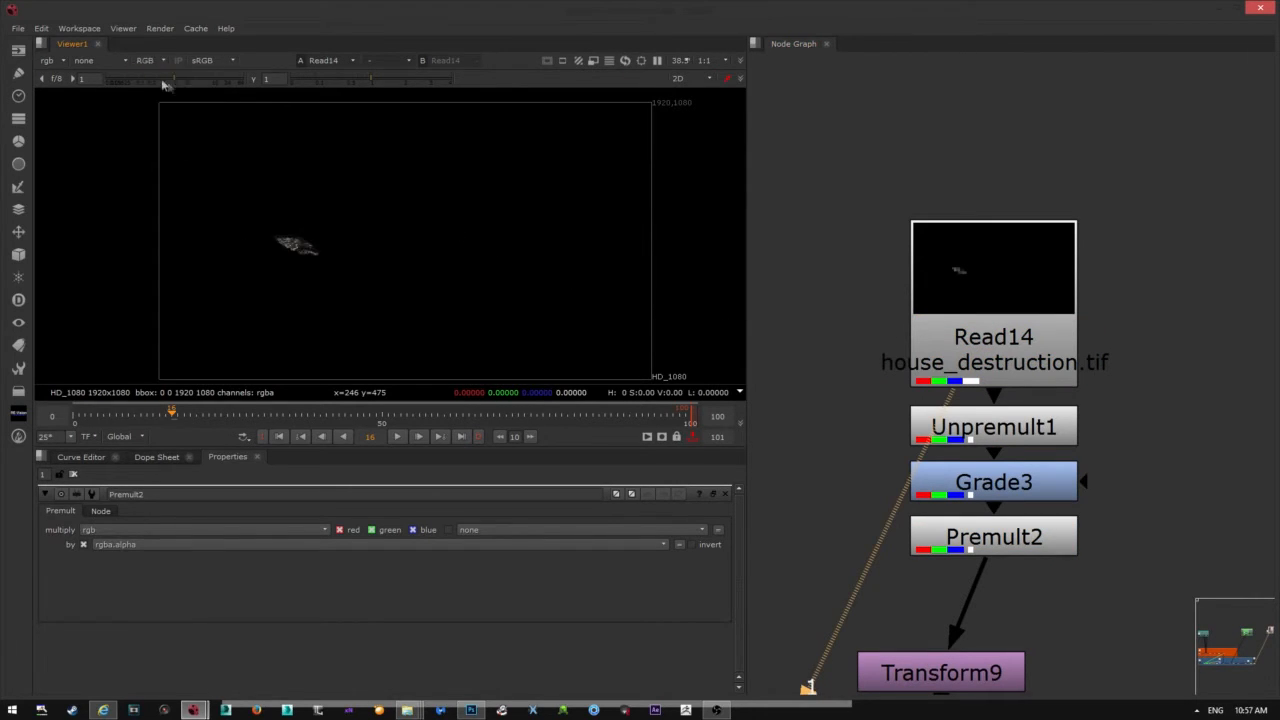
{"action": "scroll", "coordinate": [284, 291], "scroll_direction": "up", "scroll_amount": 6}
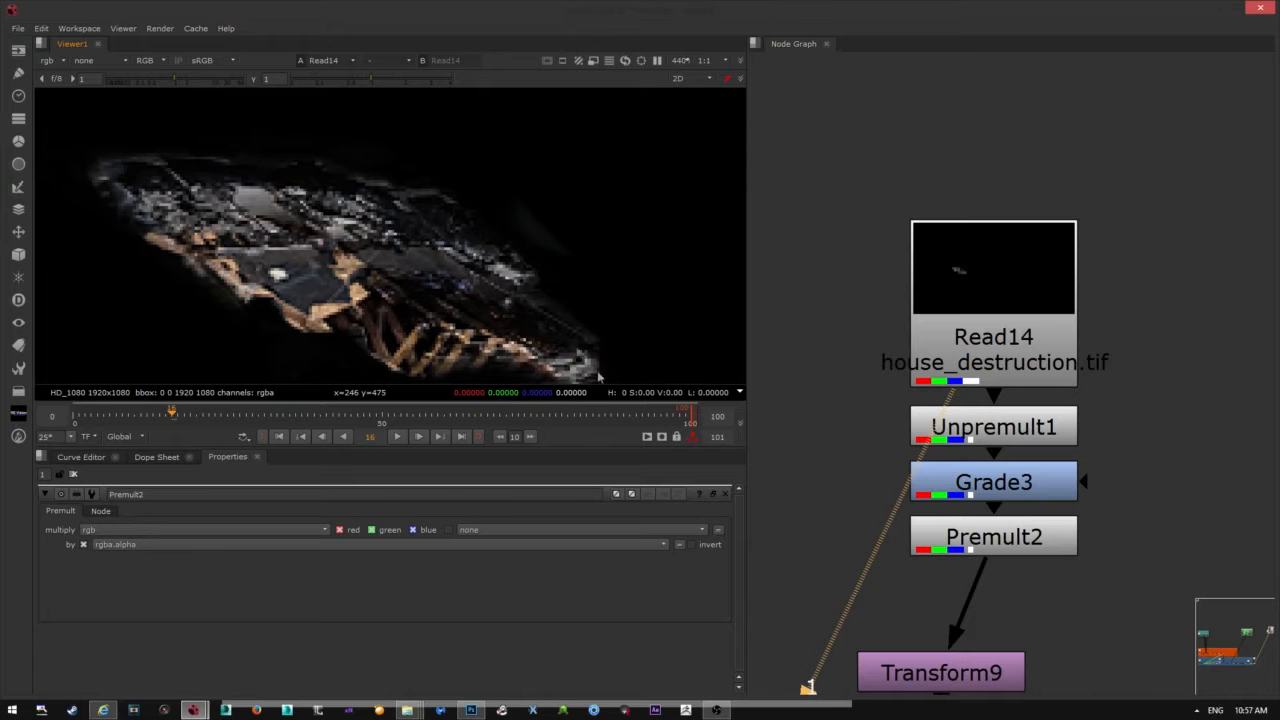
{"action": "middle_click_drag", "start_coordinate": [598, 377], "coordinate": [554, 349]}
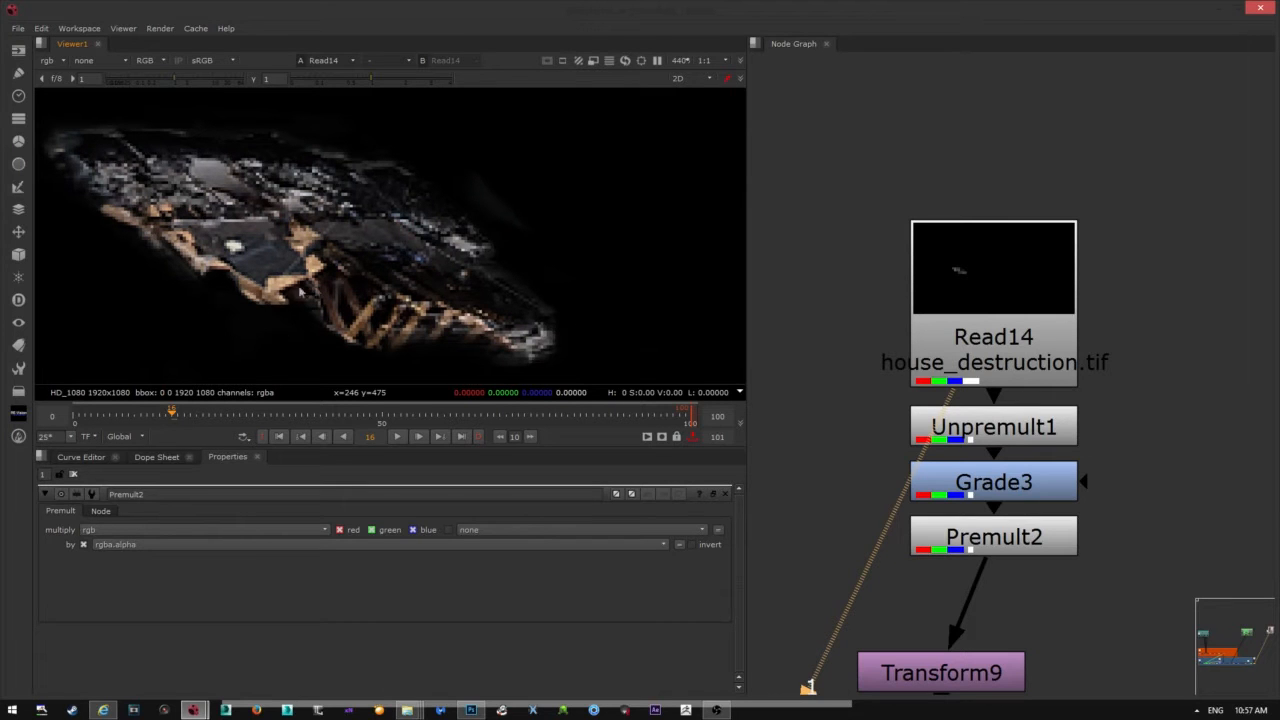
{"action": "scroll", "coordinate": [404, 280], "scroll_direction": "down", "scroll_amount": 2}
{"action": "scroll", "coordinate": [880, 305], "scroll_direction": "down", "scroll_amount": 3}
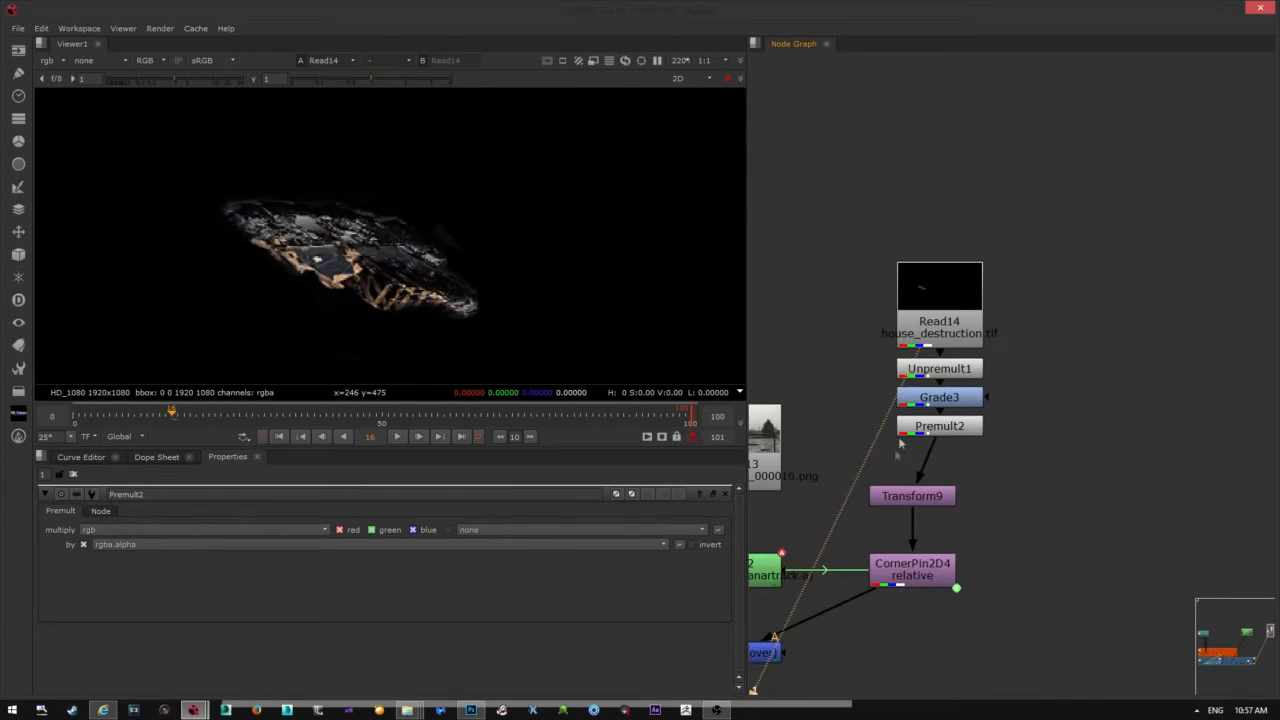
- Space out the Unpremult1, Grade3 and Premult2 nodes evenly between Read14 and Transform9, and open Grade3's properties
{"action": "left_click", "coordinate": [953, 446]}
{"action": "left_click_drag", "start_coordinate": [953, 450], "coordinate": [953, 449]}
{"action": "left_click_drag", "start_coordinate": [963, 376], "coordinate": [970, 297]}
{"action": "left_click_drag", "start_coordinate": [949, 403], "coordinate": [966, 356]}
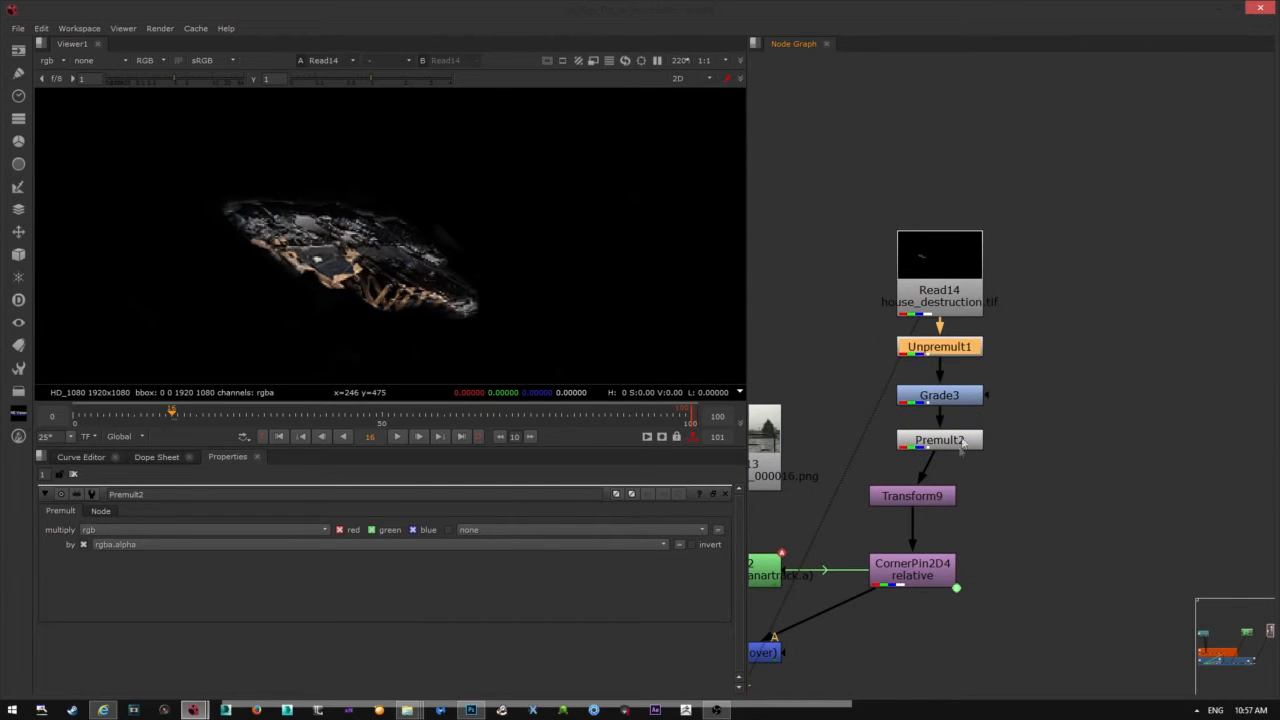
{"action": "left_click_drag", "start_coordinate": [948, 438], "coordinate": [947, 448]}
{"action": "left_click", "coordinate": [955, 399]}
{"action": "double_click", "coordinate": [955, 397]}
- Display Merge6 in the viewer and examine the roof destruction up close against the surrounding roof
{"action": "middle_click_drag", "start_coordinate": [887, 538], "coordinate": [970, 478]}
{"action": "left_click", "coordinate": [820, 591]}
{"action": "key", "text": "1"}
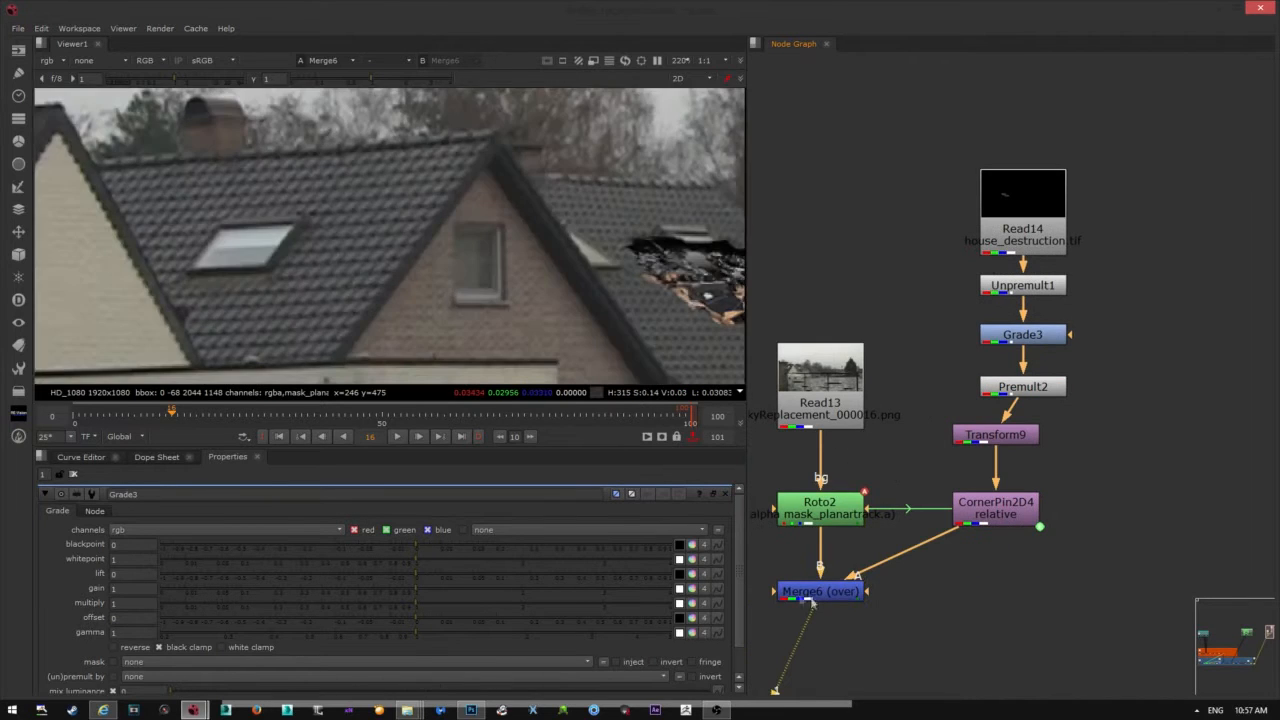
{"action": "scroll", "coordinate": [330, 274], "scroll_direction": "up", "scroll_amount": 4}
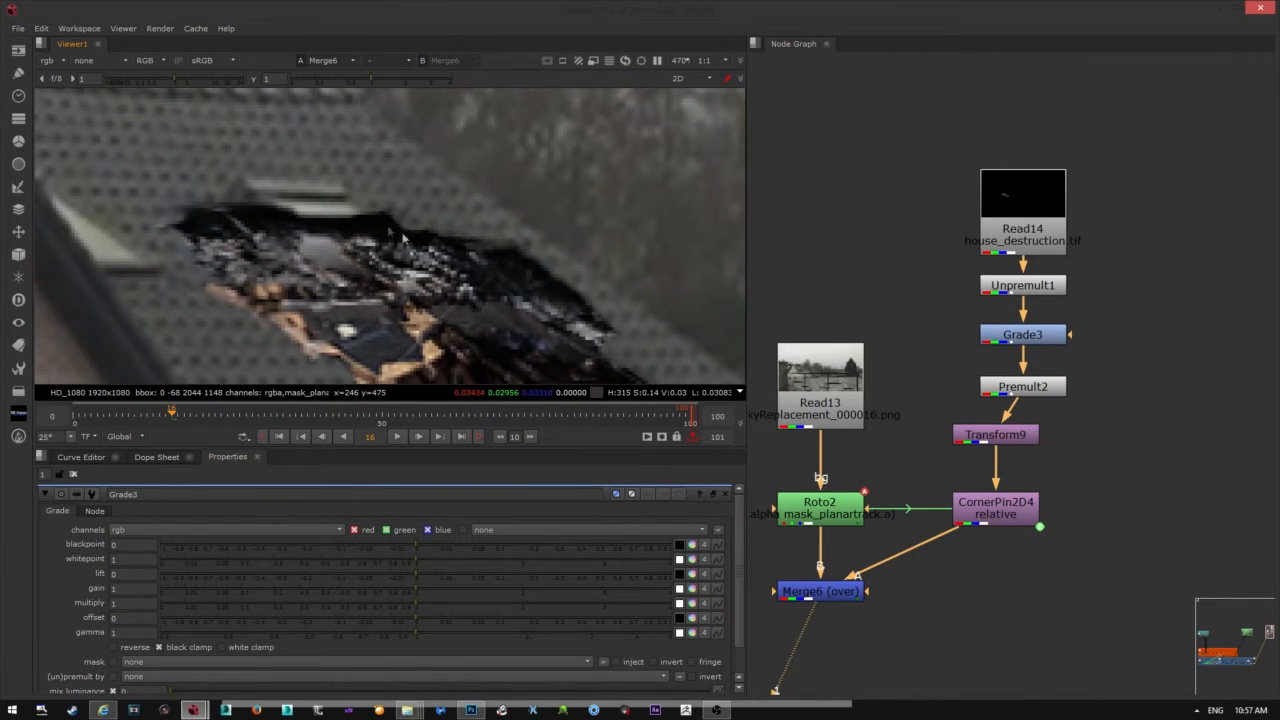
{"action": "middle_click_drag", "start_coordinate": [391, 271], "coordinate": [403, 246]}
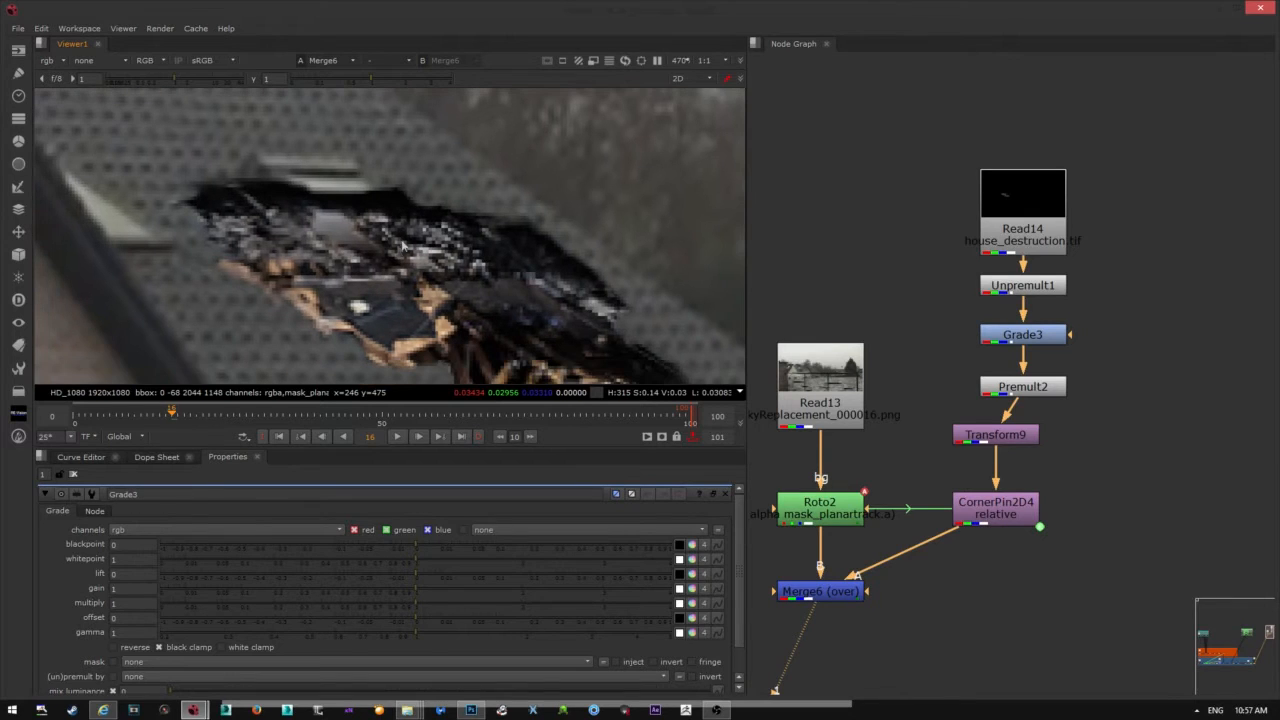
- Move Read14 and Unpremult1 up to make room, and add a CurveTool node directly after Unpremult1
{"action": "middle_click_drag", "start_coordinate": [1048, 345], "coordinate": [1019, 409]}
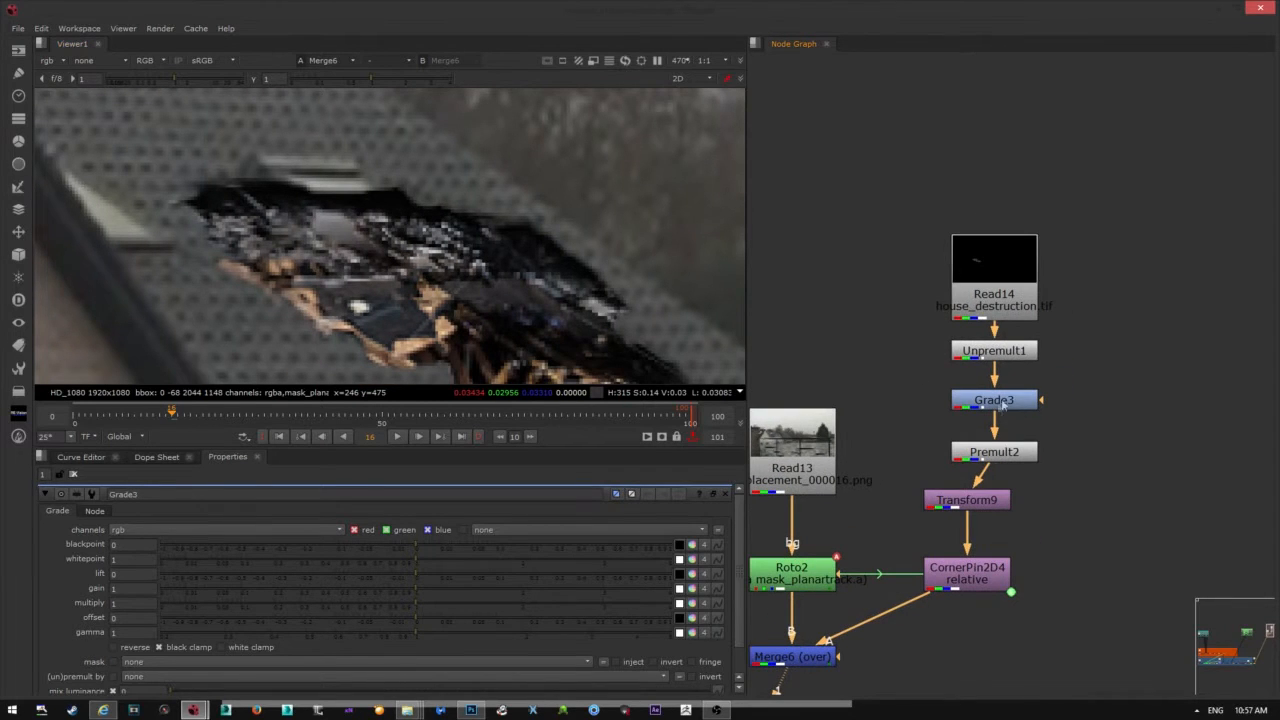
{"action": "left_click_drag", "start_coordinate": [892, 208], "coordinate": [1112, 398]}
{"action": "left_click_drag", "start_coordinate": [1008, 358], "coordinate": [1012, 288]}
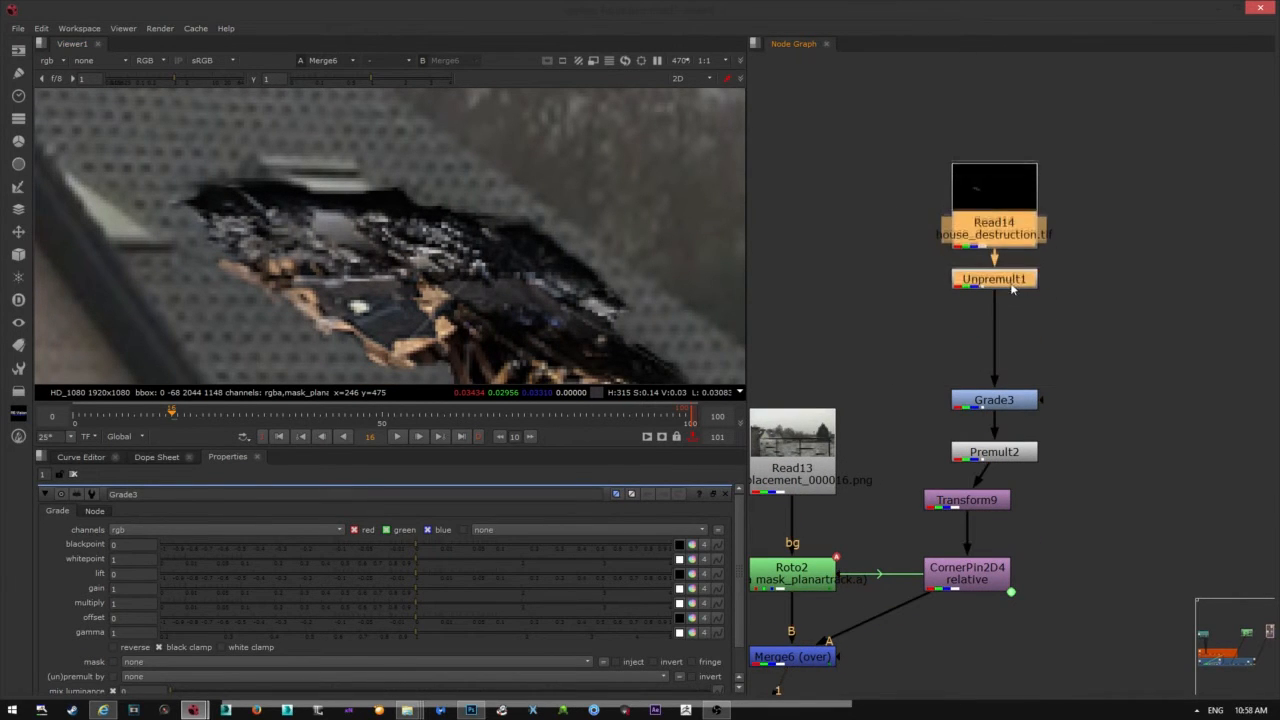
{"action": "left_click", "coordinate": [1026, 280]}
{"action": "key", "text": "Tab"}
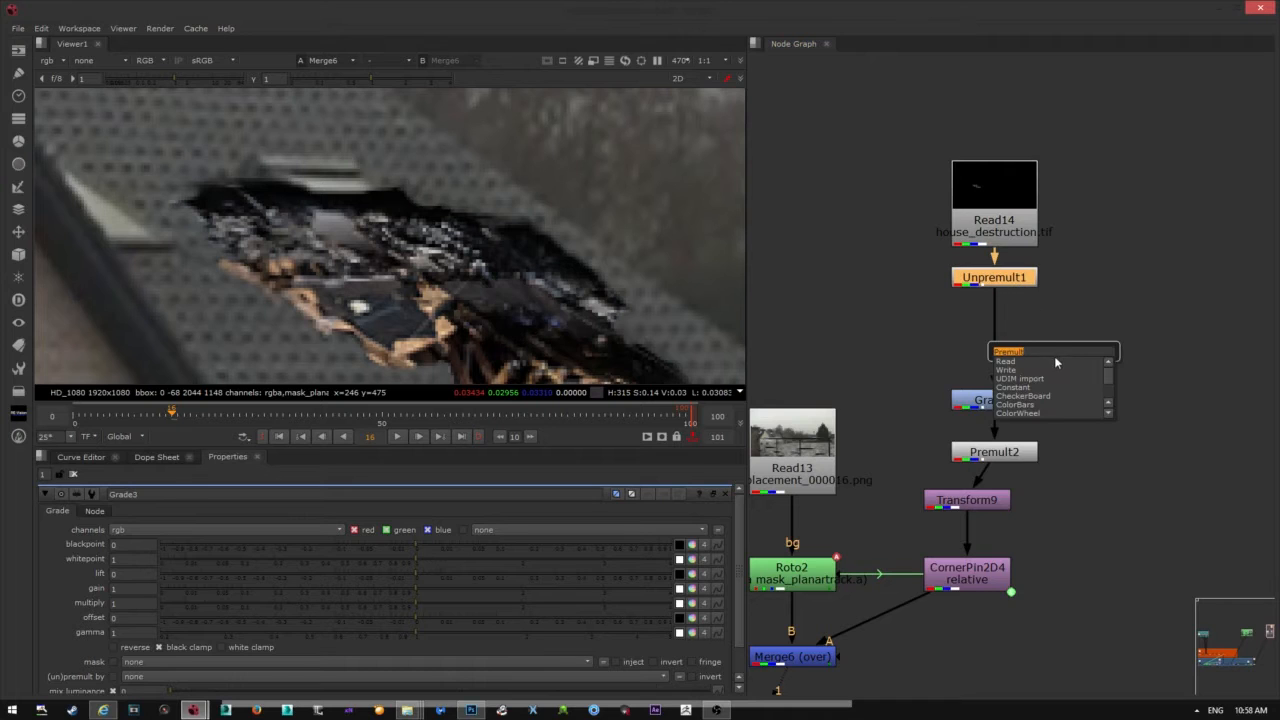
{"action": "type", "text": "curve"}
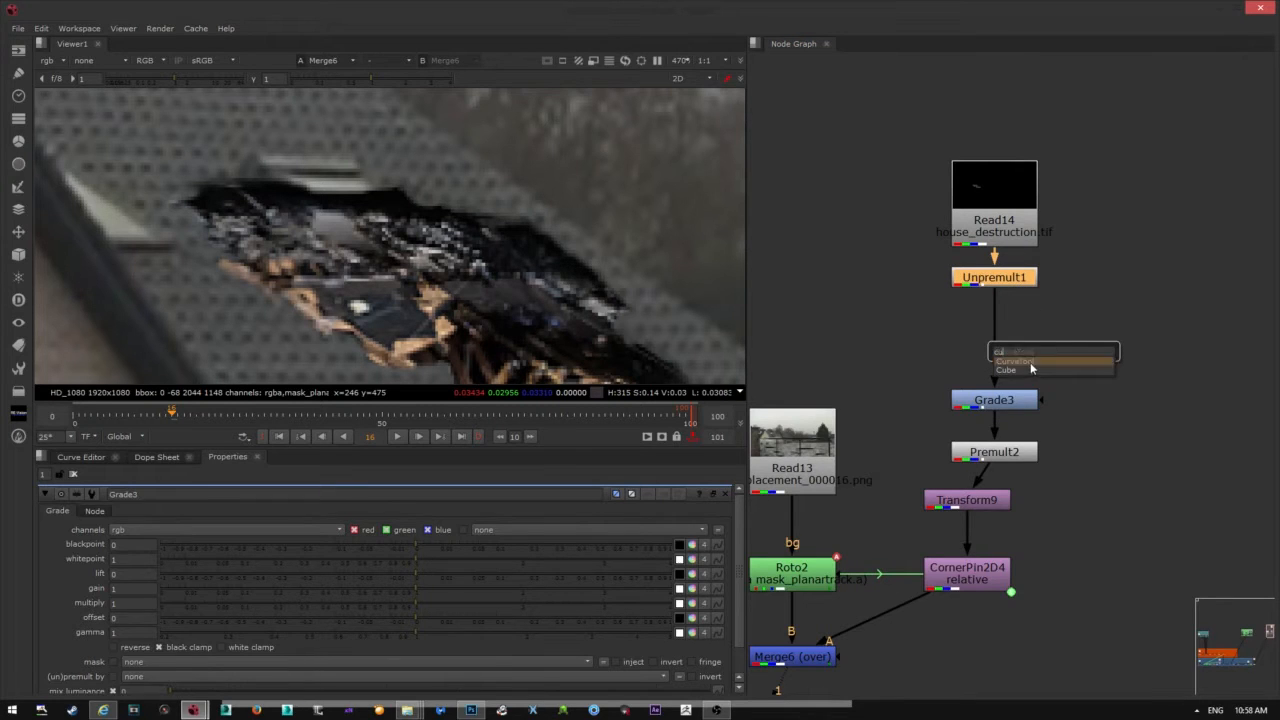
{"action": "key", "text": "Return"}
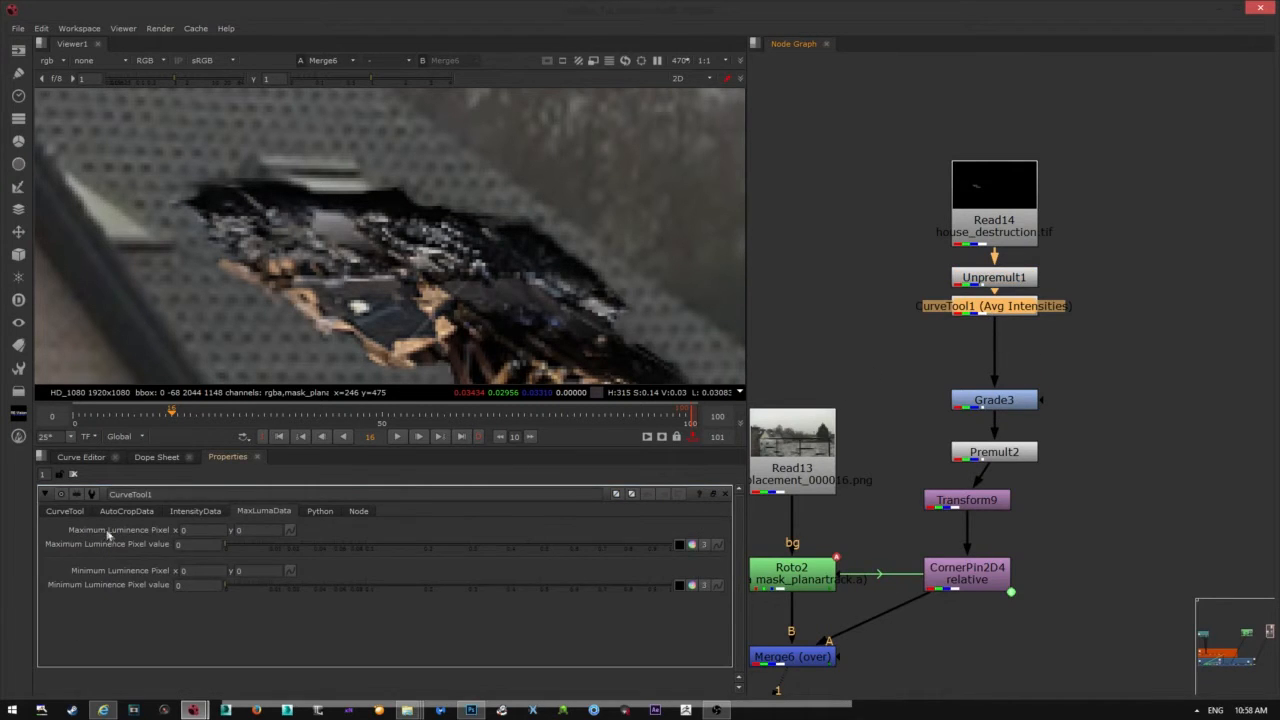
- Run the Avg Intensities analysis in CurveTool1 on the unpremultiplied roof destruction image
{"action": "left_click", "coordinate": [66, 512]}
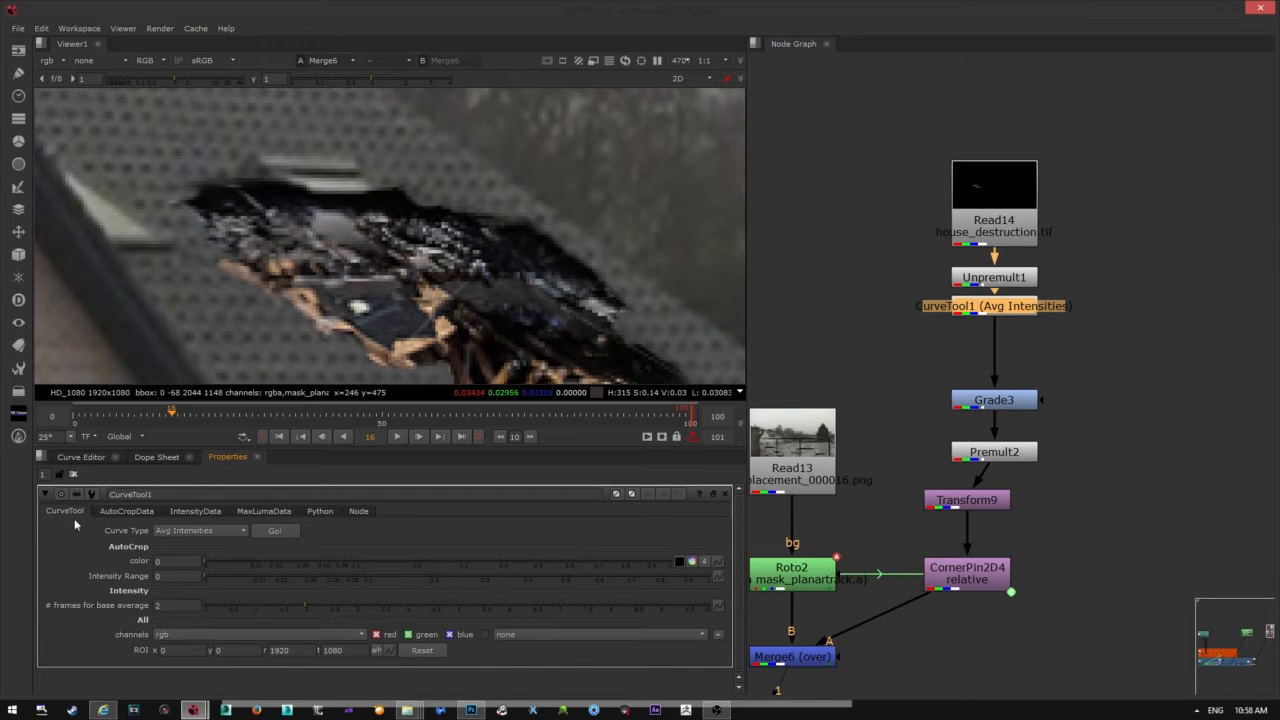
{"action": "left_click", "coordinate": [208, 533]}
{"action": "left_click", "coordinate": [373, 536]}
{"action": "left_click", "coordinate": [279, 531]}
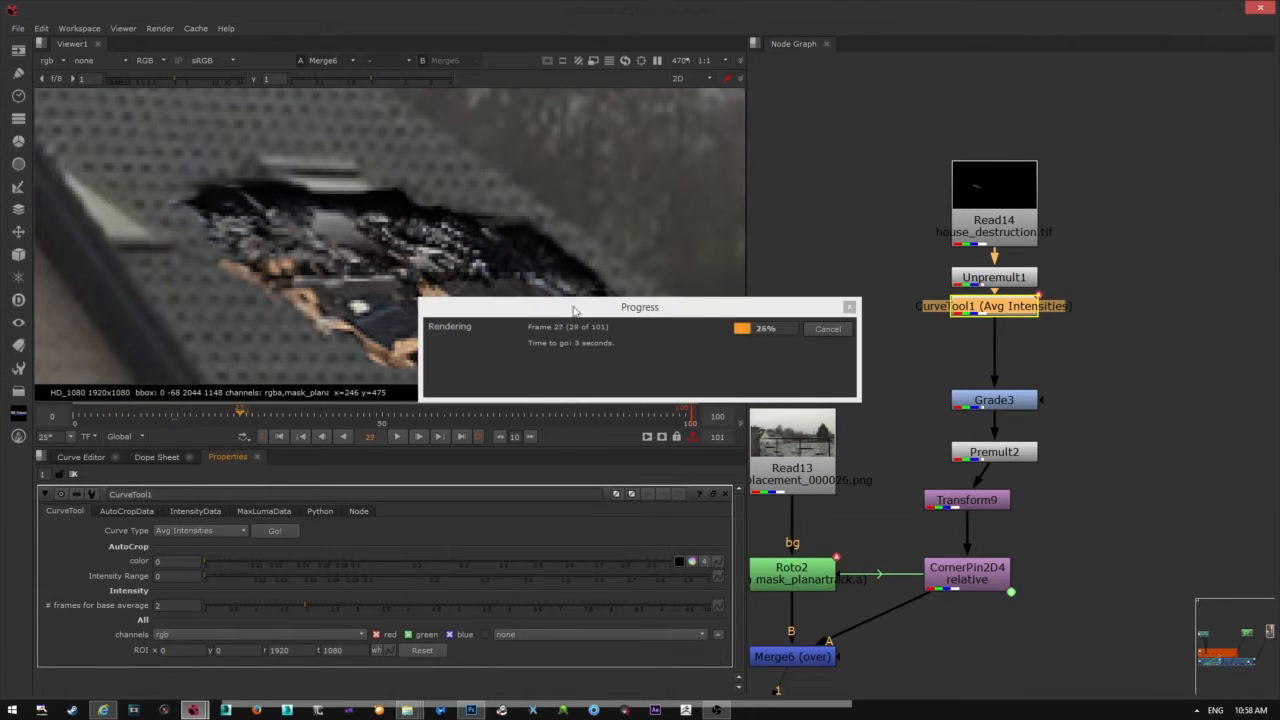
{"action": "mouse_move", "coordinate": [570, 305]}
{"action": "left_mouse_down"}
{"action": "mouse_move", "coordinate": [478, 466]}
{"action": "mouse_move", "coordinate": [558, 315]}
{"action": "left_mouse_up"}
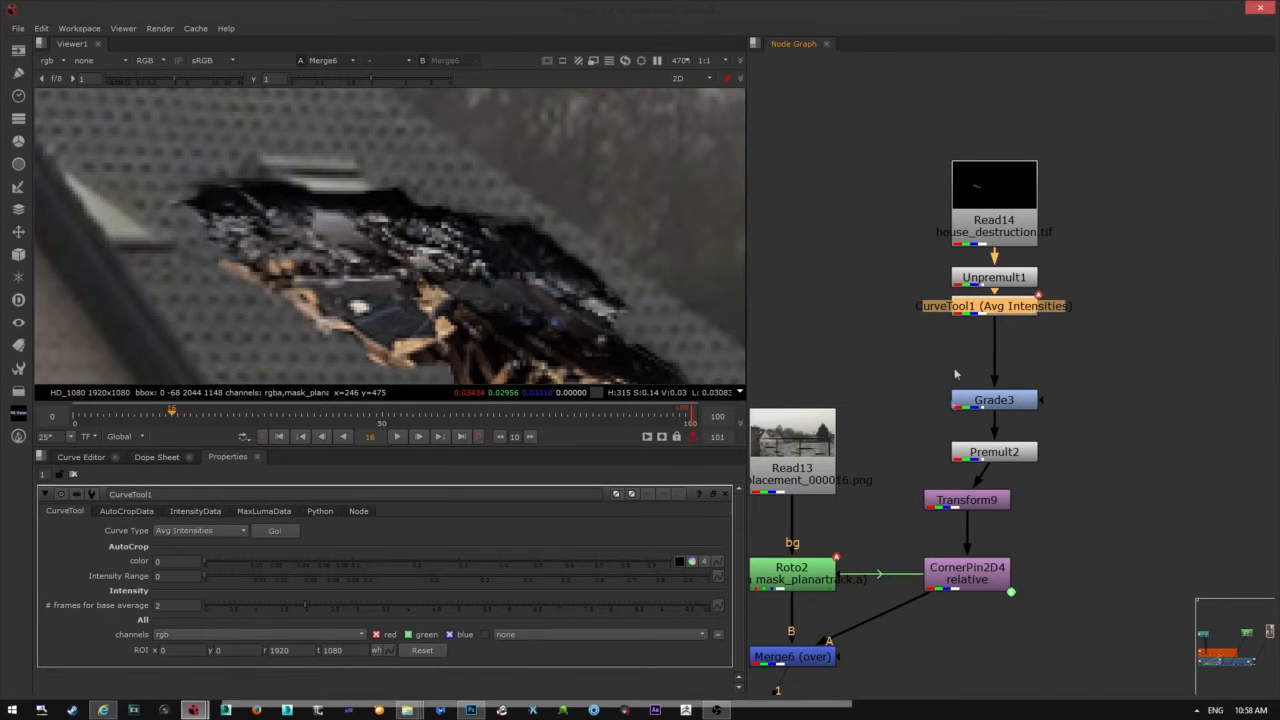
- Move CurveTool1 from the Read14 branch to directly after Read13 and run its Avg Intensities analysis
{"action": "middle_click_drag", "start_coordinate": [949, 418], "coordinate": [1069, 353]}
{"action": "key", "text": "Delete"}
{"action": "middle_click_drag", "start_coordinate": [1003, 465], "coordinate": [981, 417]}
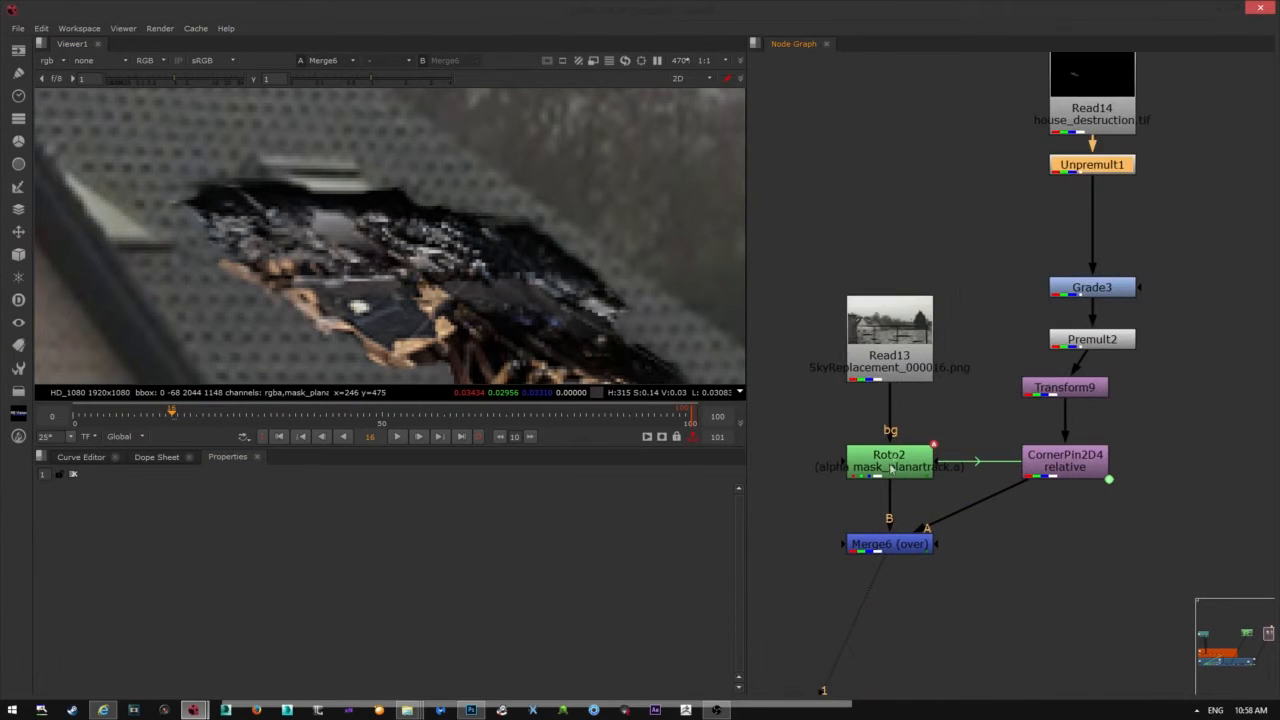
{"action": "left_click", "coordinate": [900, 367]}
{"action": "key", "text": "ctrl+v"}
{"action": "double_click", "coordinate": [896, 403]}
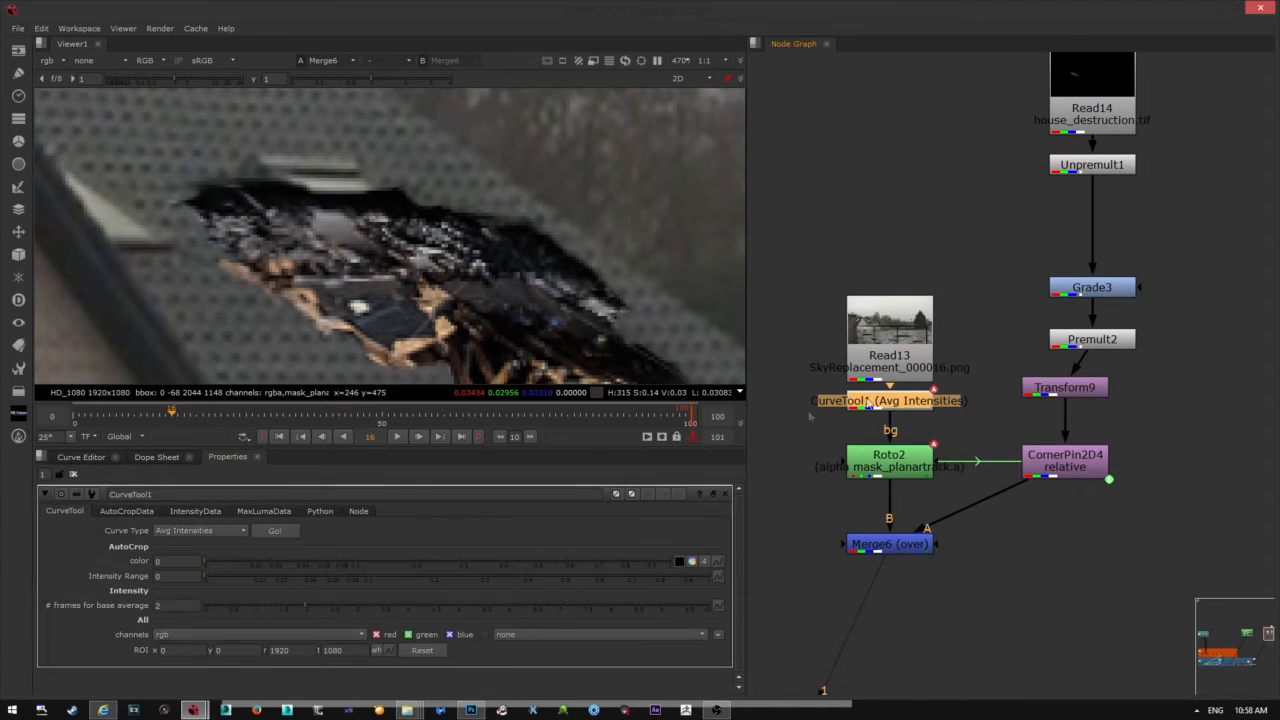
{"action": "left_click", "coordinate": [274, 530]}
{"action": "left_click", "coordinate": [628, 376]}
- Set CurveTool1's curve type to Max Luma Pixel and its AutoCrop color to 0.14
{"action": "left_click", "coordinate": [200, 530]}
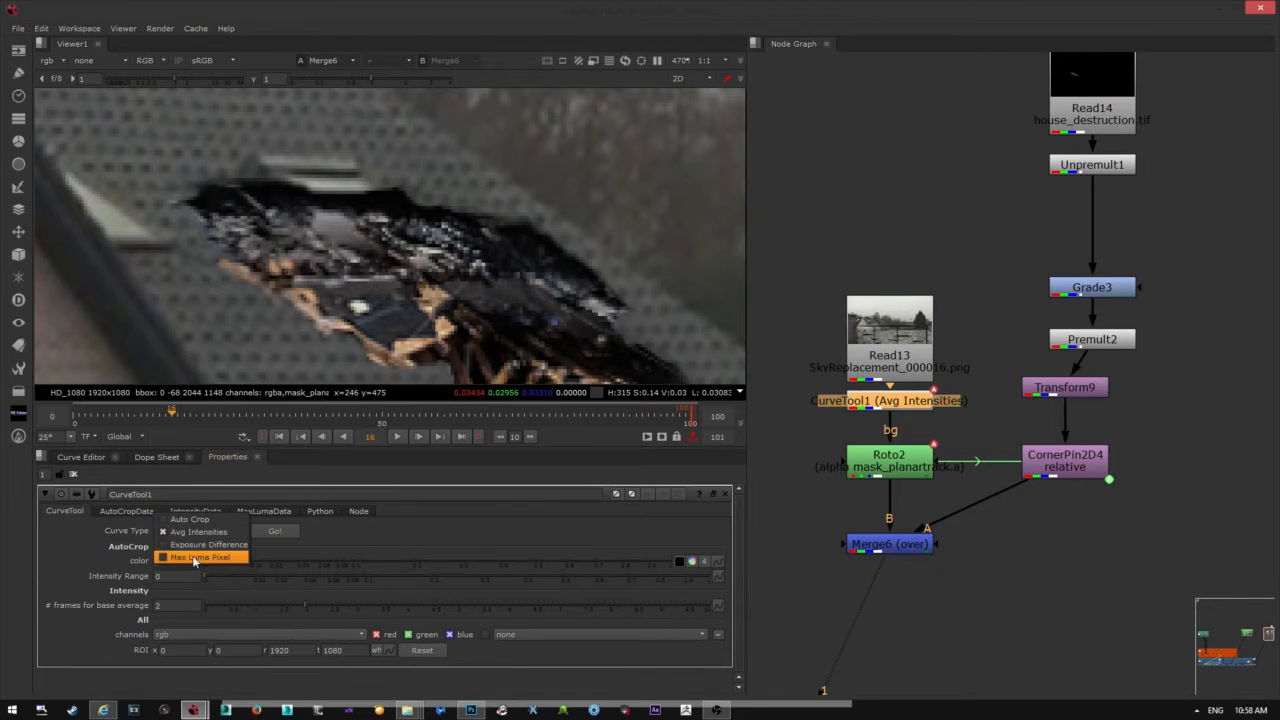
{"action": "left_click", "coordinate": [195, 557]}
{"action": "left_click_drag", "start_coordinate": [210, 564], "coordinate": [387, 549]}
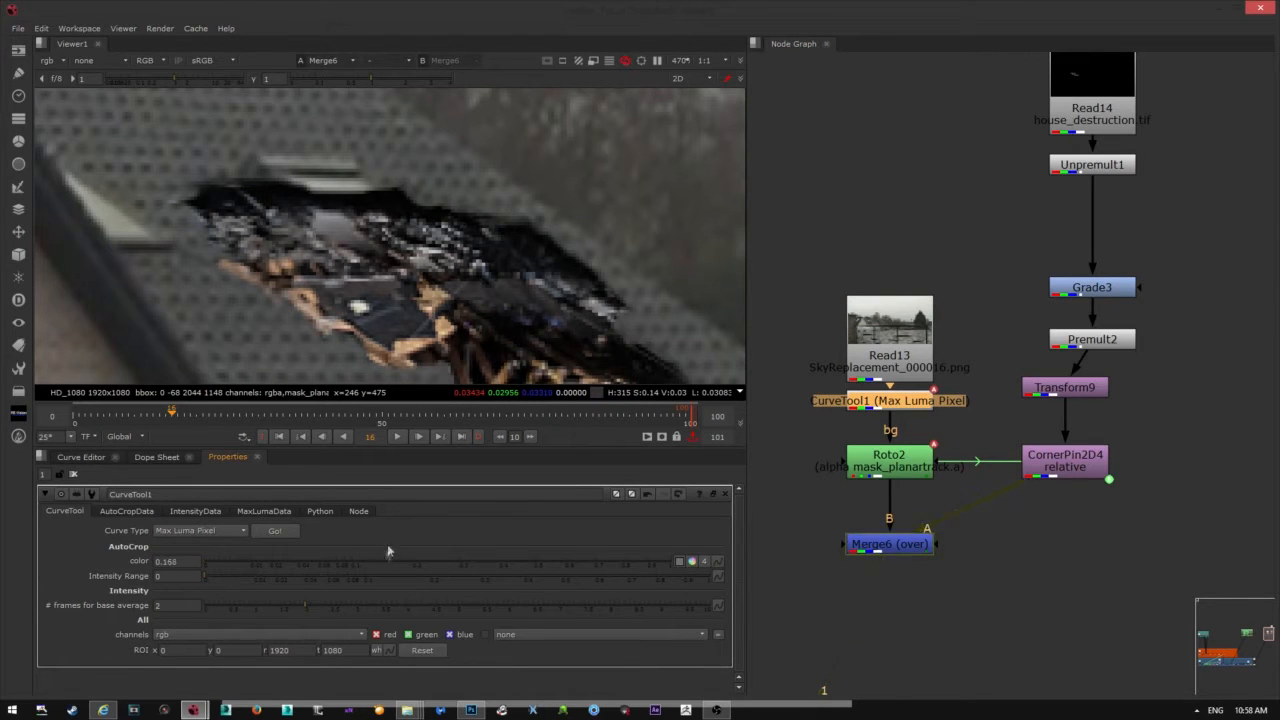
{"action": "left_click", "coordinate": [266, 511]}
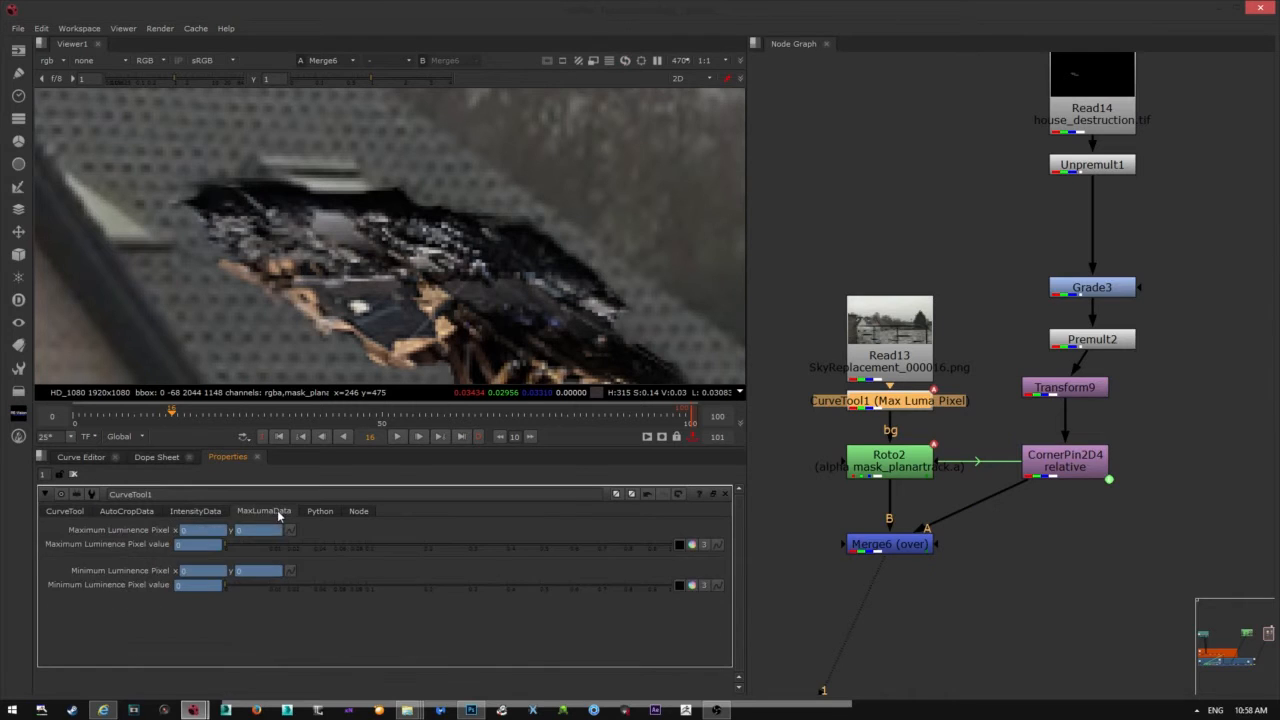
{"action": "left_click", "coordinate": [195, 511]}
{"action": "left_click", "coordinate": [127, 511]}
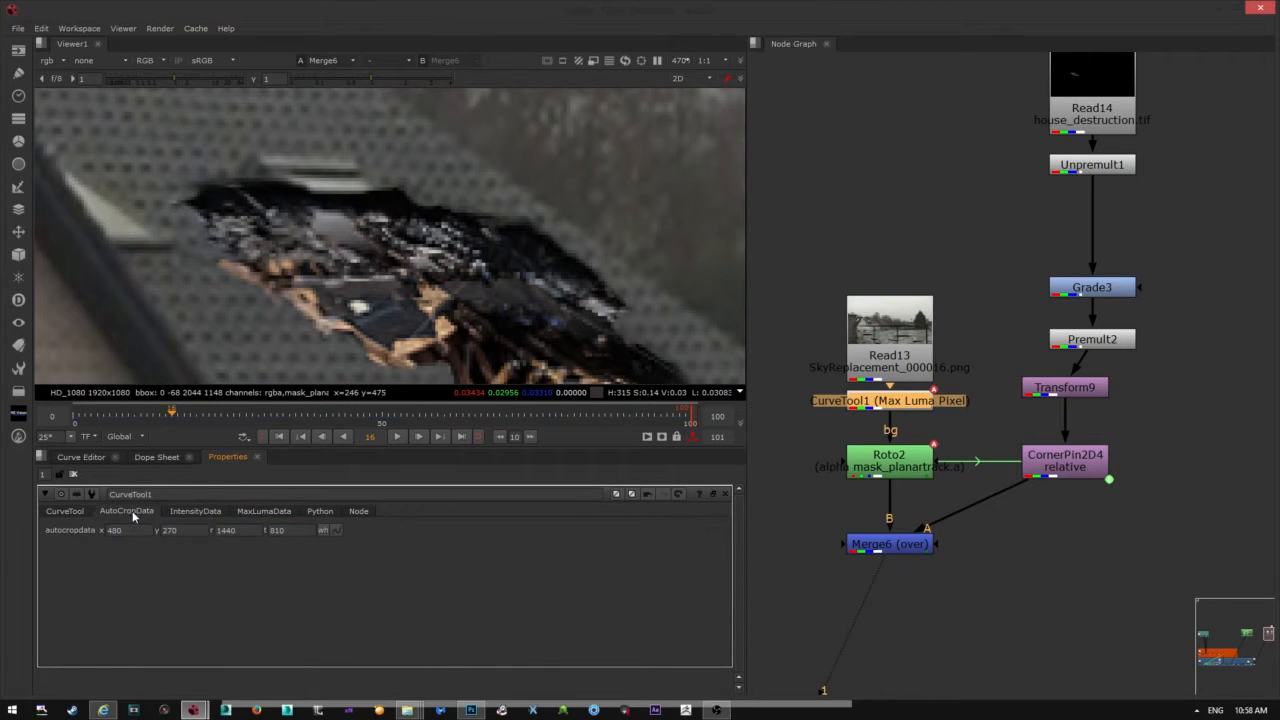
{"action": "left_click", "coordinate": [204, 512]}
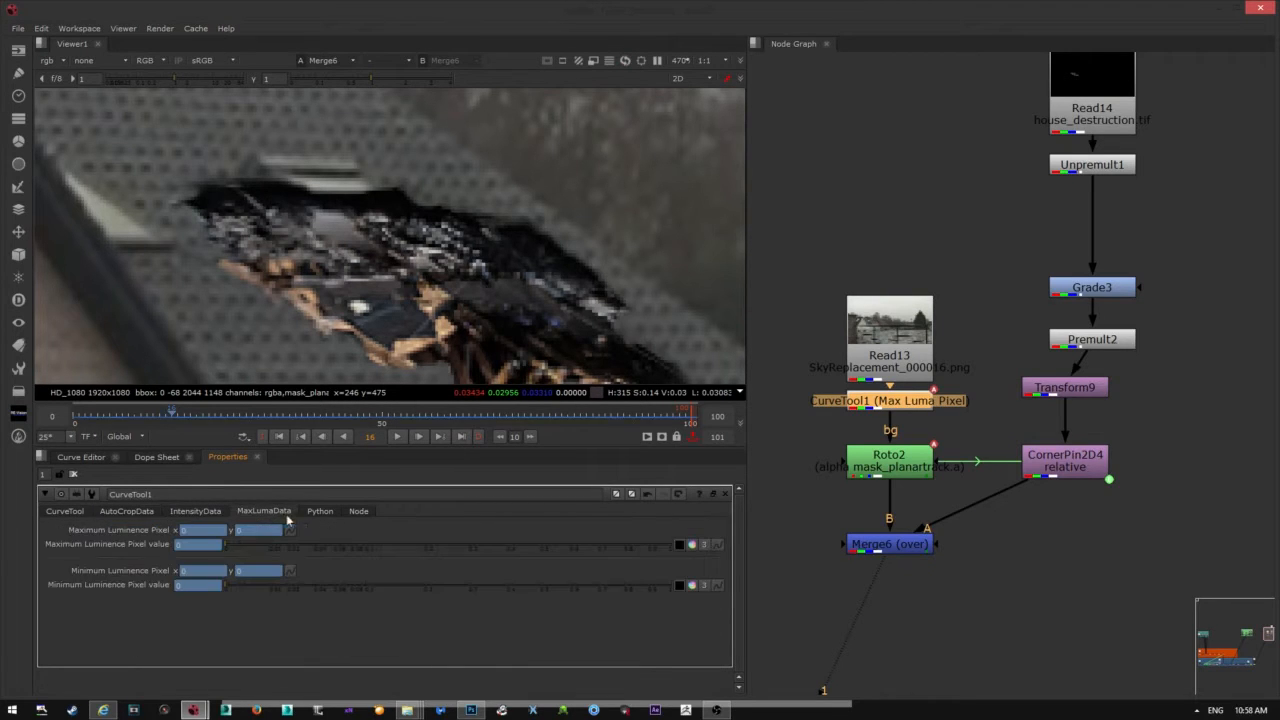
{"action": "left_click", "coordinate": [130, 511]}
{"action": "left_click", "coordinate": [86, 513]}
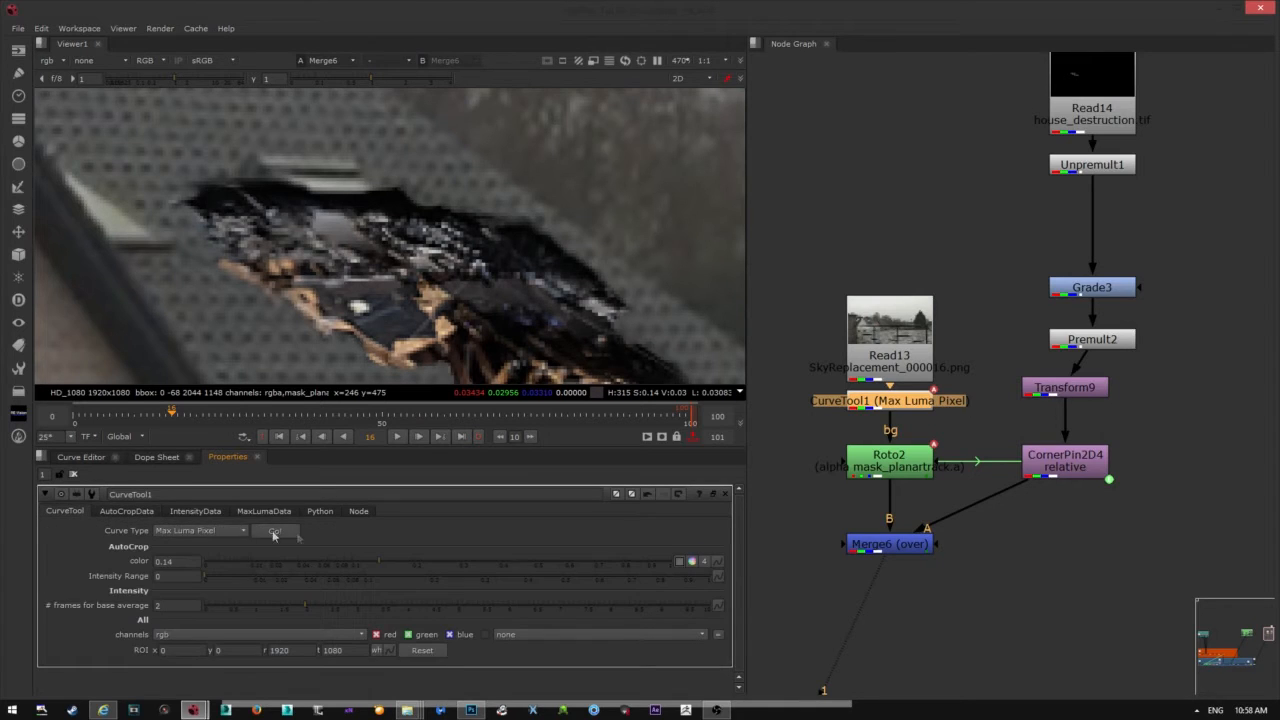
- Run CurveTool1's Max Luma Pixel analysis on frames 0-100 and show the resulting luminance data
{"action": "left_click", "coordinate": [188, 535]}
{"action": "left_click", "coordinate": [195, 533]}
{"action": "left_click", "coordinate": [275, 531]}
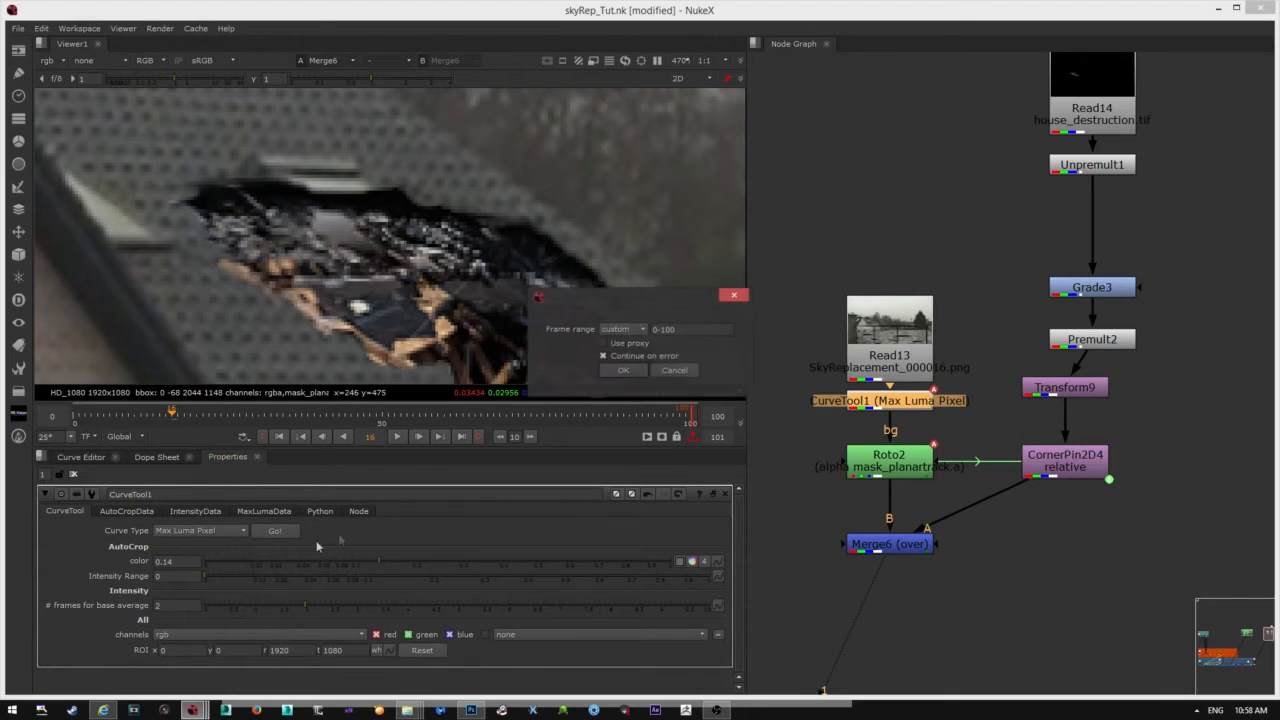
{"action": "left_click", "coordinate": [615, 375]}
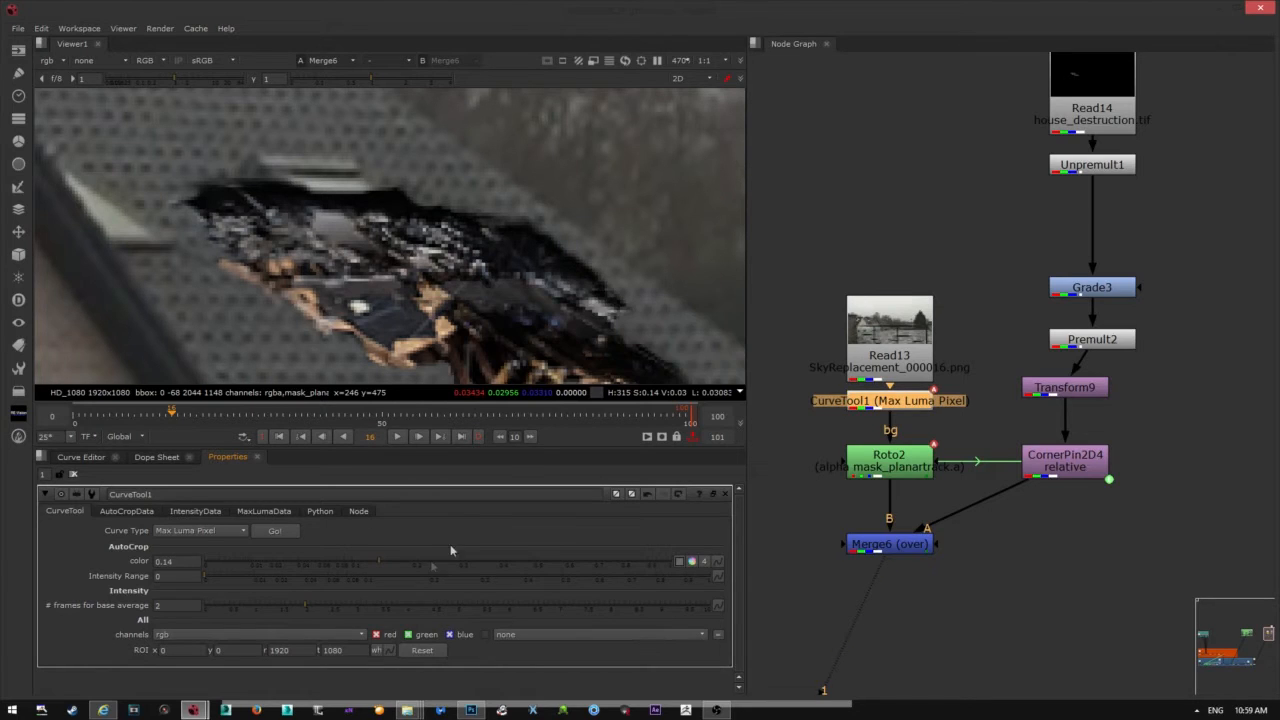
{"action": "left_click", "coordinate": [264, 512]}
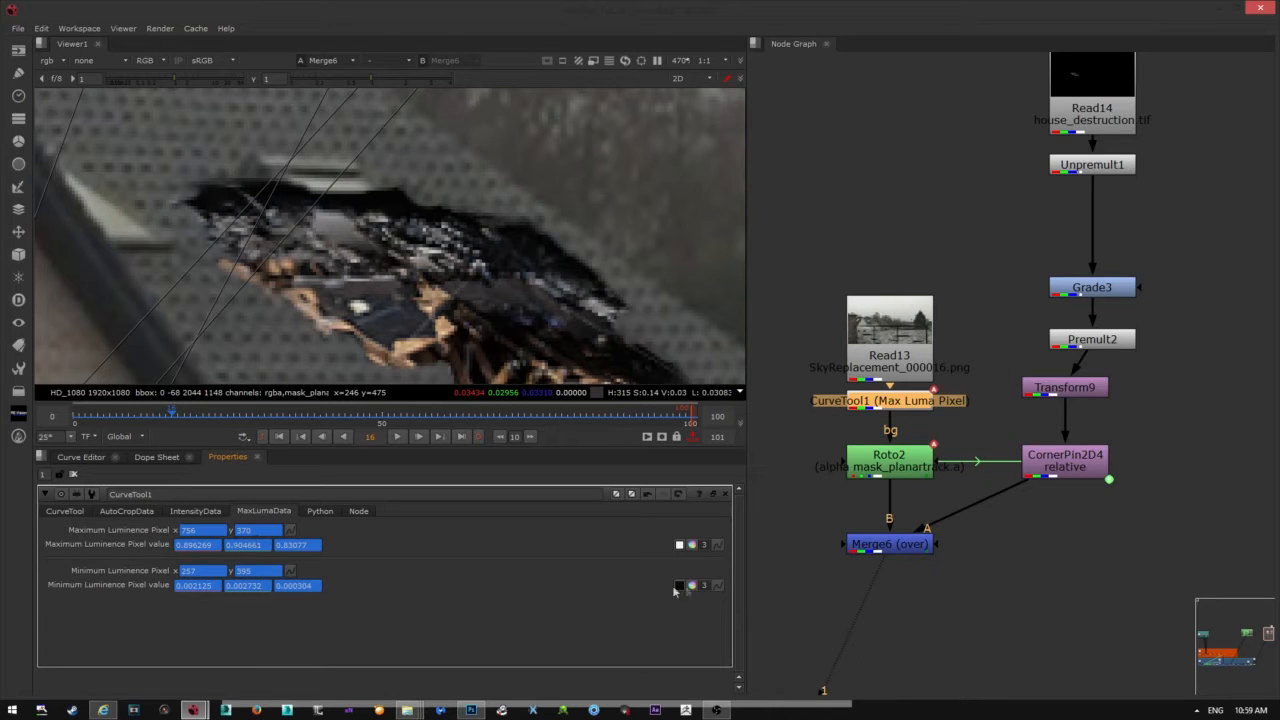
- Split Grade3's blackpoint and whitepoint into separate values per channel
{"action": "middle_click_drag", "start_coordinate": [1022, 343], "coordinate": [965, 418]}
{"action": "left_click_drag", "start_coordinate": [1051, 364], "coordinate": [1047, 367]}
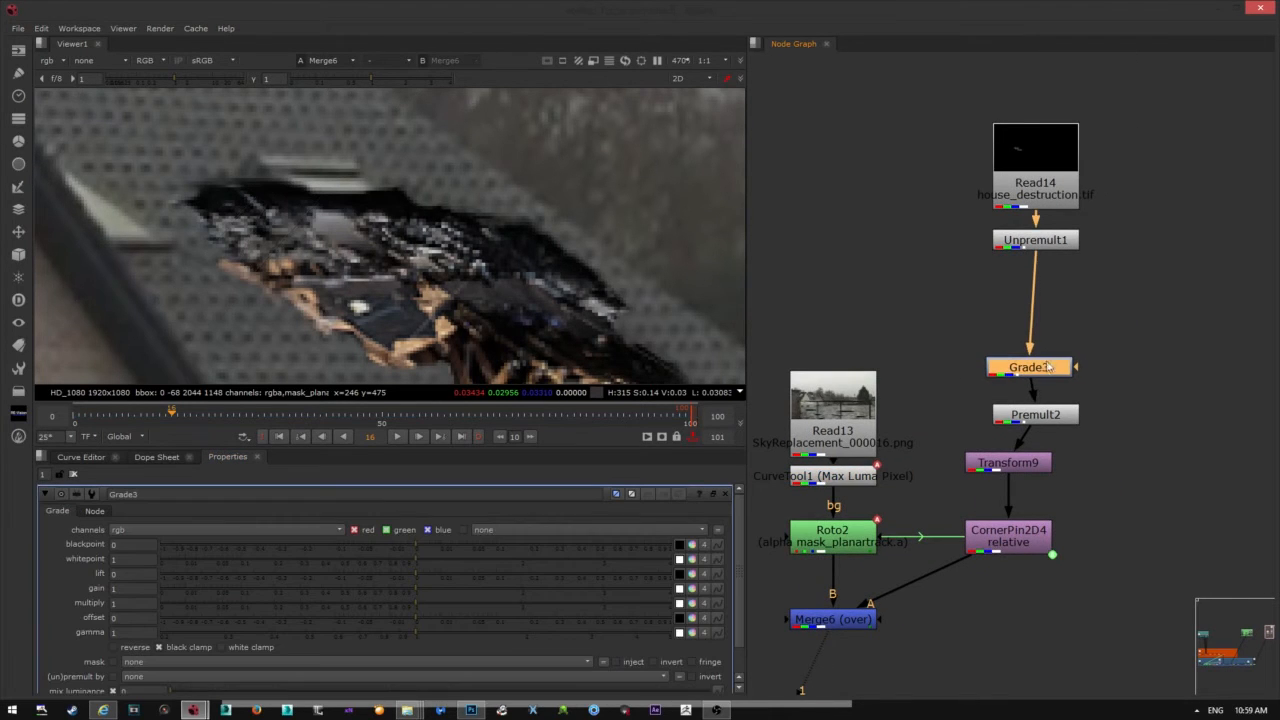
{"action": "left_click", "coordinate": [703, 546]}
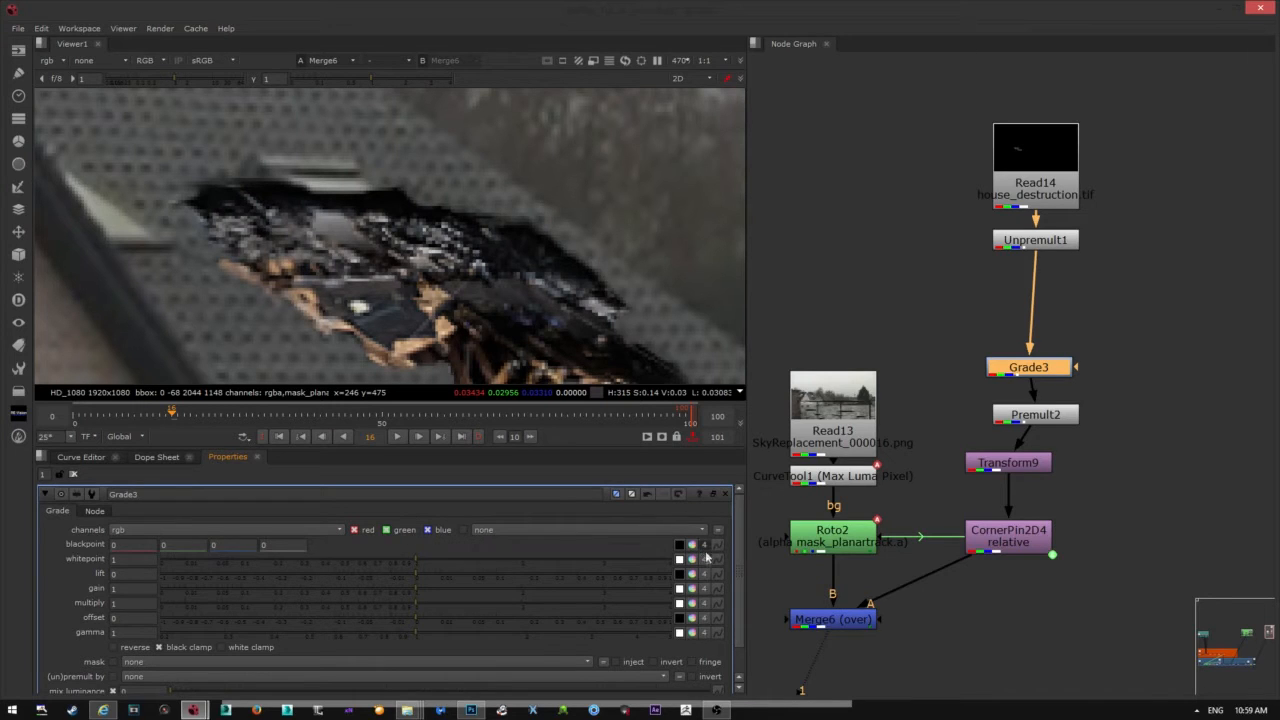
{"action": "left_click", "coordinate": [703, 559]}
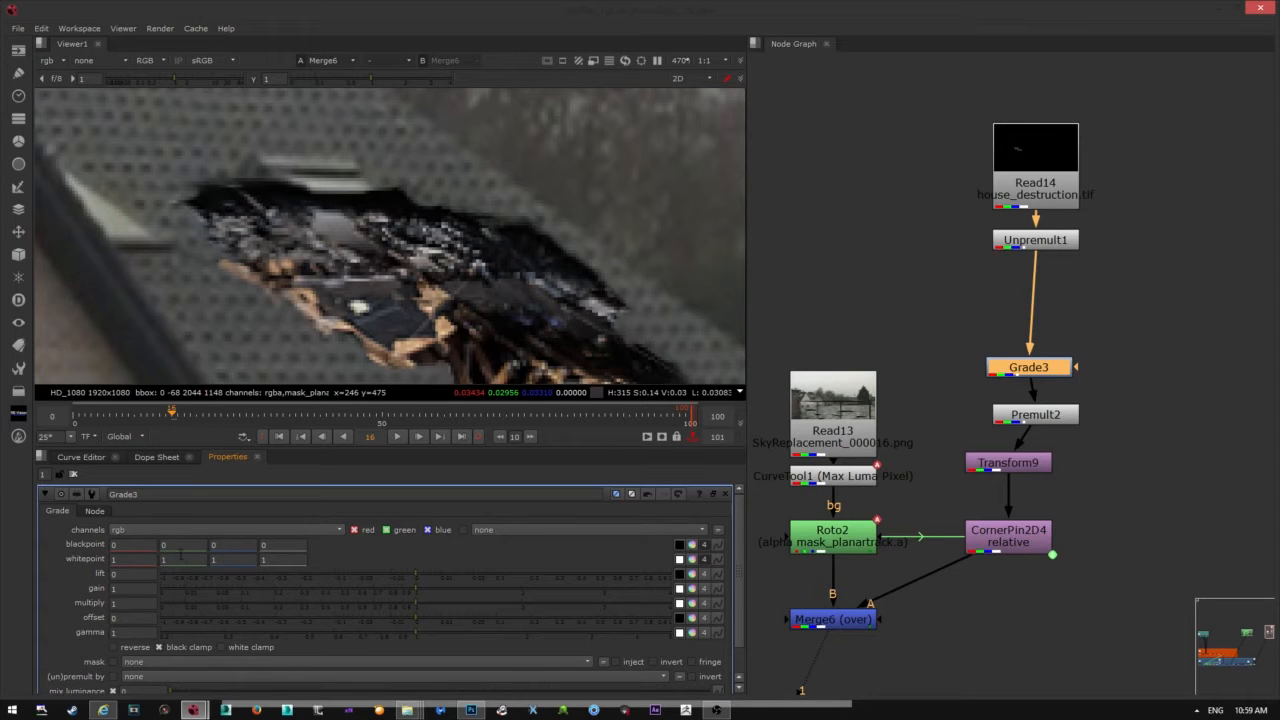
- Copy the red maximum luminance value 0.896269 from CurveTool1 into the red whitepoint of Grade3
{"action": "double_click", "coordinate": [840, 478]}
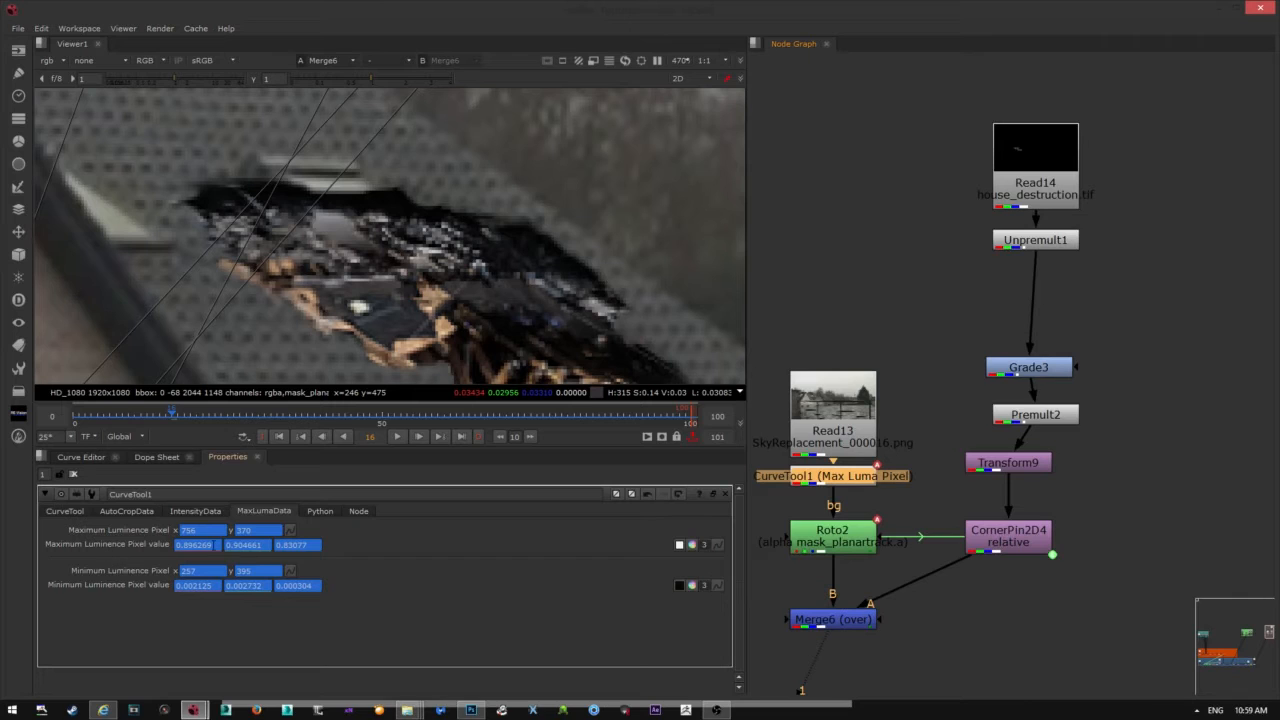
{"action": "left_click_drag", "start_coordinate": [208, 545], "coordinate": [164, 543]}
{"action": "key", "text": "ctrl+c"}
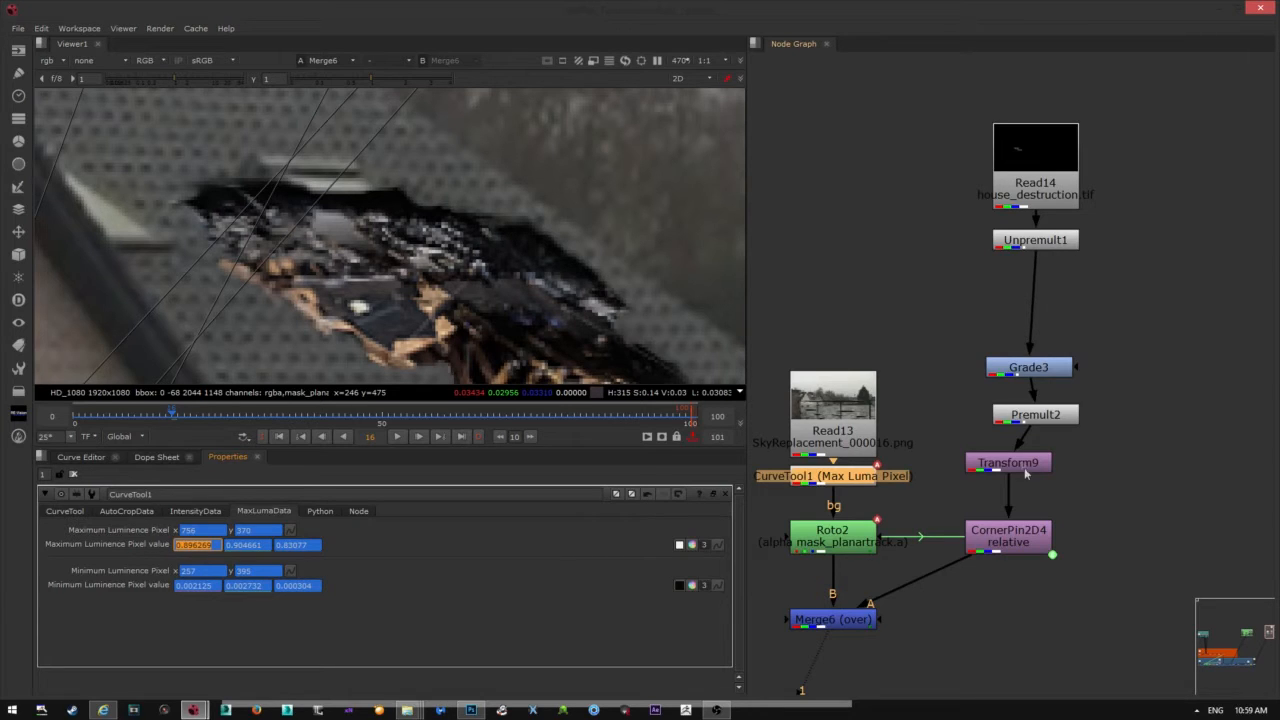
{"action": "double_click", "coordinate": [1044, 377]}
{"action": "left_click_drag", "start_coordinate": [131, 561], "coordinate": [80, 570]}
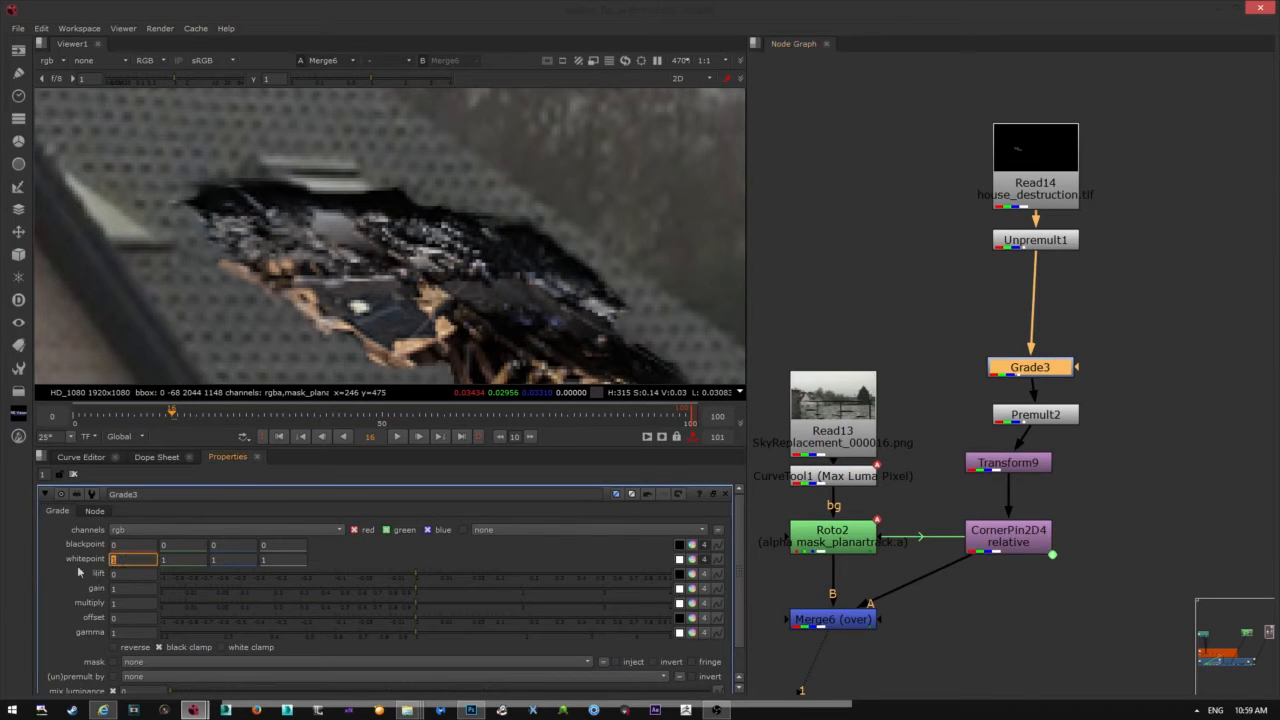
{"action": "key", "text": "ctrl+v"}
{"action": "middle_click_drag", "start_coordinate": [884, 479], "coordinate": [934, 466]}
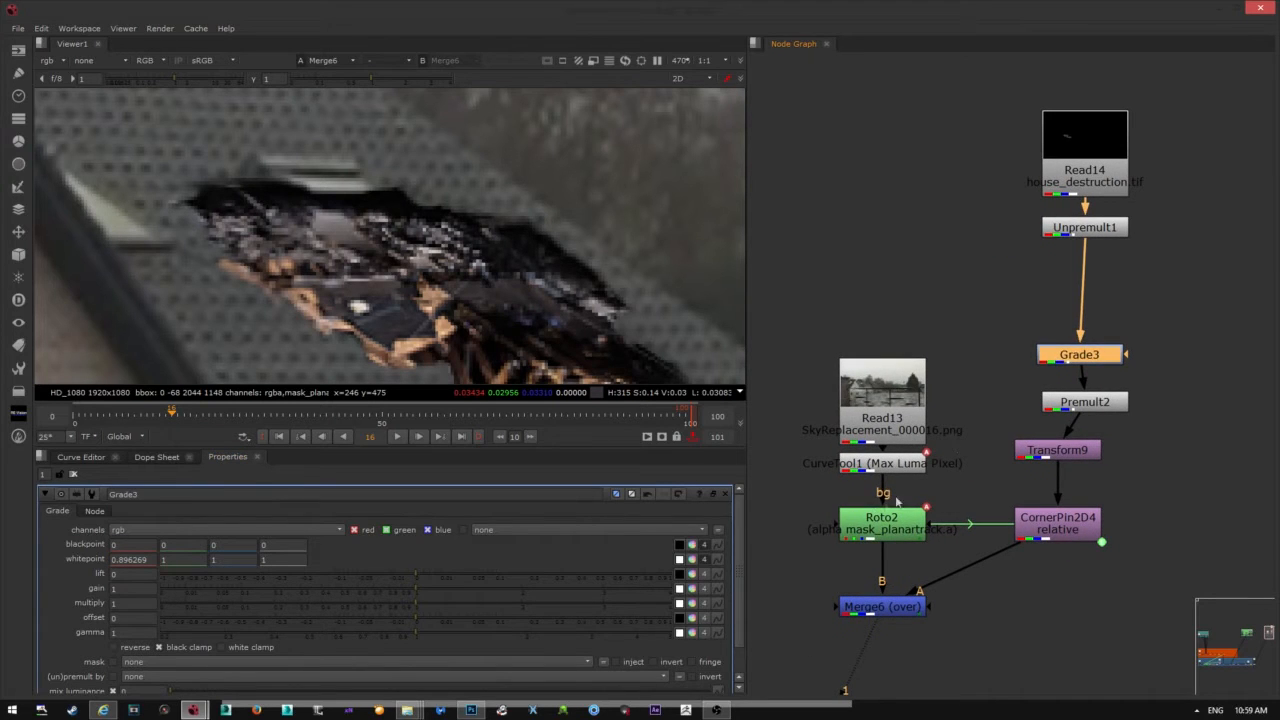
- Copy the green maximum luminance value 0.904661 from CurveTool1 into the green whitepoint of Grade3
{"action": "left_click", "coordinate": [877, 537]}
{"action": "double_click", "coordinate": [880, 463]}
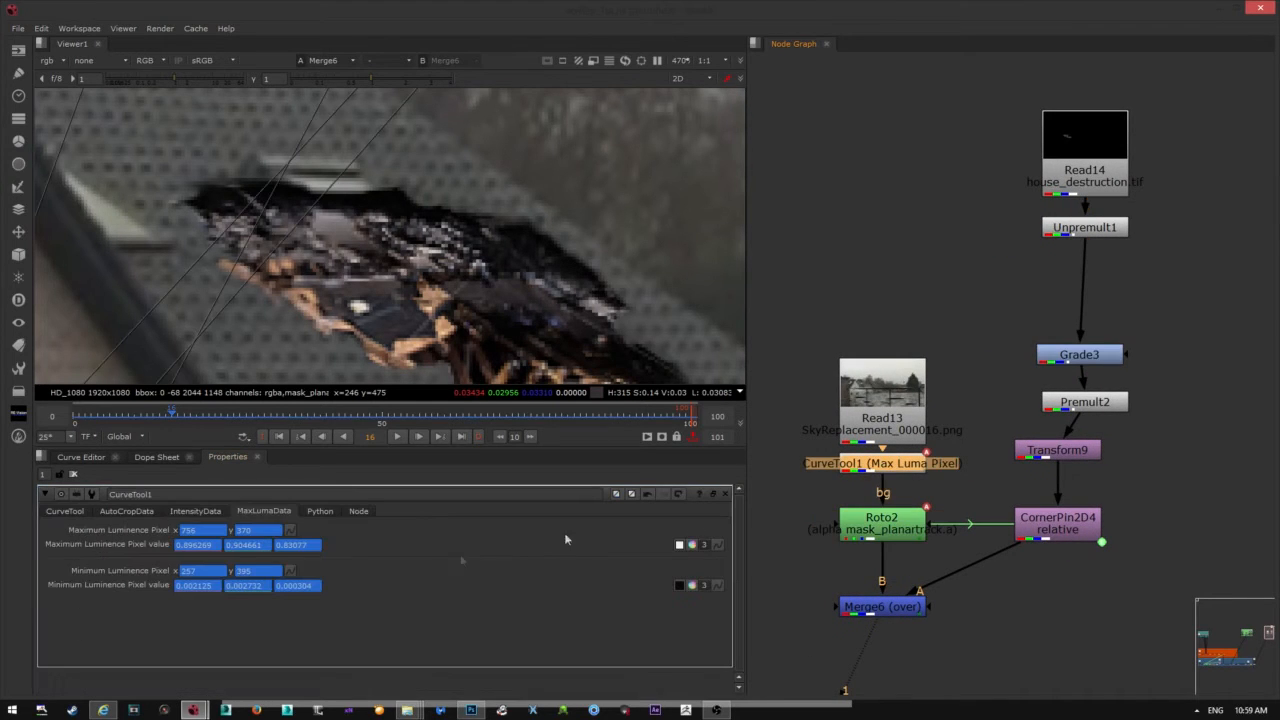
{"action": "left_click_drag", "start_coordinate": [269, 546], "coordinate": [202, 547]}
{"action": "key", "text": "ctrl+c"}
{"action": "double_click", "coordinate": [1077, 355]}
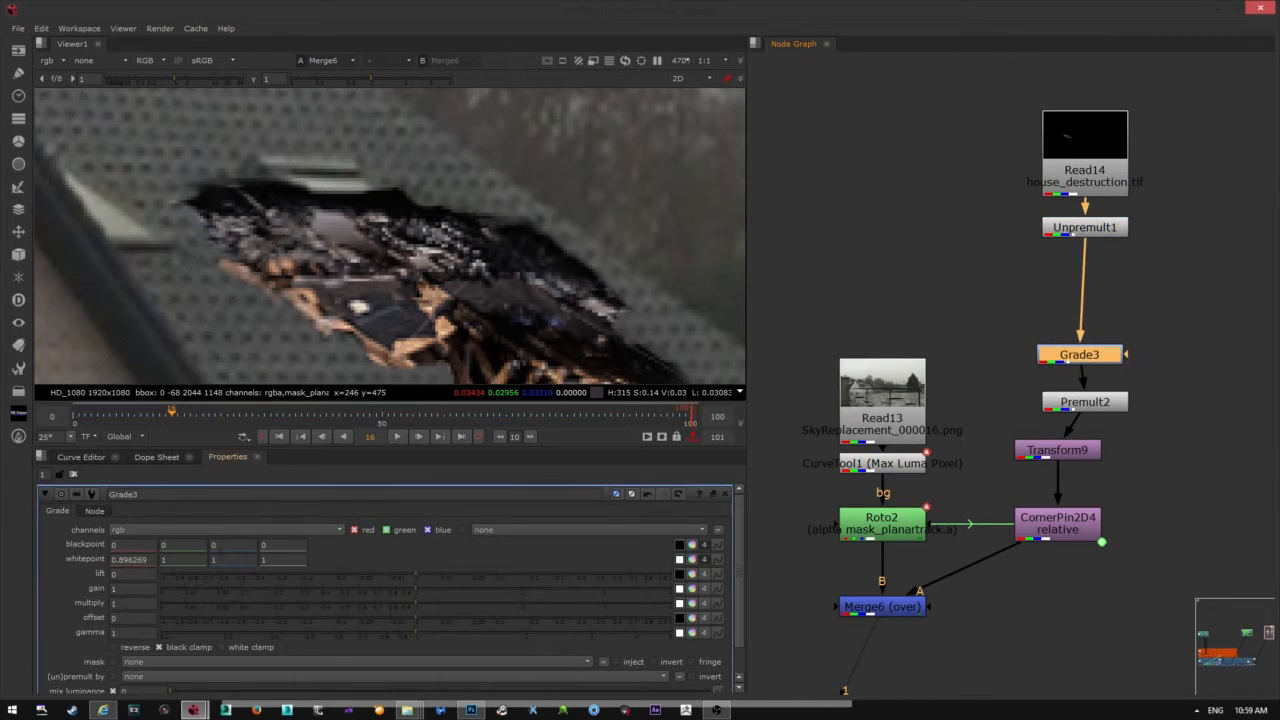
{"action": "left_click_drag", "start_coordinate": [190, 574], "coordinate": [143, 568]}
{"action": "key", "text": "ctrl+z"}
{"action": "left_click", "coordinate": [185, 559]}
{"action": "key", "text": "ctrl+v"}
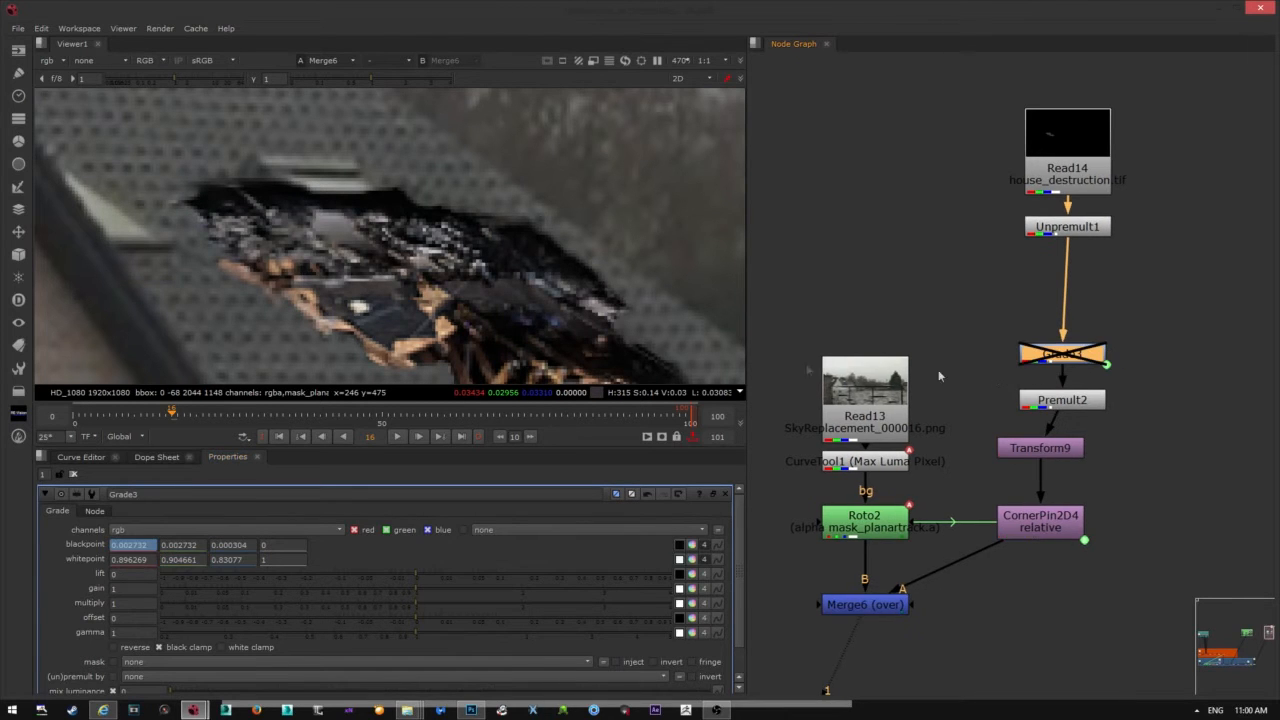
- Review CurveTool1's maximum and minimum luminance pixel values, and reopen the Grade3 settings
{"action": "middle_click_drag", "start_coordinate": [530, 308], "coordinate": [426, 293]}
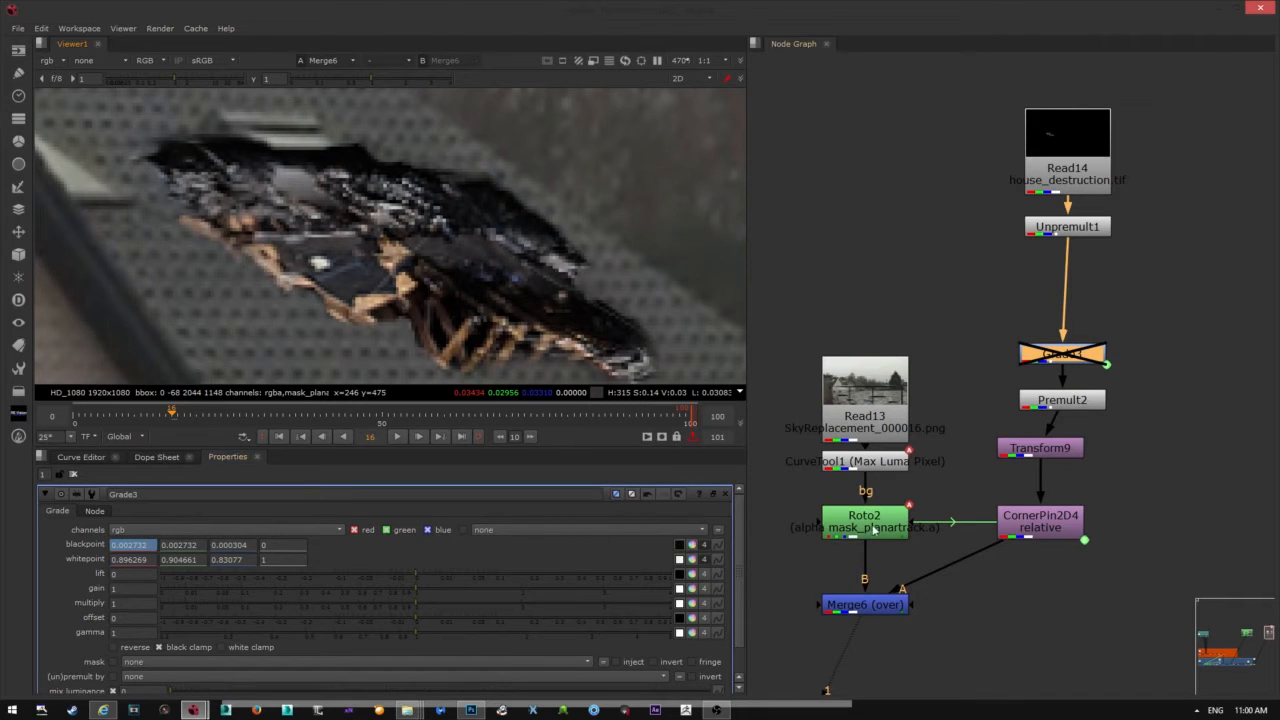
{"action": "double_click", "coordinate": [893, 460]}
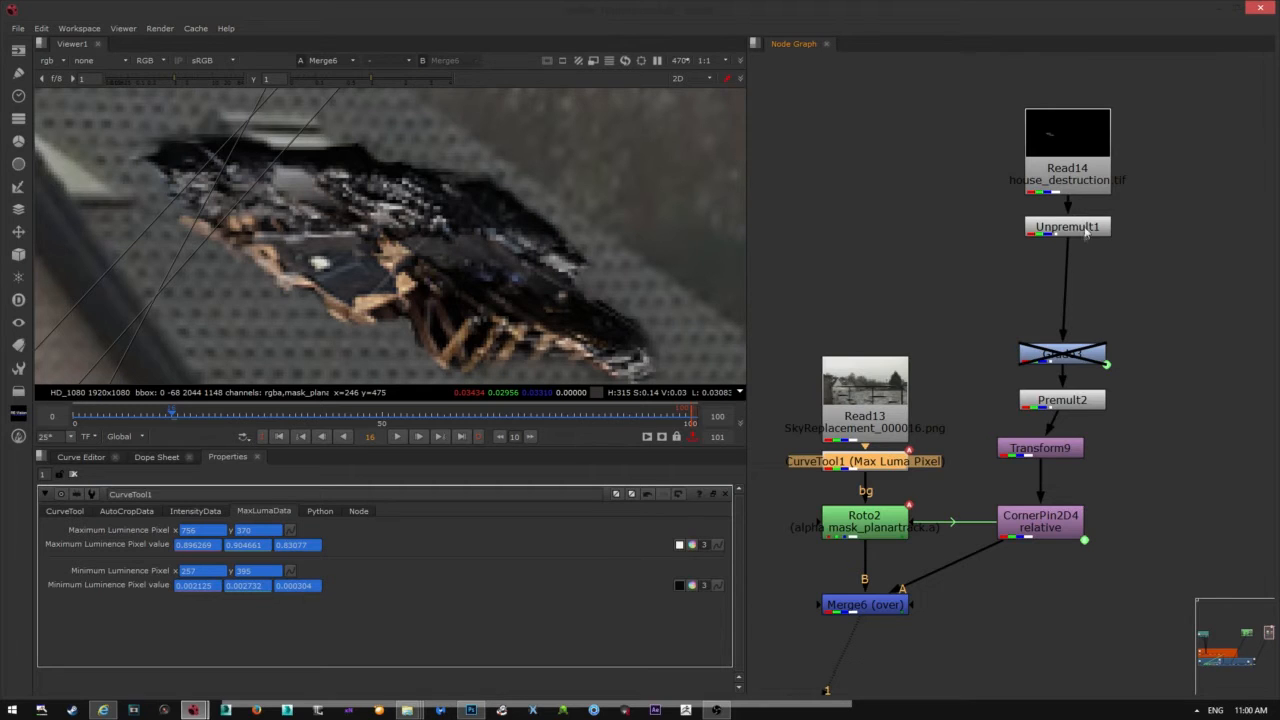
{"action": "left_click", "coordinate": [1077, 363]}
{"action": "double_click", "coordinate": [1077, 360]}
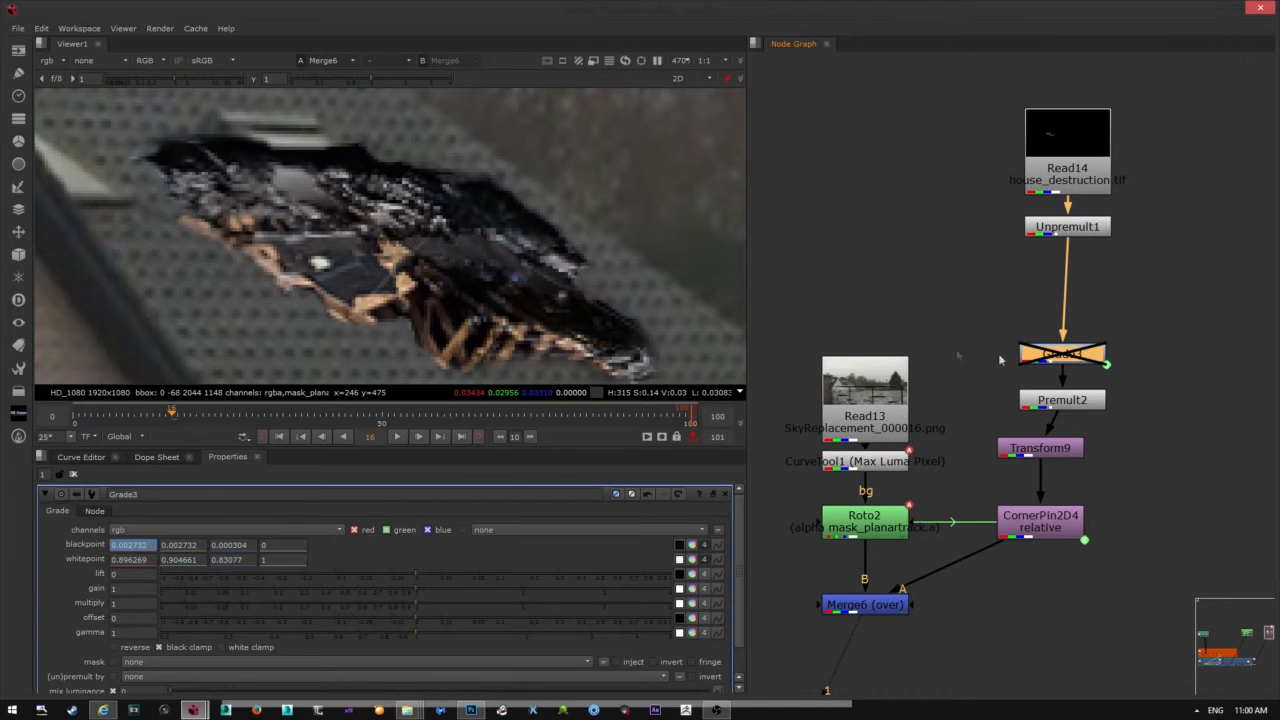
- Toggle Grade3 off and on to compare the roof destruction with and without the grade, leaving it enabled
{"action": "key", "text": "d"}
{"action": "key", "text": "d"}
{"action": "key", "text": "d"}
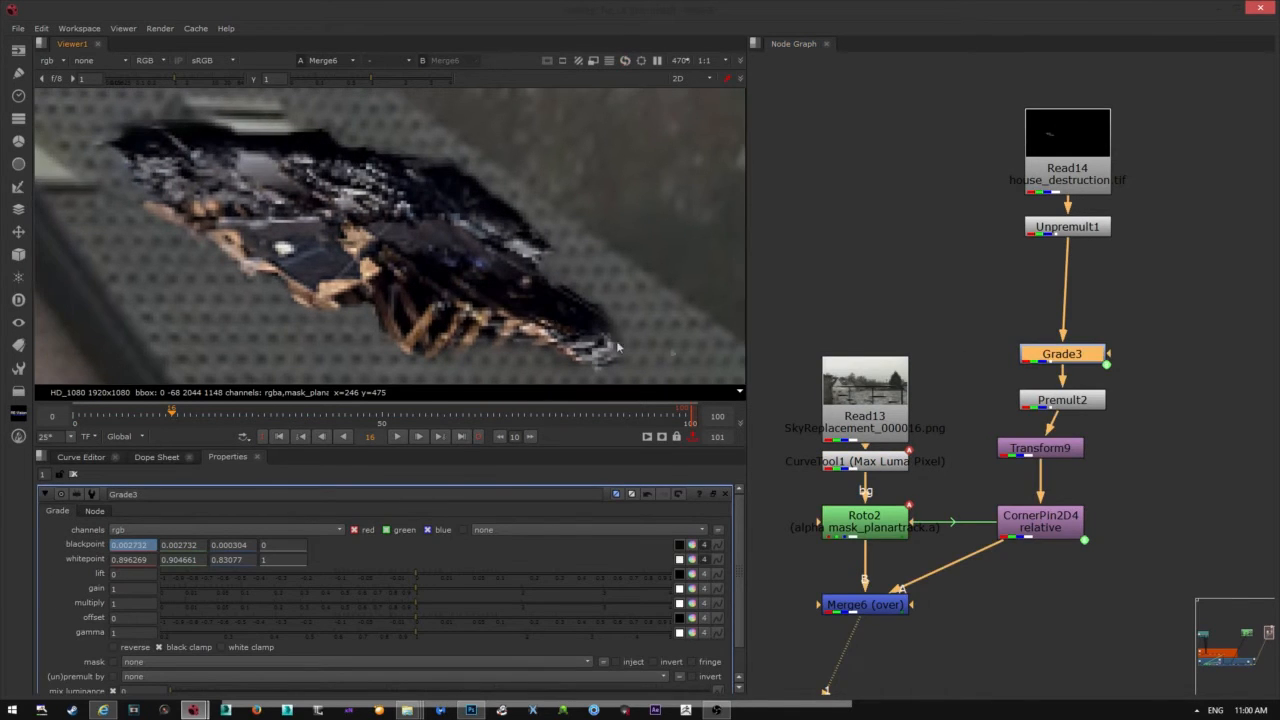
{"action": "key", "text": "d"}
{"action": "key", "text": "d"}
{"action": "key", "text": "d"}
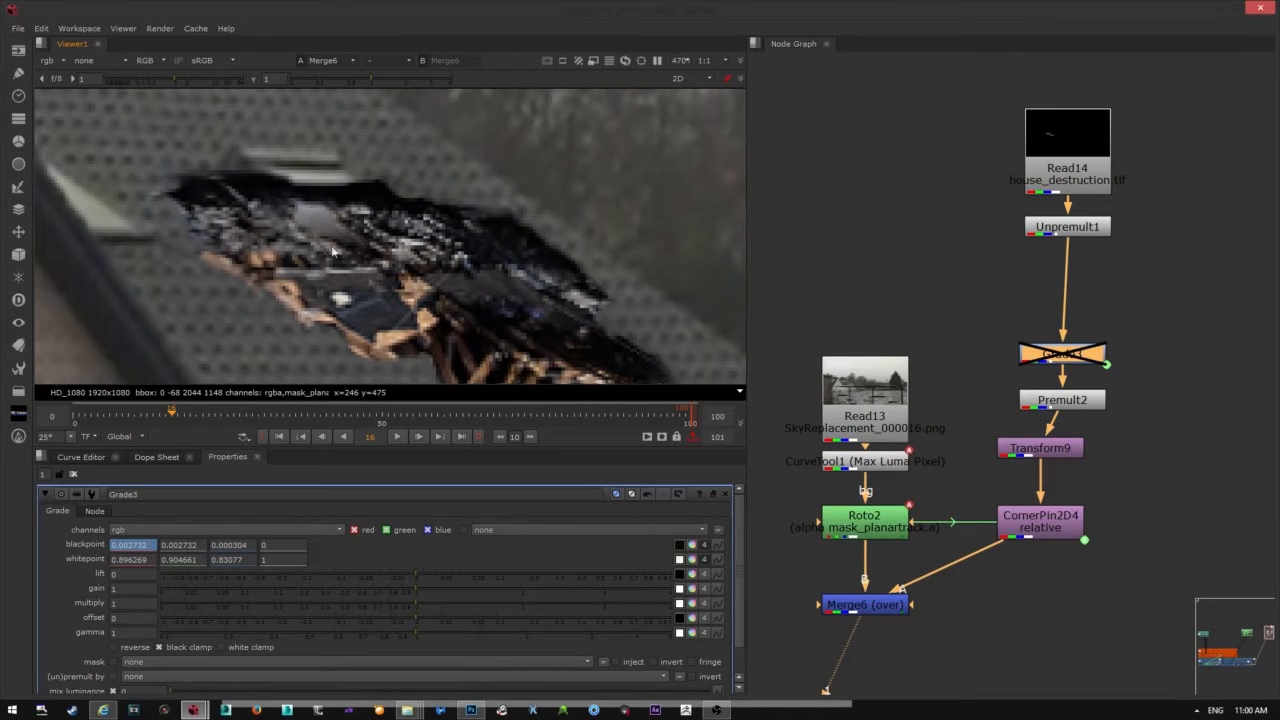
{"action": "key", "text": "d"}
{"action": "key", "text": "d"}
{"action": "key", "text": "d"}
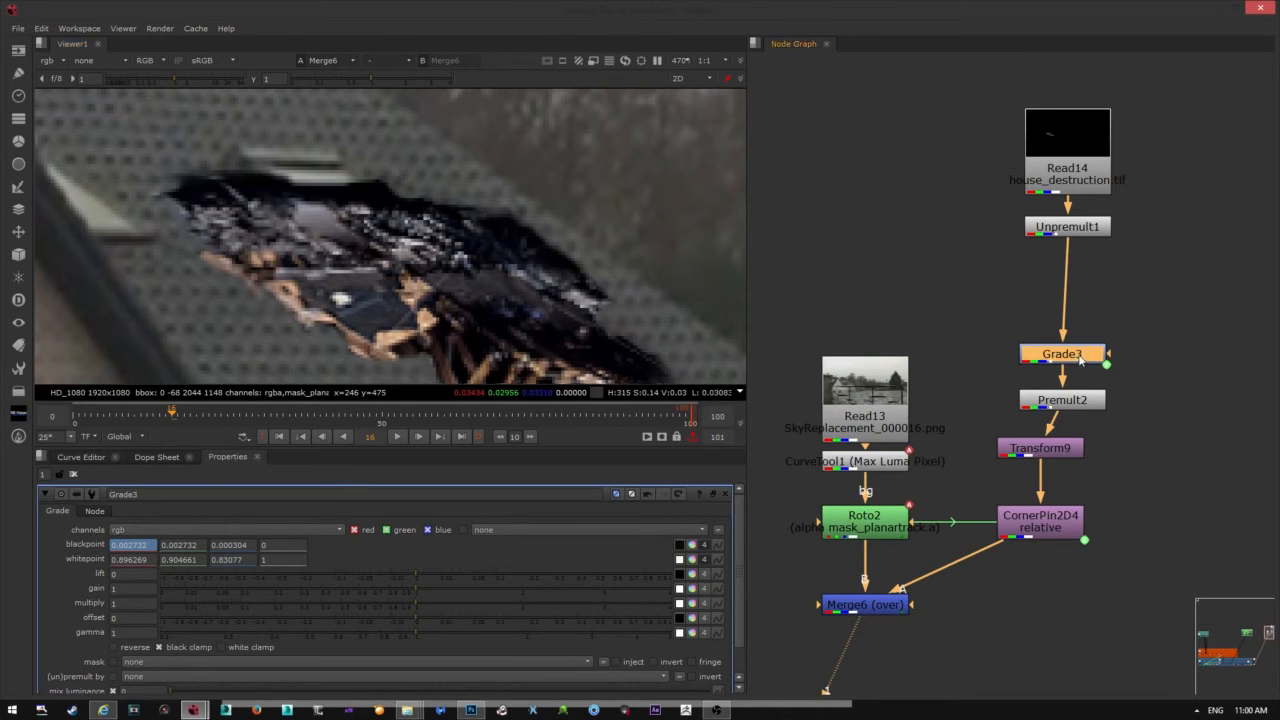
- Raise Grade3's lift to 0.019 to brighten the dark areas of the destruction
{"action": "left_click_drag", "start_coordinate": [412, 574], "coordinate": [449, 574]}
{"action": "scroll", "coordinate": [572, 222], "scroll_direction": "down", "scroll_amount": 2}
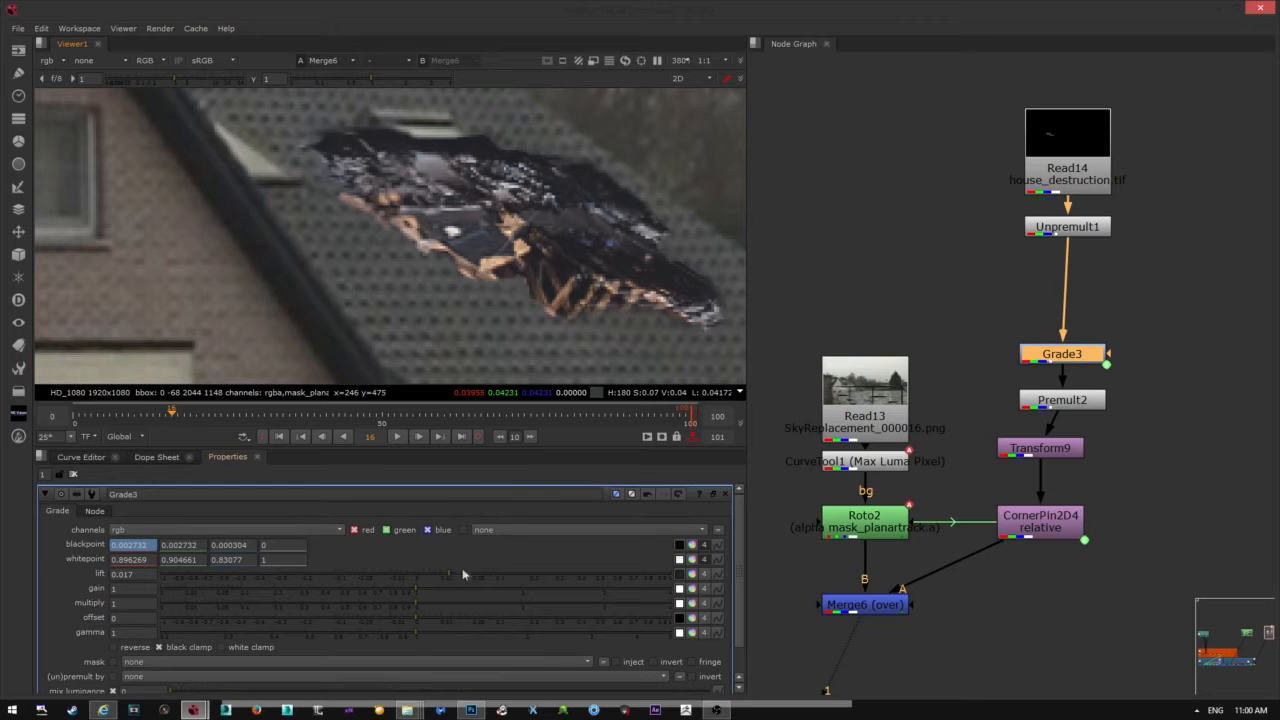
{"action": "mouse_move", "coordinate": [463, 574]}
{"action": "left_mouse_down"}
{"action": "mouse_move", "coordinate": [394, 576]}
{"action": "mouse_move", "coordinate": [468, 571]}
{"action": "mouse_move", "coordinate": [449, 572]}
{"action": "left_mouse_up"}
- Add a ColorCorrect node directly after Grade3, with master saturation 0.505 and contrast 0.88
{"action": "key", "text": "Tab"}
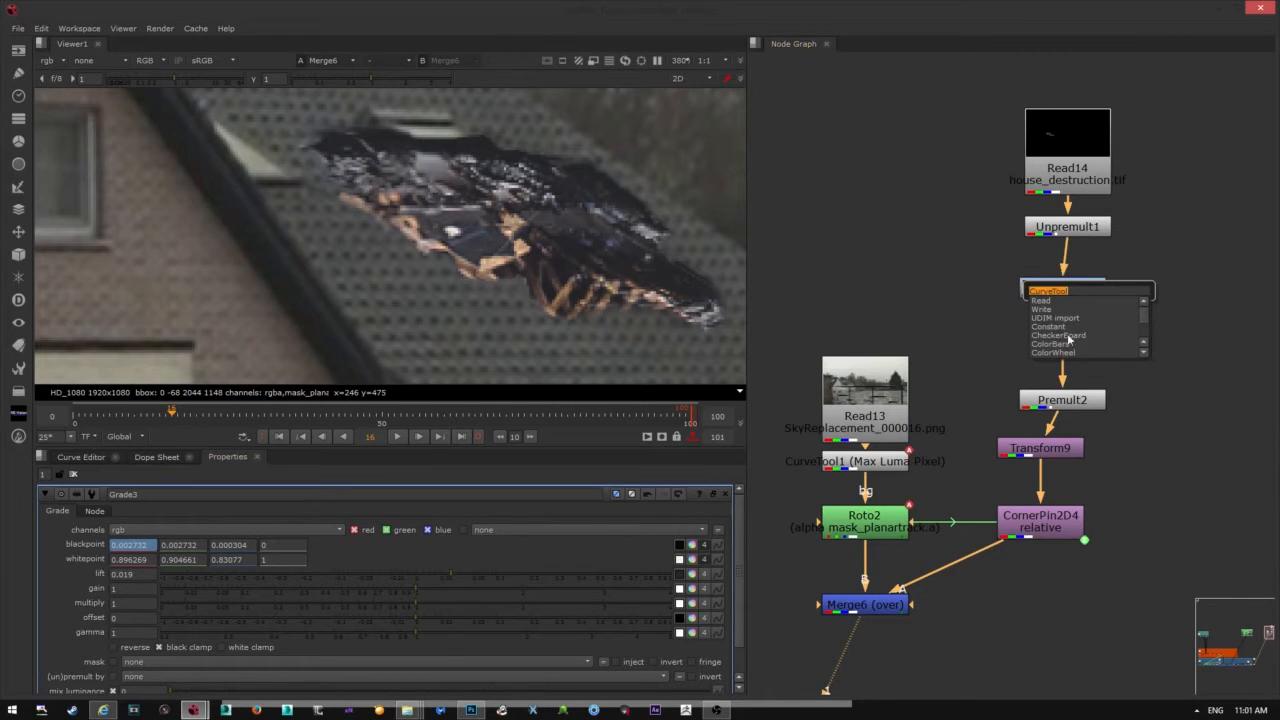
{"action": "type", "text": "colo"}
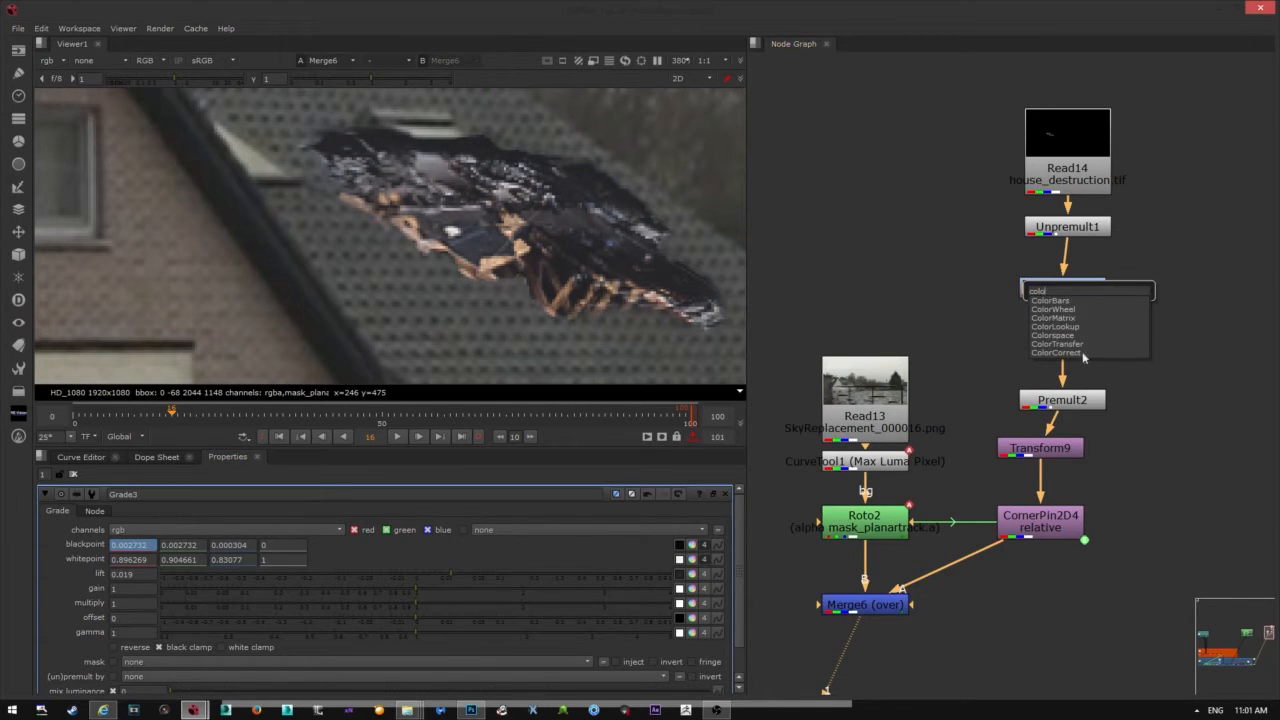
{"action": "left_click", "coordinate": [1080, 353]}
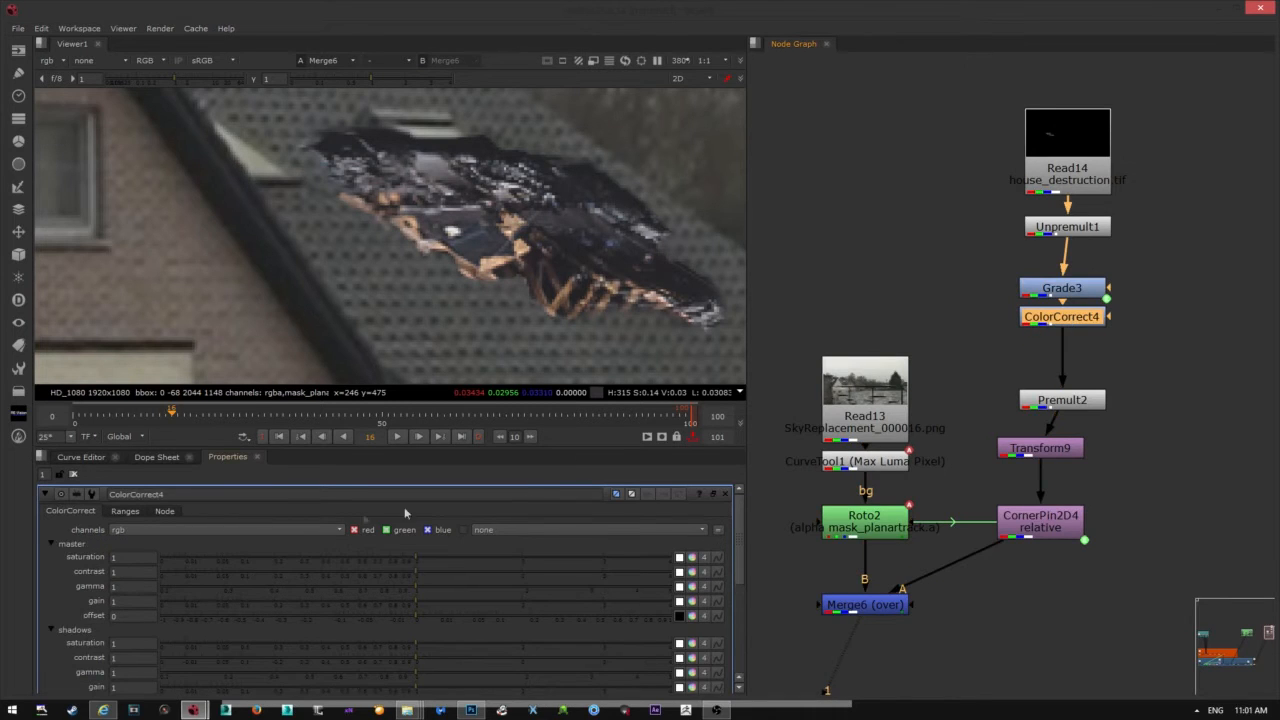
{"action": "mouse_move", "coordinate": [415, 563]}
{"action": "left_mouse_down"}
{"action": "mouse_move", "coordinate": [300, 563]}
{"action": "mouse_move", "coordinate": [400, 572]}
{"action": "left_mouse_up"}
- Bypass and re-enable Grade3 and ColorCorrect4 together to compare the roof before and after correction
{"action": "left_click_drag", "start_coordinate": [1153, 346], "coordinate": [1048, 298]}
{"action": "key", "text": "d"}
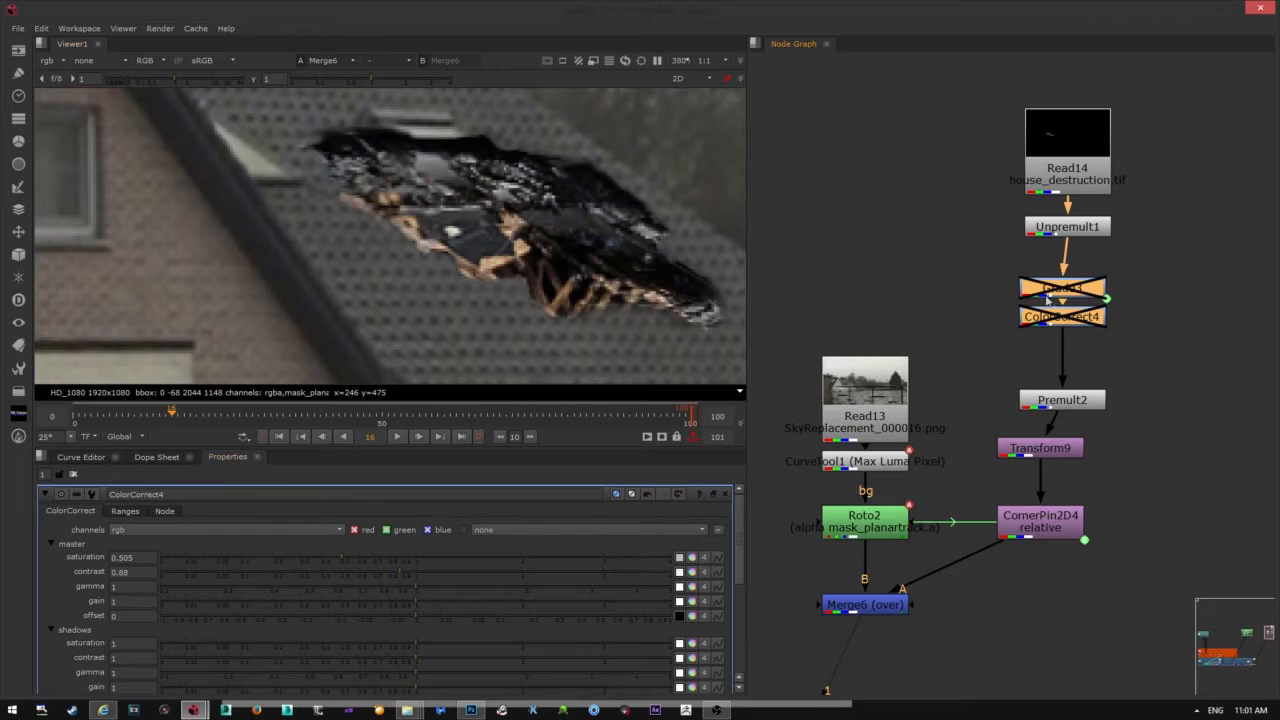
{"action": "key", "text": "d"}
{"action": "left_click", "coordinate": [1081, 335]}
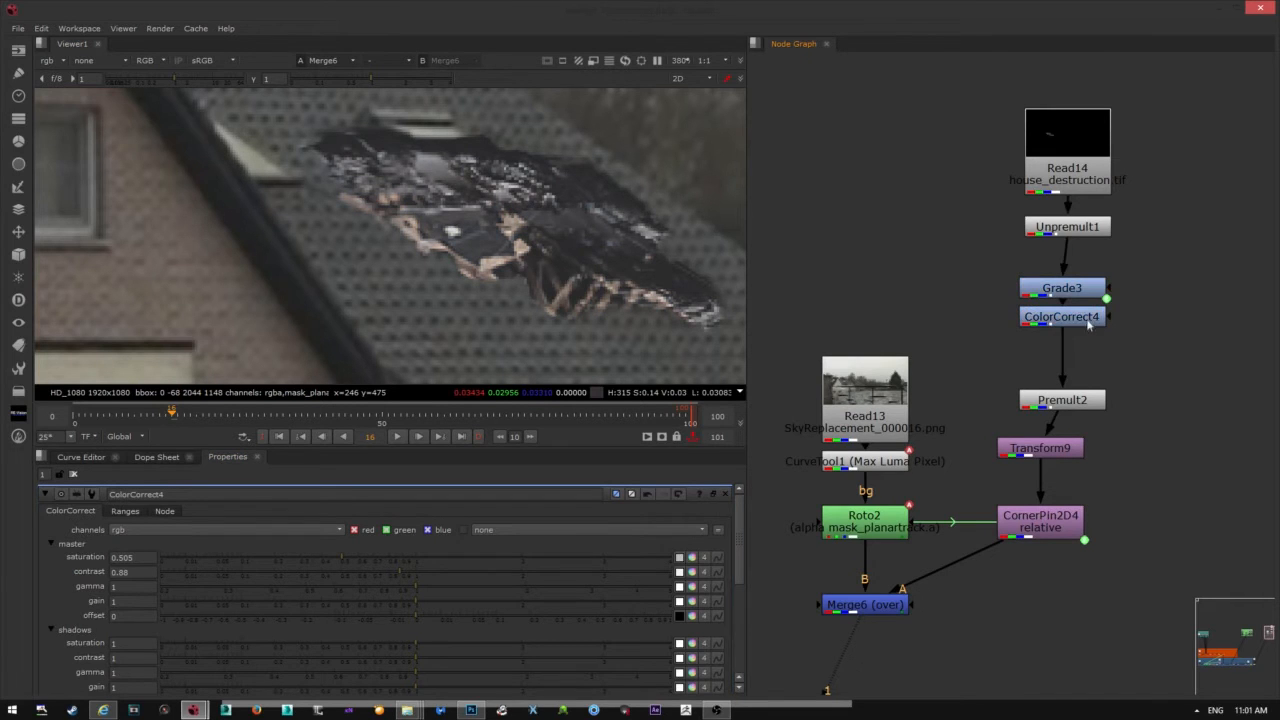
- Set ColorCorrect4's master contrast to 0.98
{"action": "left_click", "coordinate": [1083, 316]}
{"action": "left_click_drag", "start_coordinate": [395, 578], "coordinate": [410, 570]}
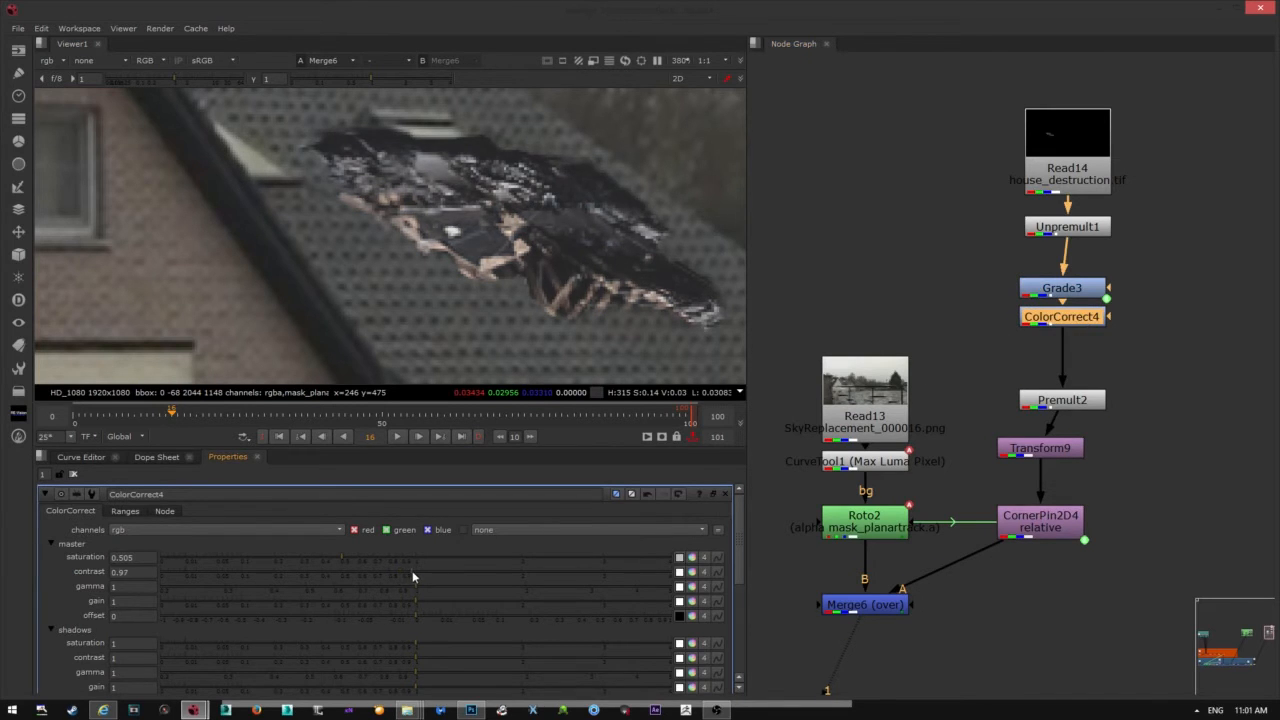
{"action": "scroll", "coordinate": [580, 277], "scroll_direction": "down", "scroll_amount": 5}
{"action": "scroll", "coordinate": [580, 277], "scroll_direction": "up", "scroll_amount": 4}
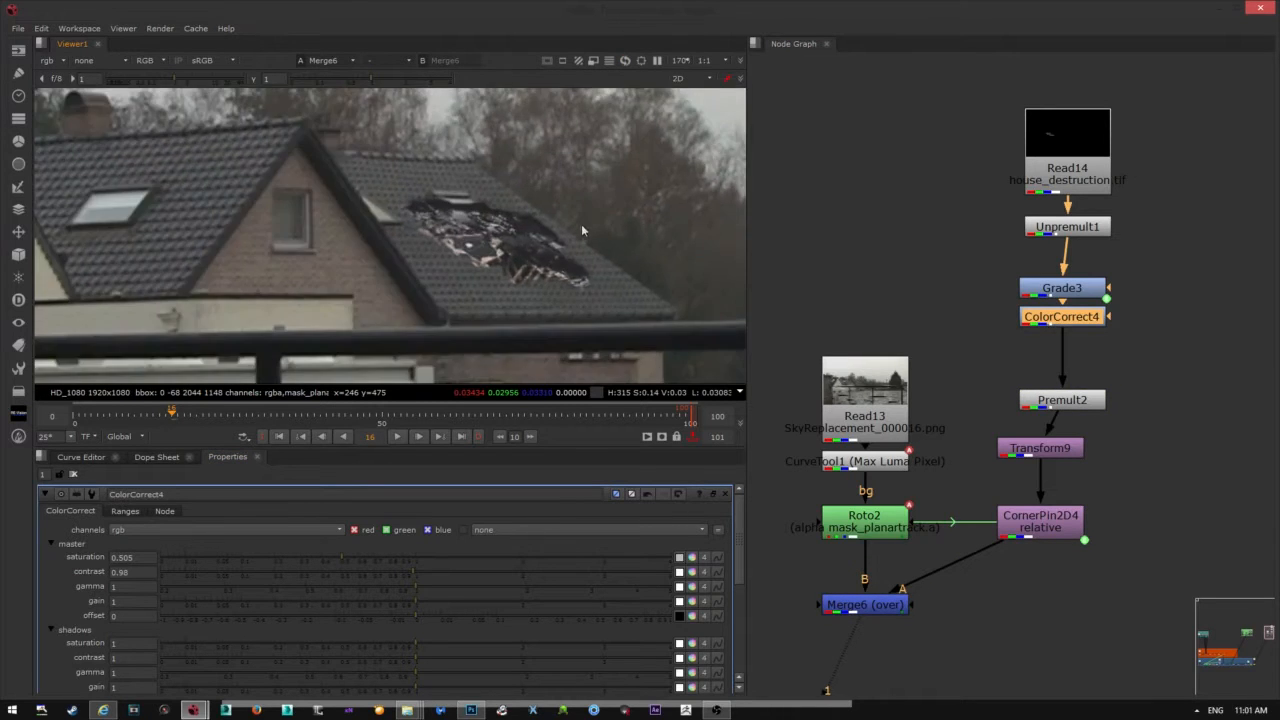
{"action": "scroll", "coordinate": [1070, 328], "scroll_direction": "up", "scroll_amount": 4}
- Move Grade3 and ColorCorrect4 together closer beneath Unpremult1 in the node graph
{"action": "left_click", "coordinate": [1206, 306]}
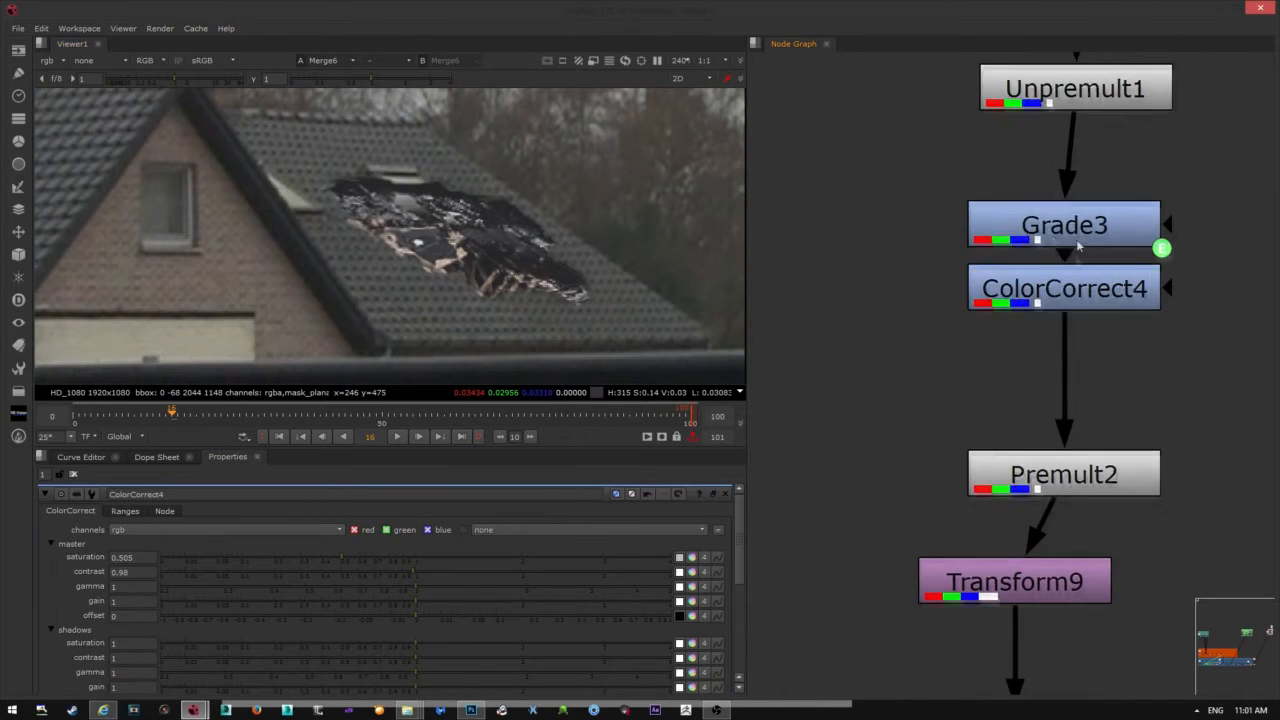
{"action": "middle_click_drag", "start_coordinate": [1084, 236], "coordinate": [1022, 306]}
{"action": "left_click_drag", "start_coordinate": [1160, 243], "coordinate": [756, 488]}
{"action": "left_click_drag", "start_coordinate": [967, 320], "coordinate": [977, 276]}
{"action": "scroll", "coordinate": [466, 226], "scroll_direction": "up", "scroll_amount": 5}
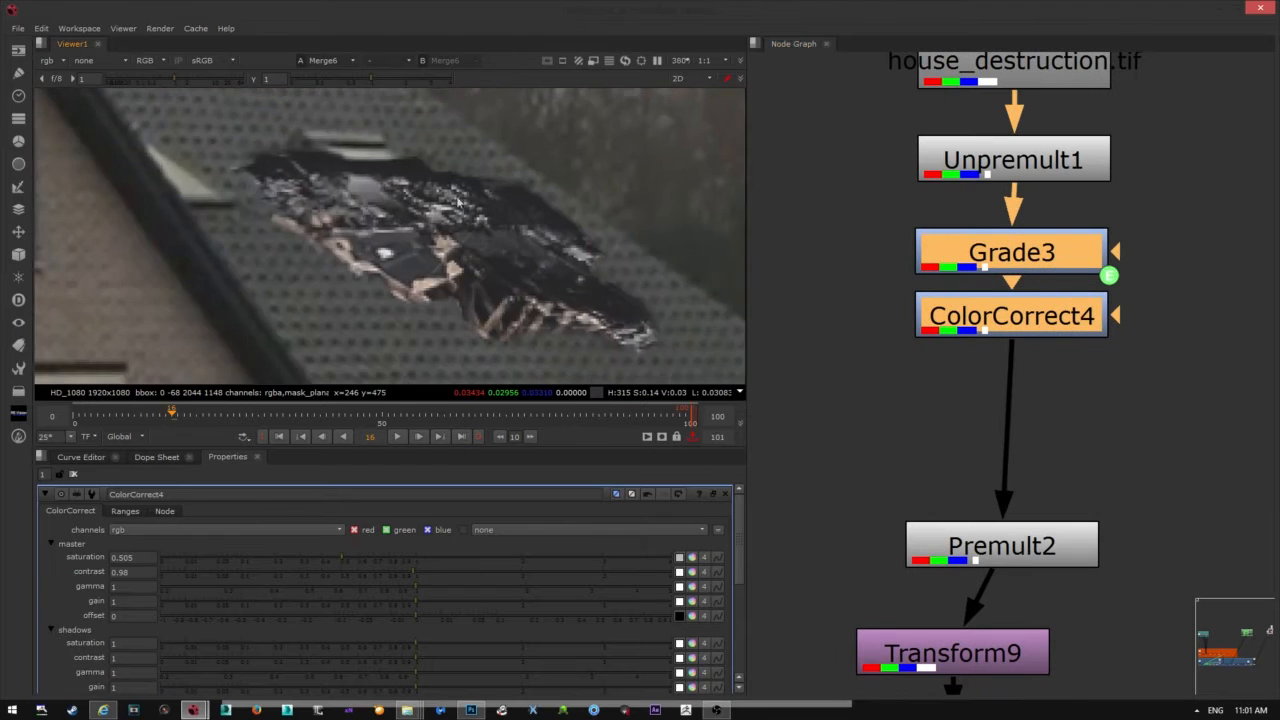
{"action": "left_click", "coordinate": [1090, 379]}
{"action": "left_click", "coordinate": [1020, 314]}
{"action": "scroll", "coordinate": [1020, 374], "scroll_direction": "down", "scroll_amount": 5}
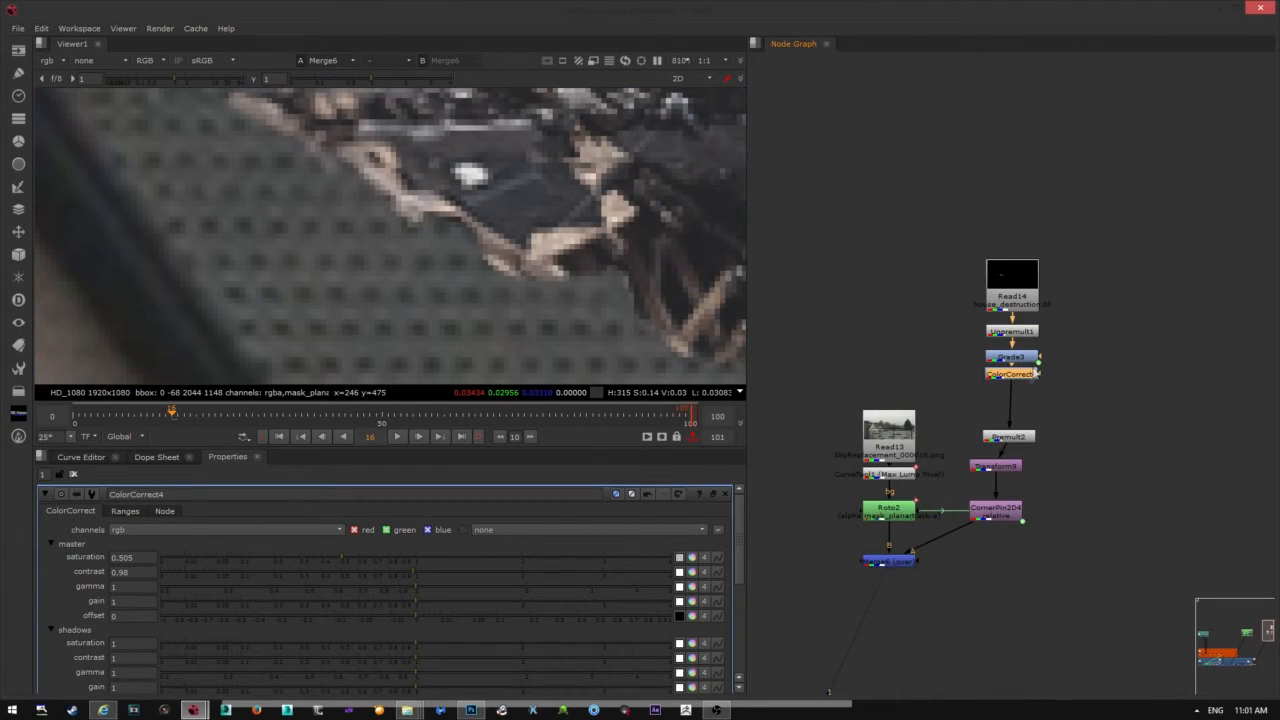
{"action": "scroll", "coordinate": [1034, 371], "scroll_direction": "up", "scroll_amount": 5}
{"action": "key", "text": "Tab"}
{"action": "type", "text": "b"}
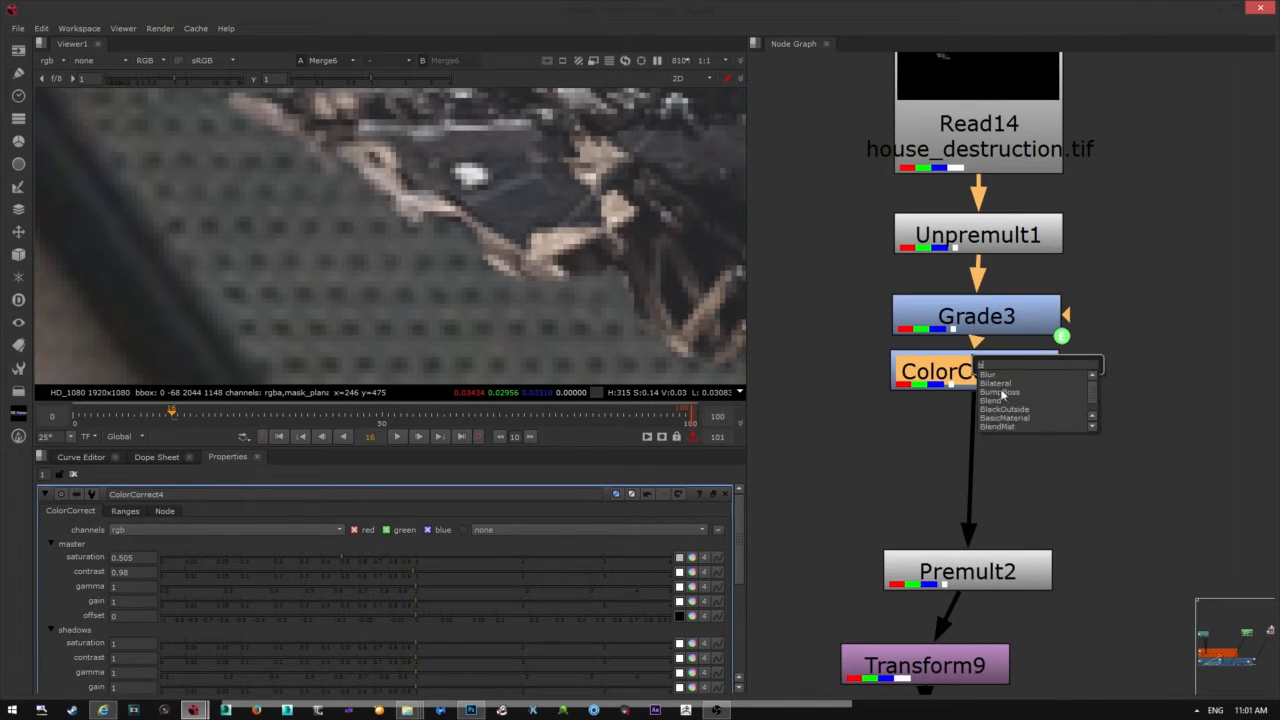
{"action": "type", "text": "l"}
{"action": "key", "text": "Return"}
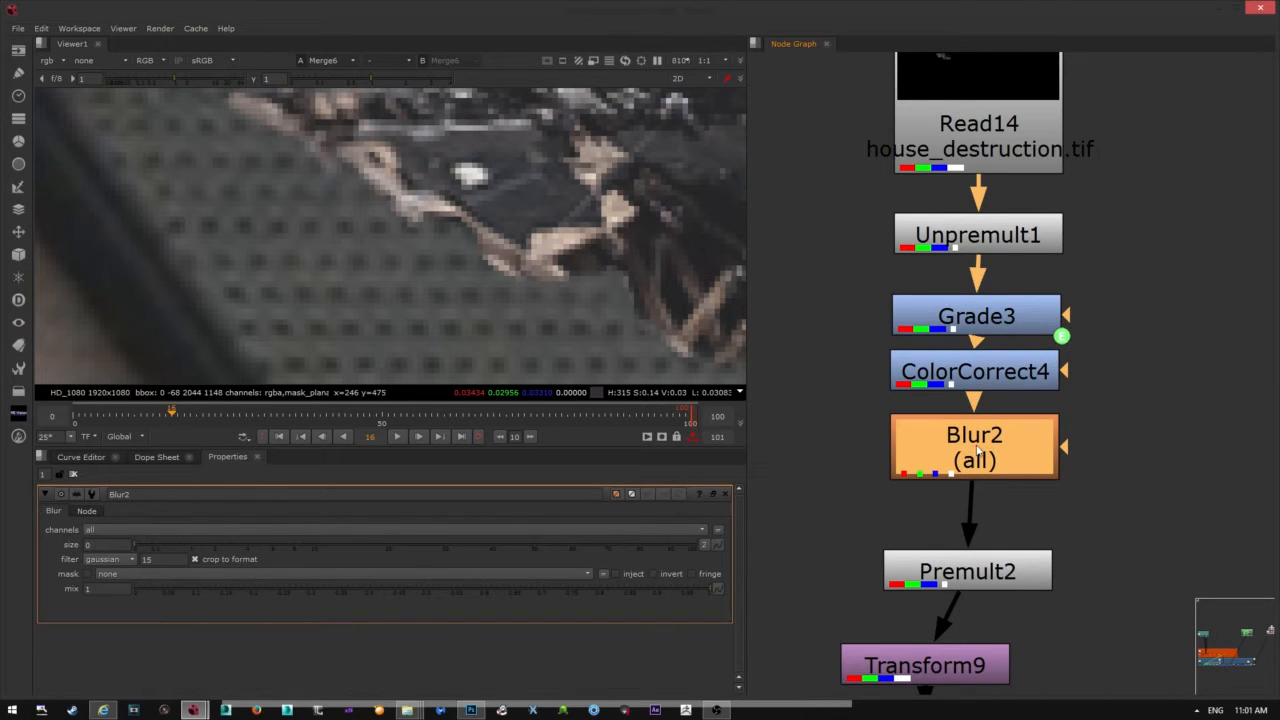
{"action": "key", "text": "Delete"}
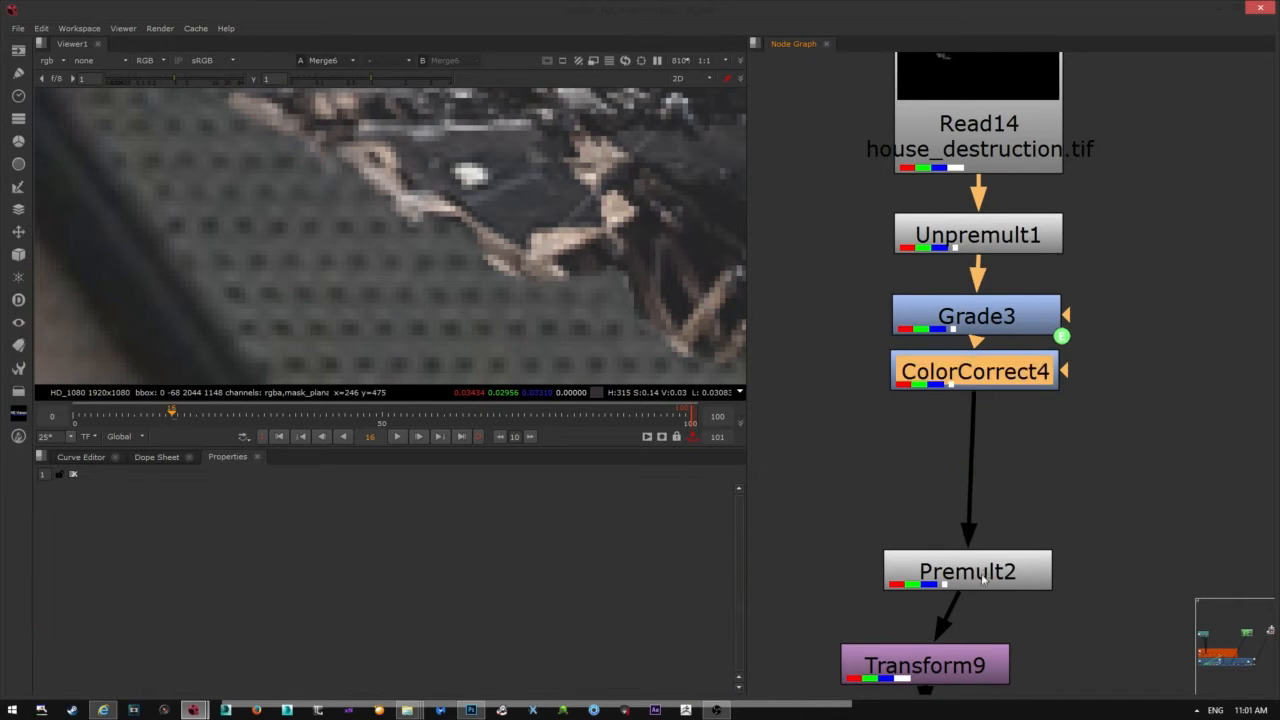
- Move Premult2 directly beneath ColorCorrect4 in the node graph
{"action": "left_click", "coordinate": [968, 563]}
{"action": "left_click_drag", "start_coordinate": [968, 563], "coordinate": [970, 412]}
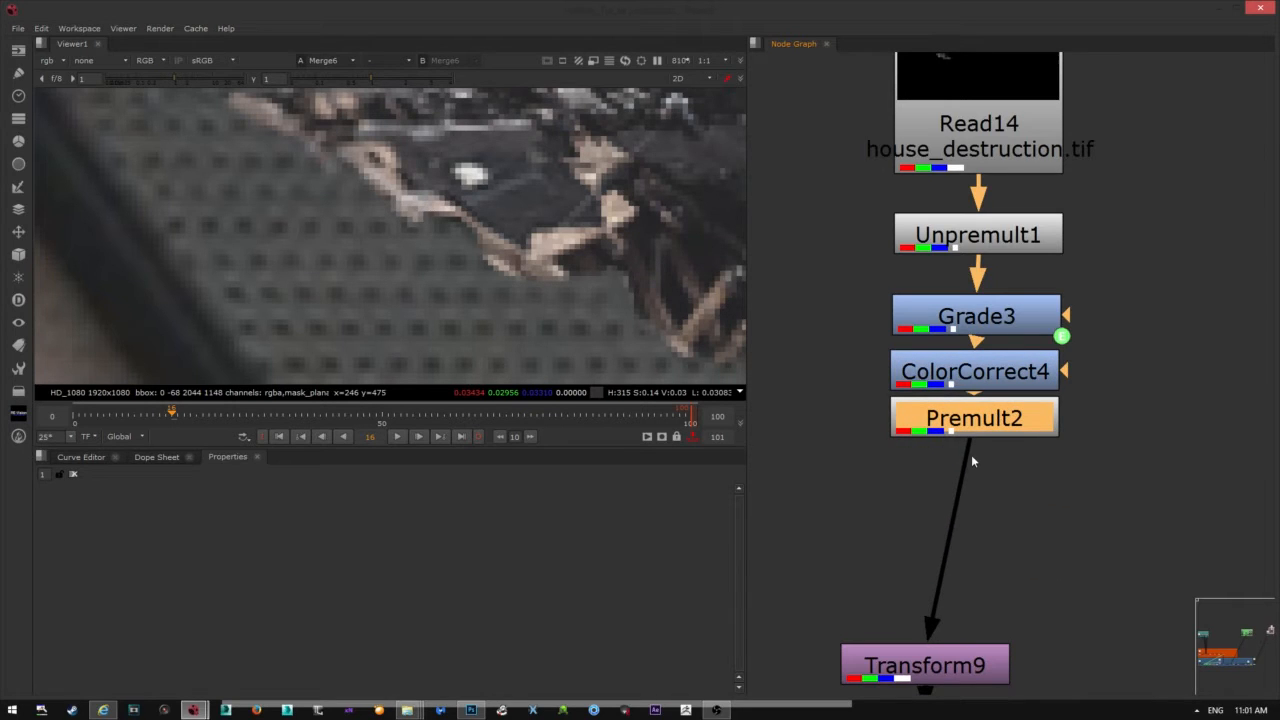
{"action": "left_click", "coordinate": [976, 426], "text": "ctrl"}
{"action": "key", "text": "ctrl+v"}
{"action": "key", "text": "Delete"}
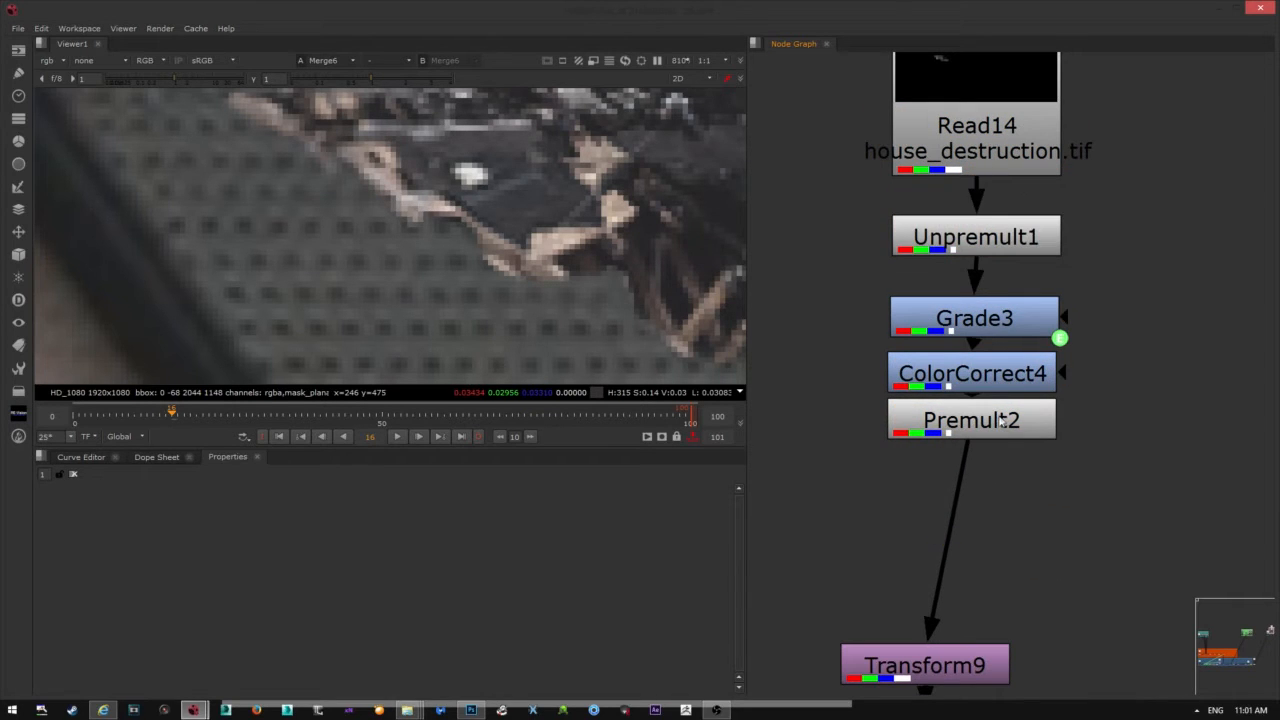
- Insert a Blur node between Premult2 and Transform9 and set its size to 1
{"action": "left_click", "coordinate": [971, 420]}
{"action": "key", "text": "ctrl+v"}
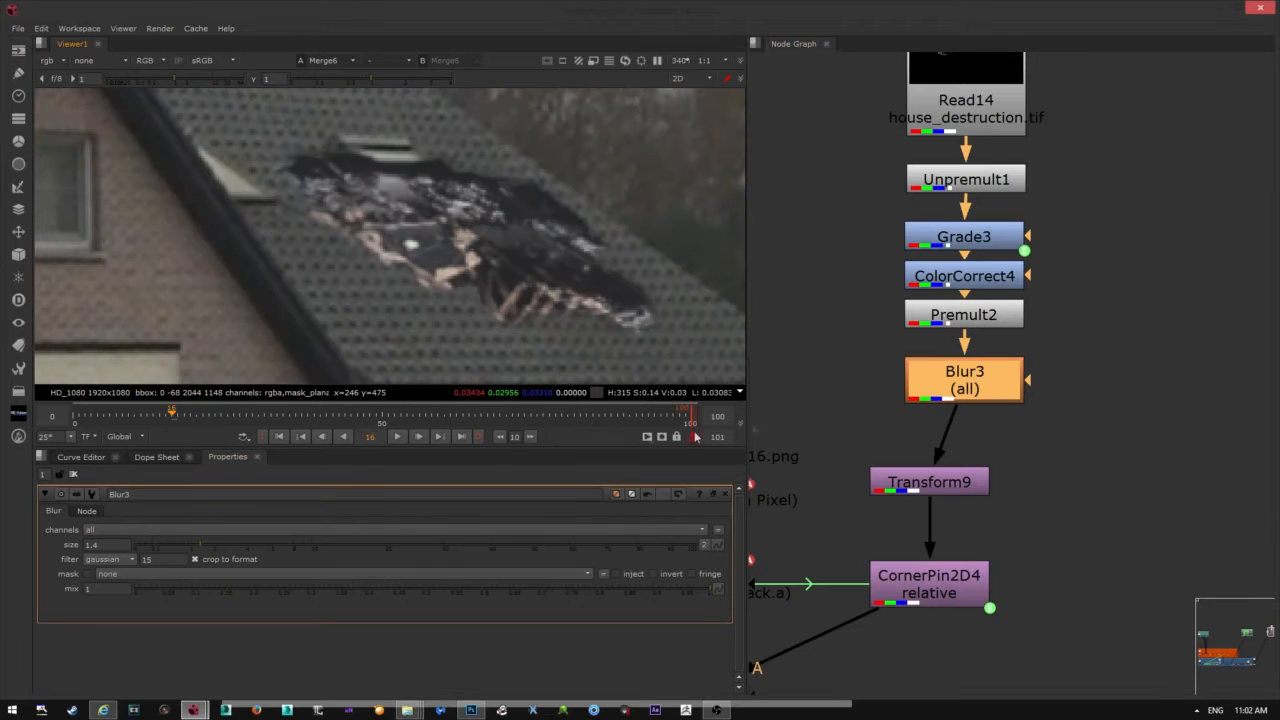
{"action": "left_click_drag", "start_coordinate": [191, 551], "coordinate": [190, 549]}
{"action": "scroll", "coordinate": [550, 287], "scroll_direction": "down", "scroll_amount": 3}
{"action": "middle_click_drag", "start_coordinate": [534, 306], "coordinate": [488, 340]}
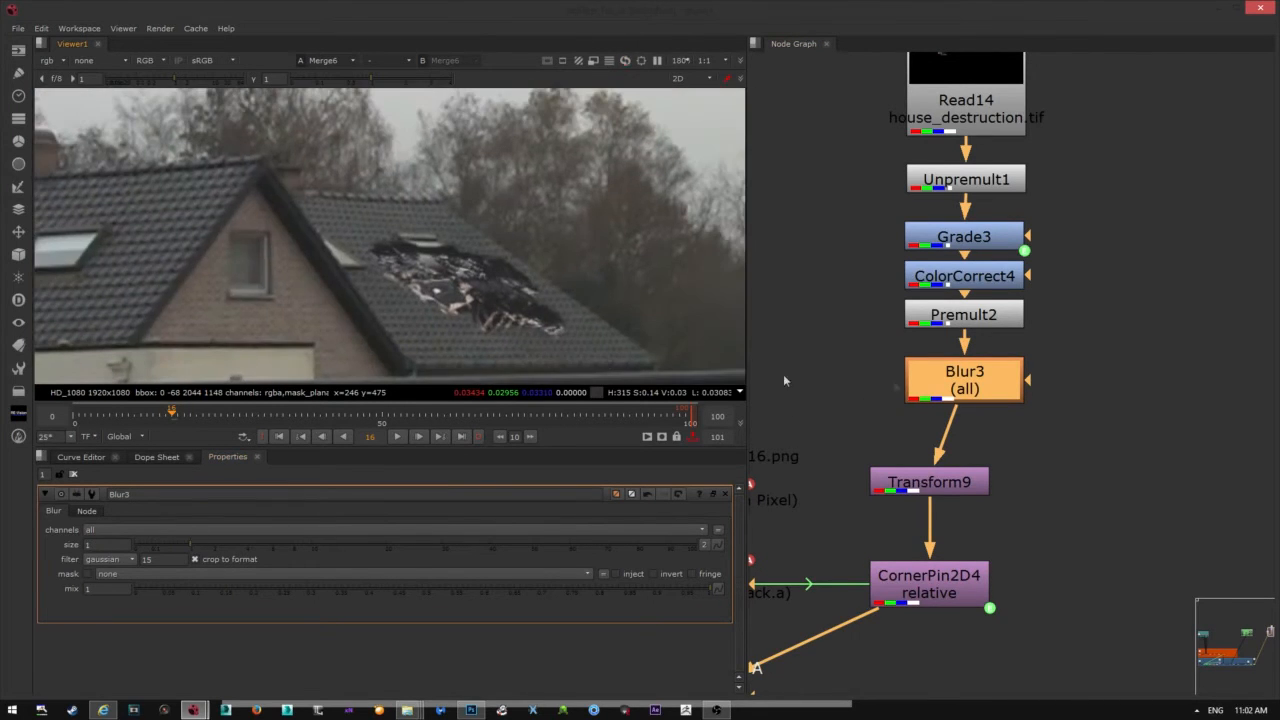
- Bypass and re-enable all nodes from Unpremult1 through Blur3 to compare the original and corrected destruction
{"action": "left_click_drag", "start_coordinate": [1108, 440], "coordinate": [874, 150]}
{"action": "key", "text": "d"}
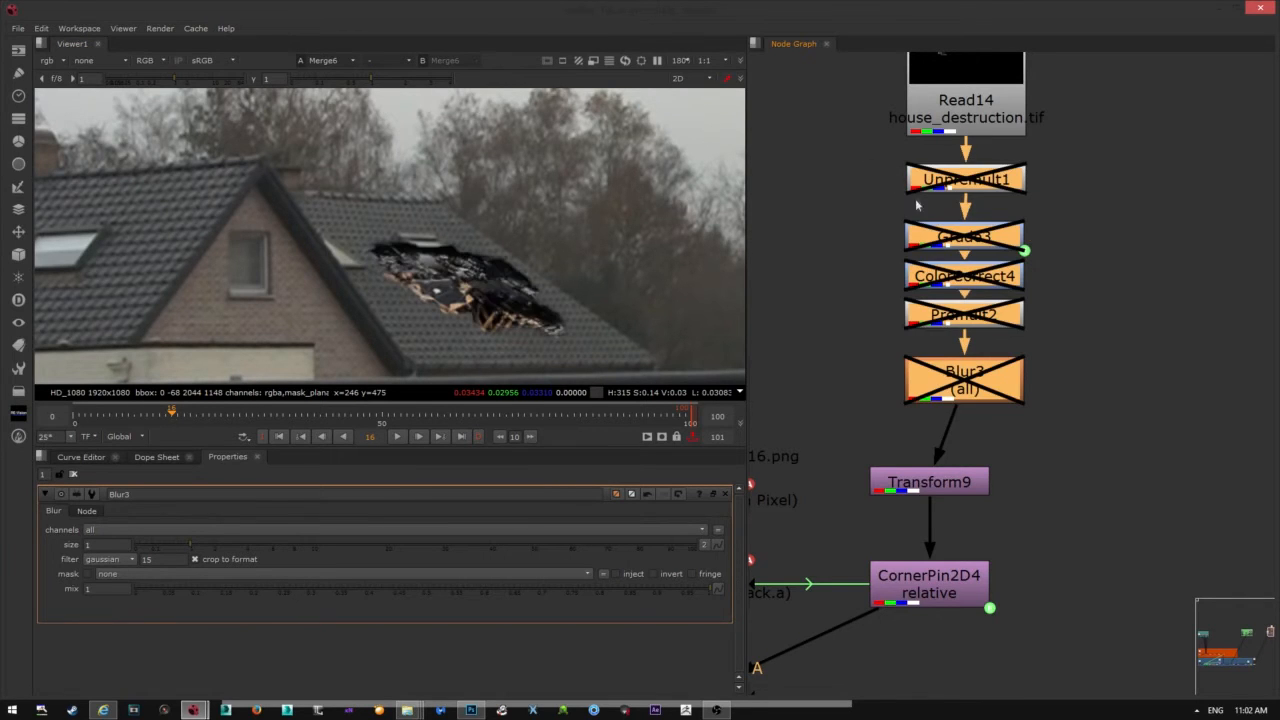
{"action": "key", "text": "d"}
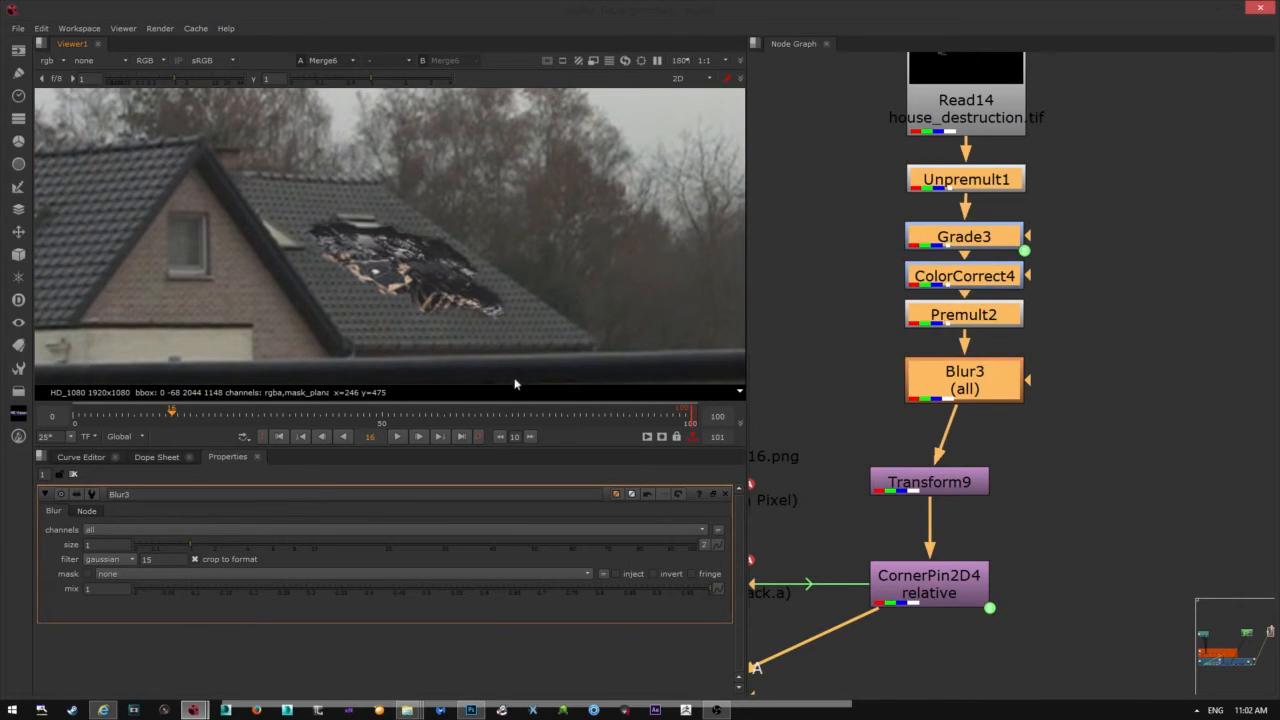
{"action": "left_click", "coordinate": [1117, 392]}
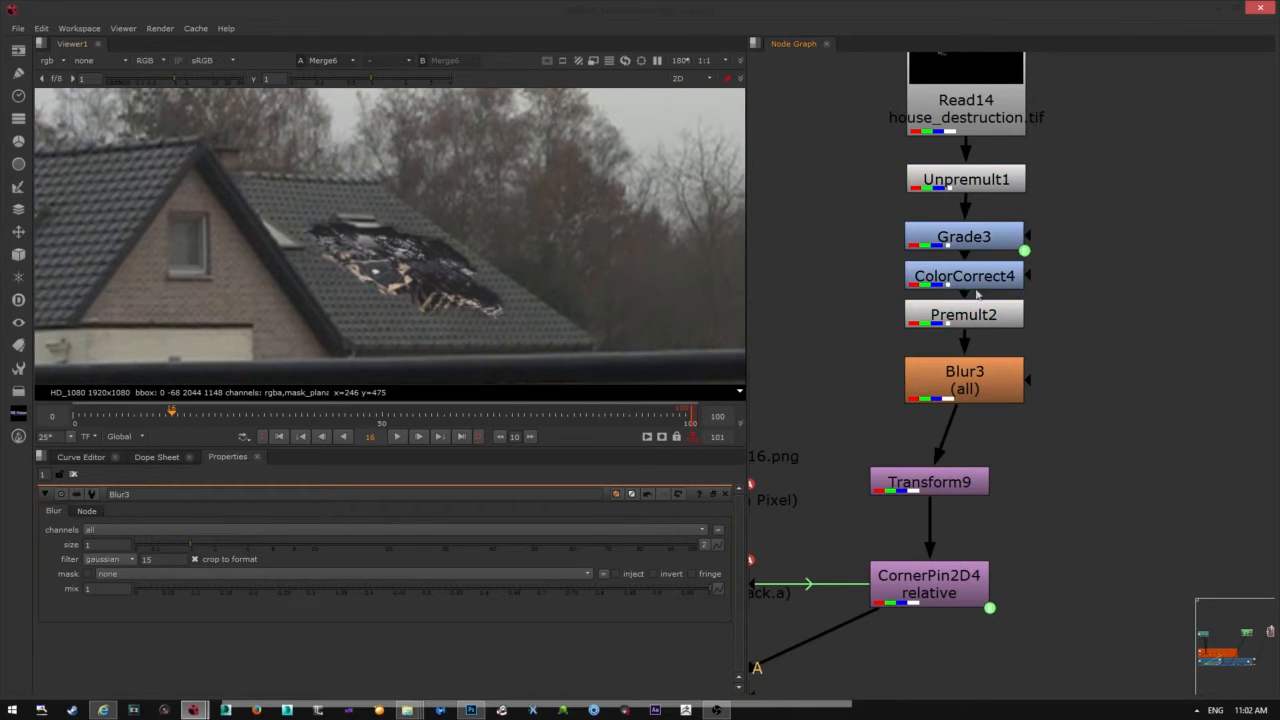
- Raise ColorCorrect4's master saturation to 0.705
{"action": "double_click", "coordinate": [975, 279]}
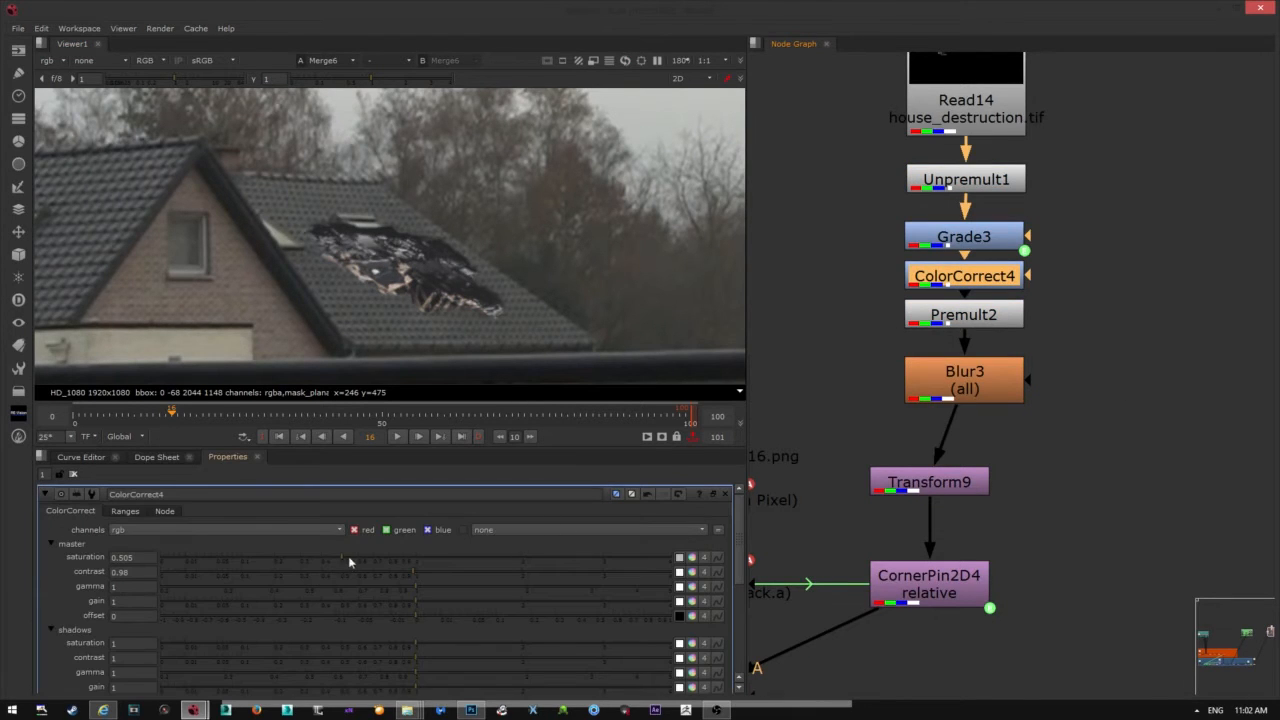
{"action": "left_click_drag", "start_coordinate": [349, 562], "coordinate": [373, 560]}
{"action": "scroll", "coordinate": [395, 311], "scroll_direction": "down", "scroll_amount": 5}
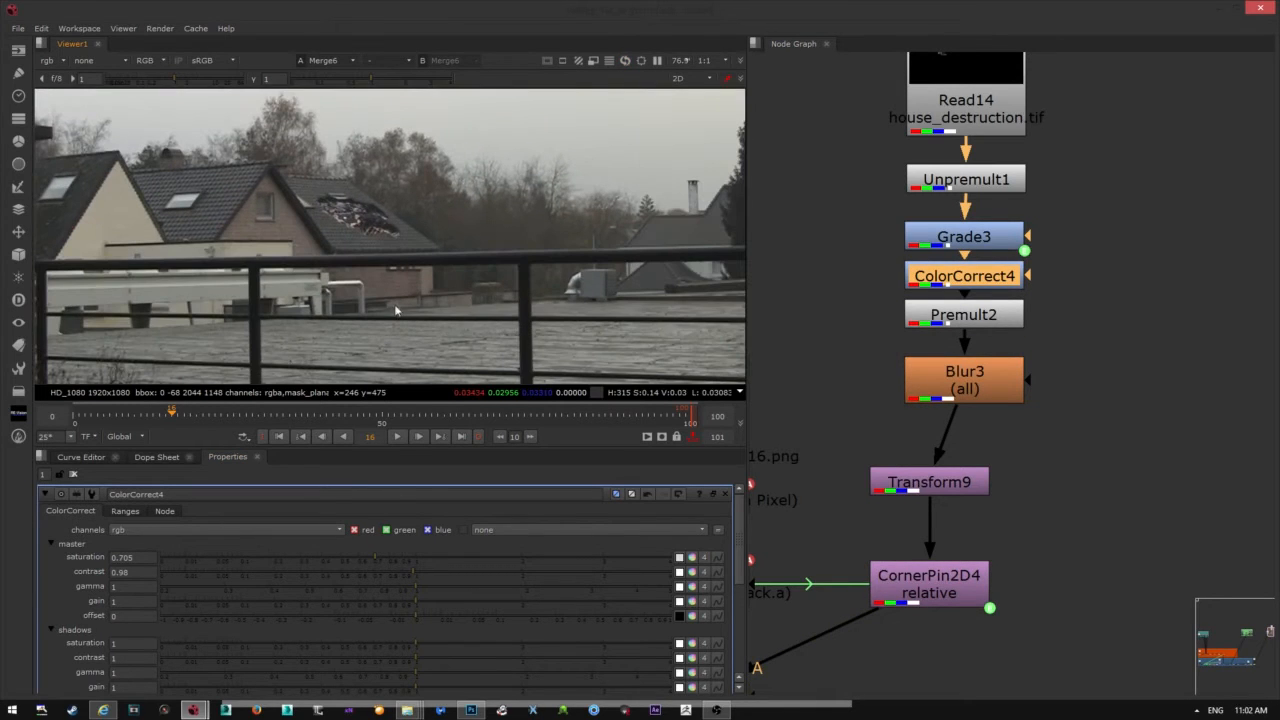
- Scrub through the shot and examine up close and in full frame how the roof destruction blends with the house
{"action": "left_click_drag", "start_coordinate": [170, 410], "coordinate": [346, 436]}
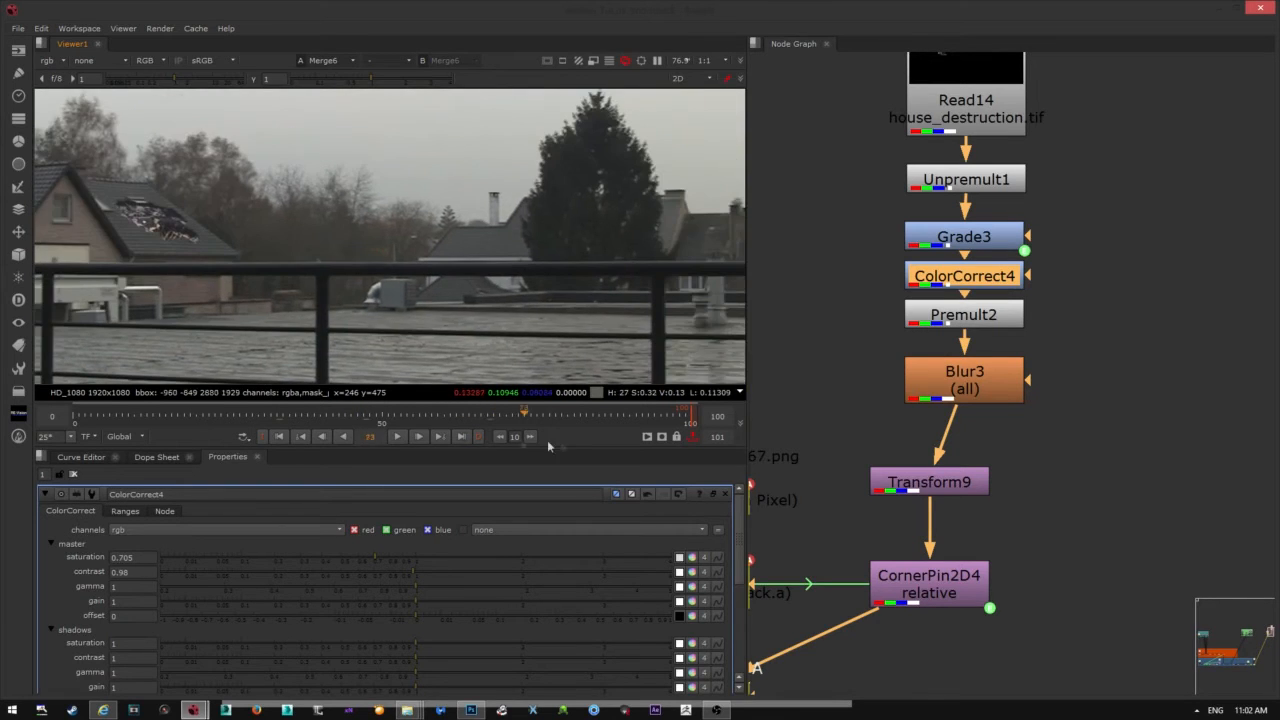
{"action": "left_click", "coordinate": [343, 436]}
{"action": "scroll", "coordinate": [326, 241], "scroll_direction": "up", "scroll_amount": 8}
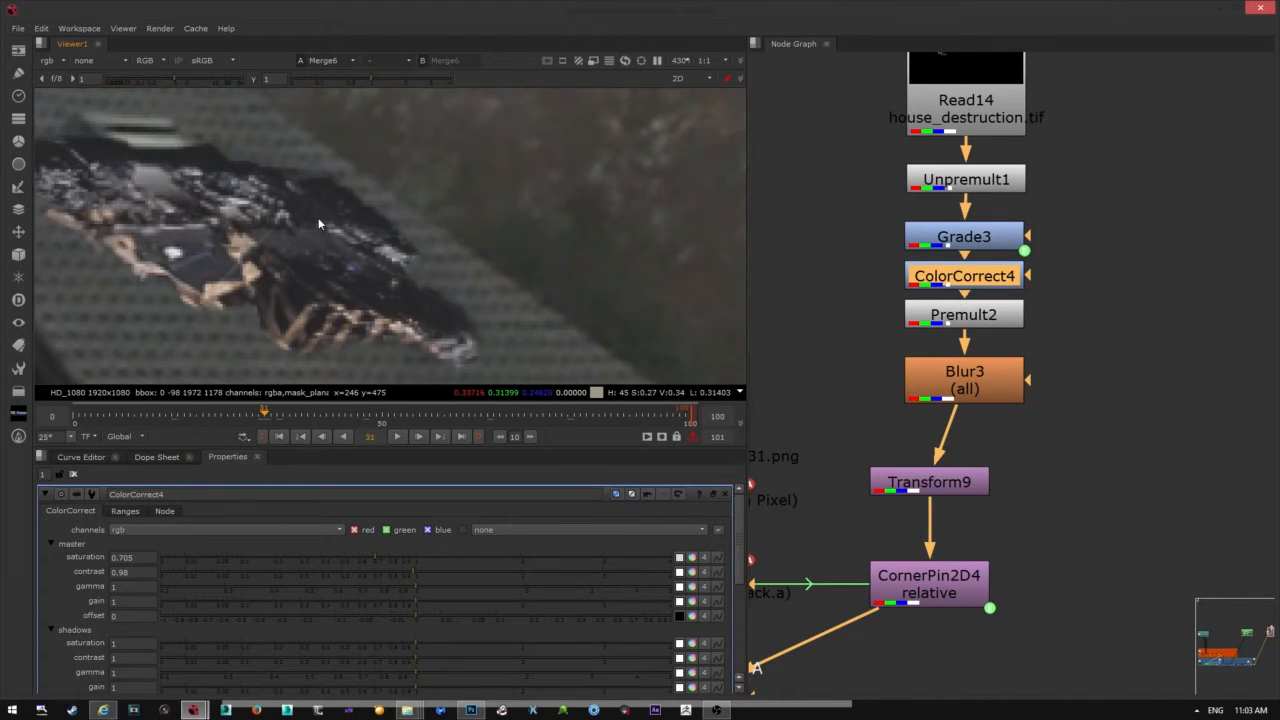
{"action": "middle_click_drag", "start_coordinate": [326, 241], "coordinate": [347, 238]}
{"action": "scroll", "coordinate": [880, 470], "scroll_direction": "down", "scroll_amount": 5}
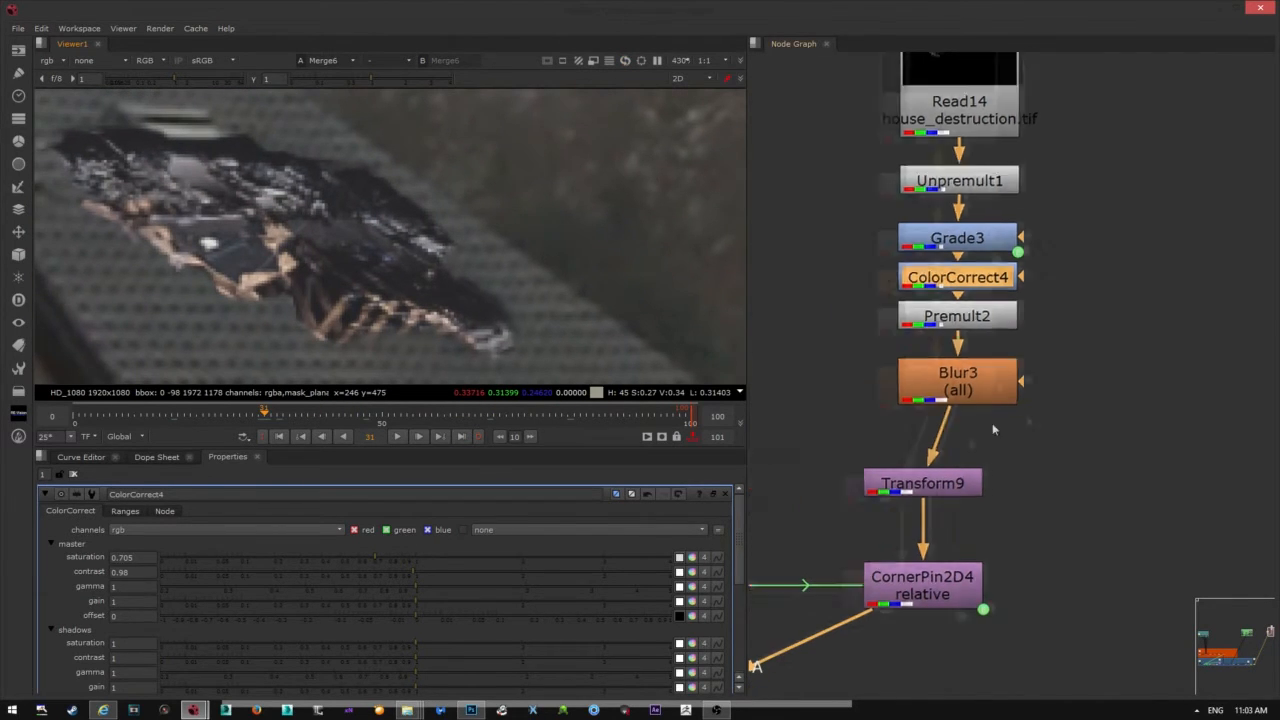
{"action": "left_click", "coordinate": [900, 473]}
{"action": "scroll", "coordinate": [386, 285], "scroll_direction": "down", "scroll_amount": 9}
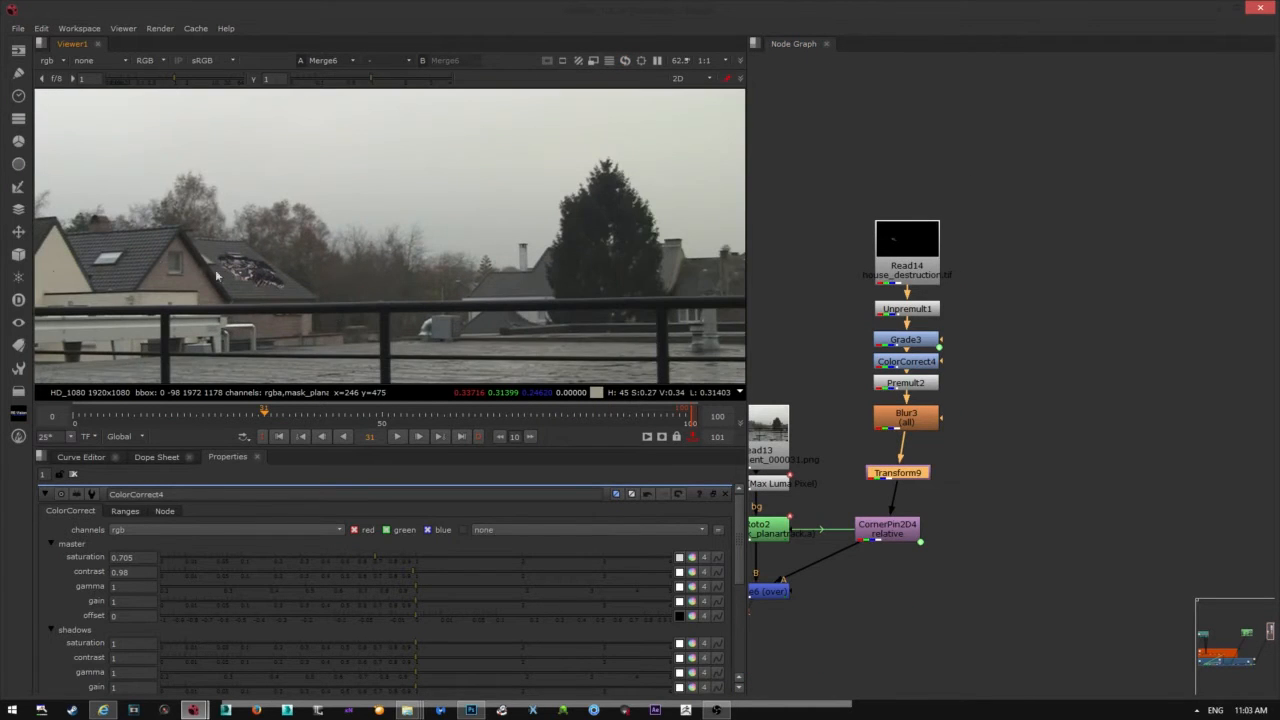
{"action": "scroll", "coordinate": [920, 420], "scroll_direction": "down", "scroll_amount": 5}
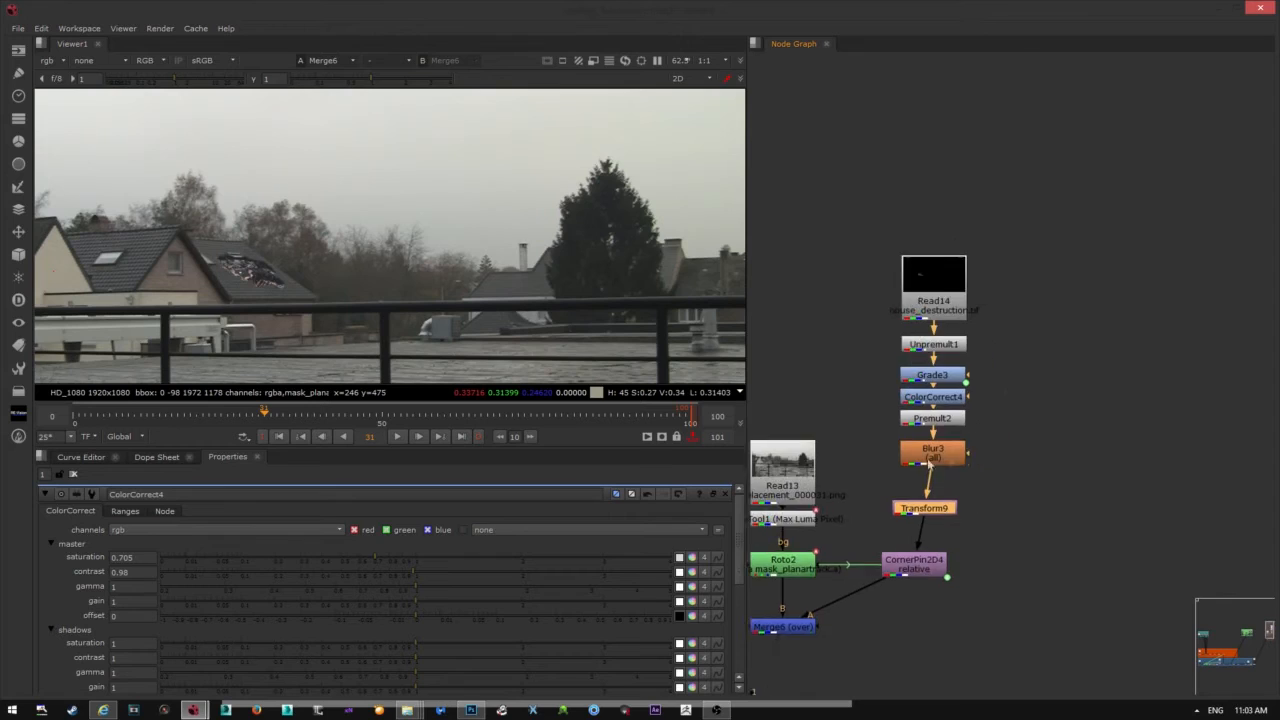
{"action": "scroll", "coordinate": [395, 267], "scroll_direction": "up", "scroll_amount": 4}
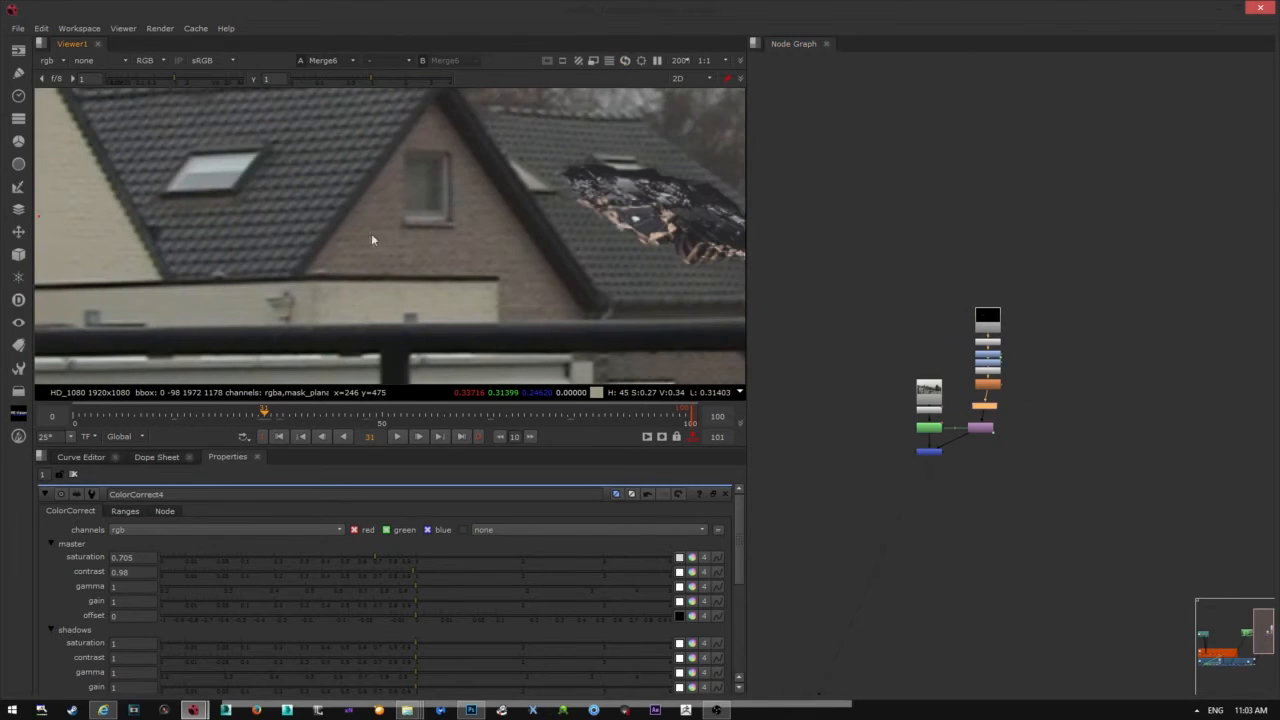
- Switch to Photoshop and show the hidden tornado-storm layer, the 530351350 layer and the Background to view the painted house damage
{"action": "left_click", "coordinate": [471, 710]}
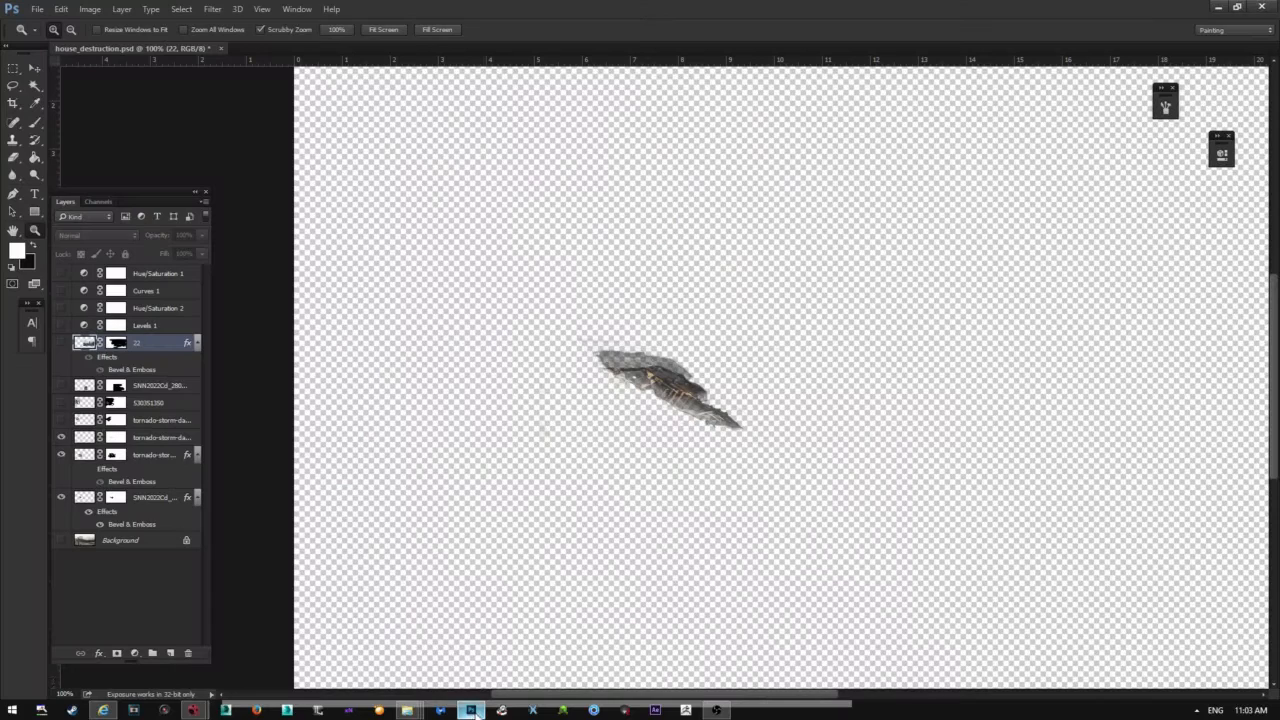
{"action": "left_click", "coordinate": [61, 420]}
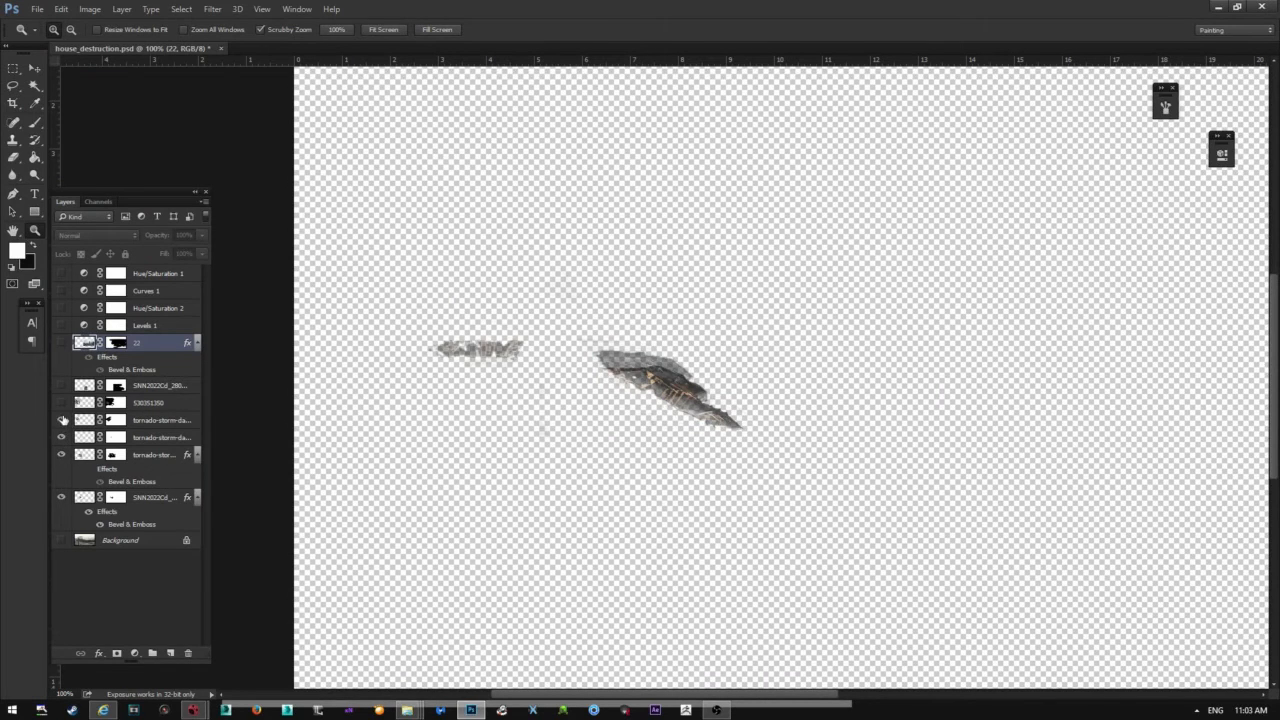
{"action": "left_click", "coordinate": [61, 402]}
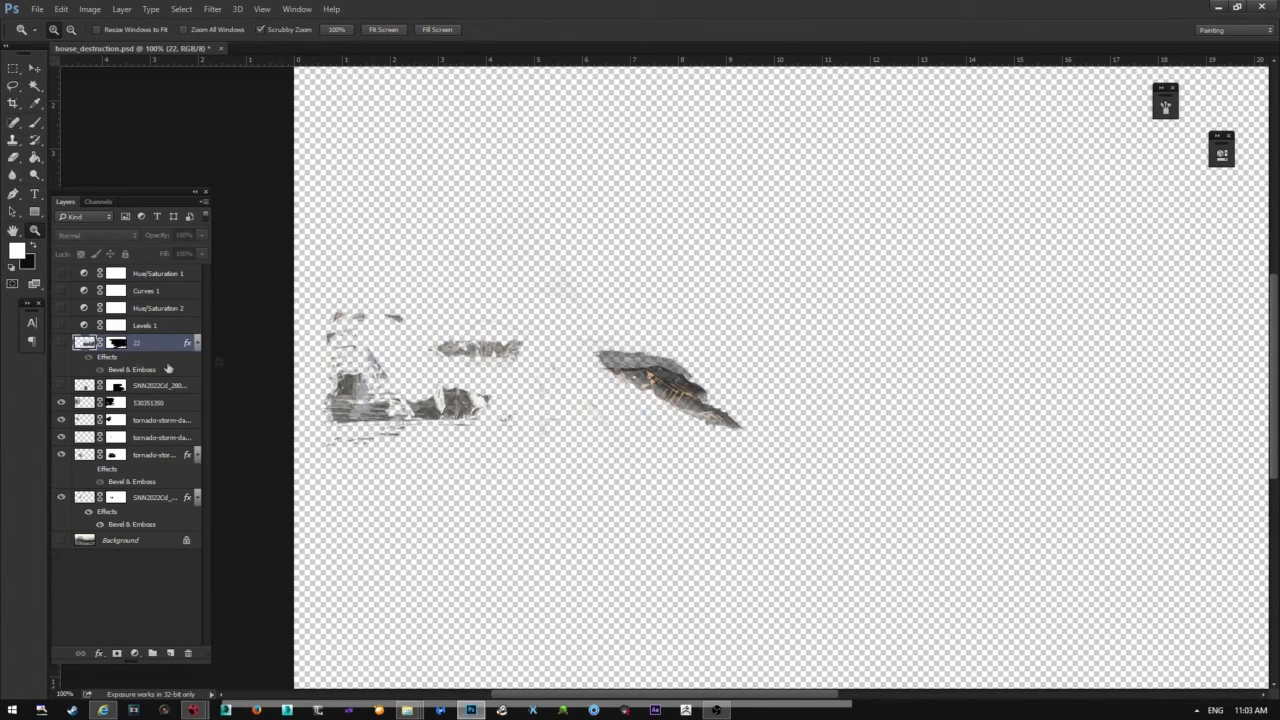
{"action": "left_click", "coordinate": [61, 540]}
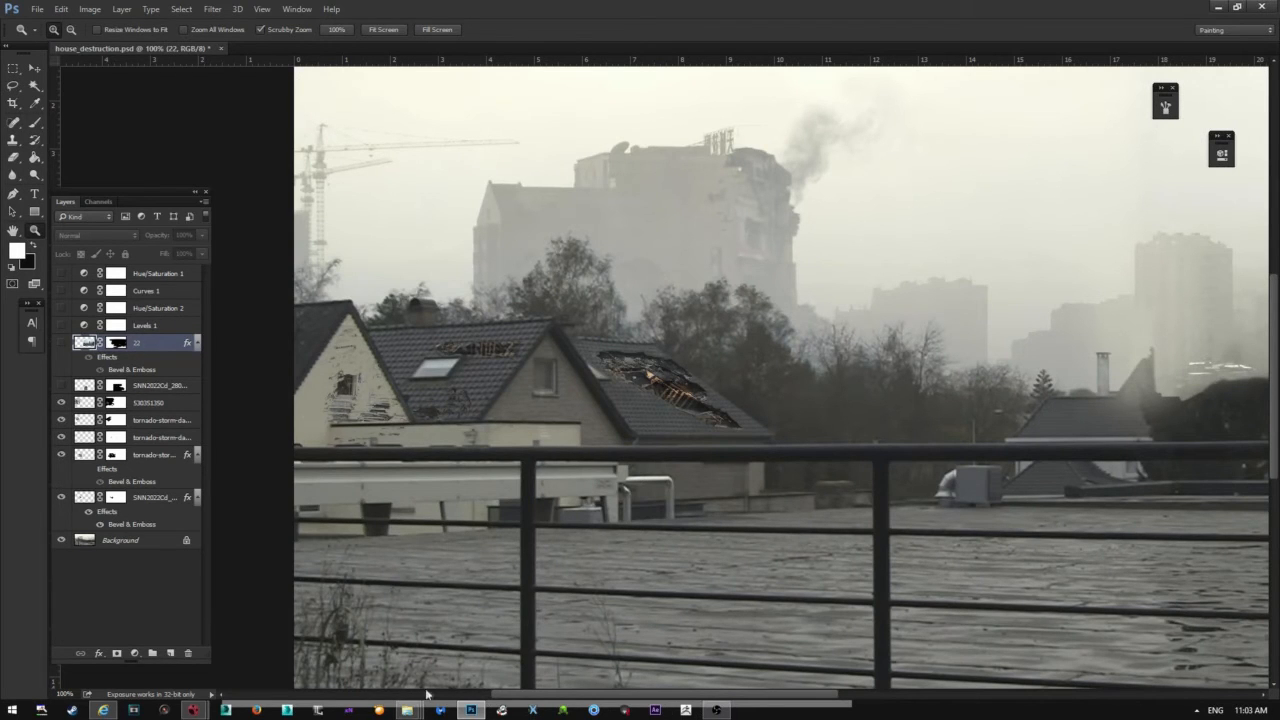
- Switch back to Nuke and examine the undamaged houses, the destruction node branch and the roof damage up close
{"action": "left_click", "coordinate": [192, 710]}
{"action": "left_click", "coordinate": [285, 650]}
{"action": "middle_click_drag", "start_coordinate": [371, 265], "coordinate": [603, 220]}
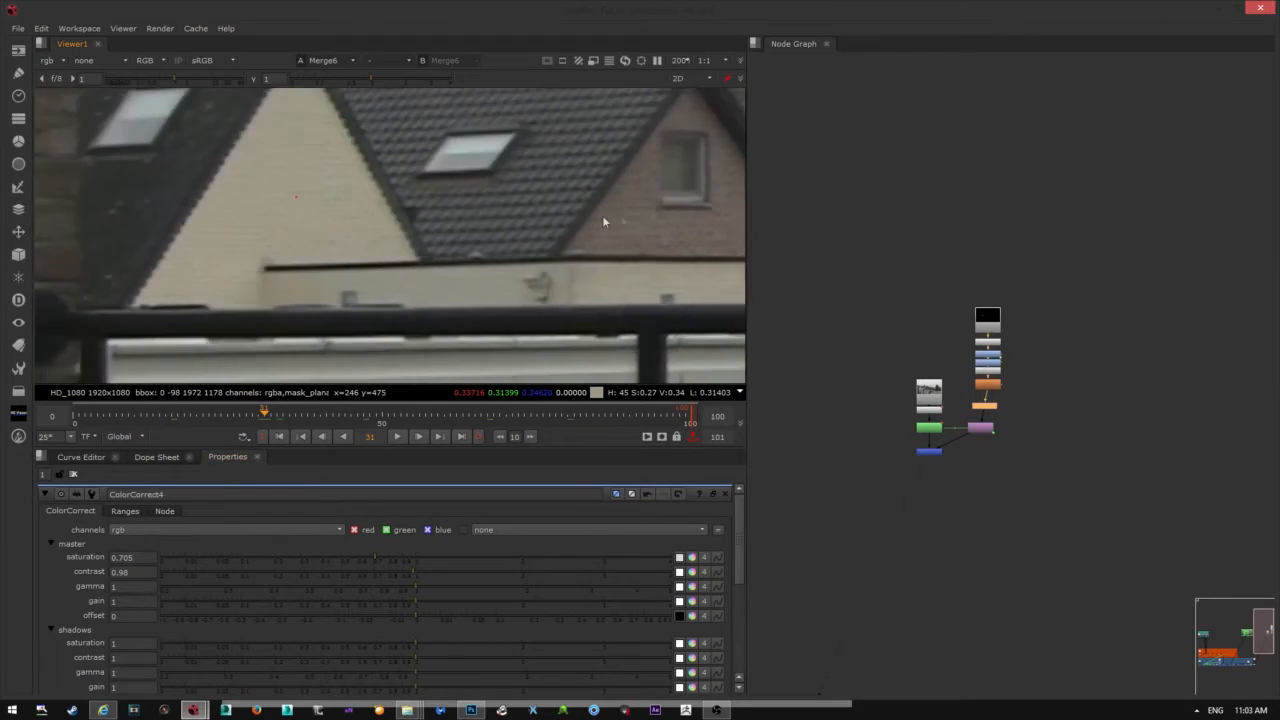
{"action": "scroll", "coordinate": [515, 208], "scroll_direction": "down", "scroll_amount": 6}
{"action": "scroll", "coordinate": [487, 178], "scroll_direction": "up", "scroll_amount": 5}
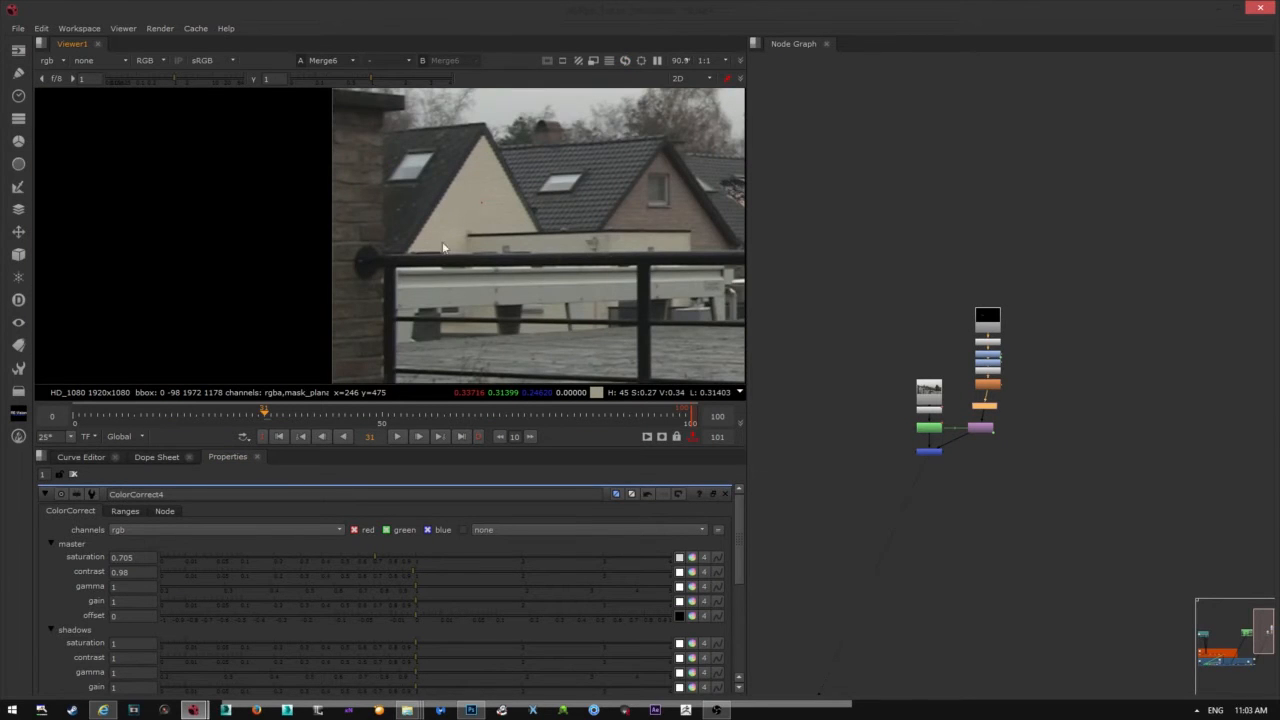
{"action": "middle_click_drag", "start_coordinate": [966, 390], "coordinate": [923, 400]}
{"action": "scroll", "coordinate": [1012, 292], "scroll_direction": "up", "scroll_amount": 2}
{"action": "middle_click_drag", "start_coordinate": [1009, 291], "coordinate": [1026, 290]}
{"action": "left_click_drag", "start_coordinate": [1044, 265], "coordinate": [727, 602]}
{"action": "middle_click_drag", "start_coordinate": [931, 396], "coordinate": [997, 368]}
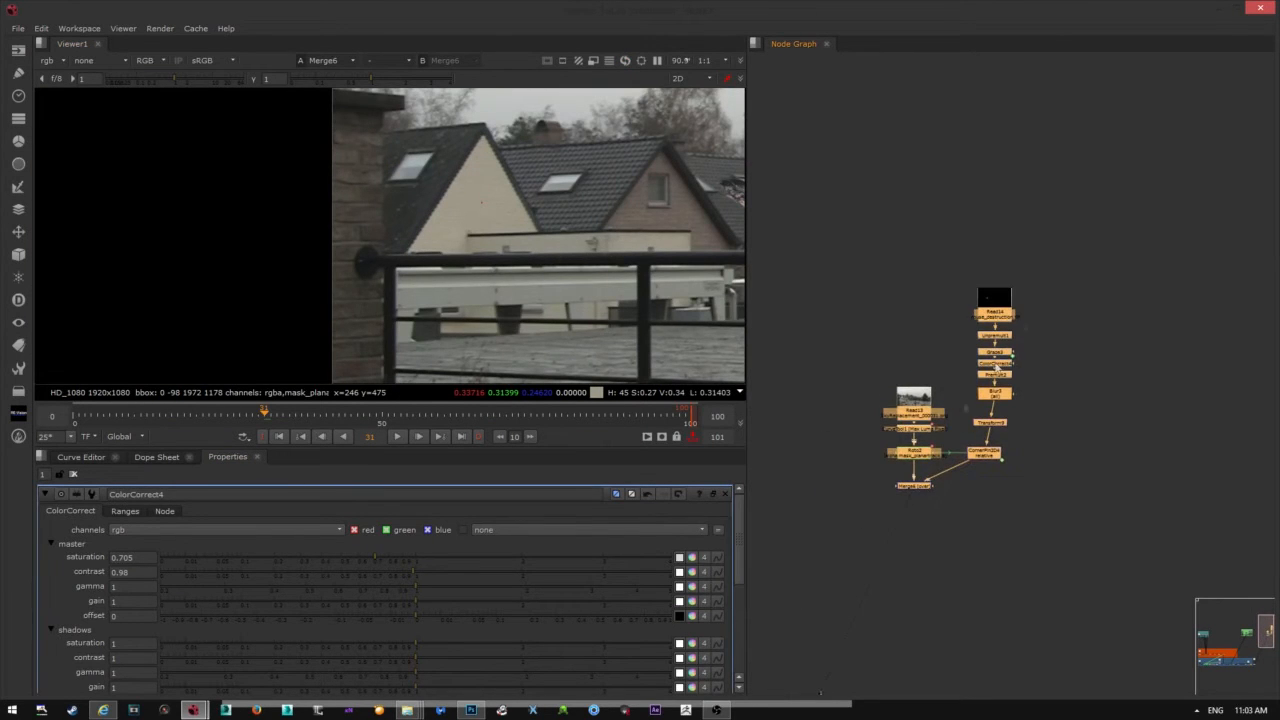
{"action": "middle_click_drag", "start_coordinate": [671, 312], "coordinate": [383, 338]}
{"action": "middle_click_drag", "start_coordinate": [485, 314], "coordinate": [379, 355]}
{"action": "scroll", "coordinate": [395, 300], "scroll_direction": "up", "scroll_amount": 4}
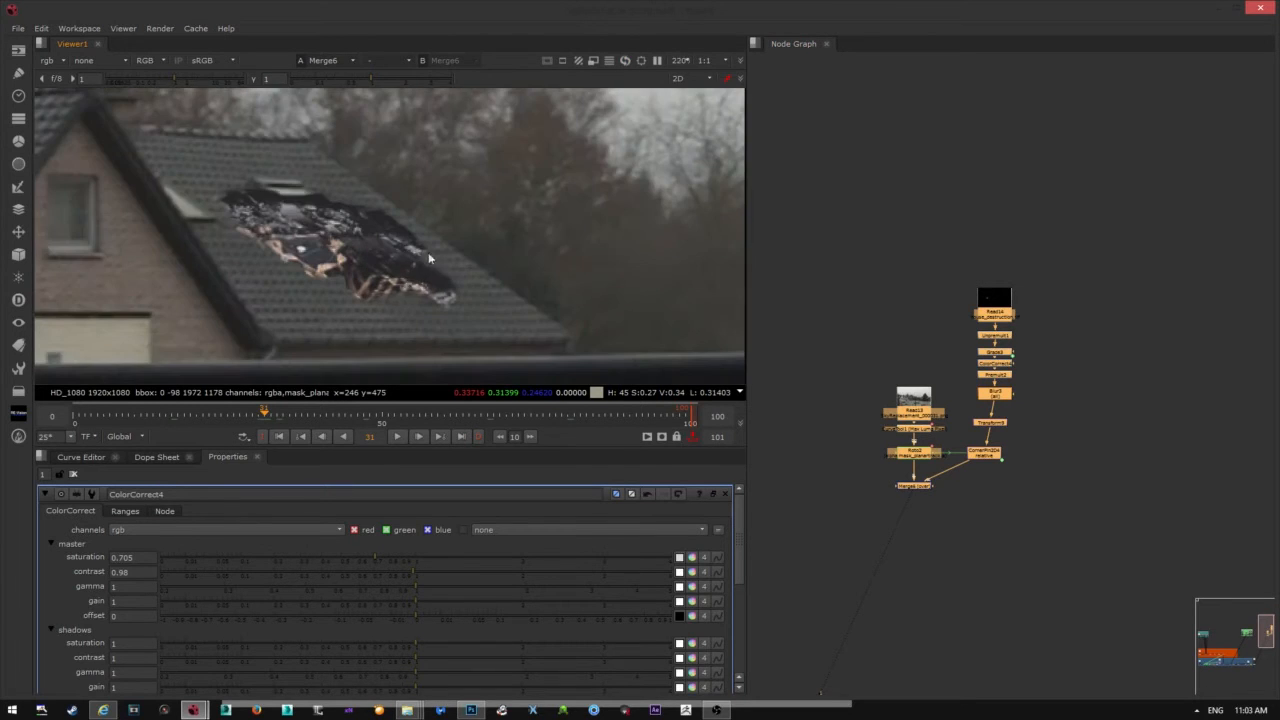
{"action": "scroll", "coordinate": [405, 299], "scroll_direction": "up", "scroll_amount": 1}
{"action": "scroll", "coordinate": [965, 430], "scroll_direction": "up", "scroll_amount": 5}
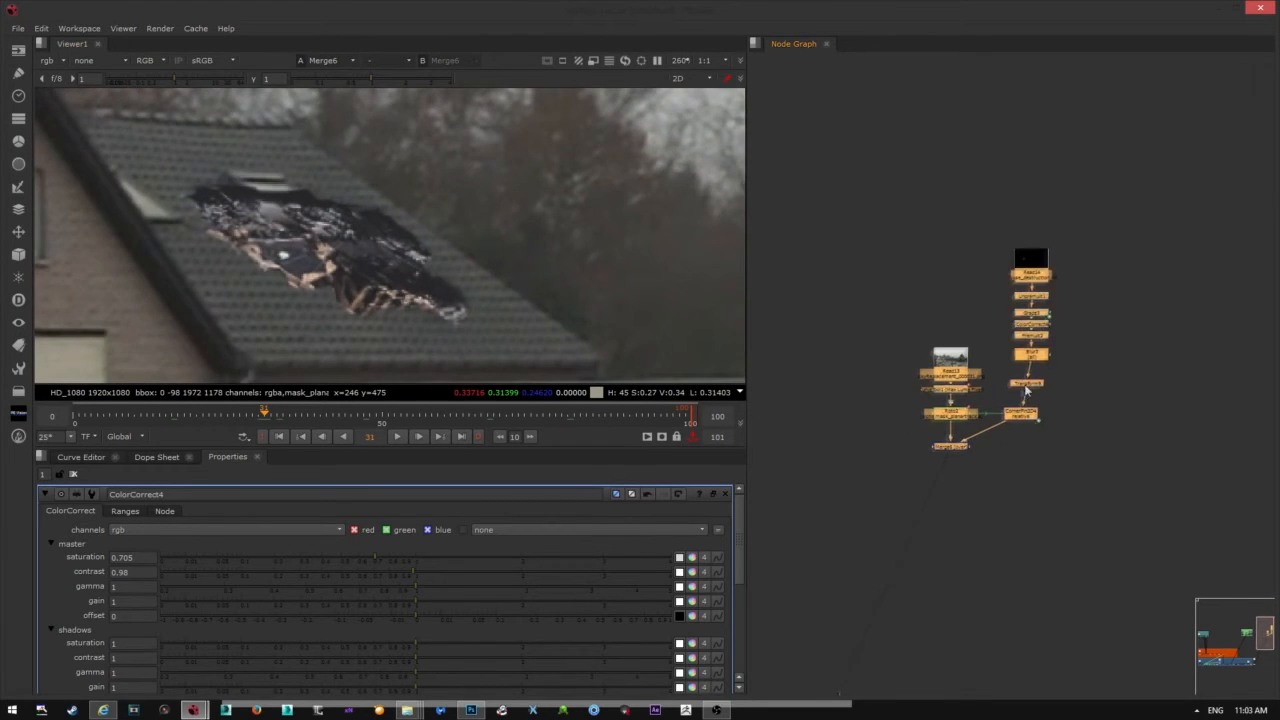
- Rearrange Transform9, CornerPin2D4 and Merge6 so there is room between Transform9 and the corner pin
{"action": "middle_click_drag", "start_coordinate": [1060, 350], "coordinate": [945, 389]}
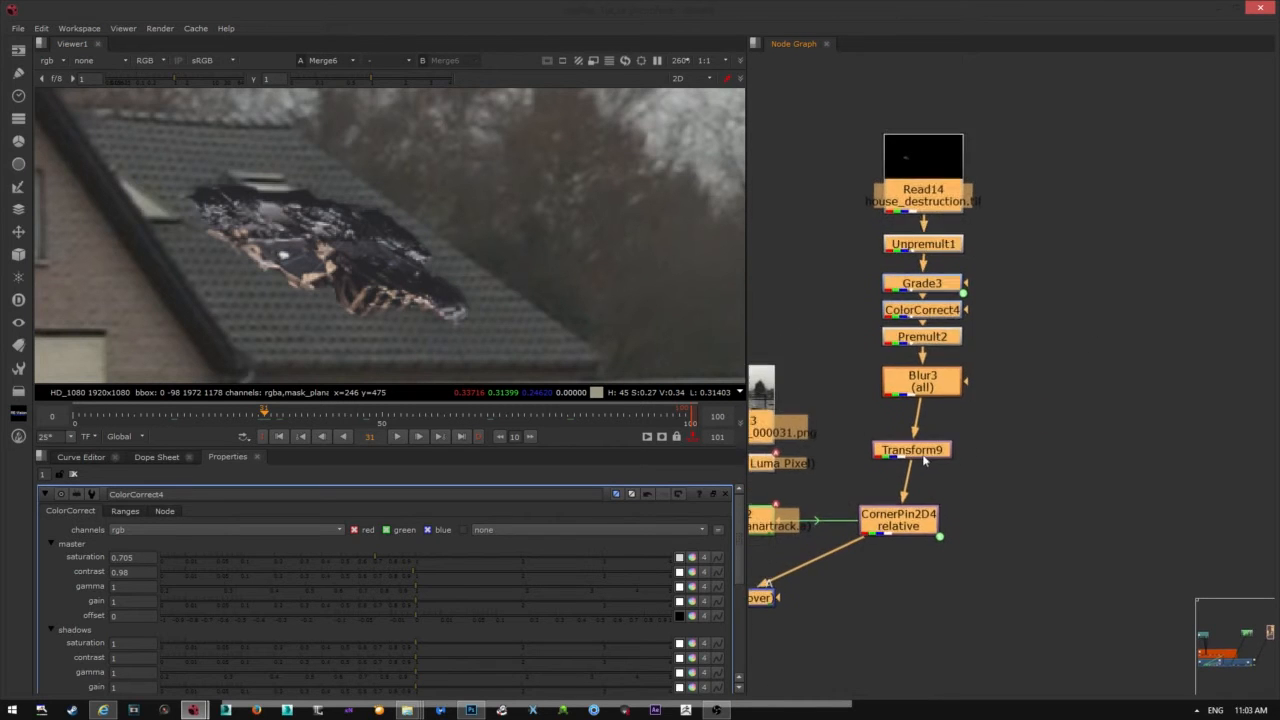
{"action": "left_click", "coordinate": [952, 488]}
{"action": "middle_click_drag", "start_coordinate": [940, 503], "coordinate": [951, 517]}
{"action": "left_click_drag", "start_coordinate": [922, 467], "coordinate": [945, 457]}
{"action": "middle_click_drag", "start_coordinate": [937, 485], "coordinate": [970, 484]}
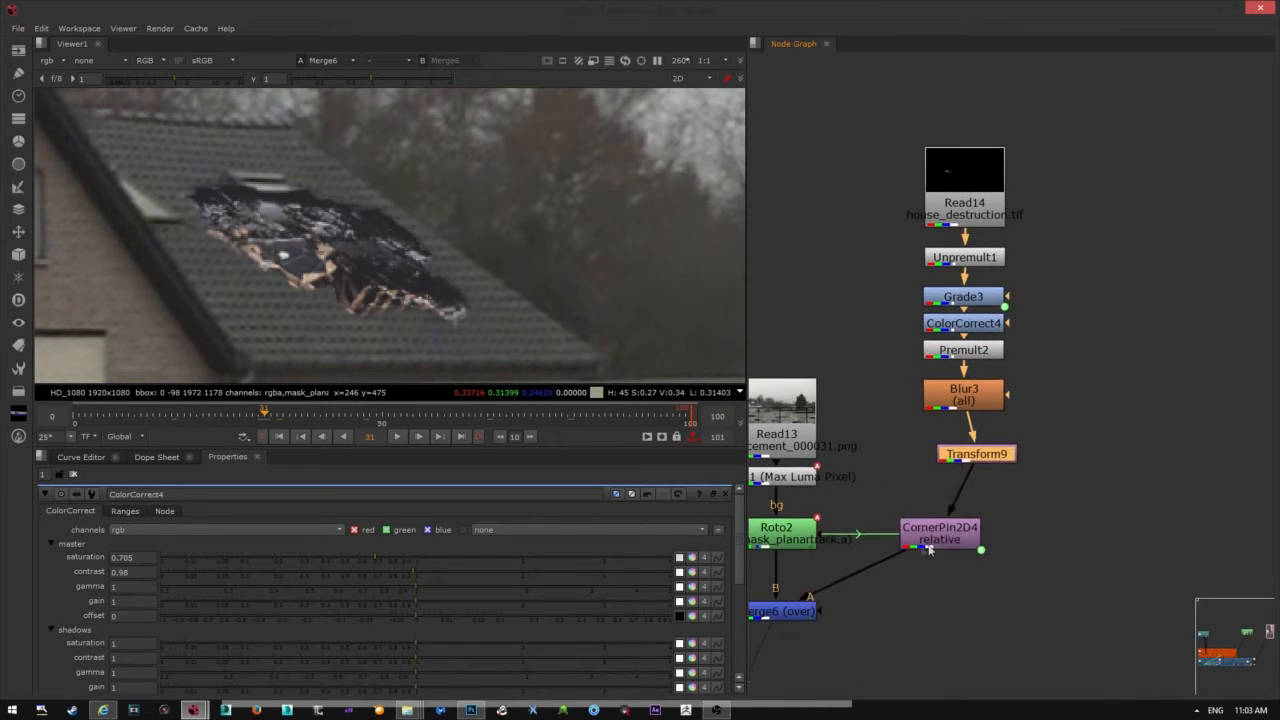
{"action": "left_click_drag", "start_coordinate": [941, 532], "coordinate": [973, 519]}
{"action": "left_click_drag", "start_coordinate": [799, 612], "coordinate": [792, 636]}
{"action": "left_click_drag", "start_coordinate": [973, 521], "coordinate": [971, 537]}
{"action": "left_click_drag", "start_coordinate": [980, 455], "coordinate": [978, 443]}
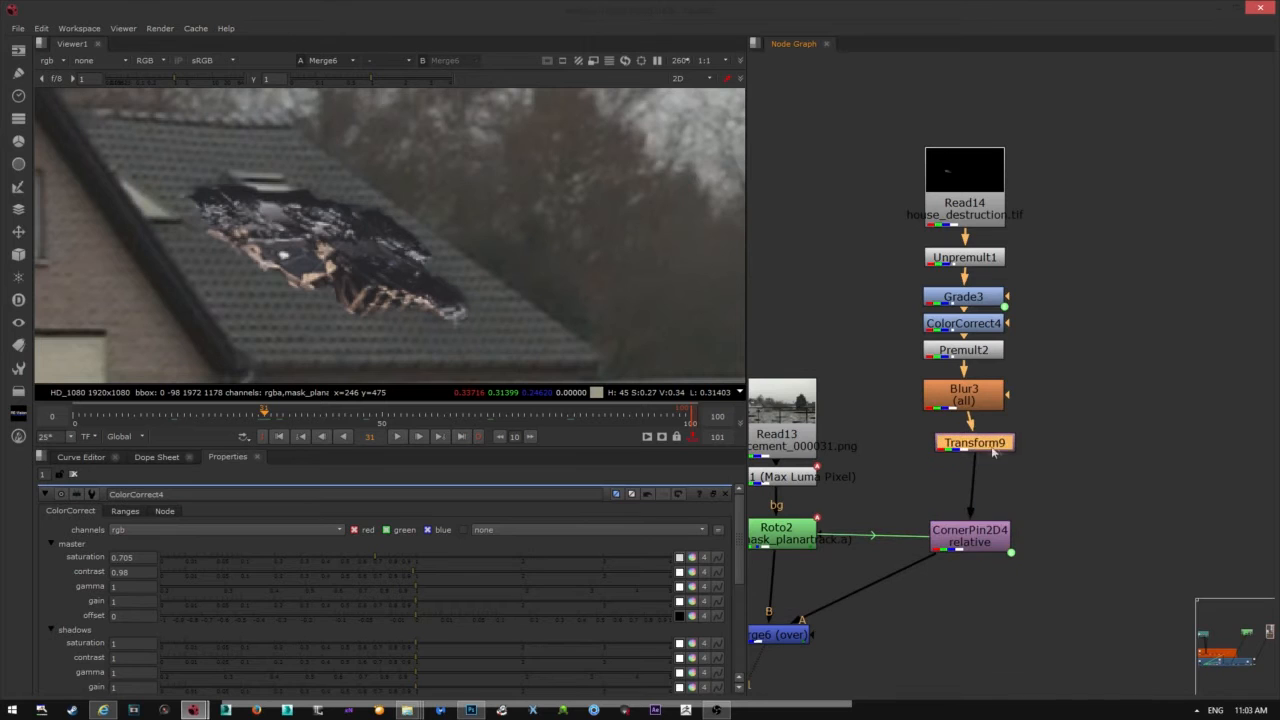
- Insert a VectorBlur node between Transform9 and CornerPin2D4
{"action": "key", "text": "Tab"}
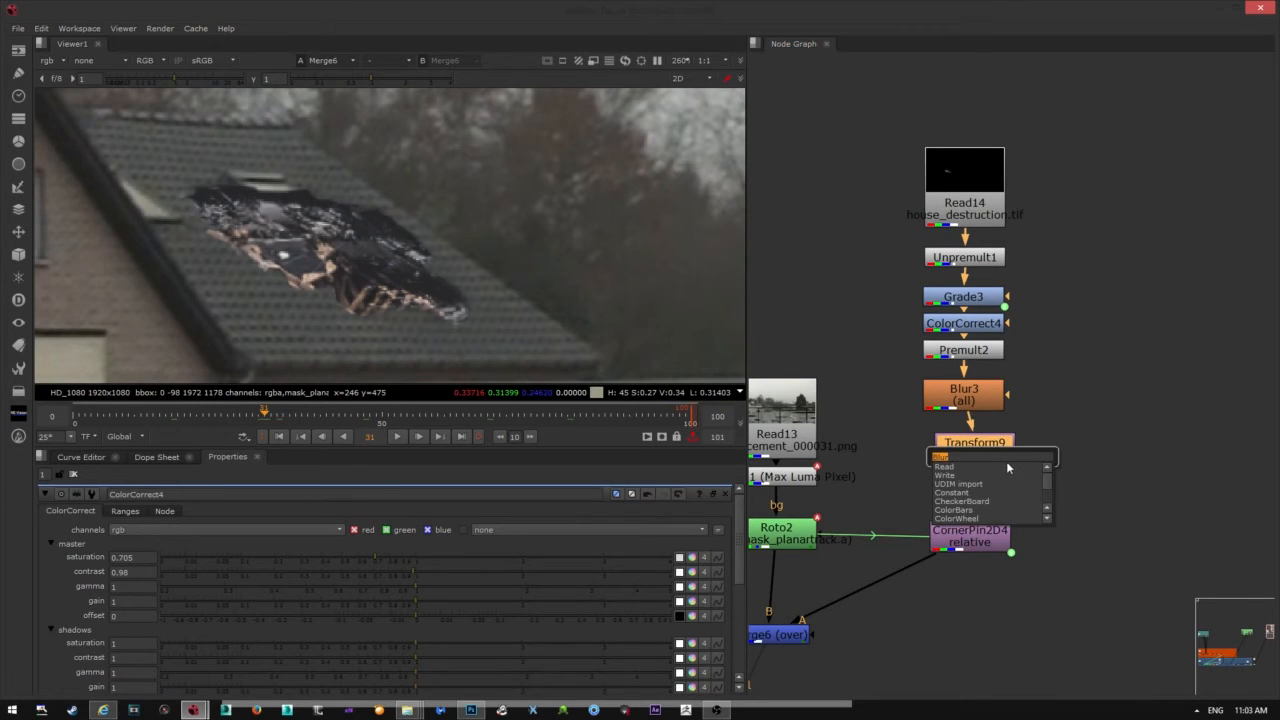
{"action": "key", "text": "Escape"}
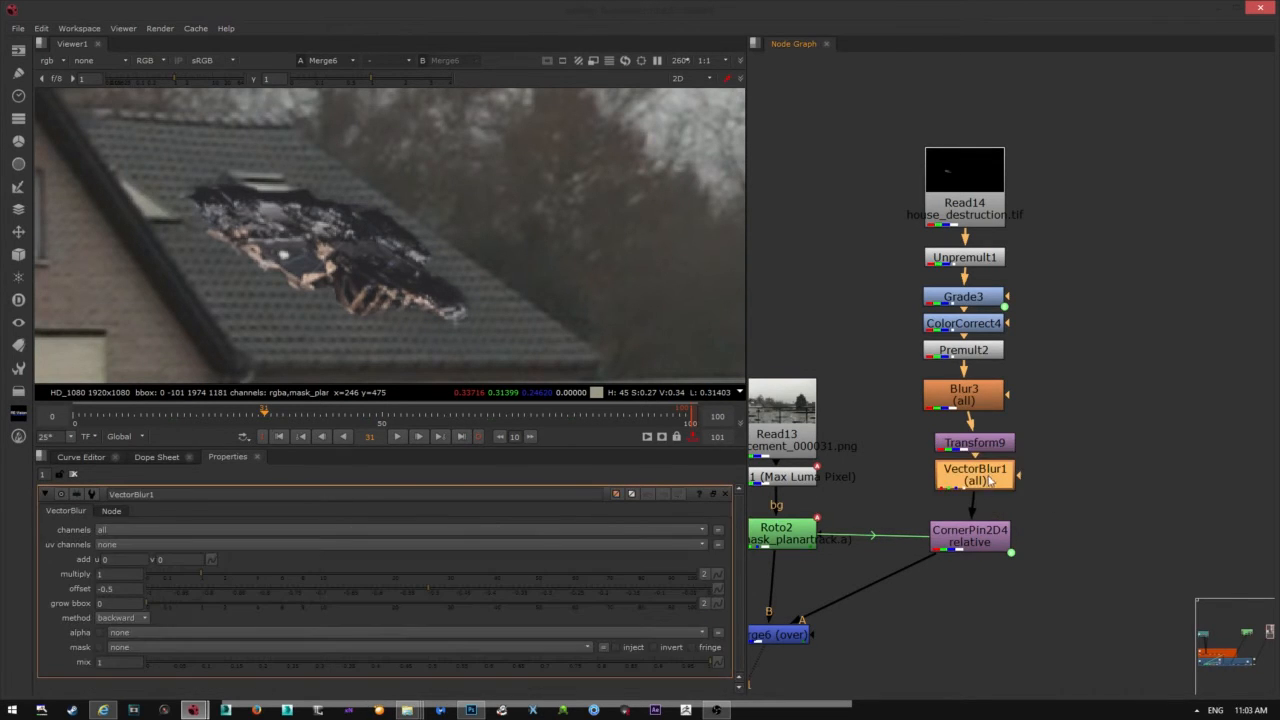
{"action": "left_click_drag", "start_coordinate": [986, 476], "coordinate": [985, 483]}
{"action": "scroll", "coordinate": [510, 356], "scroll_direction": "up", "scroll_amount": 3}
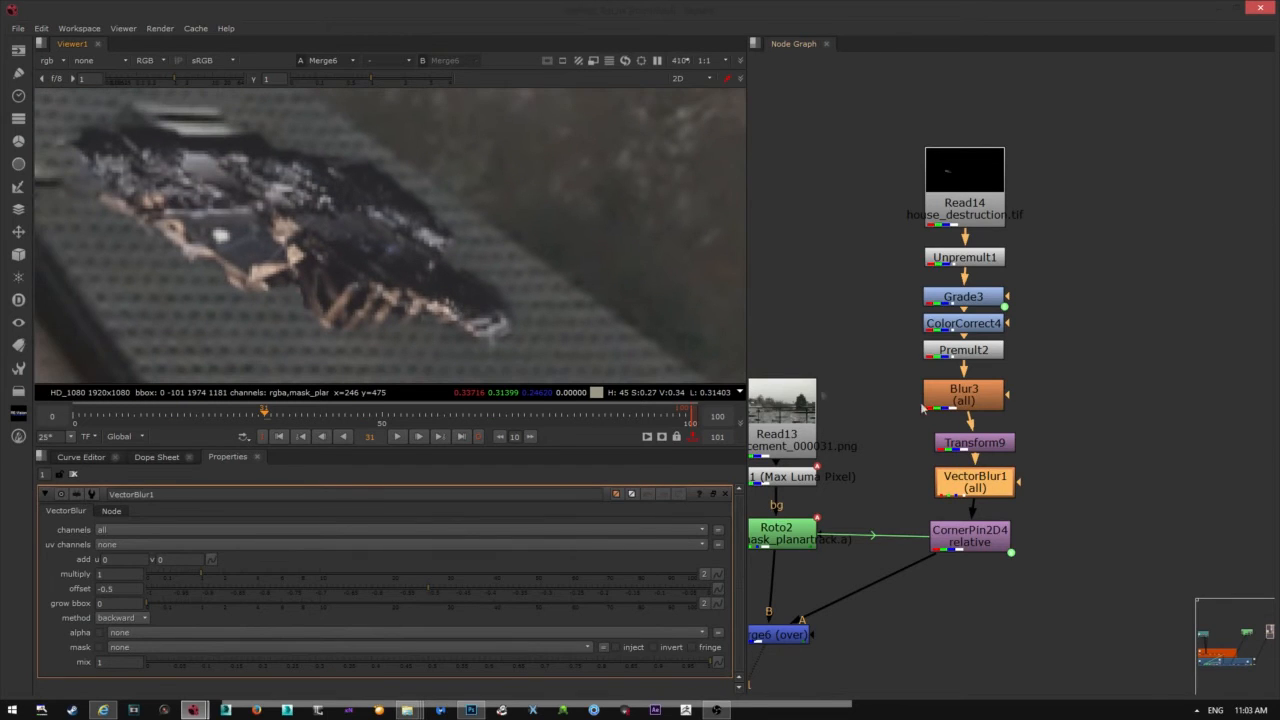
- Toggle Blur3 and VectorBlur1 off and on, also at frame 42, to compare the softness of the roof destruction
{"action": "left_click", "coordinate": [960, 400]}
{"action": "key", "text": "d"}
{"action": "key", "text": "d"}
{"action": "left_click", "coordinate": [962, 488]}
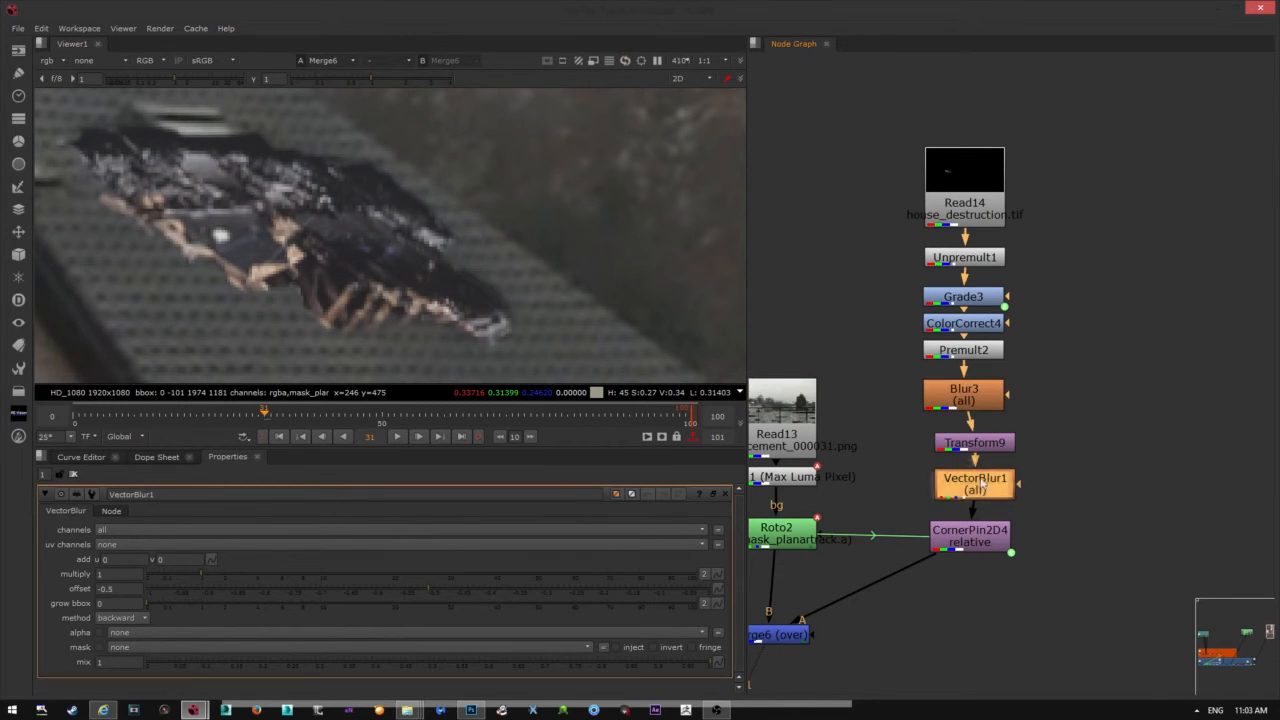
{"action": "key", "text": "d"}
{"action": "key", "text": "d"}
{"action": "left_click", "coordinate": [336, 420]}
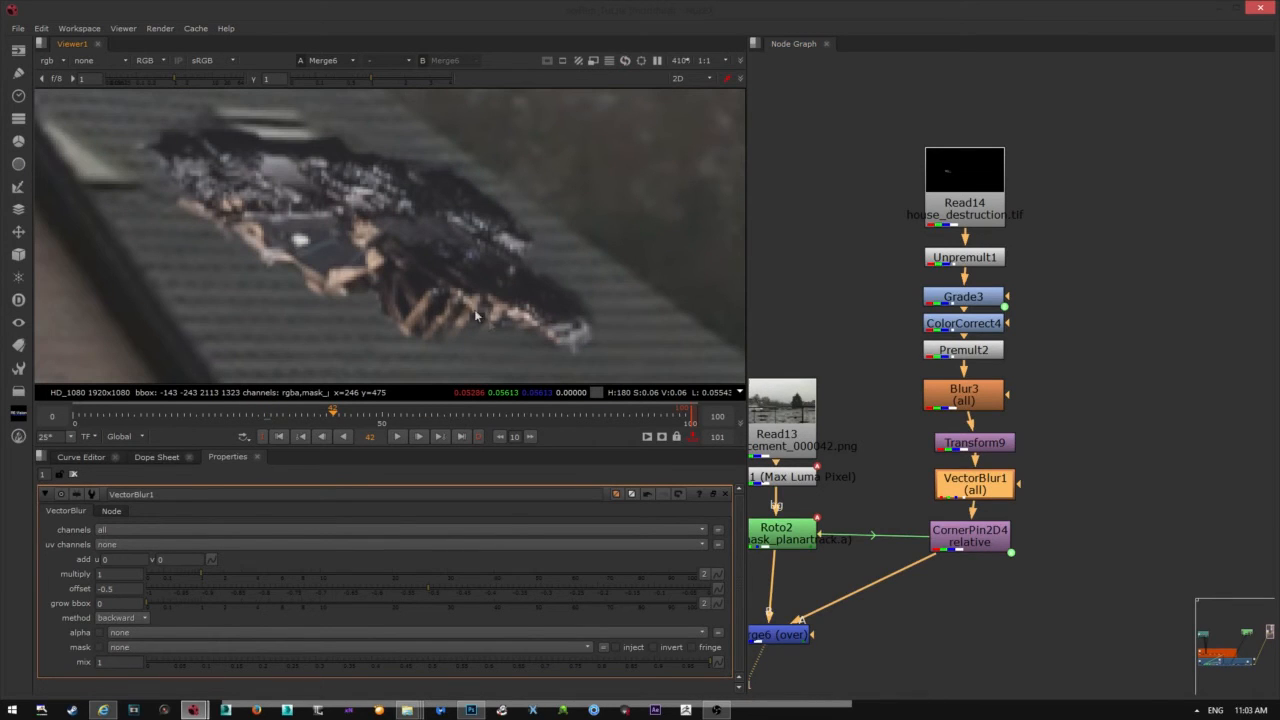
{"action": "key", "text": "d"}
{"action": "key", "text": "d"}
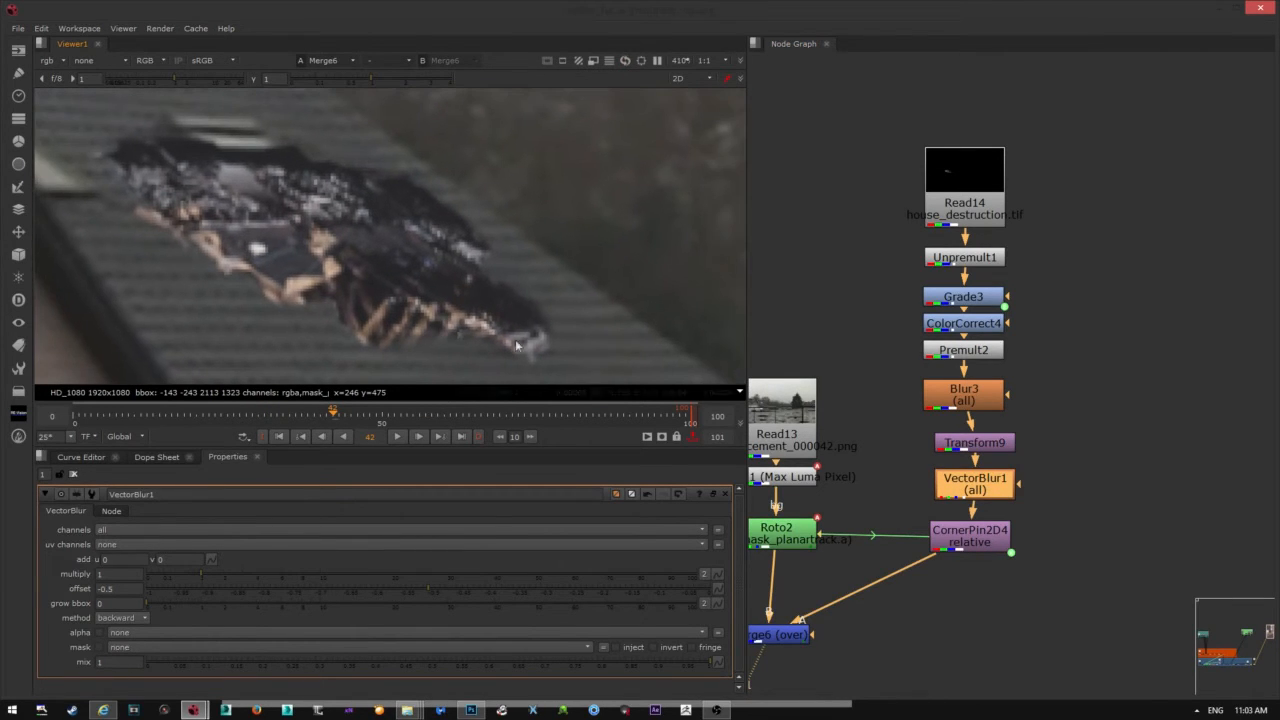
{"action": "left_click", "coordinate": [989, 482]}
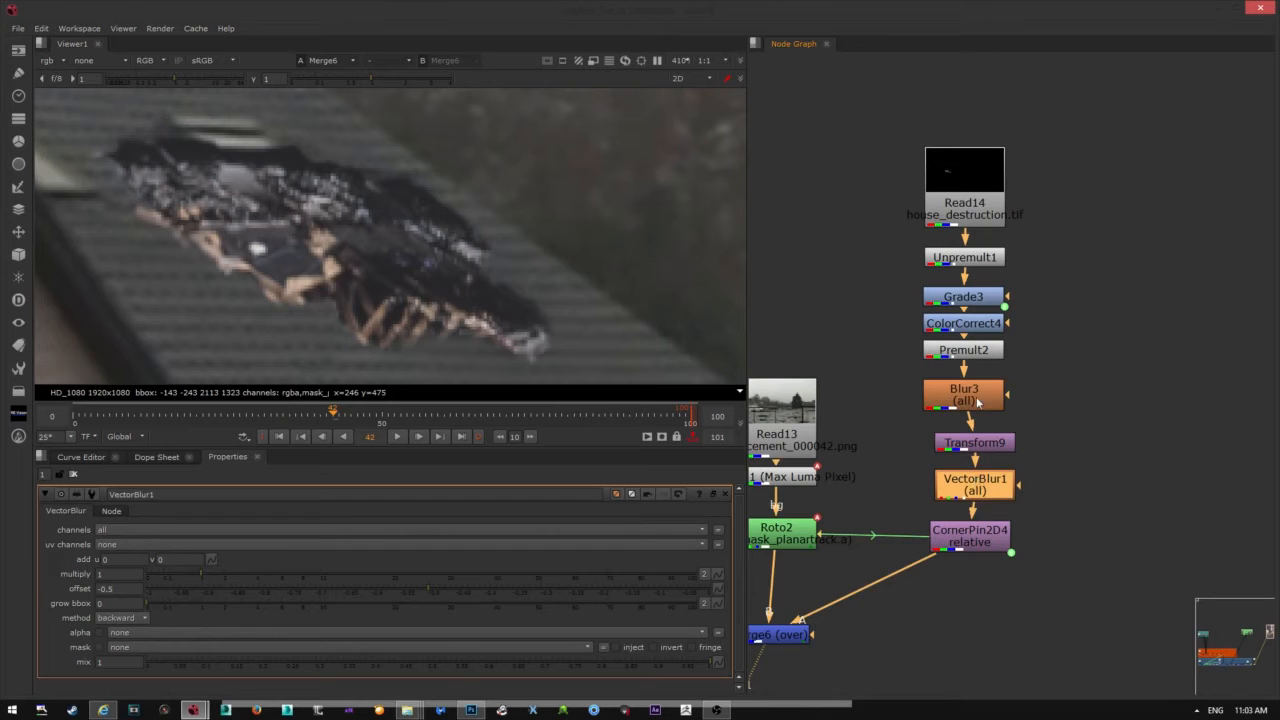
{"action": "left_click", "coordinate": [978, 402]}
{"action": "key", "text": "d"}
{"action": "left_click", "coordinate": [987, 484]}
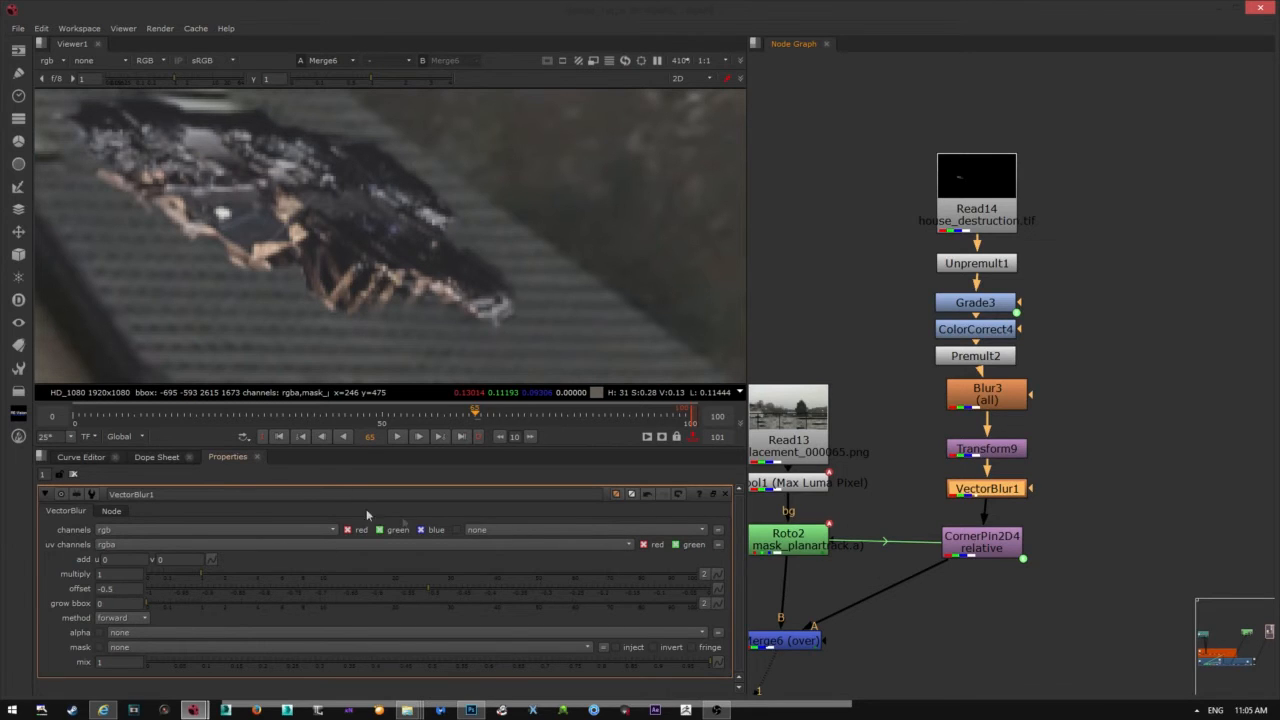
{"action": "left_click", "coordinate": [103, 710]}
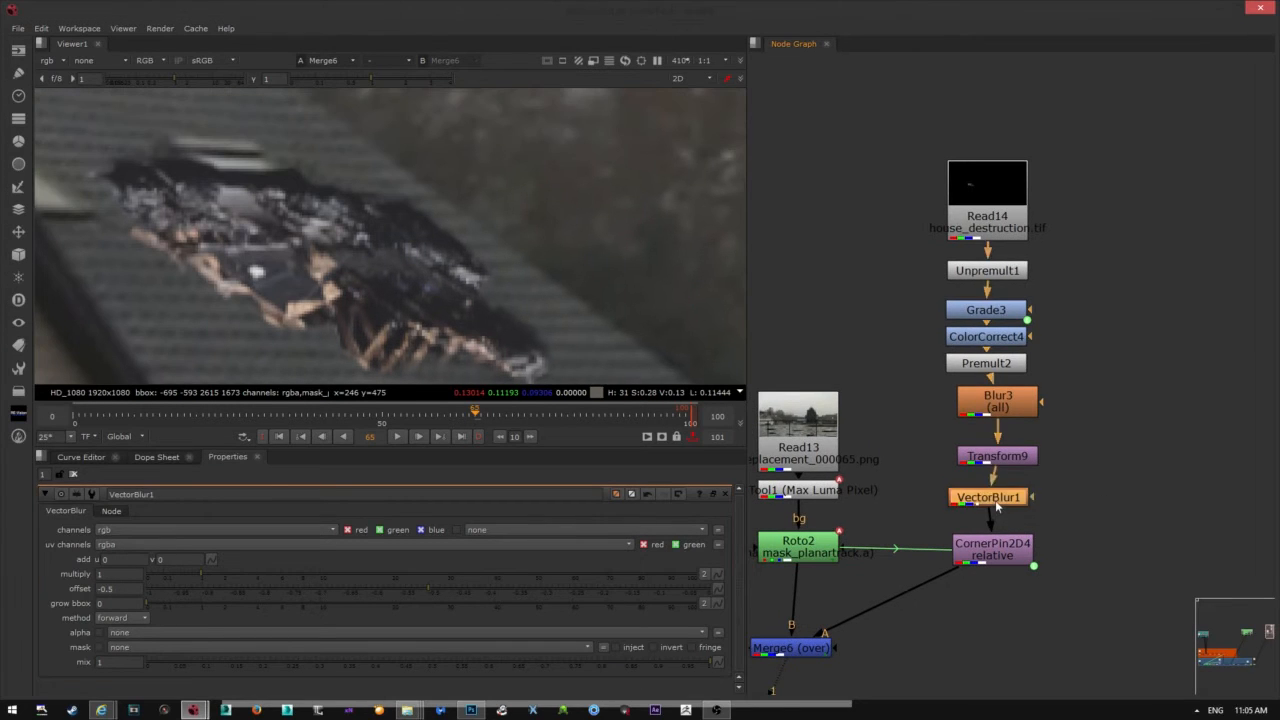
- Align Blur3, Transform9, VectorBlur1 and CornerPin2D4 in a straight column under Premult2
{"action": "left_click", "coordinate": [1000, 405]}
{"action": "left_click_drag", "start_coordinate": [1000, 405], "coordinate": [994, 400]}
{"action": "left_click_drag", "start_coordinate": [1000, 458], "coordinate": [995, 455]}
{"action": "left_click_drag", "start_coordinate": [993, 403], "coordinate": [988, 403]}
{"action": "left_click_drag", "start_coordinate": [995, 457], "coordinate": [989, 448]}
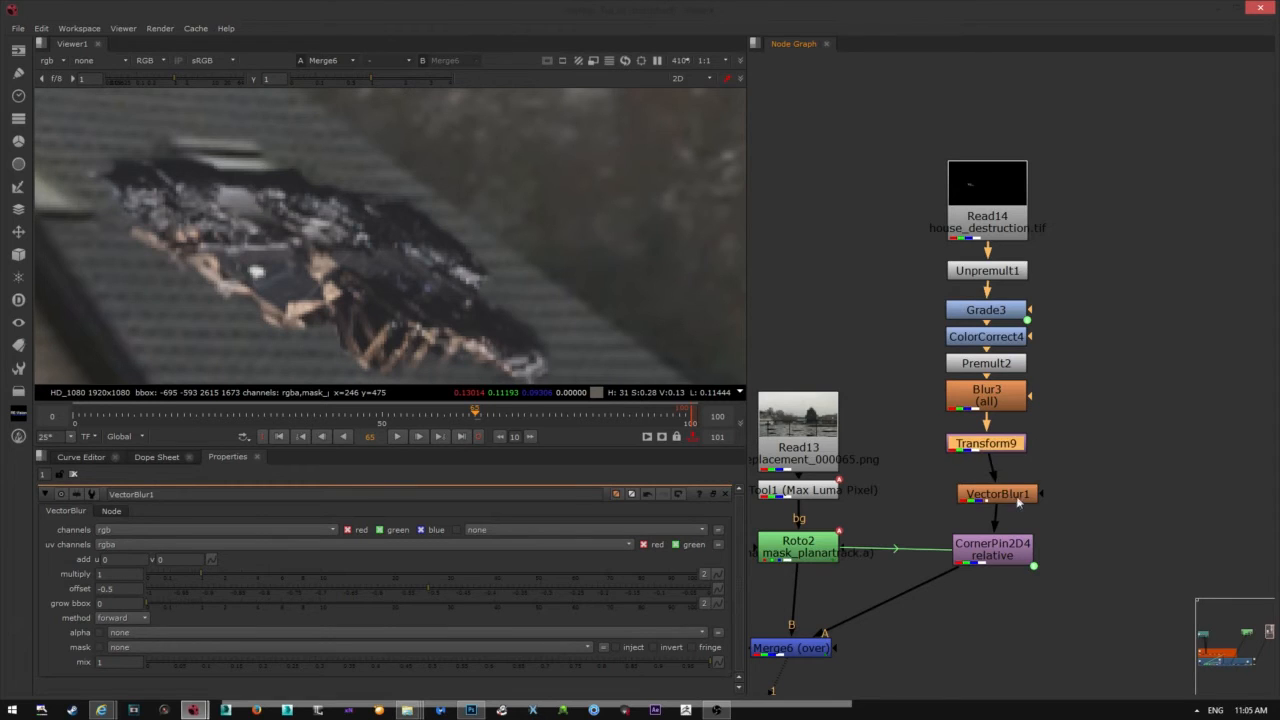
{"action": "left_click_drag", "start_coordinate": [998, 494], "coordinate": [987, 484]}
{"action": "left_click_drag", "start_coordinate": [992, 550], "coordinate": [986, 548]}
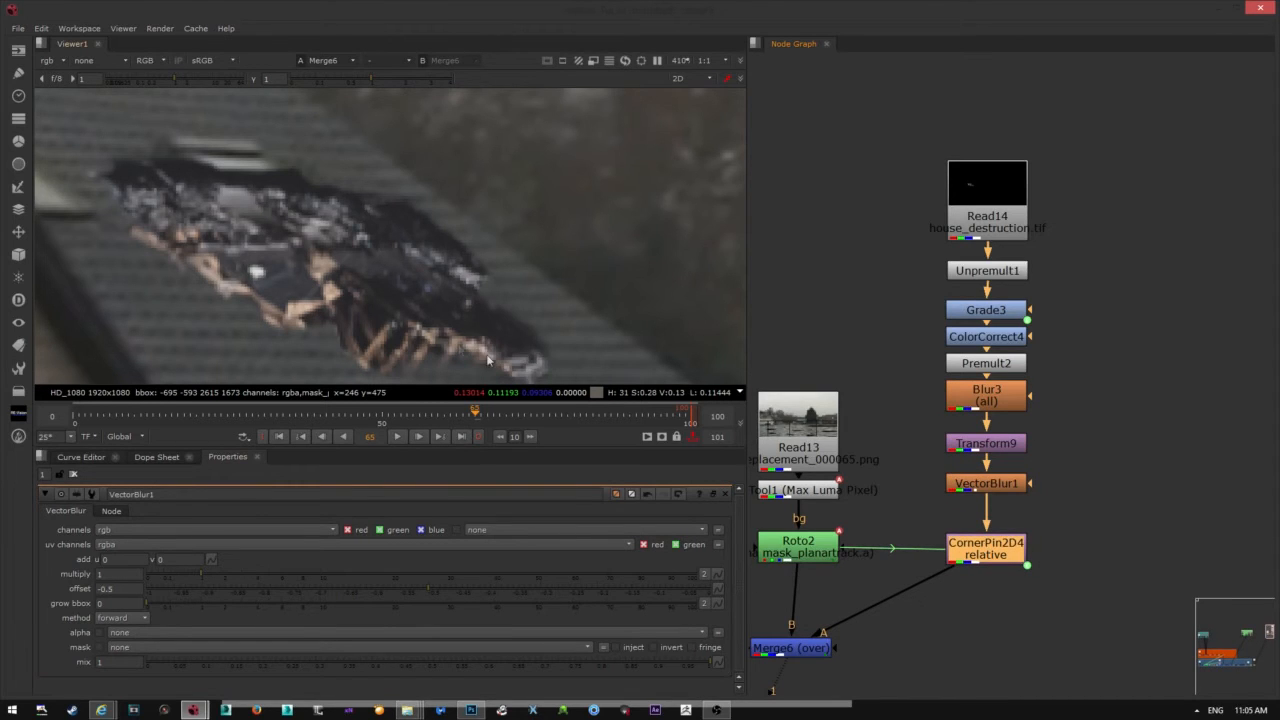
- Bypass and re-enable CornerPin2D4 to compare the roof, and leave VectorBlur1 disabled
{"action": "key", "text": "d"}
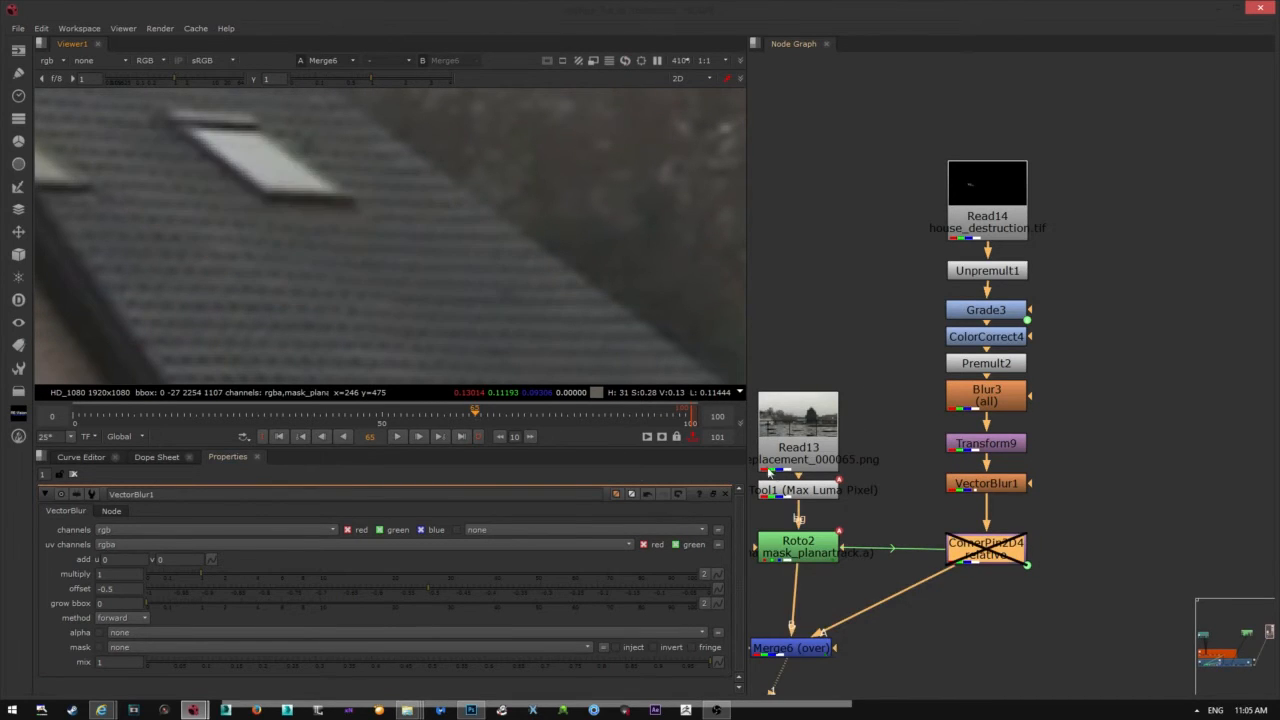
{"action": "key", "text": "d"}
{"action": "left_click", "coordinate": [987, 483]}
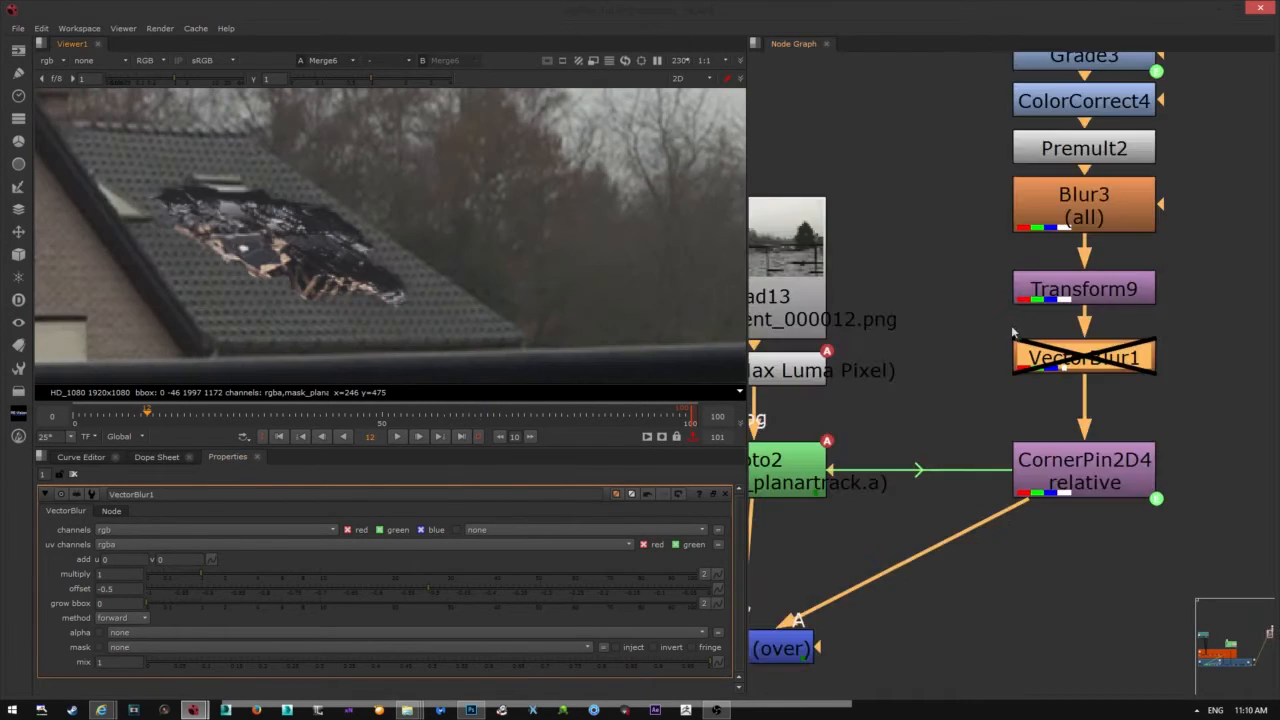
- Move Read13 higher in the node graph, delete the CurveTool1 node below it and reposition Roto2
{"action": "scroll", "coordinate": [915, 368], "scroll_direction": "down", "scroll_amount": 5}
{"action": "scroll", "coordinate": [915, 368], "scroll_direction": "up", "scroll_amount": 6}
{"action": "left_click", "coordinate": [886, 256]}
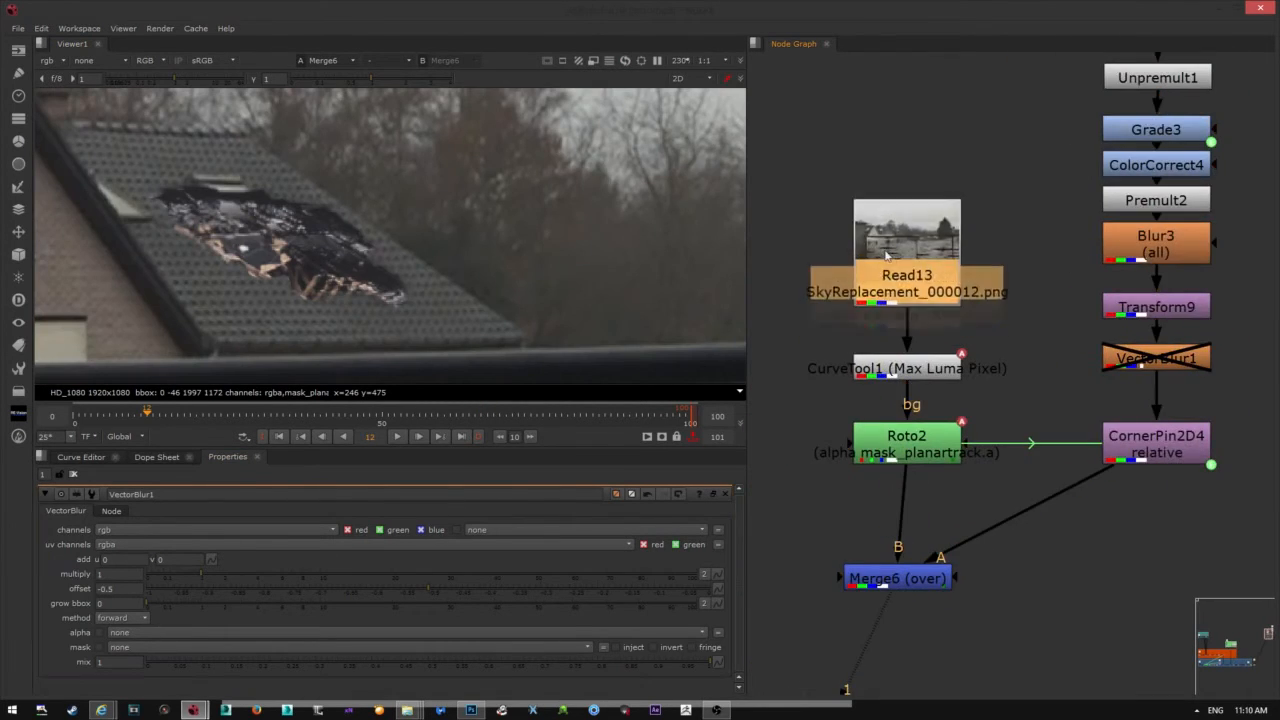
{"action": "left_click_drag", "start_coordinate": [886, 256], "coordinate": [886, 176]}
{"action": "left_click_drag", "start_coordinate": [924, 378], "coordinate": [922, 283]}
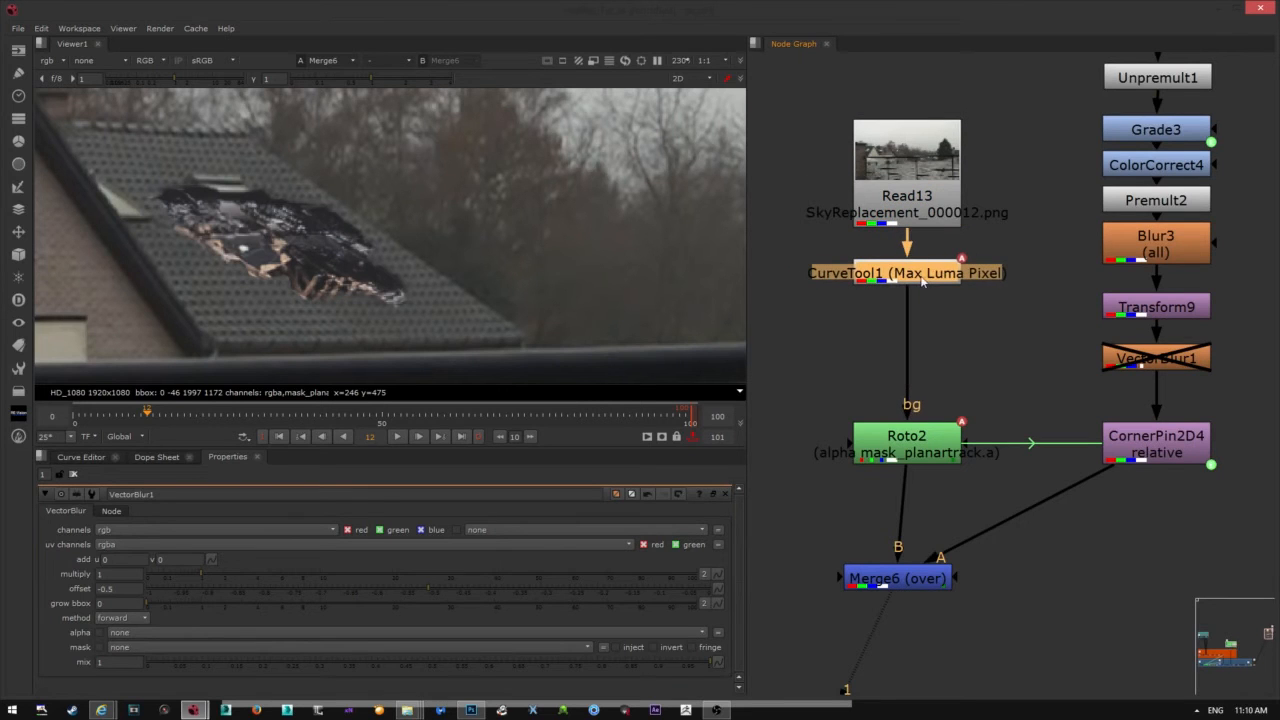
{"action": "middle_click_drag", "start_coordinate": [943, 279], "coordinate": [882, 292]}
{"action": "key", "text": "d"}
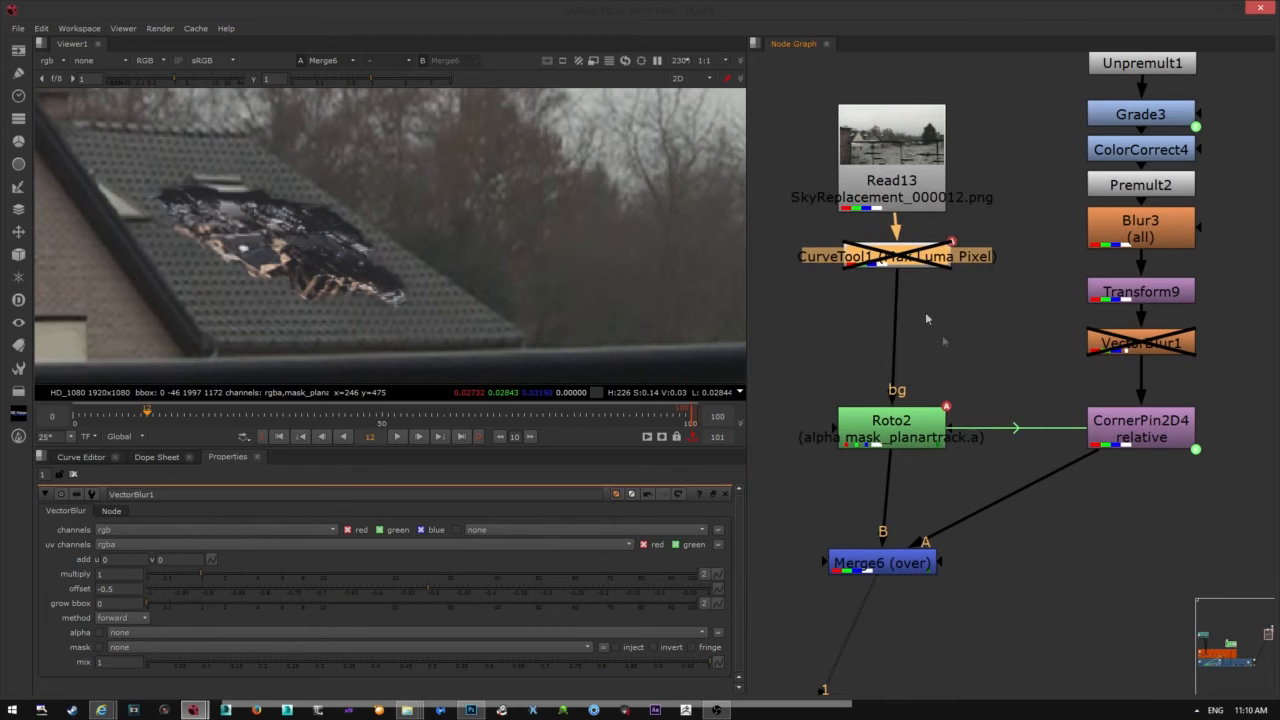
{"action": "key", "text": "Delete"}
{"action": "left_click_drag", "start_coordinate": [895, 437], "coordinate": [912, 424]}
- Look over the whole destruction branch and view the Read14 house_destruction.tif source up close in the viewer
{"action": "middle_click_drag", "start_coordinate": [1025, 466], "coordinate": [793, 647]}
{"action": "left_click_drag", "start_coordinate": [787, 60], "coordinate": [1066, 716]}
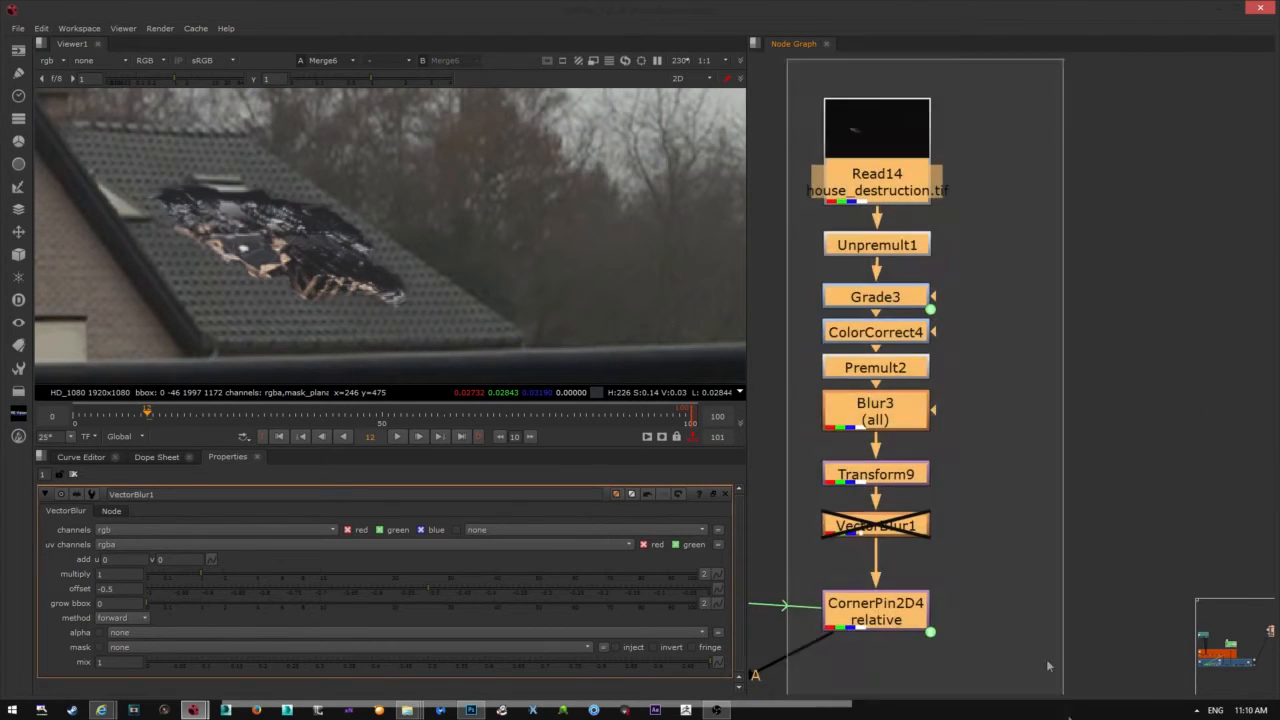
{"action": "middle_click_drag", "start_coordinate": [984, 279], "coordinate": [1074, 324]}
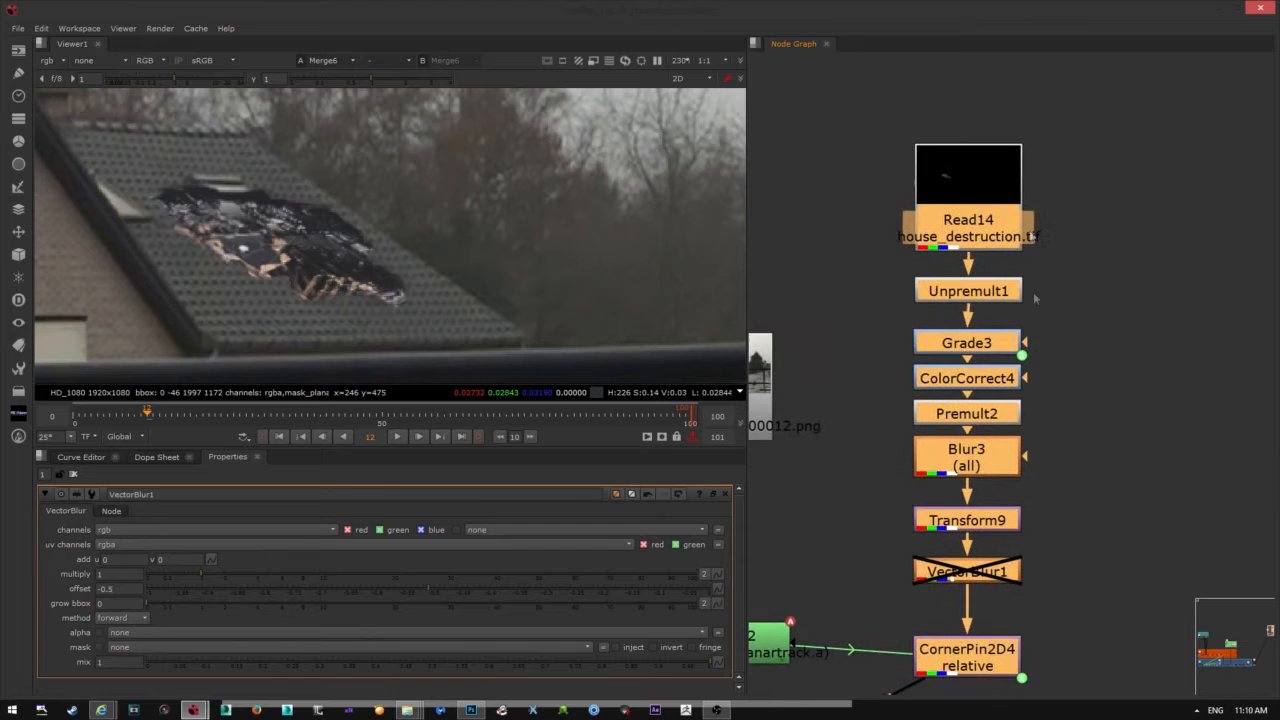
{"action": "left_click", "coordinate": [1077, 226]}
{"action": "left_click", "coordinate": [948, 198]}
{"action": "key", "text": "1"}
{"action": "left_click", "coordinate": [985, 312]}
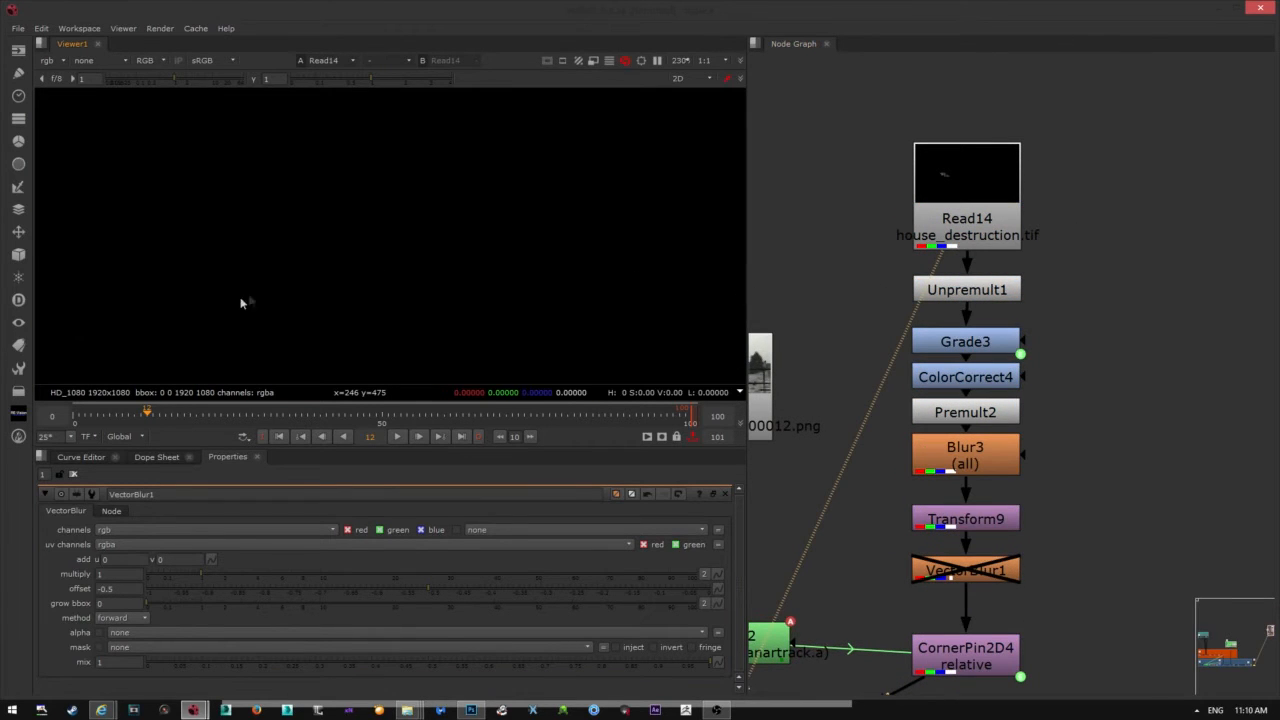
{"action": "scroll", "coordinate": [464, 270], "scroll_direction": "down", "scroll_amount": 6}
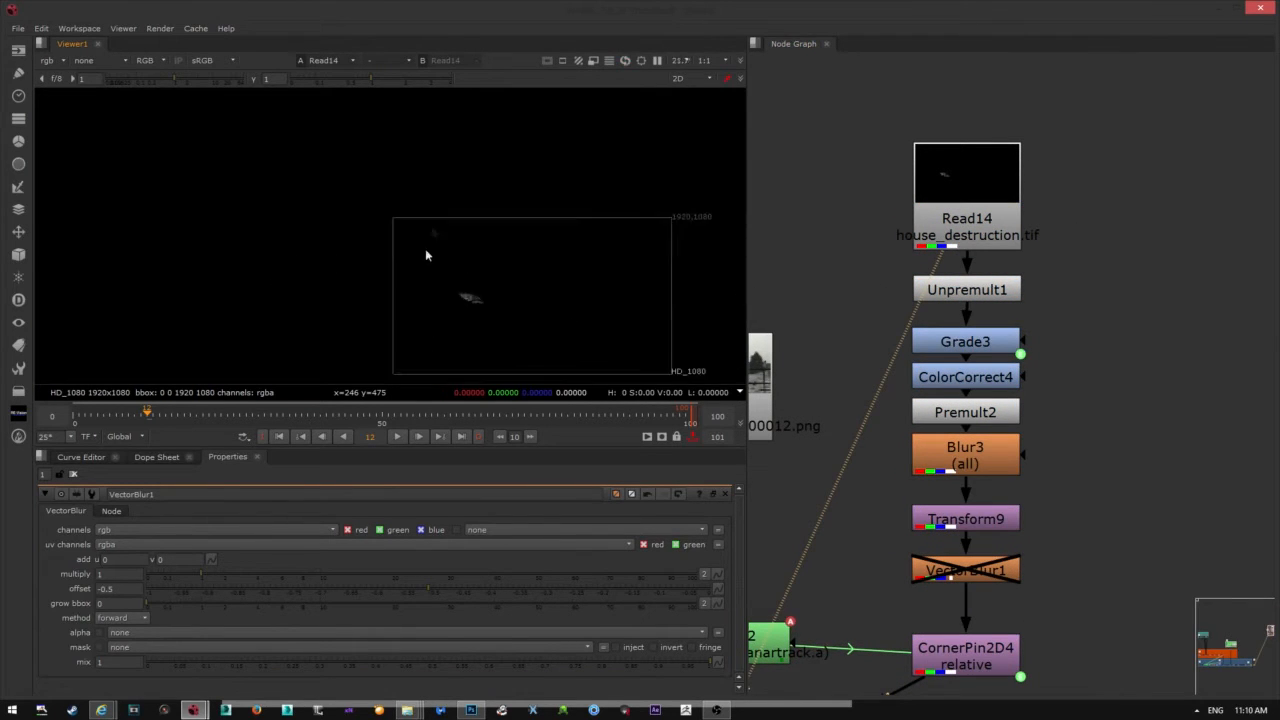
{"action": "scroll", "coordinate": [497, 262], "scroll_direction": "up", "scroll_amount": 4}
- Step through Unpremult1, Grade3, ColorCorrect4, Premult2, Blur3 and Transform9 below Read14 to review the destruction branch's processing order
{"action": "left_click", "coordinate": [967, 289]}
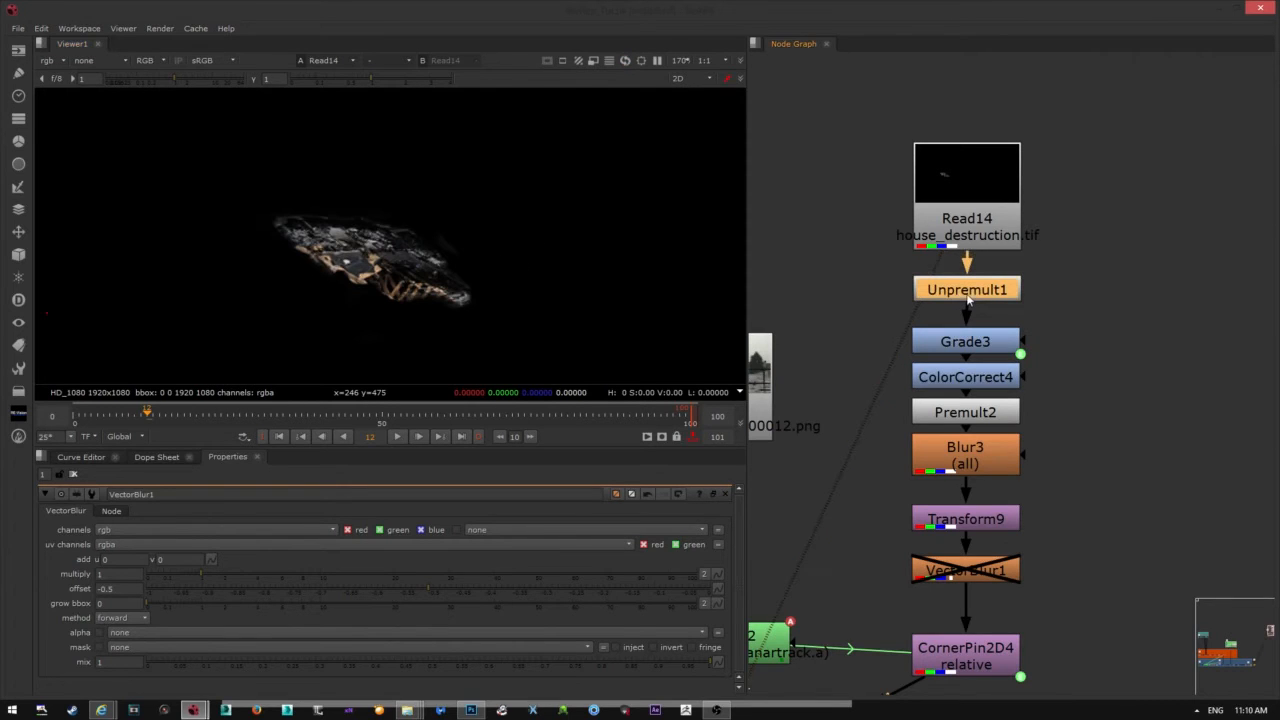
{"action": "left_click", "coordinate": [966, 341]}
{"action": "left_click", "coordinate": [974, 377]}
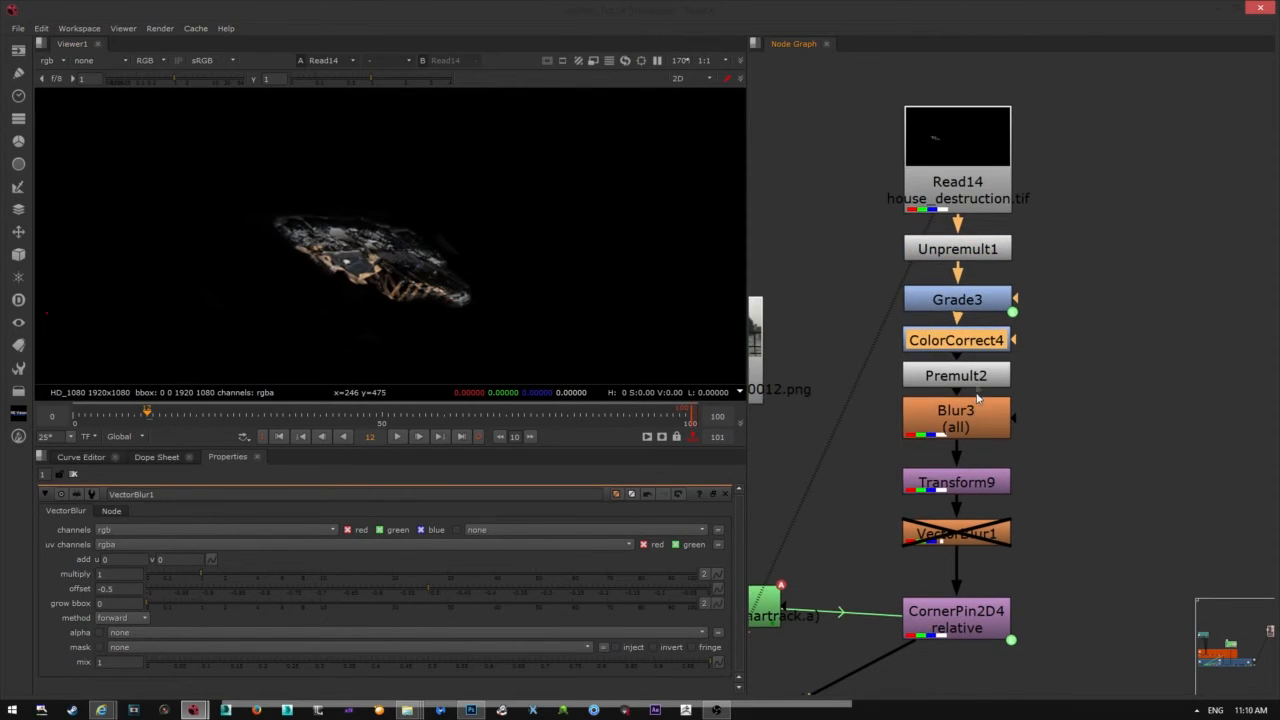
{"action": "left_click", "coordinate": [958, 376]}
{"action": "left_click_drag", "start_coordinate": [946, 375], "coordinate": [950, 378]}
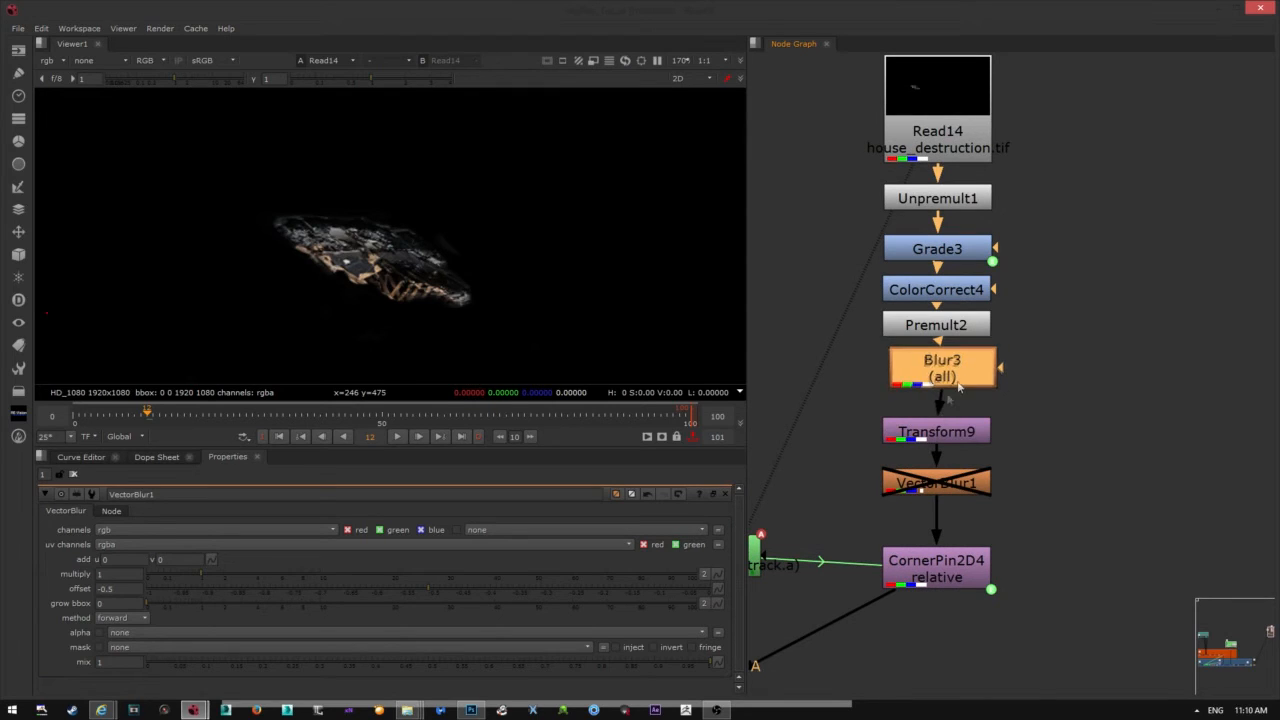
{"action": "left_click", "coordinate": [944, 438]}
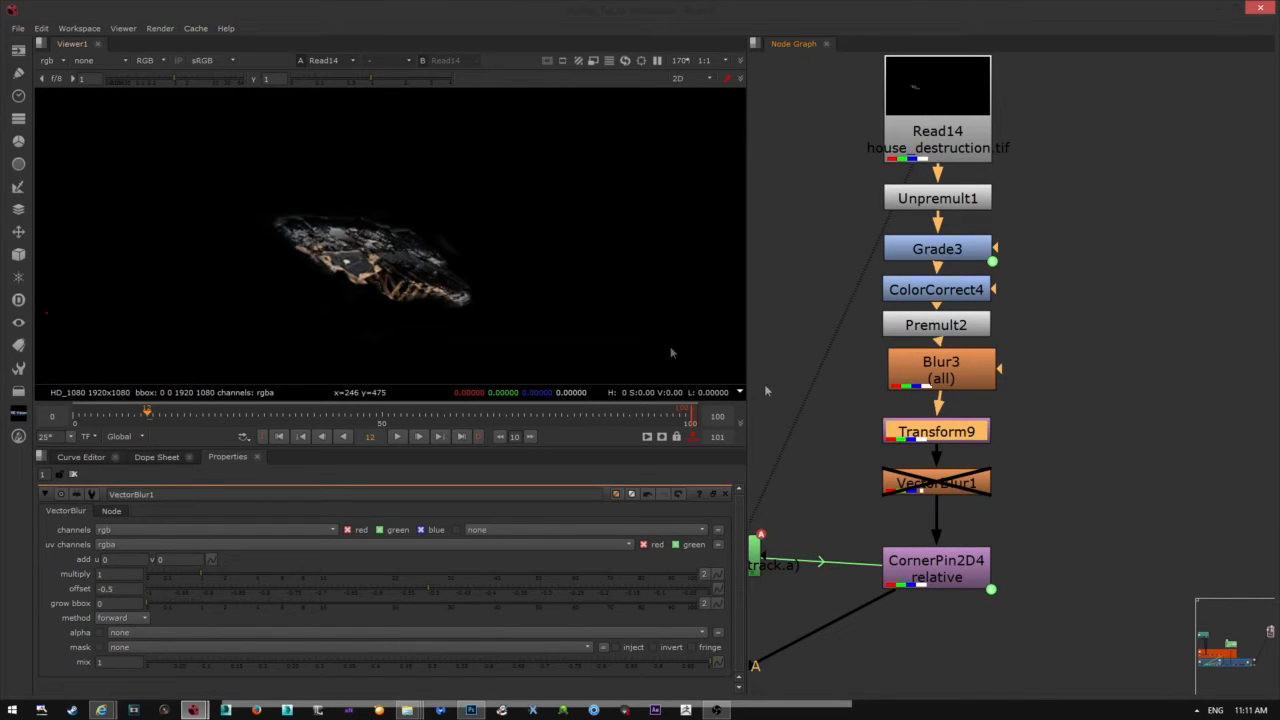
- Enable VectorBlur1 and straighten Blur3 and VectorBlur1 in the column above CornerPin2D4
{"action": "middle_click_drag", "start_coordinate": [983, 484], "coordinate": [1021, 419]}
{"action": "left_click", "coordinate": [985, 465]}
{"action": "key", "text": "d"}
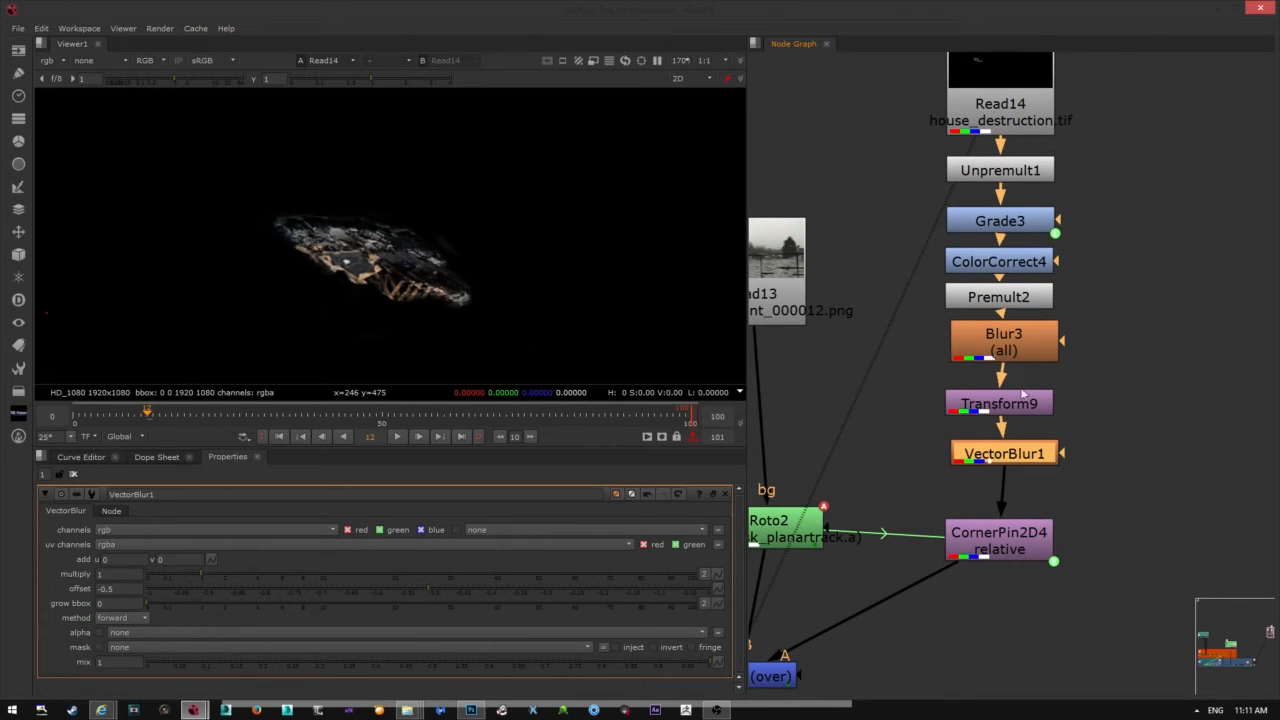
{"action": "left_click_drag", "start_coordinate": [1020, 344], "coordinate": [1014, 342]}
{"action": "left_click_drag", "start_coordinate": [1025, 460], "coordinate": [1018, 462]}
{"action": "middle_click_drag", "start_coordinate": [992, 550], "coordinate": [1008, 493]}
{"action": "left_click_drag", "start_coordinate": [1026, 490], "coordinate": [1027, 471]}
- Move Read13 down to just above Roto2 and align Read13, Roto2 and Merge6 in a straight vertical line
{"action": "middle_click_drag", "start_coordinate": [850, 459], "coordinate": [957, 454]}
{"action": "left_click_drag", "start_coordinate": [895, 466], "coordinate": [877, 464]}
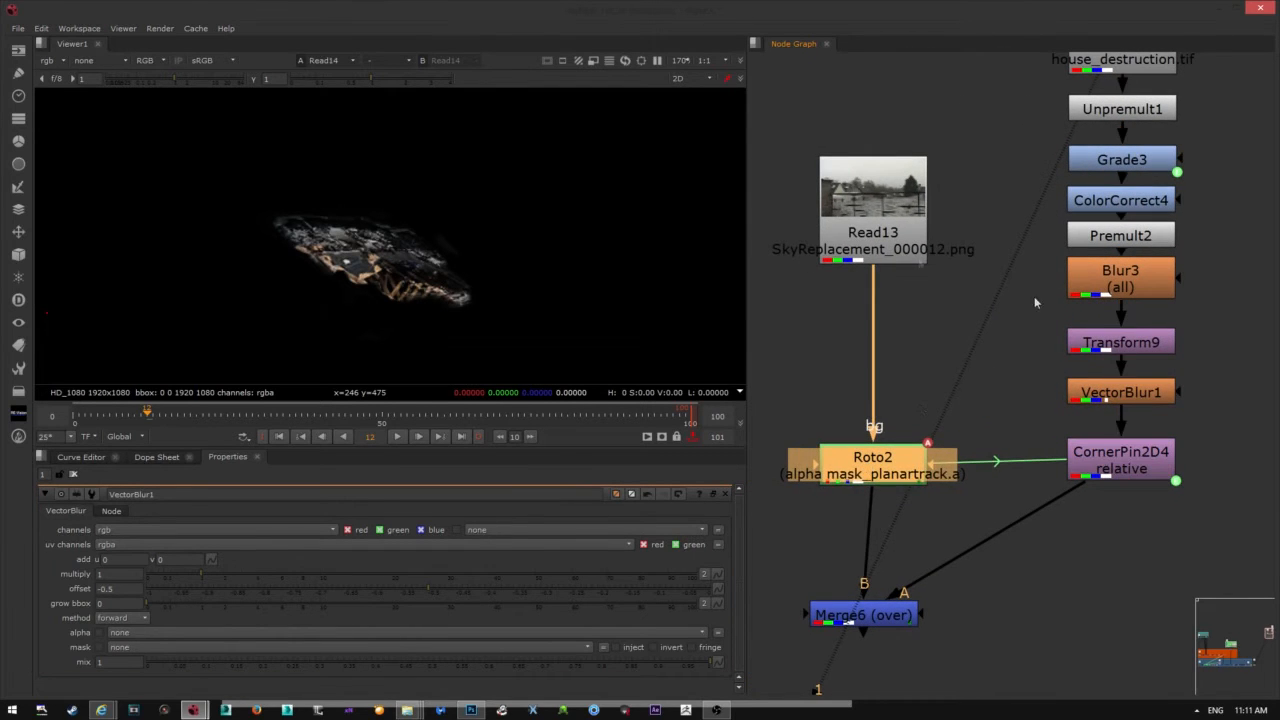
{"action": "left_click_drag", "start_coordinate": [856, 237], "coordinate": [862, 377]}
{"action": "left_click_drag", "start_coordinate": [900, 620], "coordinate": [904, 612]}
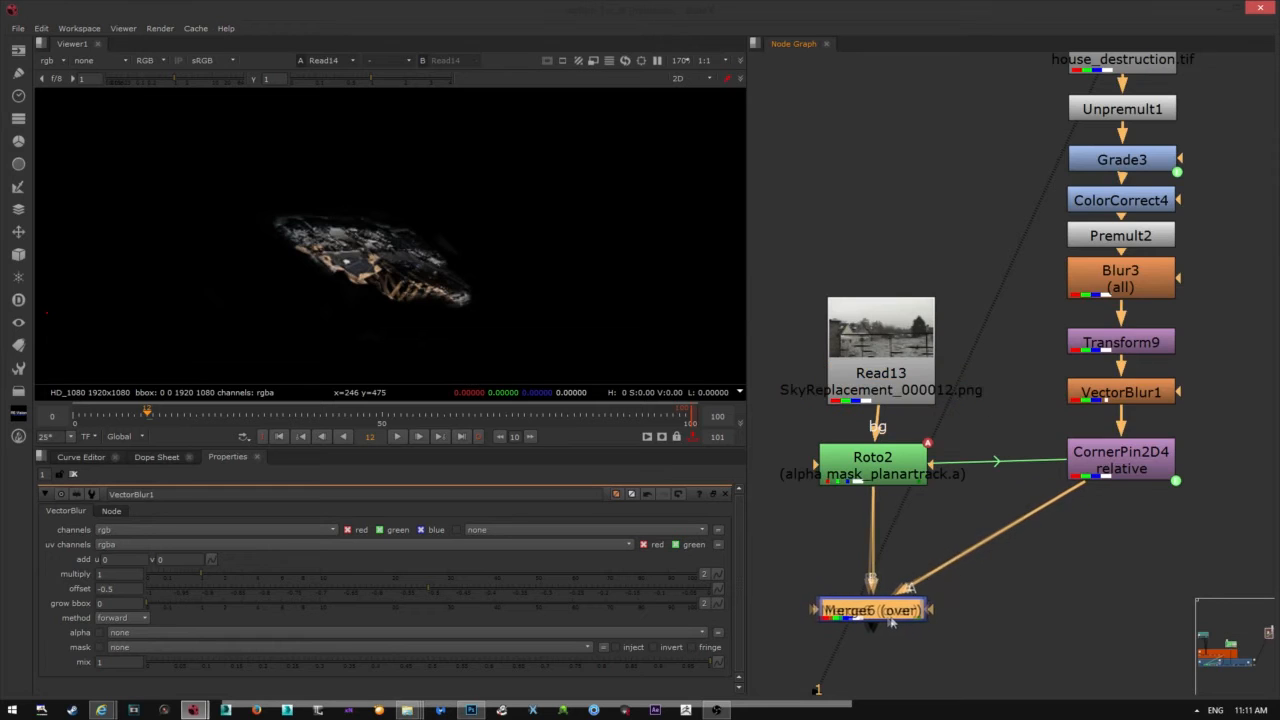
{"action": "left_click_drag", "start_coordinate": [908, 376], "coordinate": [902, 378]}
{"action": "left_click_drag", "start_coordinate": [868, 615], "coordinate": [872, 611]}
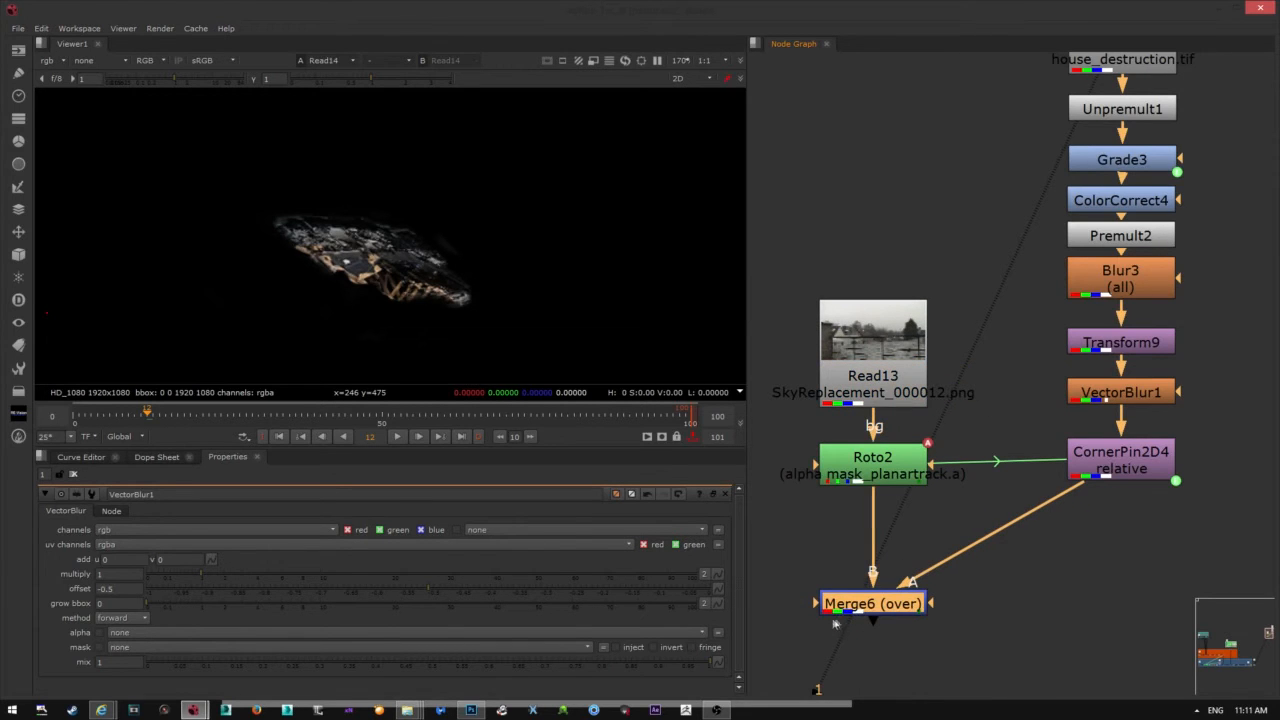
- View the Merge6 composite in the viewer and frame the damaged roof and the whole branch
{"action": "key", "text": "1"}
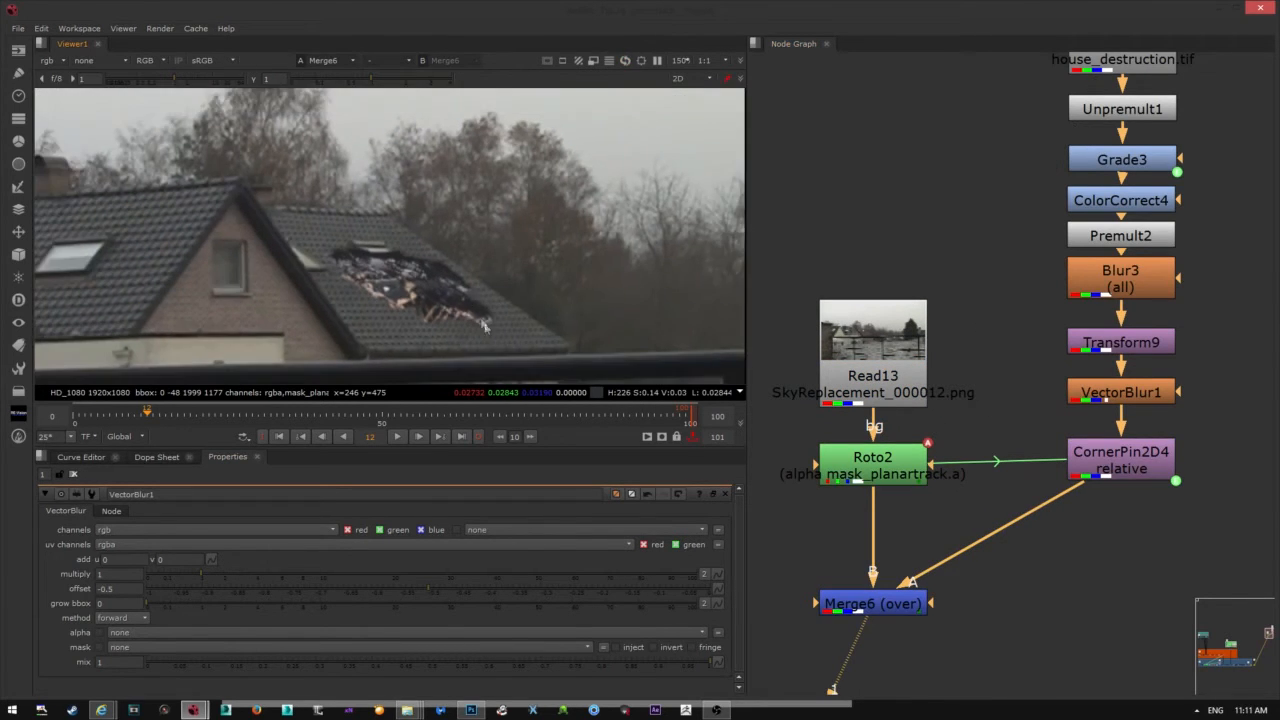
{"action": "scroll", "coordinate": [938, 402], "scroll_direction": "down", "scroll_amount": 10}
{"action": "key", "text": "ctrl+a"}
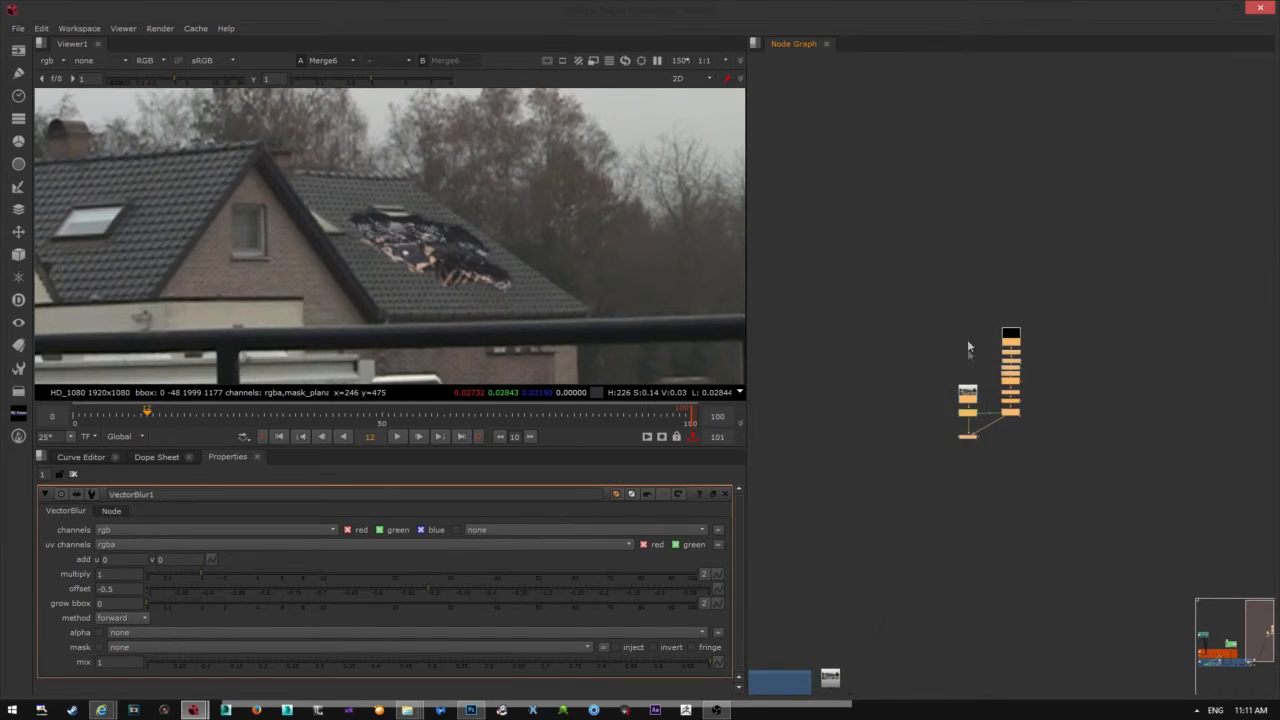
{"action": "key", "text": "f"}
{"action": "middle_click_drag", "start_coordinate": [407, 264], "coordinate": [288, 194]}
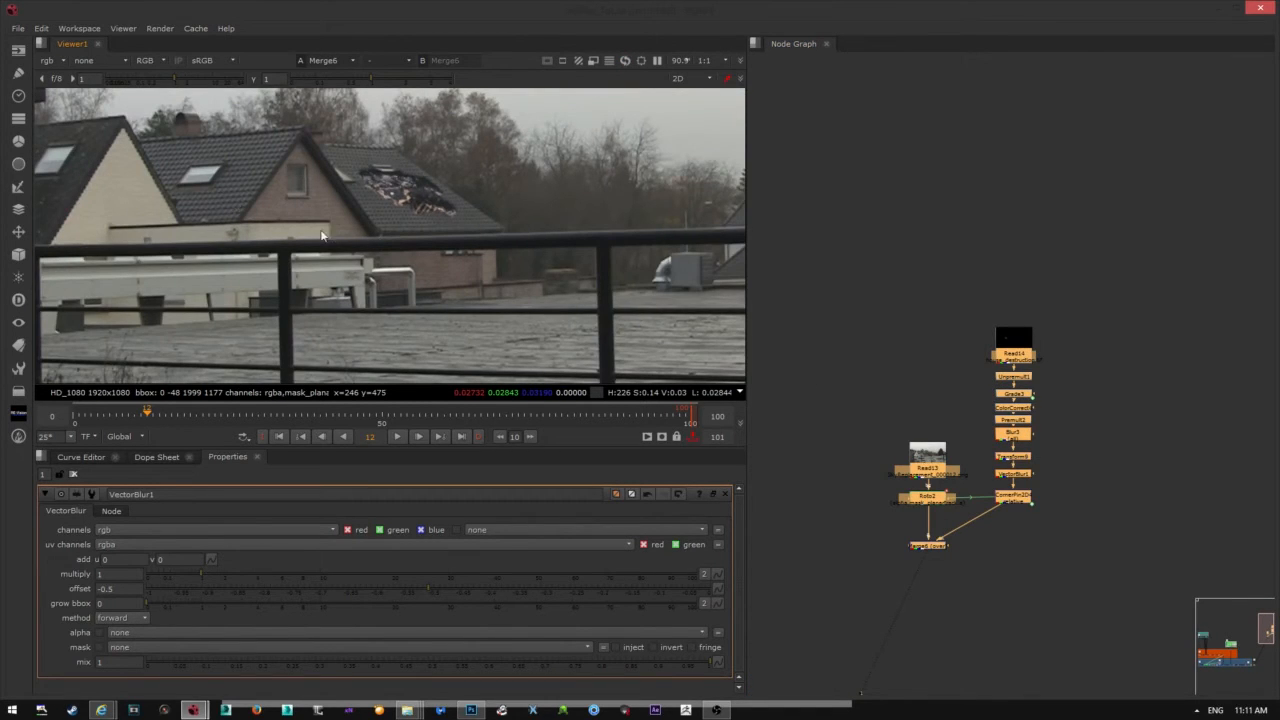
- Switch to Photoshop to compare with the house_destruction.psd matte painting, and return to the Nuke composite
{"action": "left_click", "coordinate": [471, 710]}
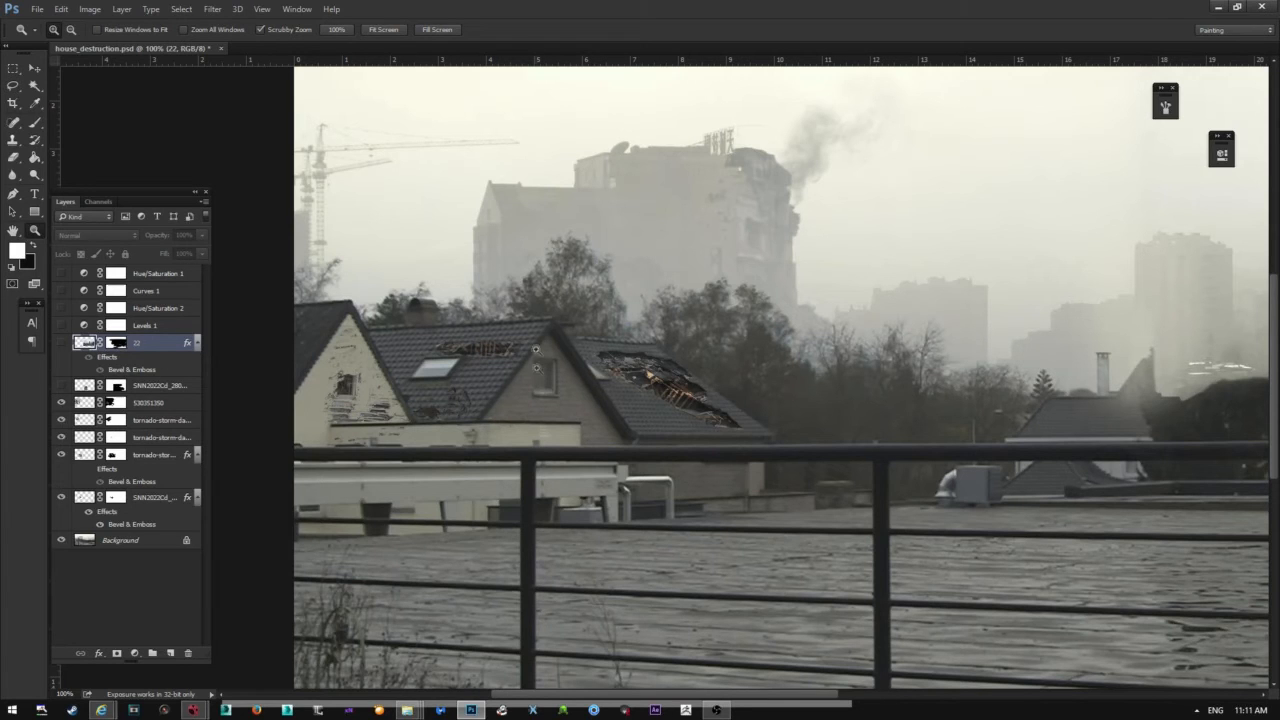
{"action": "left_click", "coordinate": [193, 710]}
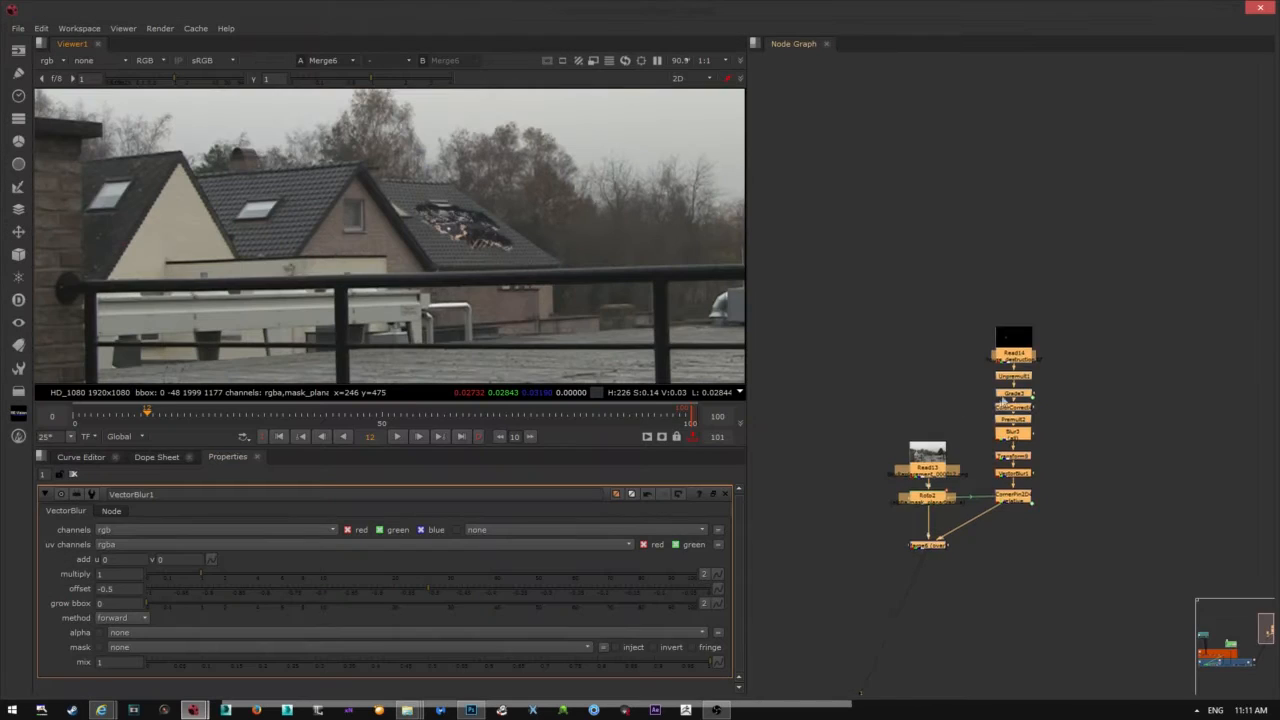
{"action": "scroll", "coordinate": [1002, 400], "scroll_direction": "up", "scroll_amount": 3}
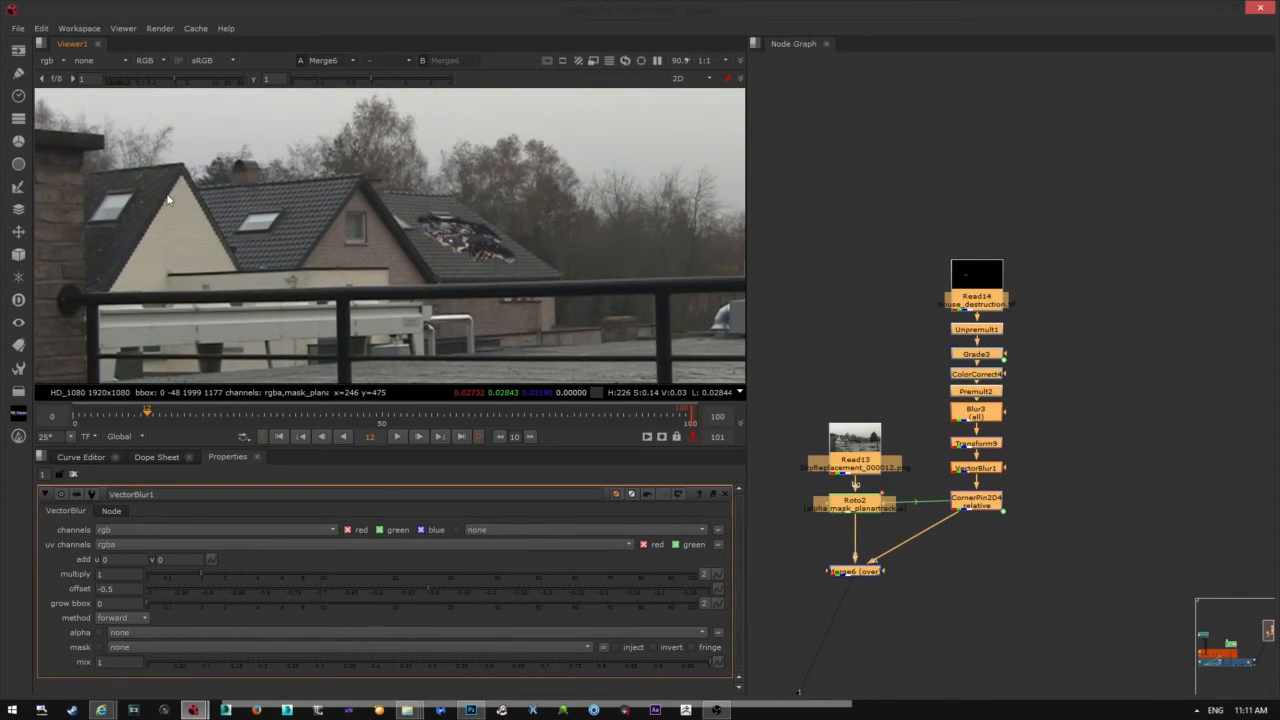
- Select the whole destruction branch from Read14 down to CornerPin2D4
{"action": "middle_click_drag", "start_coordinate": [1062, 447], "coordinate": [1039, 411]}
{"action": "left_click_drag", "start_coordinate": [875, 189], "coordinate": [1019, 484]}
{"action": "middle_click_drag", "start_coordinate": [888, 523], "coordinate": [955, 524]}
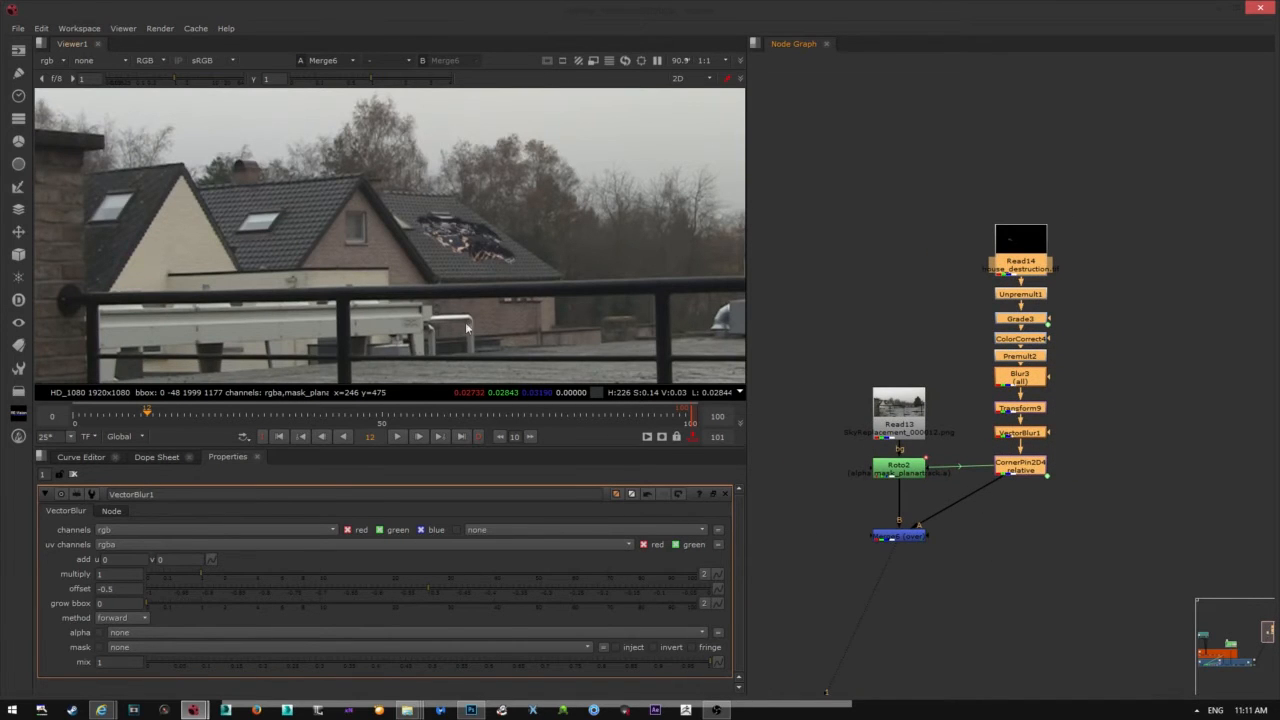
- Find the House Destruction backdrop in the full node graph and inspect CornerPin2D5, CornerPin2D6 and Merge1
{"action": "scroll", "coordinate": [1057, 382], "scroll_direction": "down", "scroll_amount": 5}
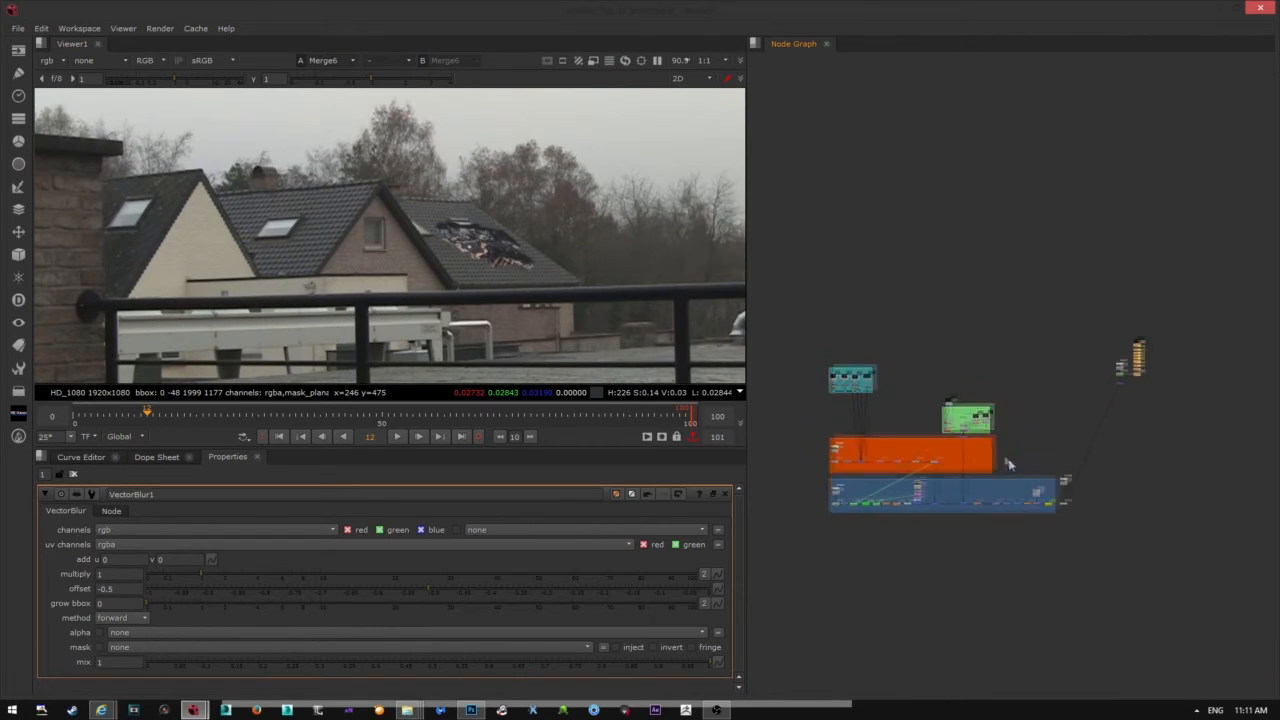
{"action": "scroll", "coordinate": [955, 437], "scroll_direction": "up", "scroll_amount": 5}
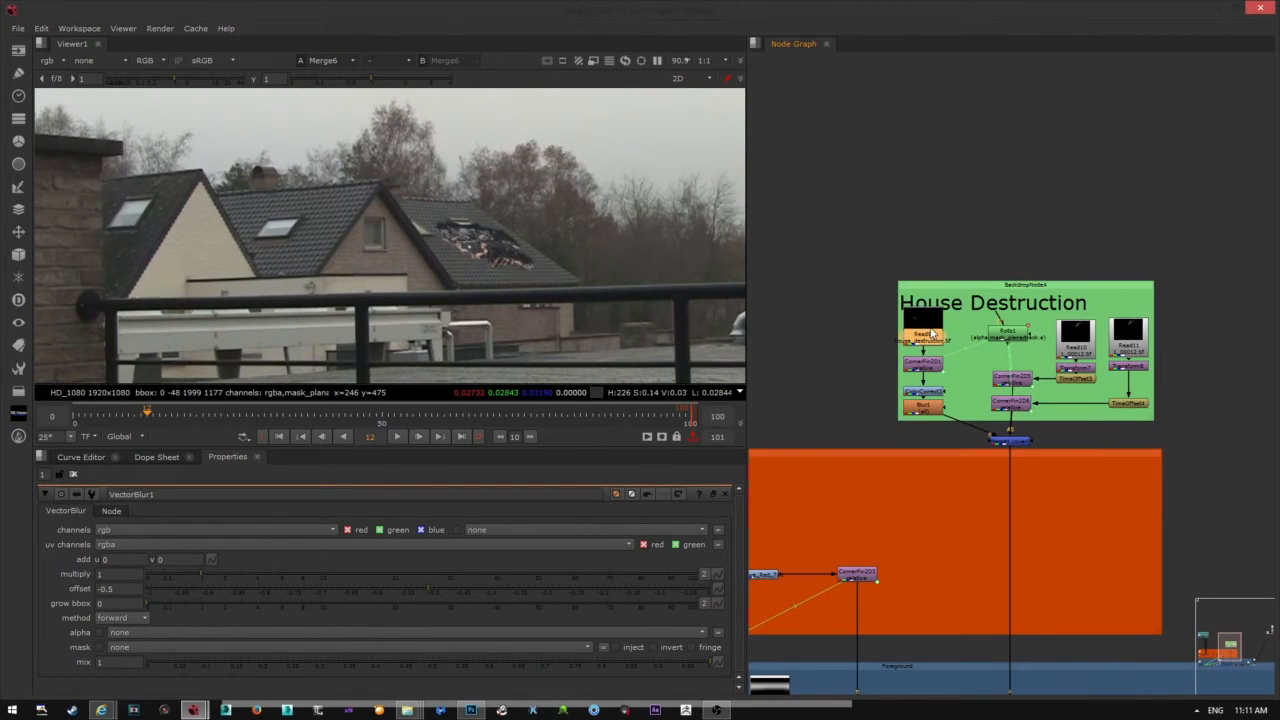
{"action": "middle_click_drag", "start_coordinate": [1019, 304], "coordinate": [922, 304]}
{"action": "scroll", "coordinate": [922, 294], "scroll_direction": "up", "scroll_amount": 3}
{"action": "left_click", "coordinate": [924, 439]}
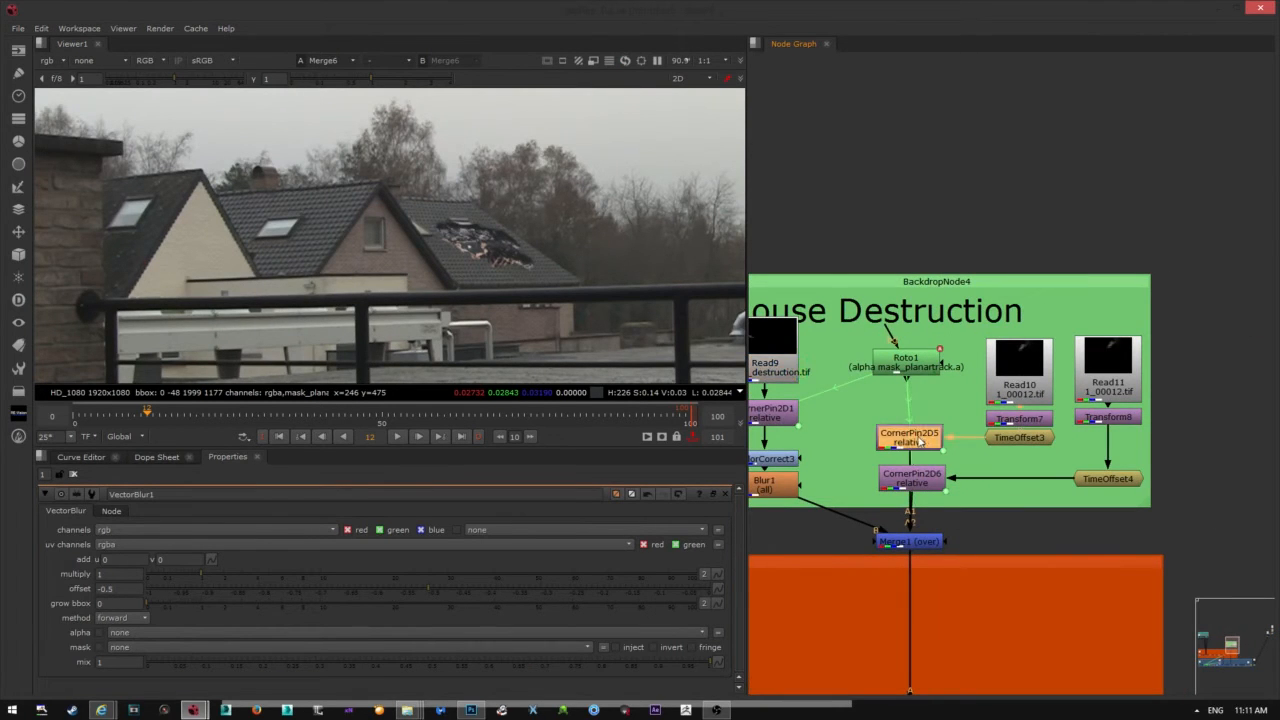
{"action": "left_click", "coordinate": [910, 478]}
{"action": "left_click", "coordinate": [909, 541]}
{"action": "middle_click_drag", "start_coordinate": [936, 442], "coordinate": [953, 438]}
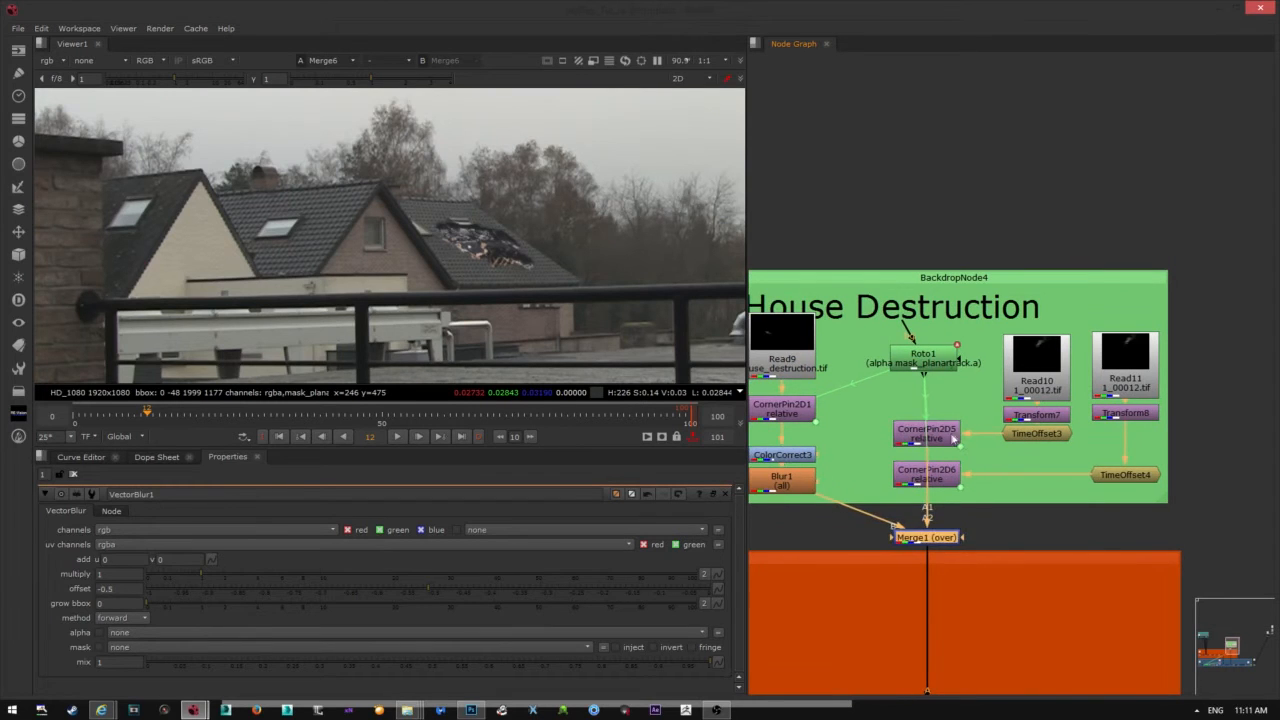
- Move CornerPin2D5 and CornerPin2D6 up under Roto1, bring Merge1 inside the backdrop and add dots to the TimeOffset3 and TimeOffset4 connections
{"action": "left_click_drag", "start_coordinate": [953, 438], "coordinate": [953, 397]}
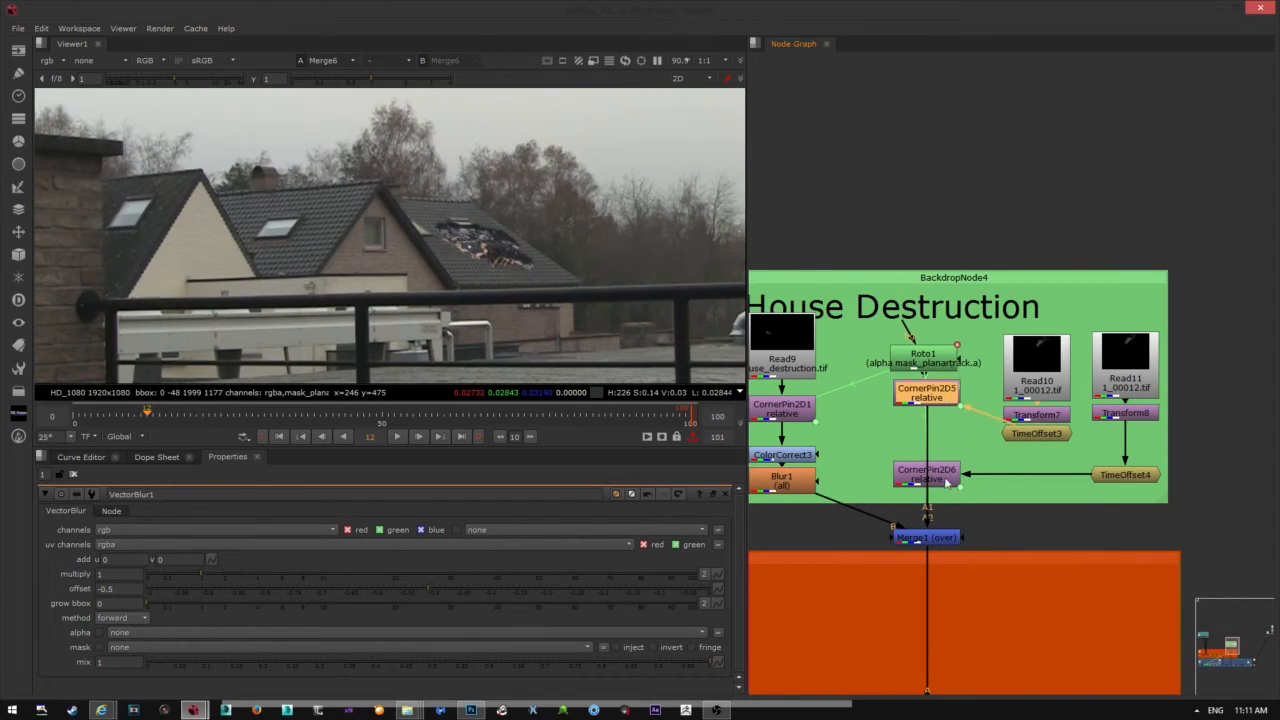
{"action": "left_click_drag", "start_coordinate": [947, 483], "coordinate": [947, 442]}
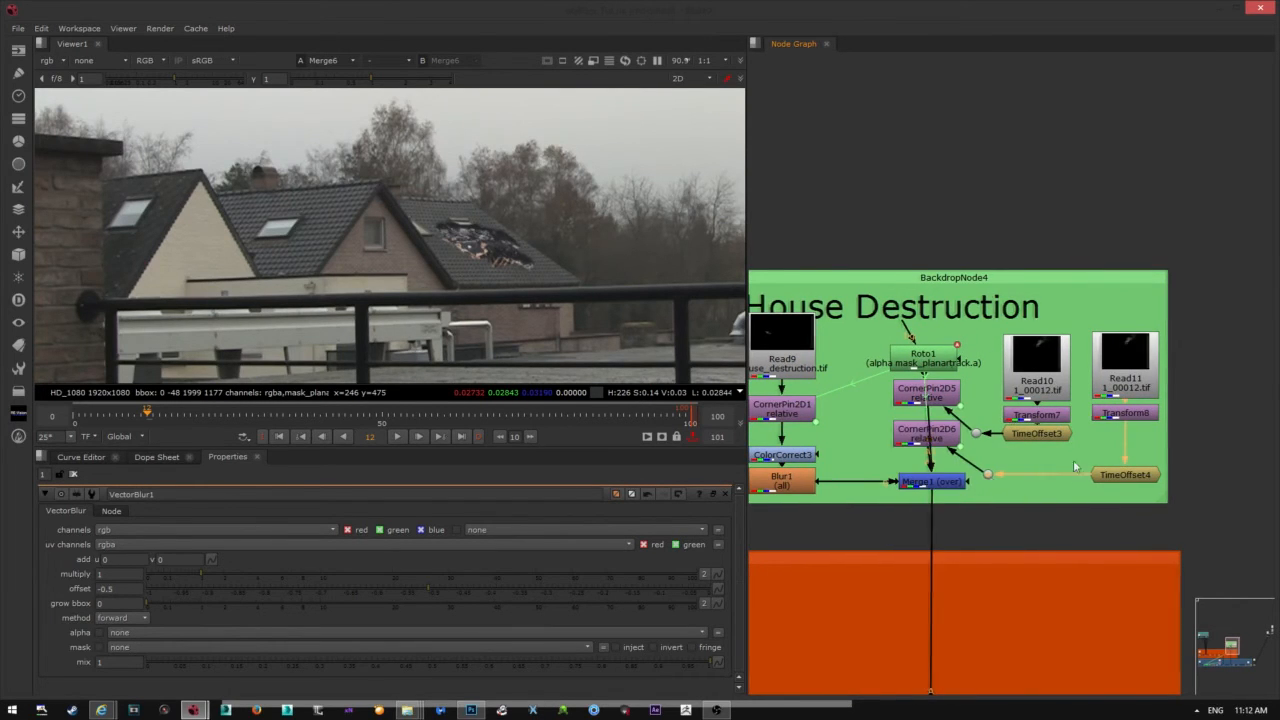
{"action": "middle_click_drag", "start_coordinate": [1073, 460], "coordinate": [1135, 444]}
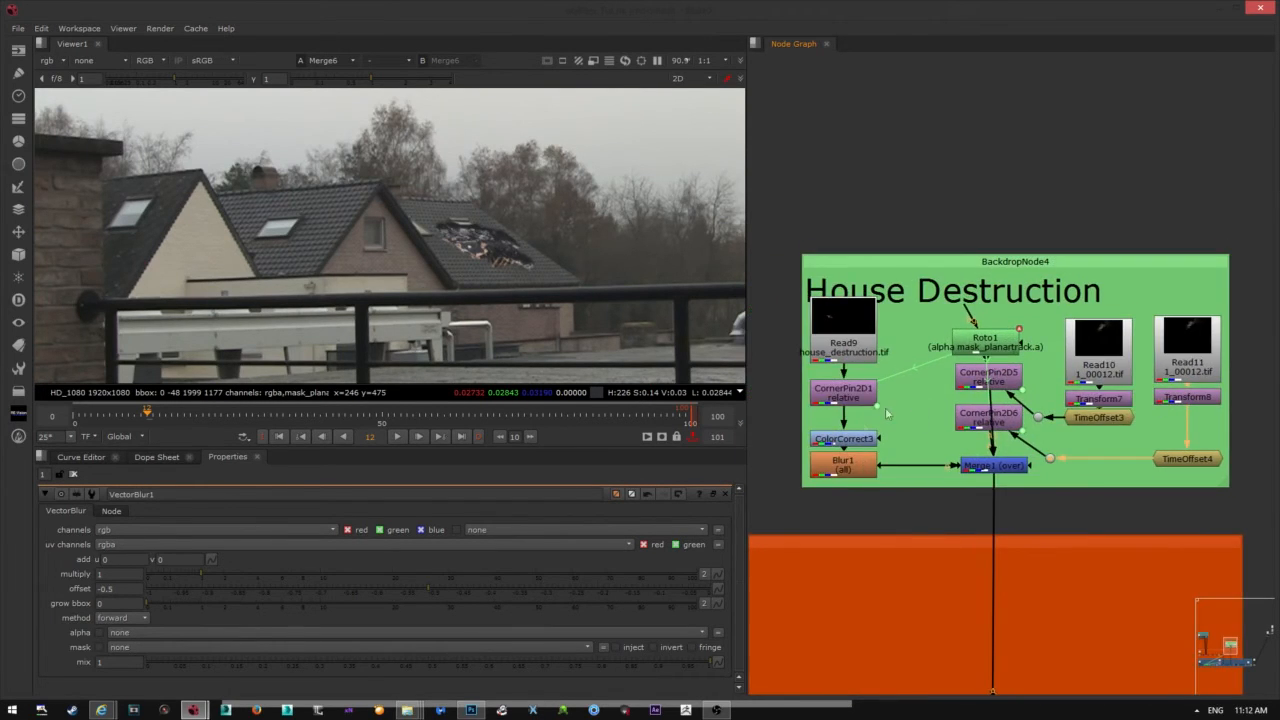
- View the Read9 house_destruction.tif source and the output of CornerPin2D1 in the viewer
{"action": "scroll", "coordinate": [885, 407], "scroll_direction": "up", "scroll_amount": 1}
{"action": "scroll", "coordinate": [867, 322], "scroll_direction": "up", "scroll_amount": 2}
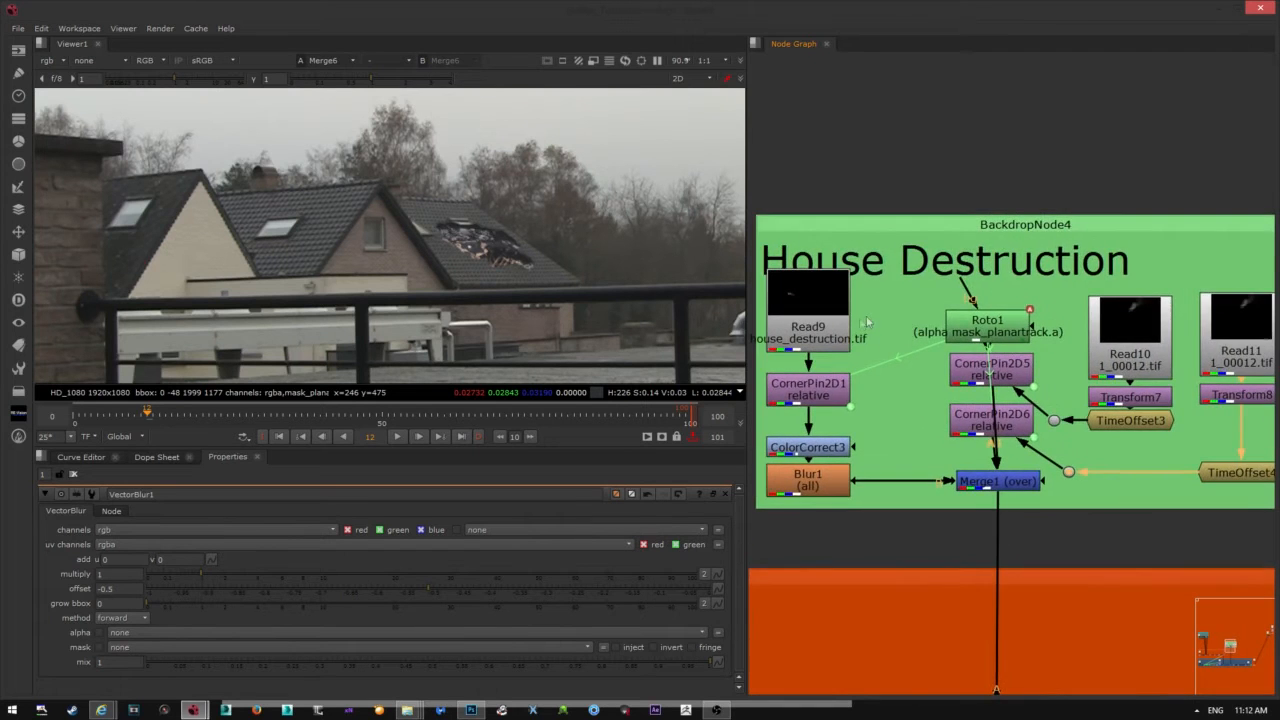
{"action": "scroll", "coordinate": [808, 335], "scroll_direction": "down", "scroll_amount": 2}
{"action": "left_click", "coordinate": [812, 338]}
{"action": "key", "text": "1"}
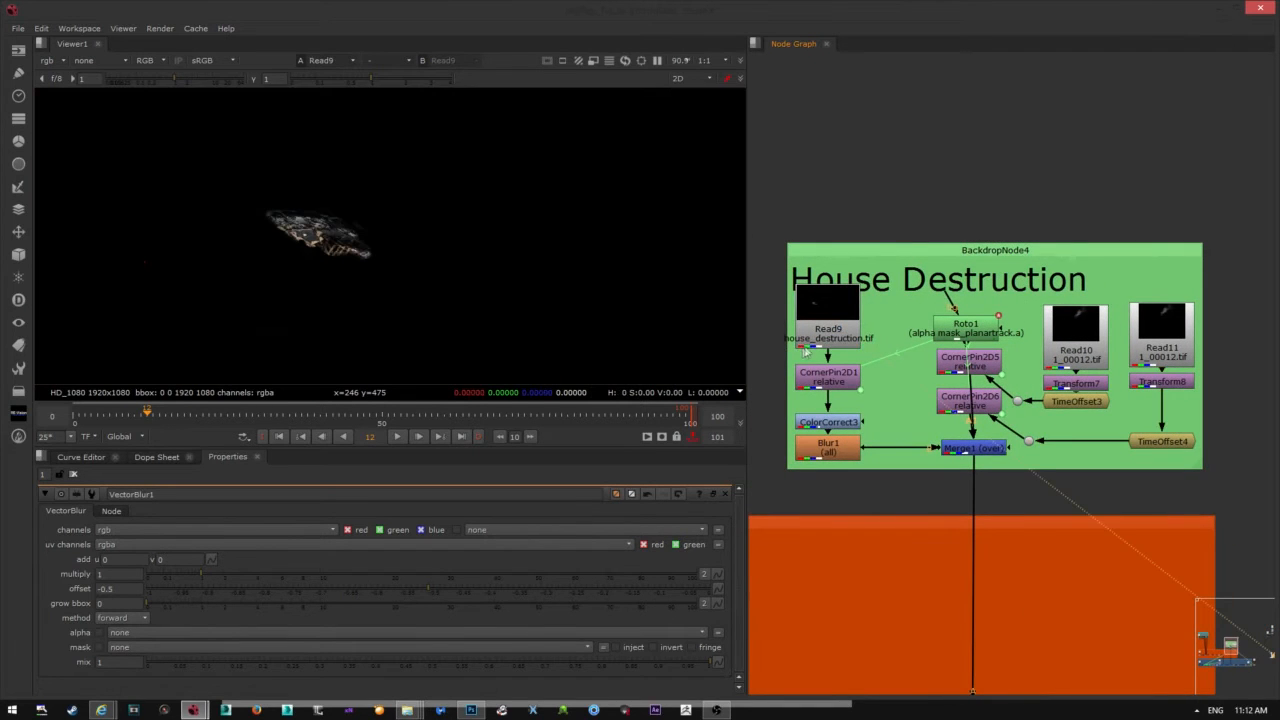
{"action": "middle_click_drag", "start_coordinate": [870, 369], "coordinate": [852, 367]}
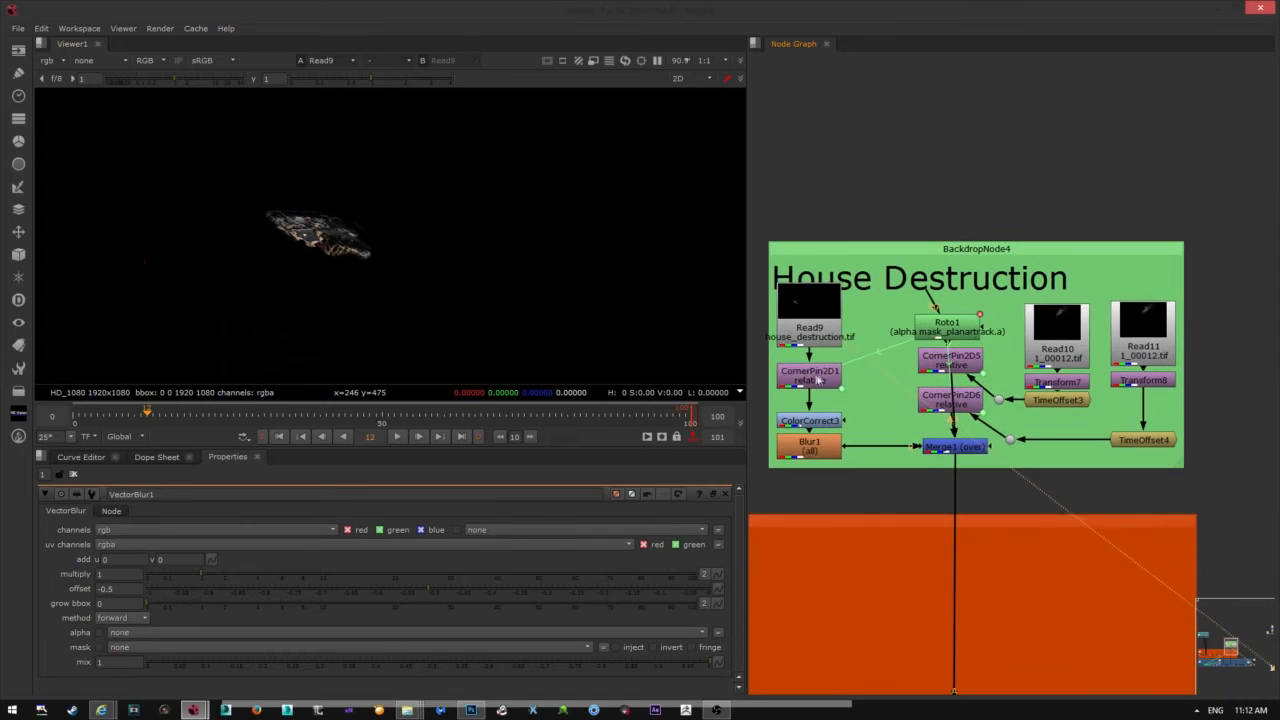
{"action": "left_click", "coordinate": [814, 375]}
{"action": "key", "text": "1"}
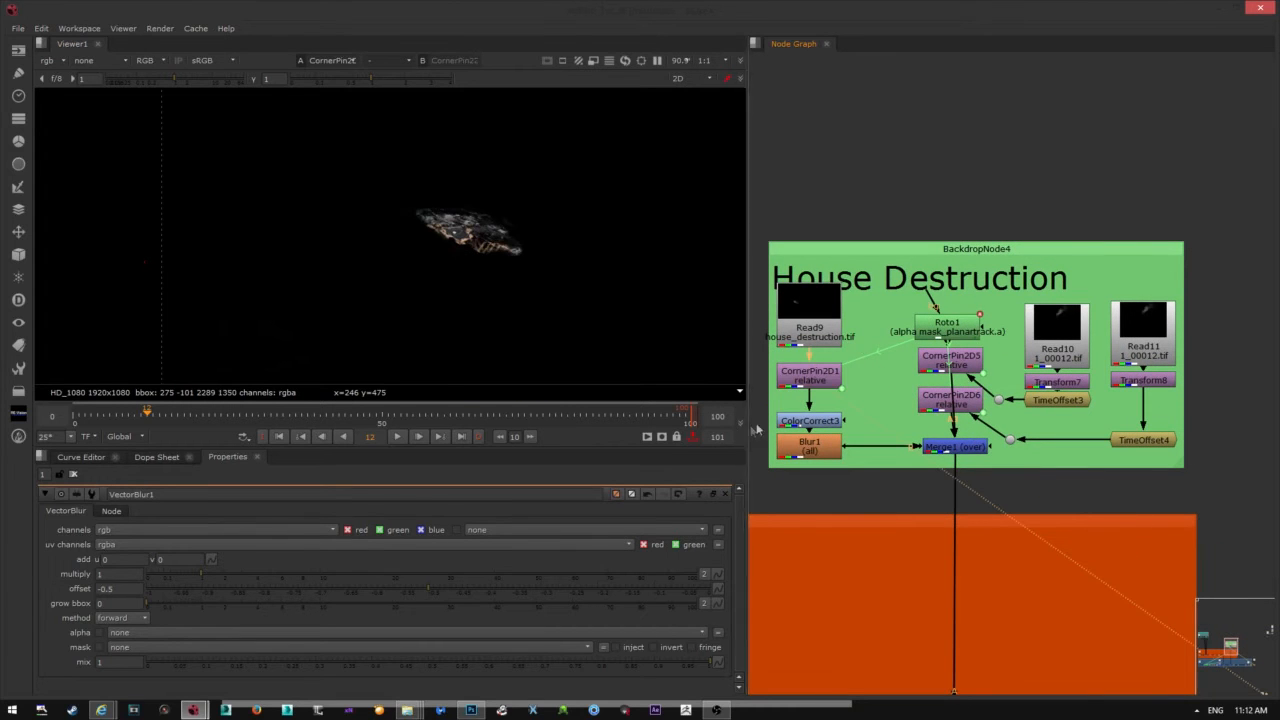
- View the outputs of ColorCorrect3 and Blur1, and nudge ColorCorrect3 slightly up from Blur1
{"action": "middle_click_drag", "start_coordinate": [808, 439], "coordinate": [829, 423]}
{"action": "left_click", "coordinate": [828, 417]}
{"action": "key", "text": "1"}
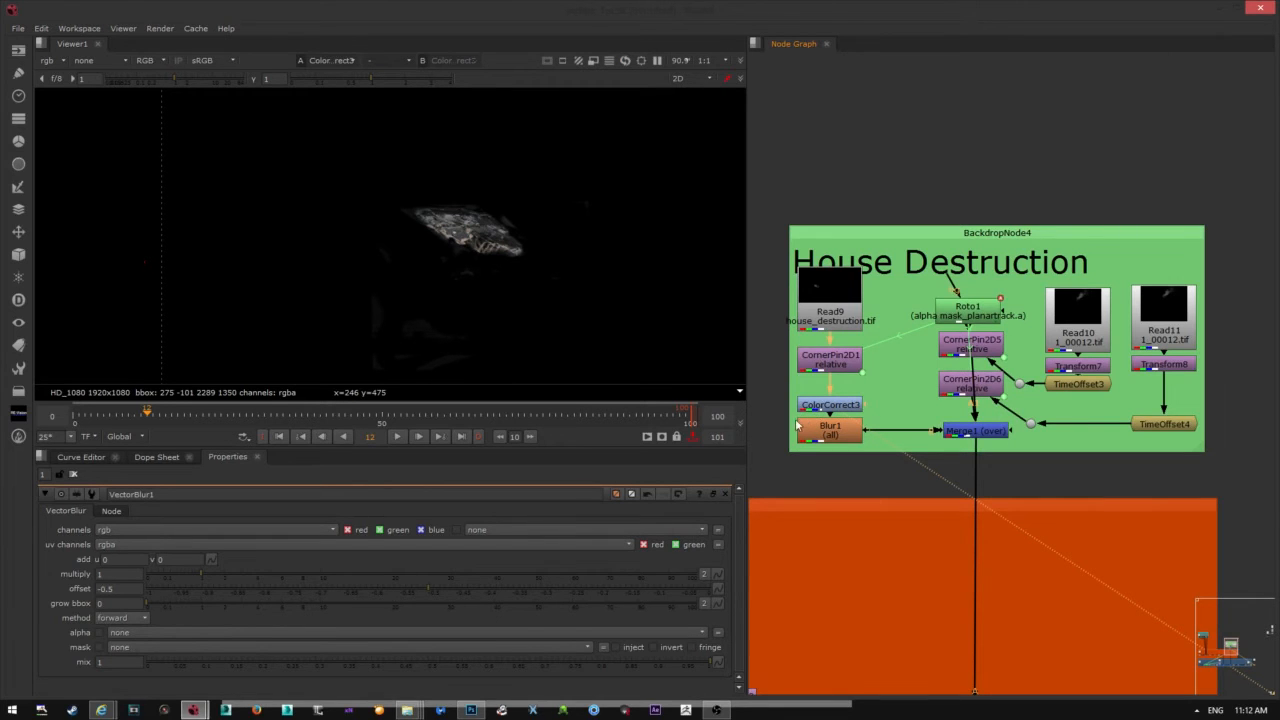
{"action": "mouse_move", "coordinate": [939, 370]}
{"action": "middle_mouse_down"}
{"action": "mouse_move", "coordinate": [277, 416]}
{"action": "mouse_move", "coordinate": [964, 359]}
{"action": "mouse_move", "coordinate": [952, 363]}
{"action": "middle_mouse_up"}
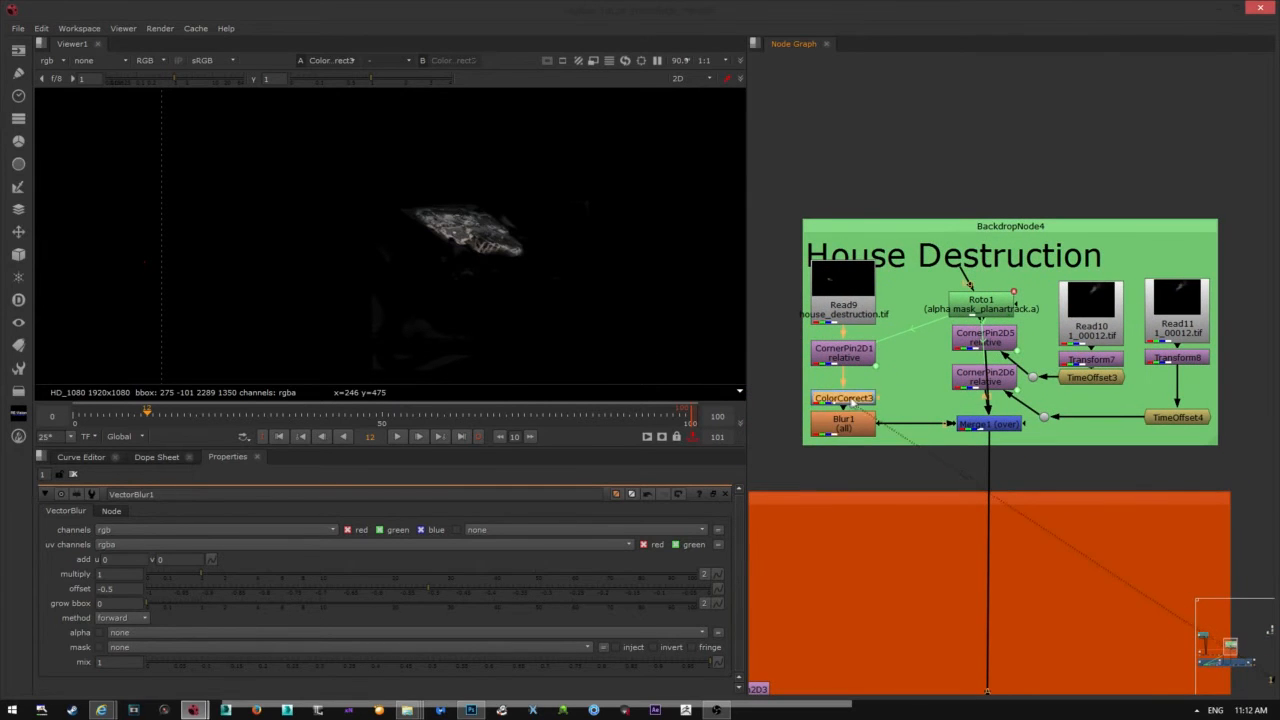
{"action": "left_click_drag", "start_coordinate": [853, 400], "coordinate": [853, 392]}
{"action": "left_click", "coordinate": [842, 424]}
{"action": "key", "text": "1"}
{"action": "middle_click_drag", "start_coordinate": [988, 342], "coordinate": [956, 358]}
{"action": "middle_click_drag", "start_coordinate": [823, 447], "coordinate": [839, 440]}
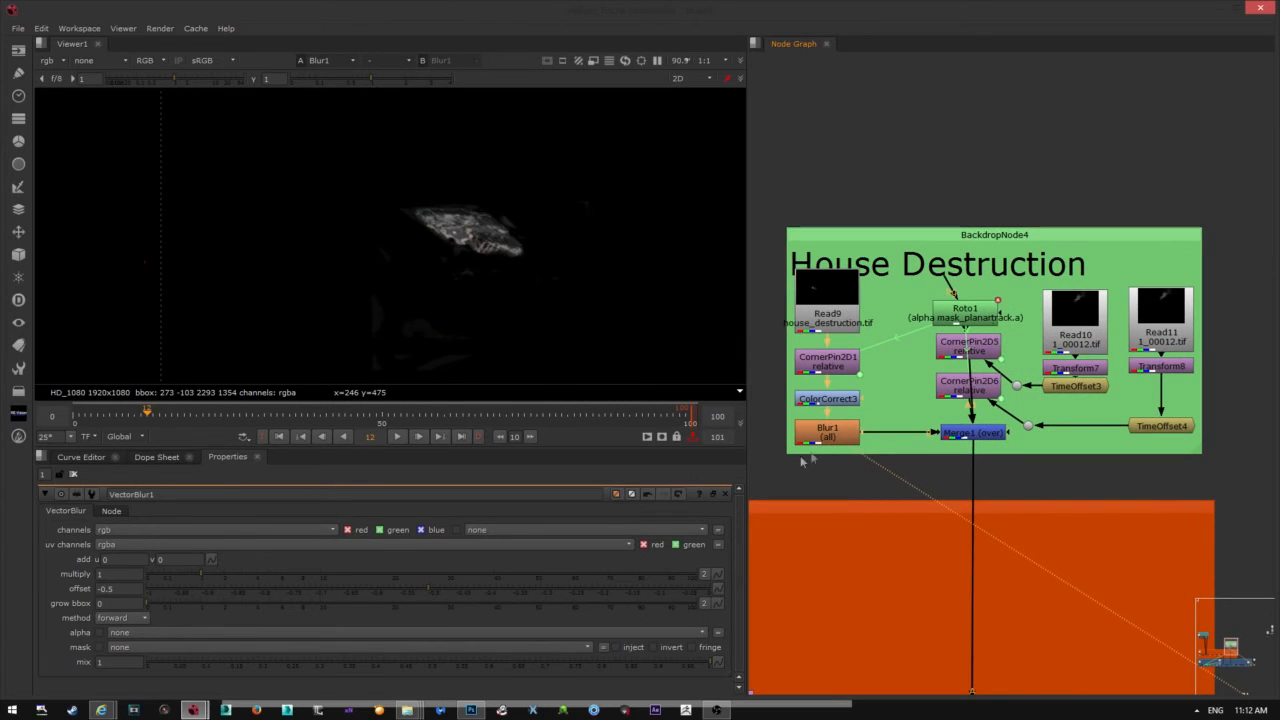
- Inspect Roto1 and CornerPin2D5, and view the Read10 and Read11 smoke sources in the viewer
{"action": "middle_click_drag", "start_coordinate": [980, 333], "coordinate": [892, 338]}
{"action": "left_click", "coordinate": [877, 320]}
{"action": "left_click", "coordinate": [876, 355]}
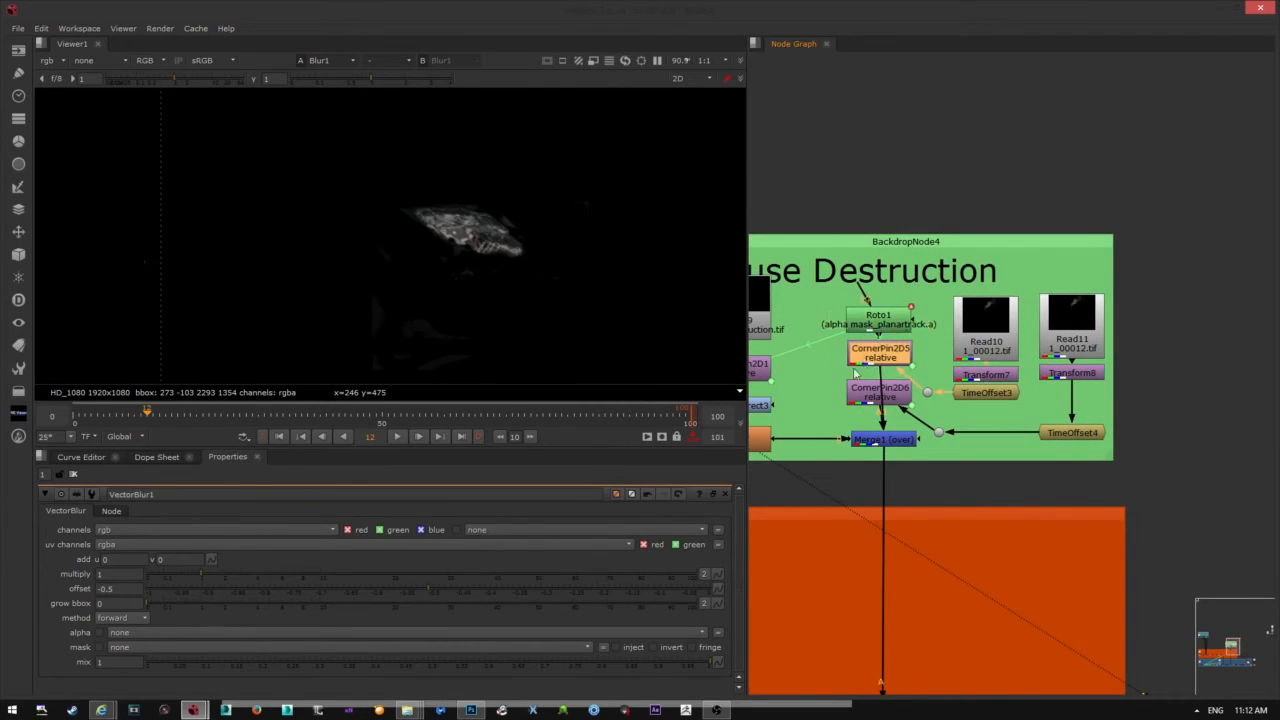
{"action": "middle_click_drag", "start_coordinate": [865, 390], "coordinate": [966, 395]}
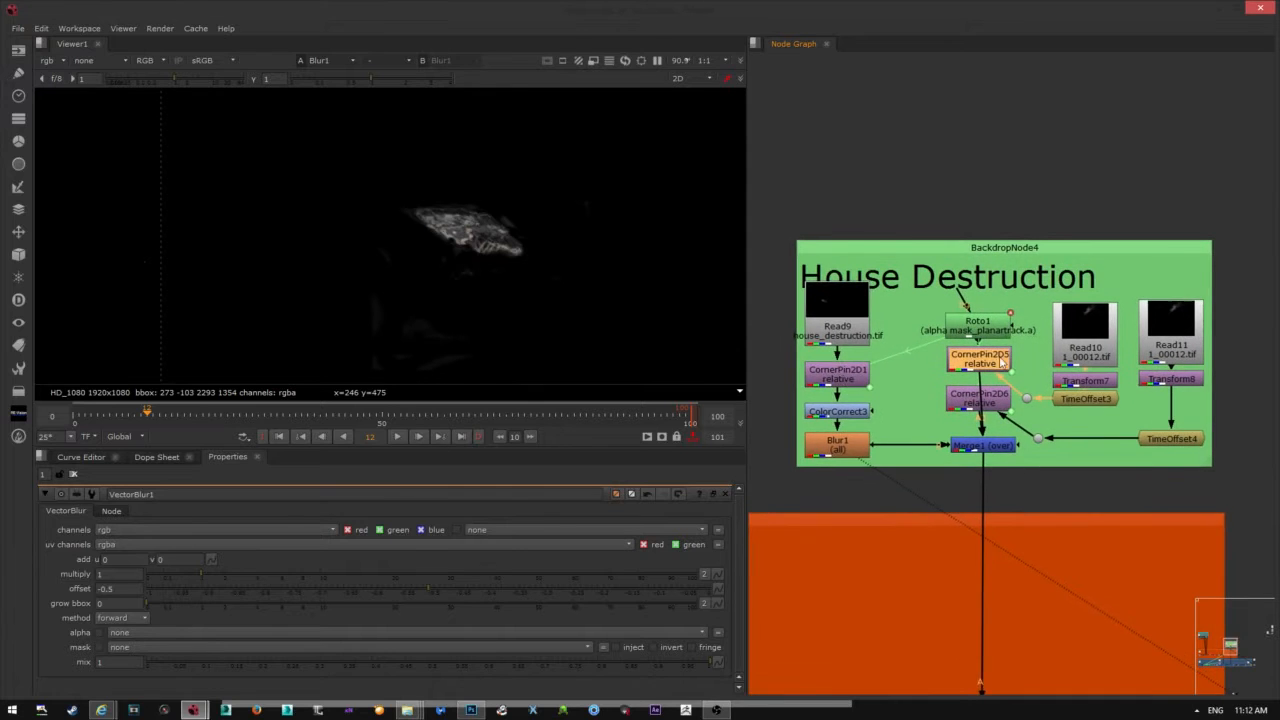
{"action": "middle_click_drag", "start_coordinate": [1113, 350], "coordinate": [1031, 350]}
{"action": "left_click", "coordinate": [1028, 348]}
{"action": "key", "text": "1"}
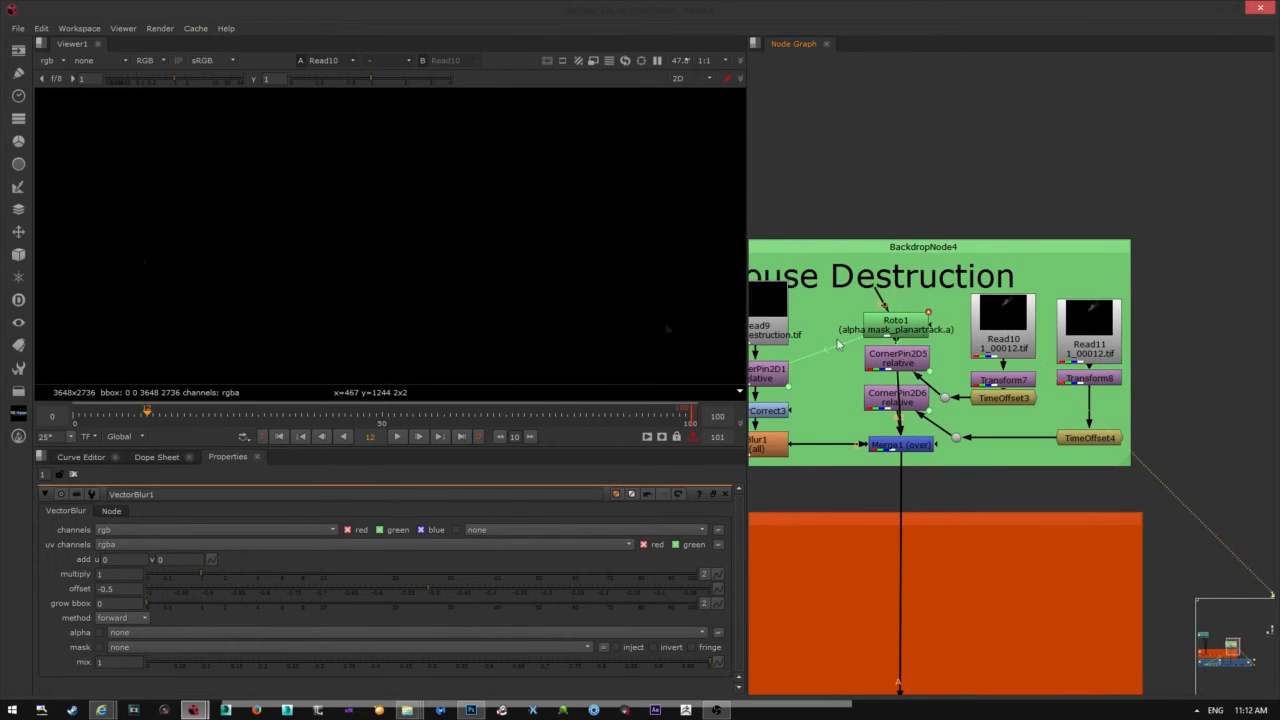
{"action": "scroll", "coordinate": [511, 278], "scroll_direction": "down", "scroll_amount": 5}
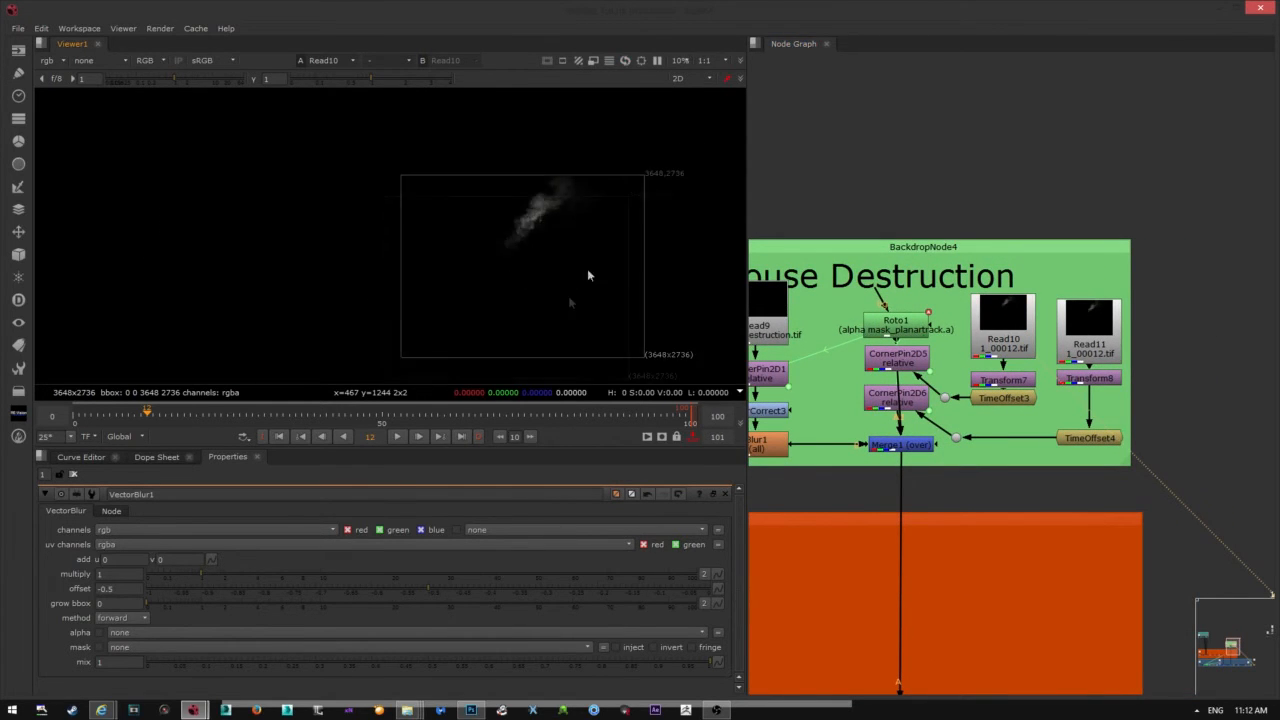
{"action": "key", "text": "1"}
{"action": "left_click_drag", "start_coordinate": [1068, 332], "coordinate": [1094, 328]}
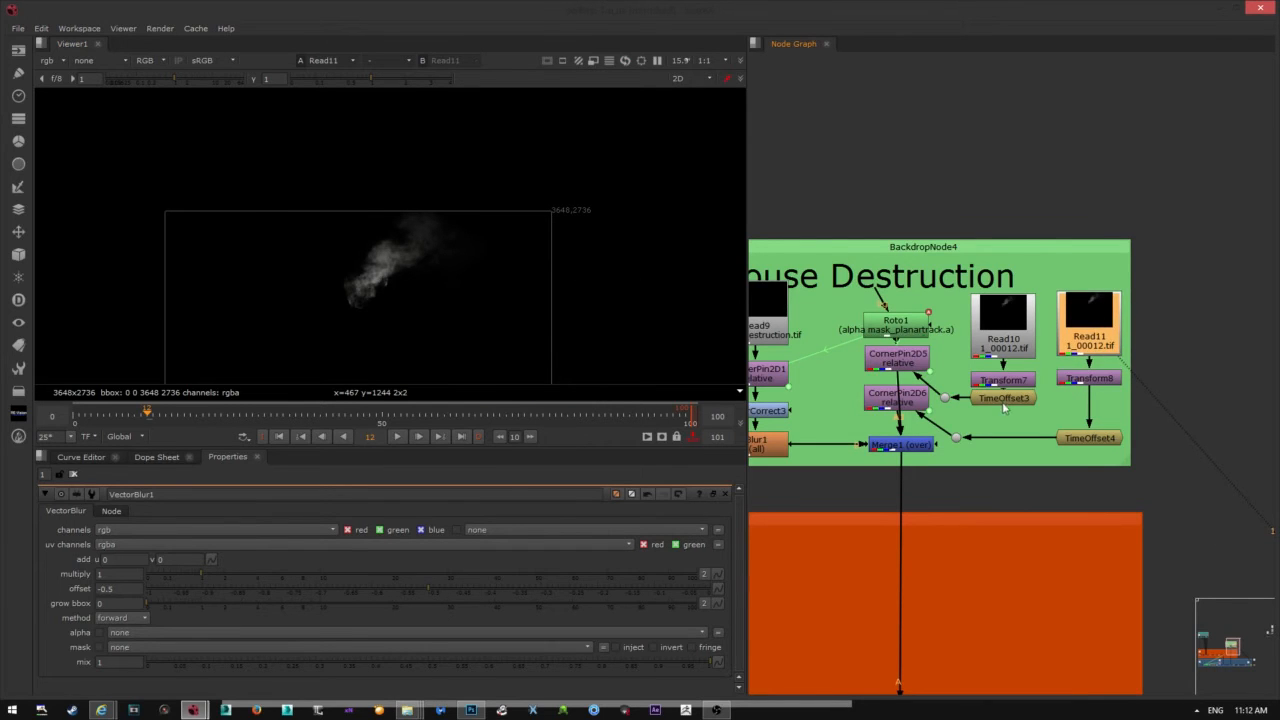
- View the TimeOffset3 output and inspect the frame offset settings of TimeOffset4 and TimeOffset3
{"action": "left_click", "coordinate": [1004, 402]}
{"action": "key", "text": "1"}
{"action": "left_click", "coordinate": [1076, 440]}
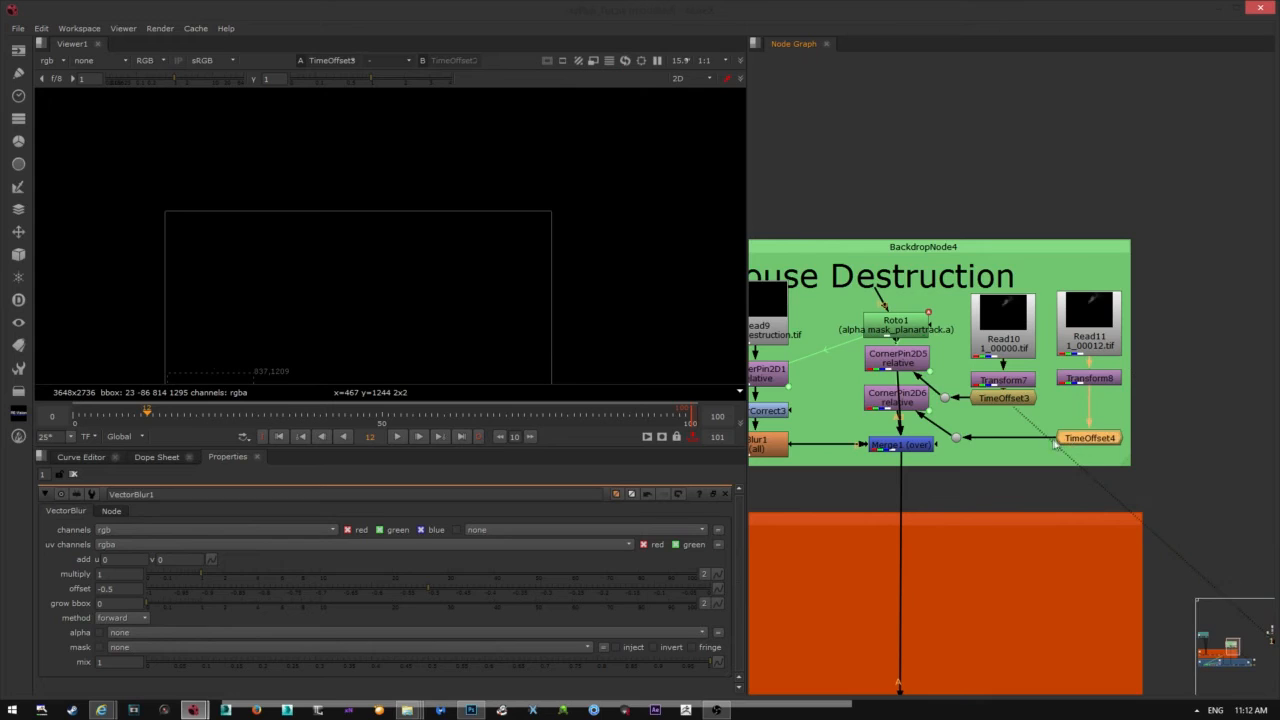
{"action": "double_click", "coordinate": [1088, 442]}
{"action": "left_click", "coordinate": [157, 531]}
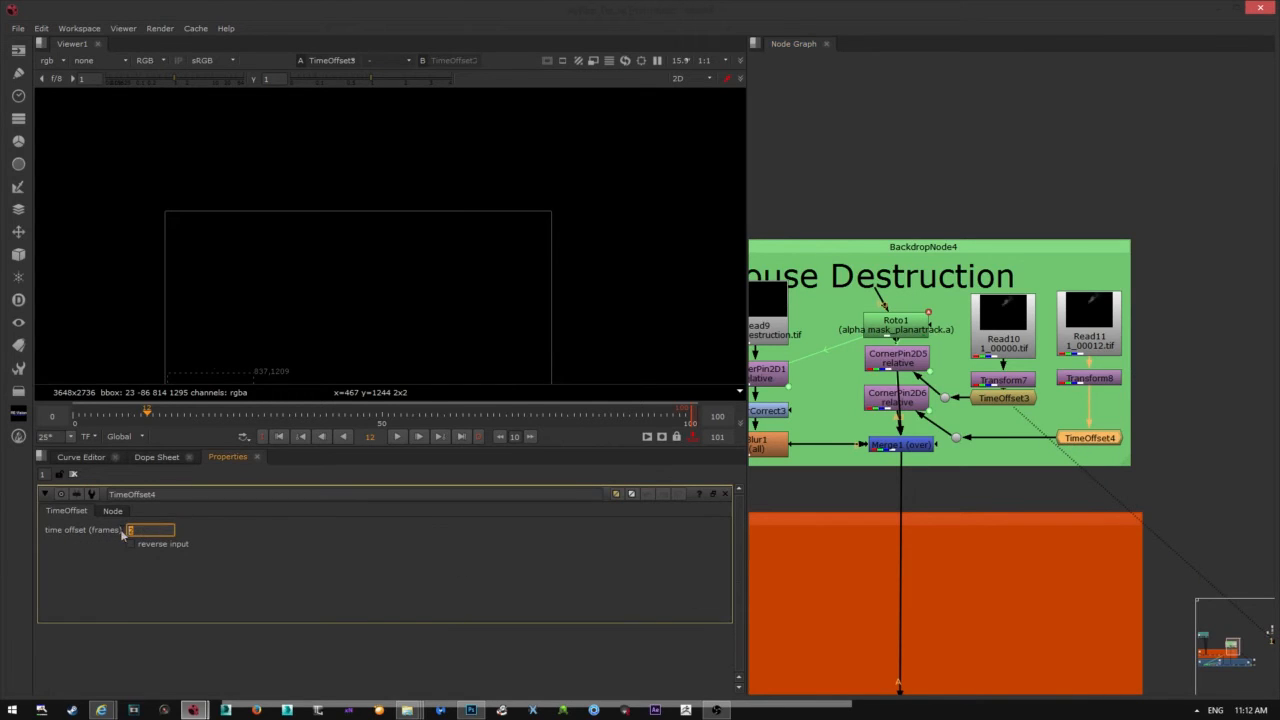
{"action": "double_click", "coordinate": [1006, 400]}
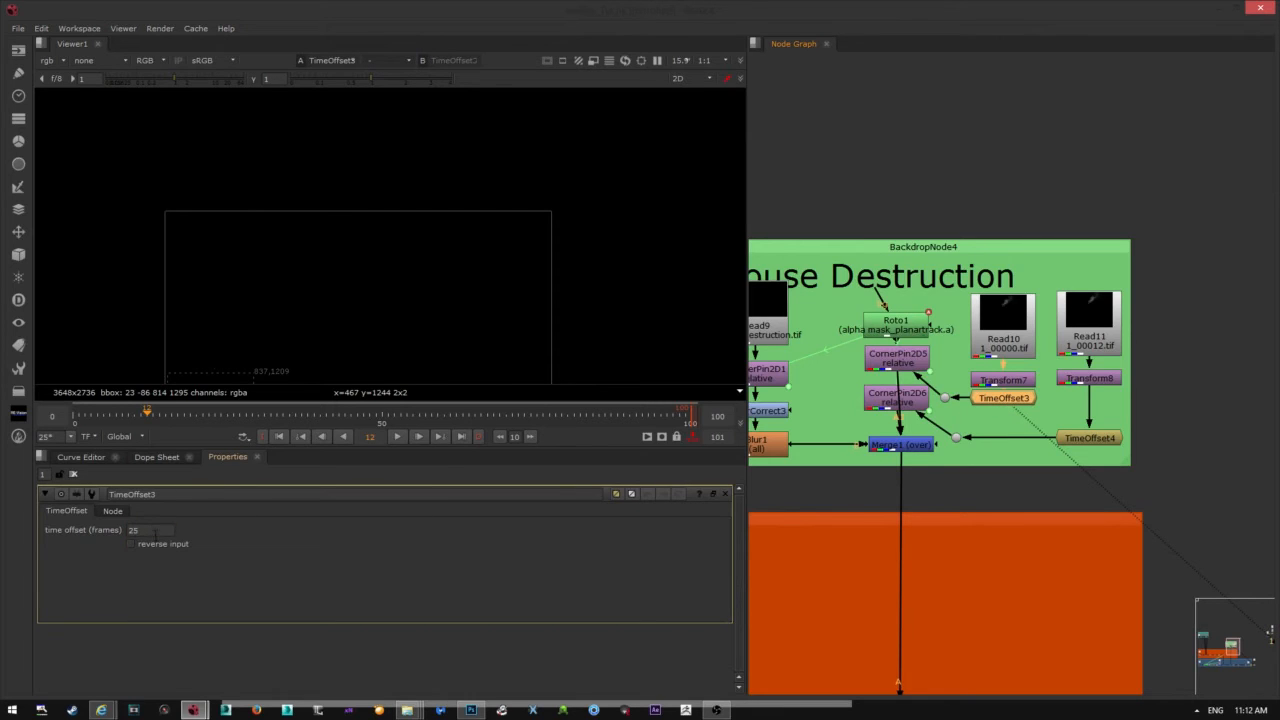
{"action": "left_click", "coordinate": [155, 532]}
{"action": "left_click", "coordinate": [1044, 402]}
- Nudge Transform7 up beneath Read10 and view the Merge1 output up close on the destroyed roof and smoke
{"action": "middle_click_drag", "start_coordinate": [982, 355], "coordinate": [1028, 354]}
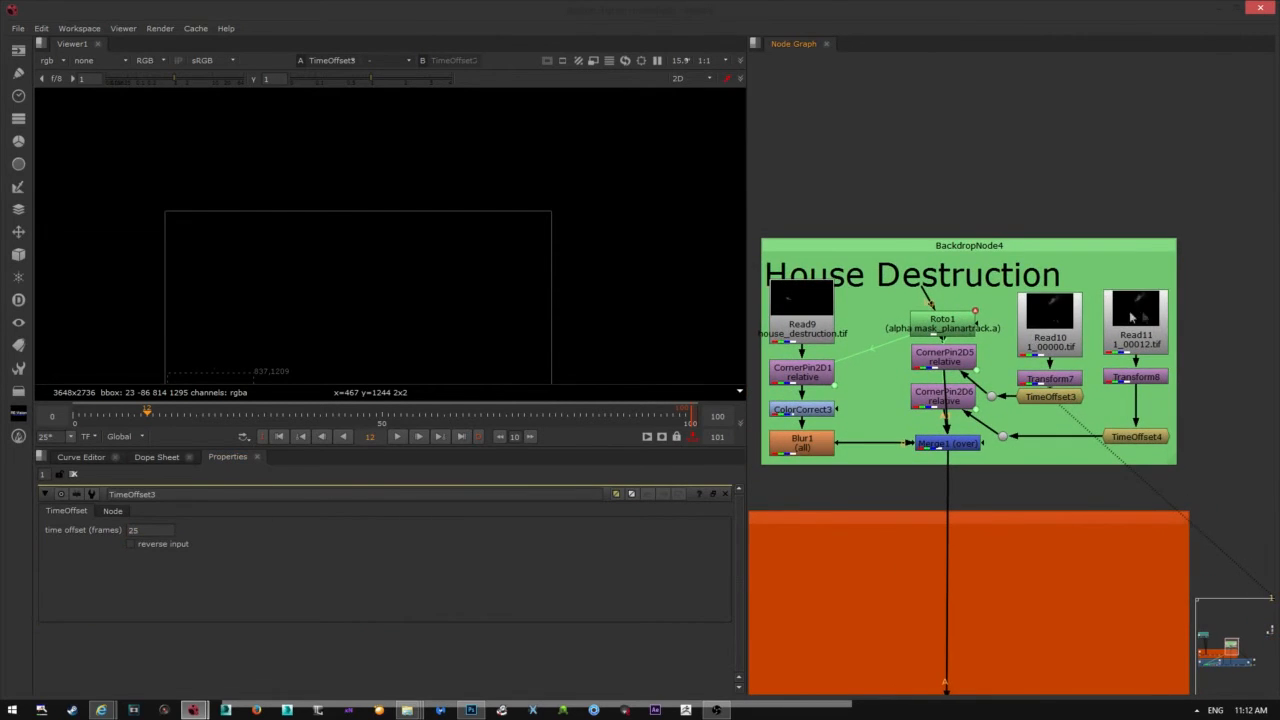
{"action": "left_click_drag", "start_coordinate": [1064, 385], "coordinate": [1065, 377]}
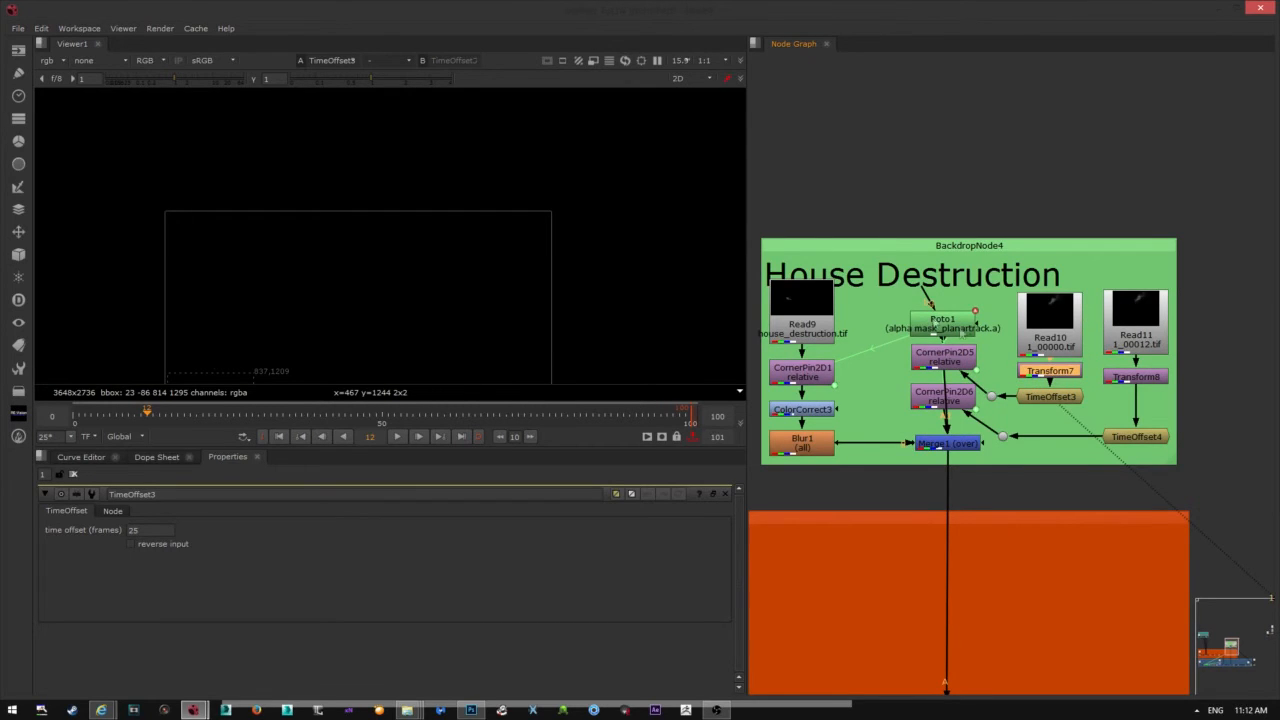
{"action": "left_click", "coordinate": [938, 445]}
{"action": "key", "text": "1"}
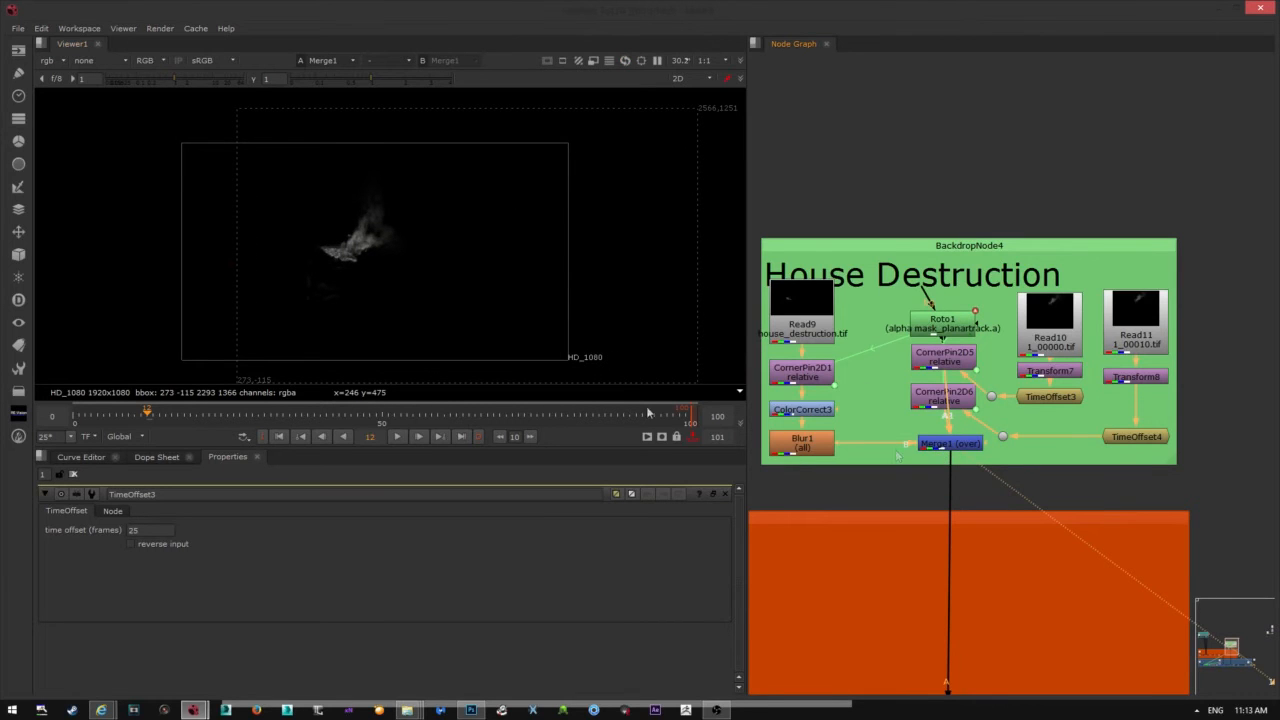
{"action": "middle_click_drag", "start_coordinate": [486, 267], "coordinate": [331, 243]}
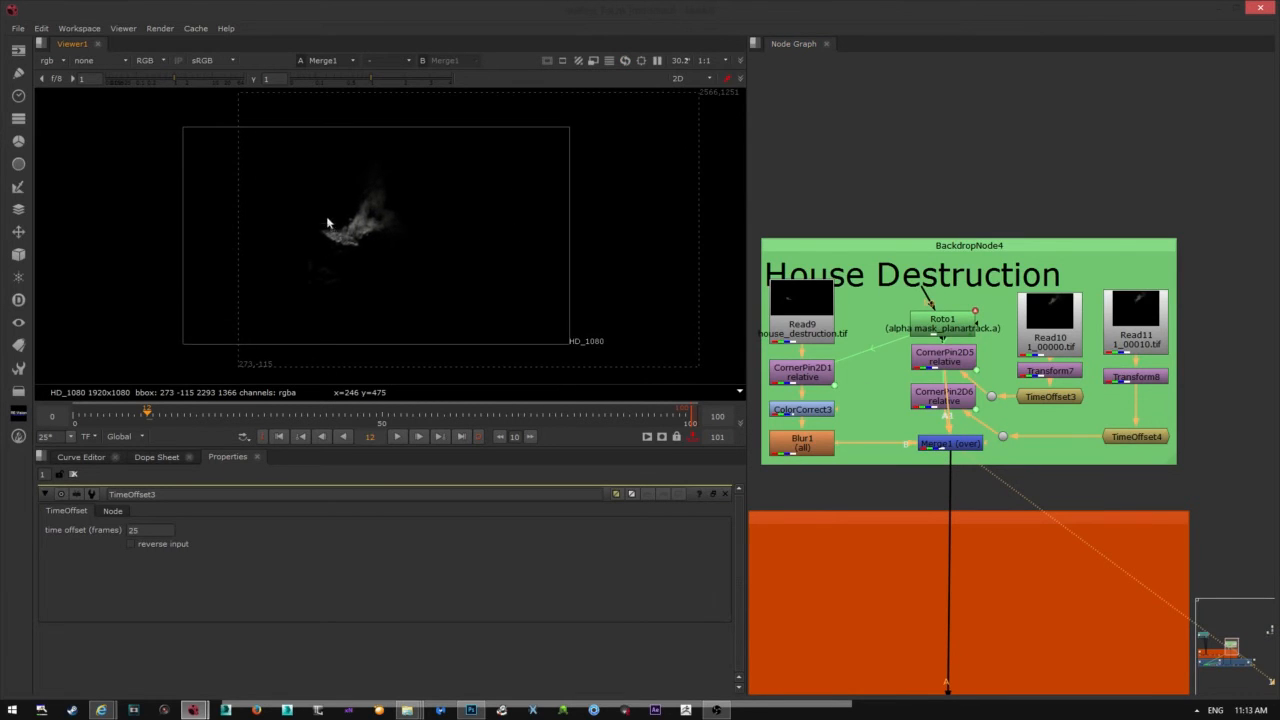
{"action": "scroll", "coordinate": [327, 222], "scroll_direction": "up", "scroll_amount": 6}
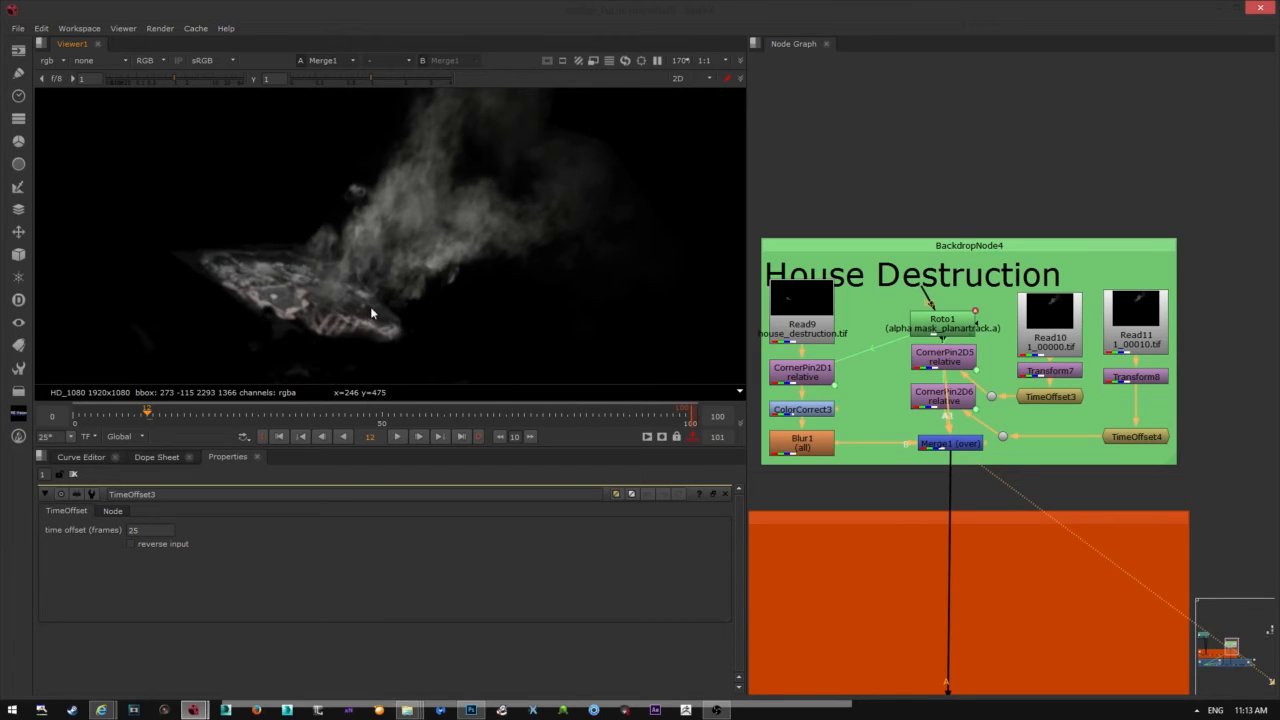
- Align Merge1 directly below CornerPin2D6 and go over the CornerPin2D1, CornerPin2D5 and CornerPin2D6 nodes in the House Destruction branch
{"action": "middle_click_drag", "start_coordinate": [990, 414], "coordinate": [1014, 409]}
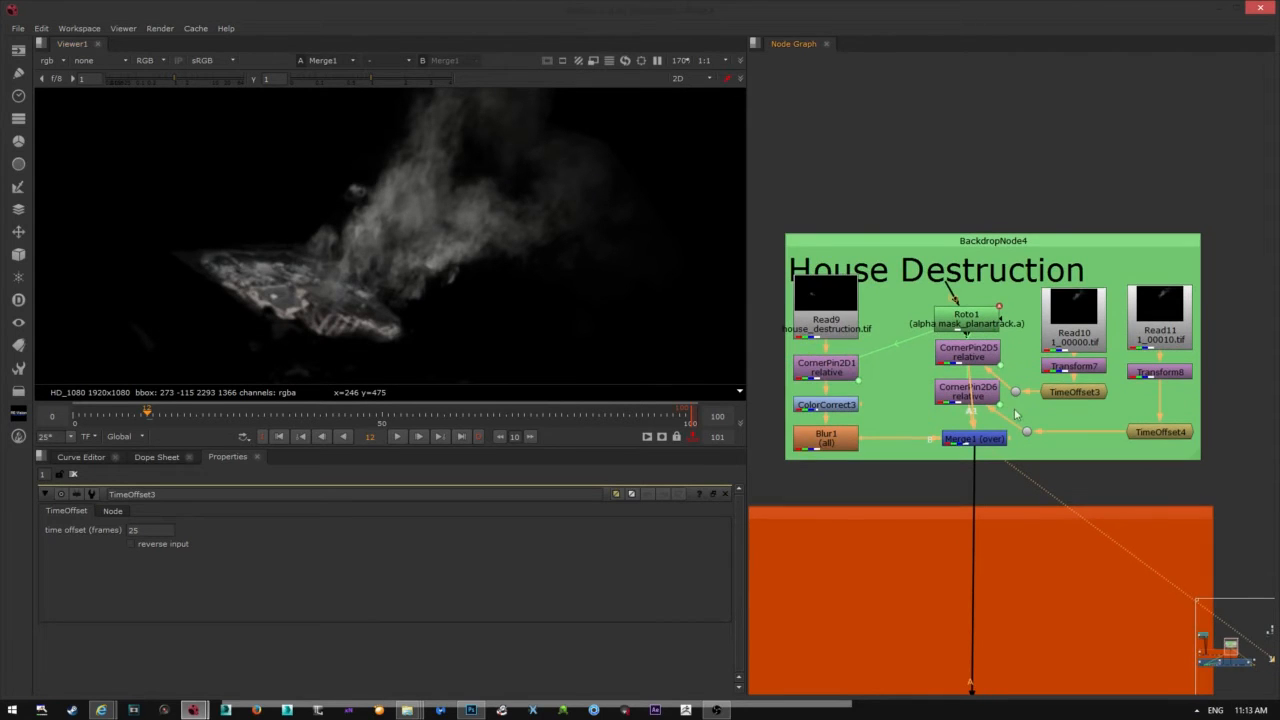
{"action": "left_click_drag", "start_coordinate": [968, 444], "coordinate": [965, 444]}
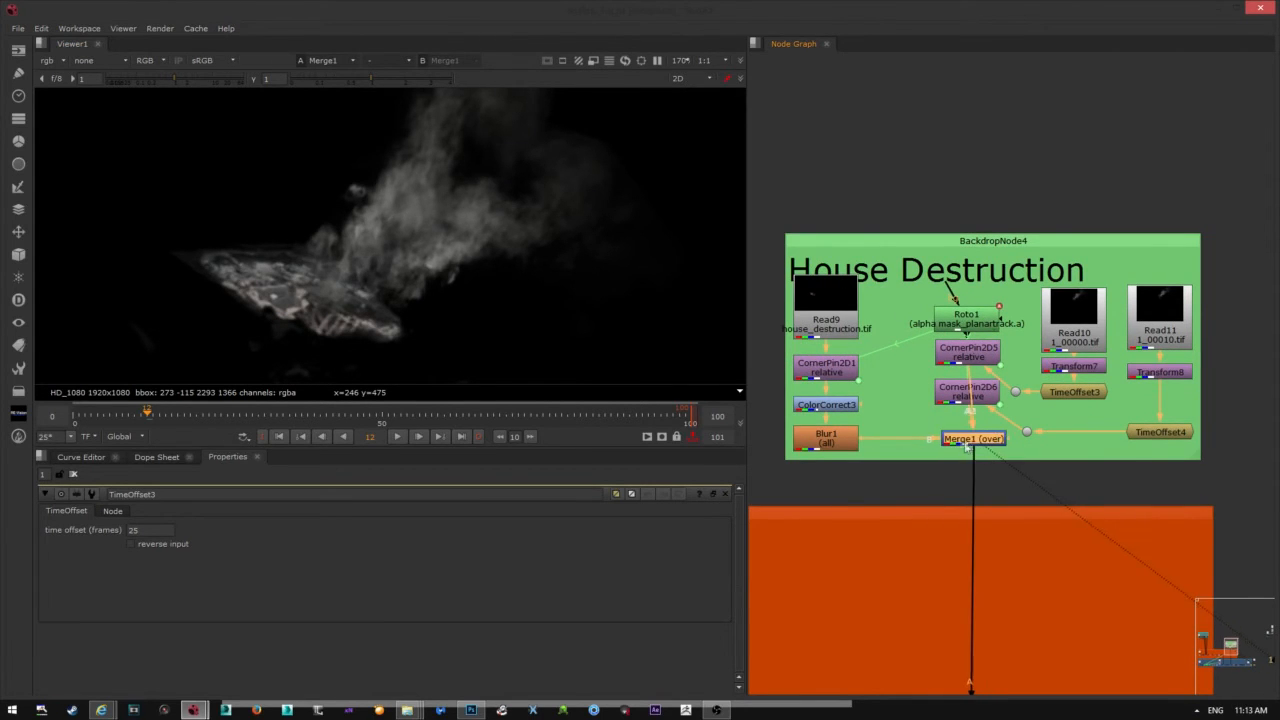
{"action": "middle_click_drag", "start_coordinate": [987, 414], "coordinate": [980, 427]}
{"action": "left_click", "coordinate": [821, 383]}
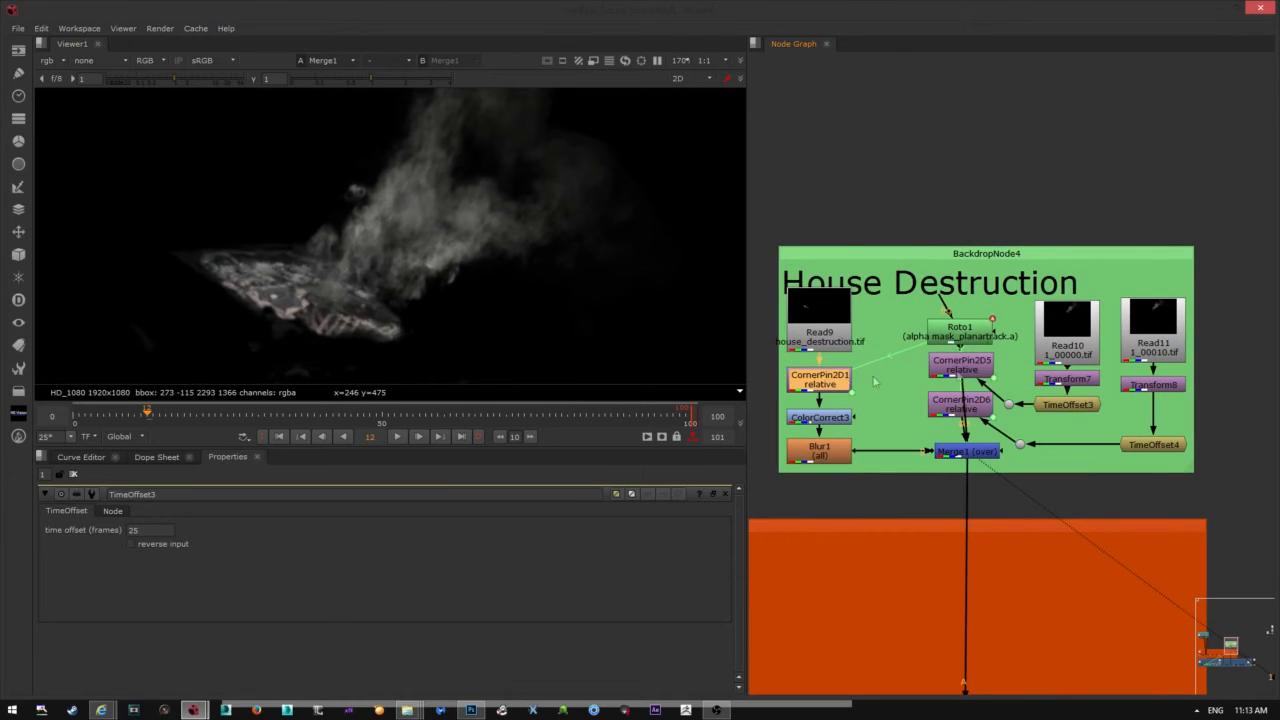
{"action": "left_click", "coordinate": [972, 370]}
{"action": "left_click", "coordinate": [978, 412]}
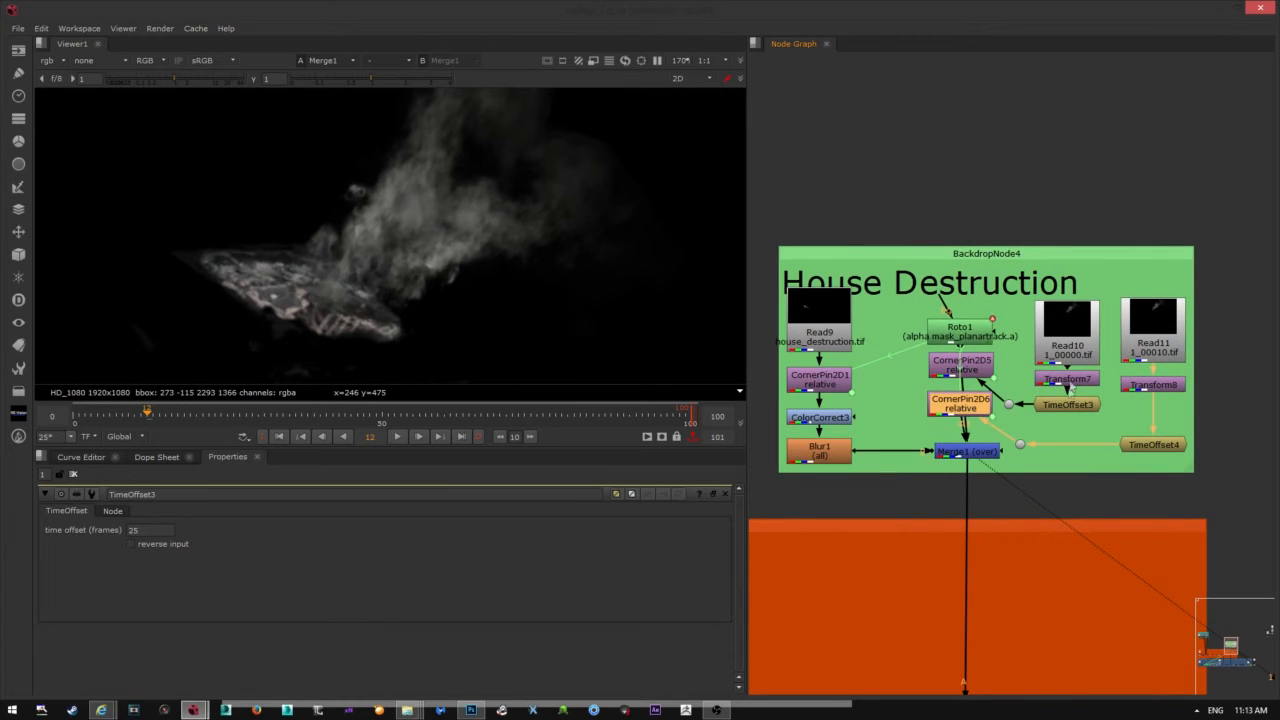
{"action": "middle_click_drag", "start_coordinate": [1009, 357], "coordinate": [989, 352]}
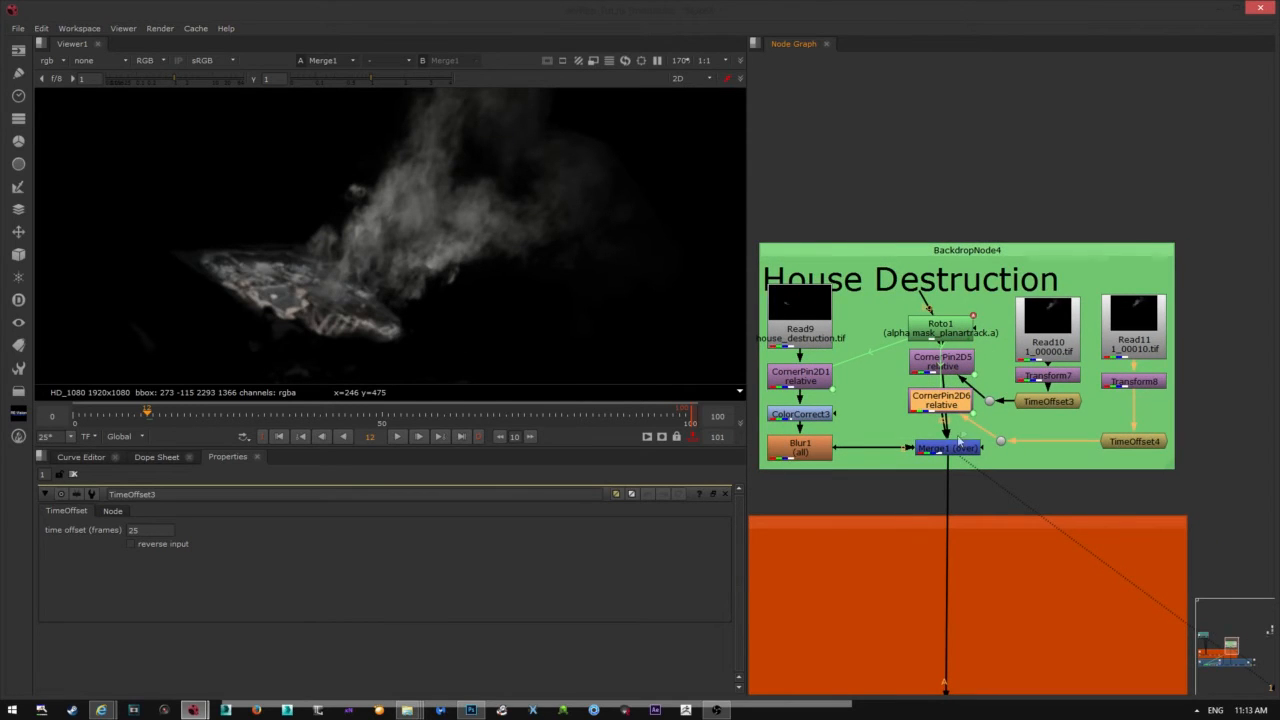
{"action": "left_click_drag", "start_coordinate": [951, 457], "coordinate": [945, 458]}
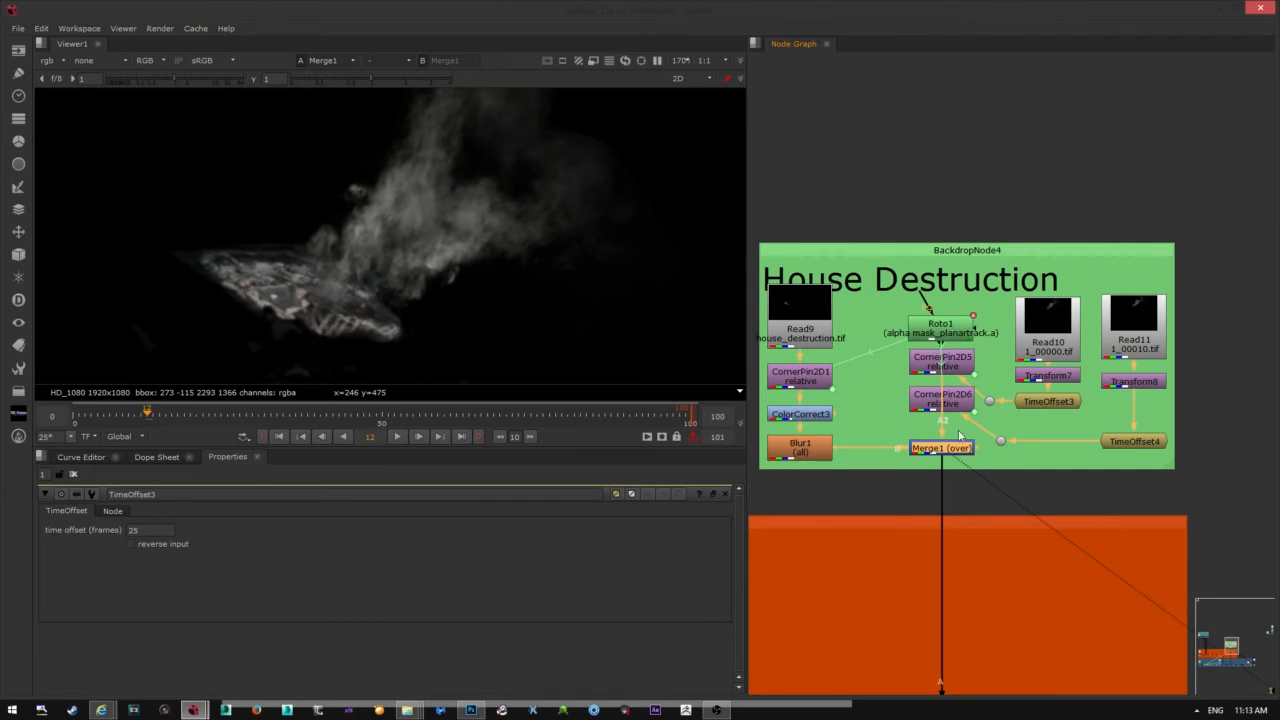
- Follow the House Destruction branch down to Merge5 in the Foreground backdrop and view its output
{"action": "middle_click_drag", "start_coordinate": [958, 436], "coordinate": [956, 398]}
{"action": "middle_click_drag", "start_coordinate": [935, 489], "coordinate": [975, 270]}
{"action": "mouse_move", "coordinate": [927, 366]}
{"action": "middle_mouse_down"}
{"action": "mouse_move", "coordinate": [973, 313]}
{"action": "mouse_move", "coordinate": [970, 150]}
{"action": "middle_mouse_up"}
{"action": "middle_click_drag", "start_coordinate": [955, 399], "coordinate": [929, 301]}
{"action": "left_click", "coordinate": [997, 500]}
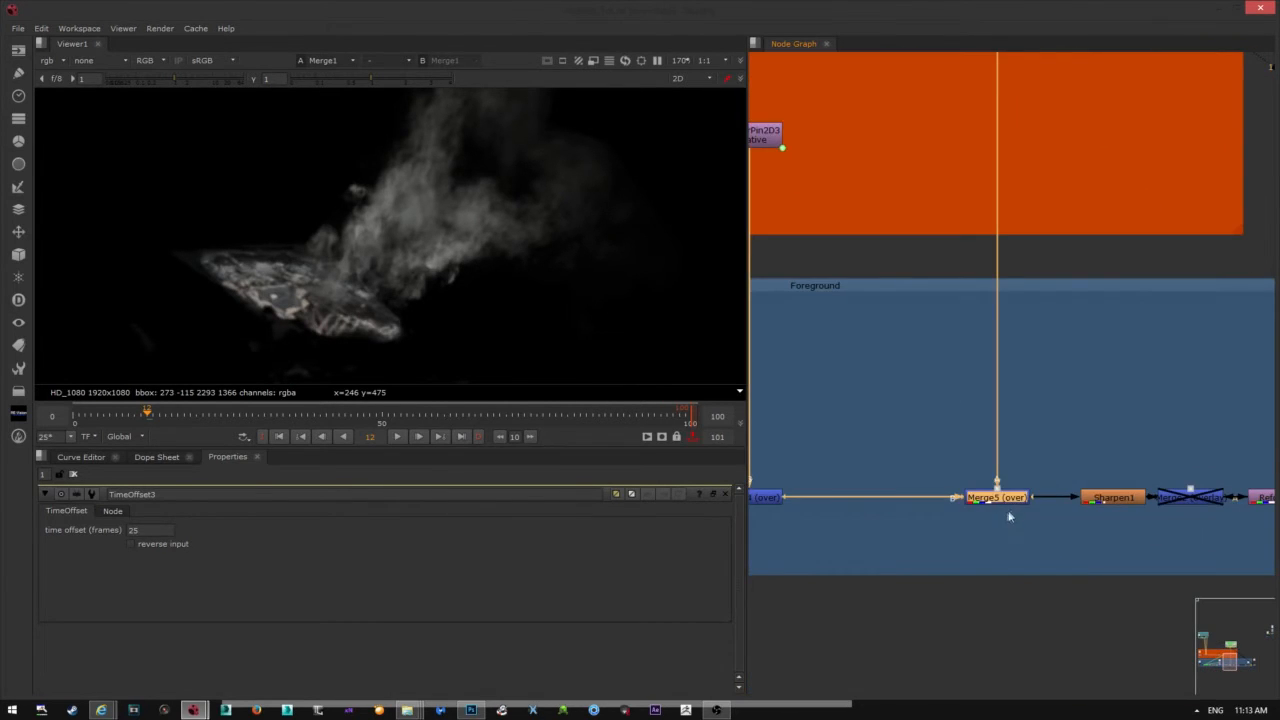
{"action": "left_click", "coordinate": [960, 529]}
{"action": "middle_click_drag", "start_coordinate": [1008, 427], "coordinate": [997, 456]}
{"action": "scroll", "coordinate": [997, 405], "scroll_direction": "down", "scroll_amount": 5}
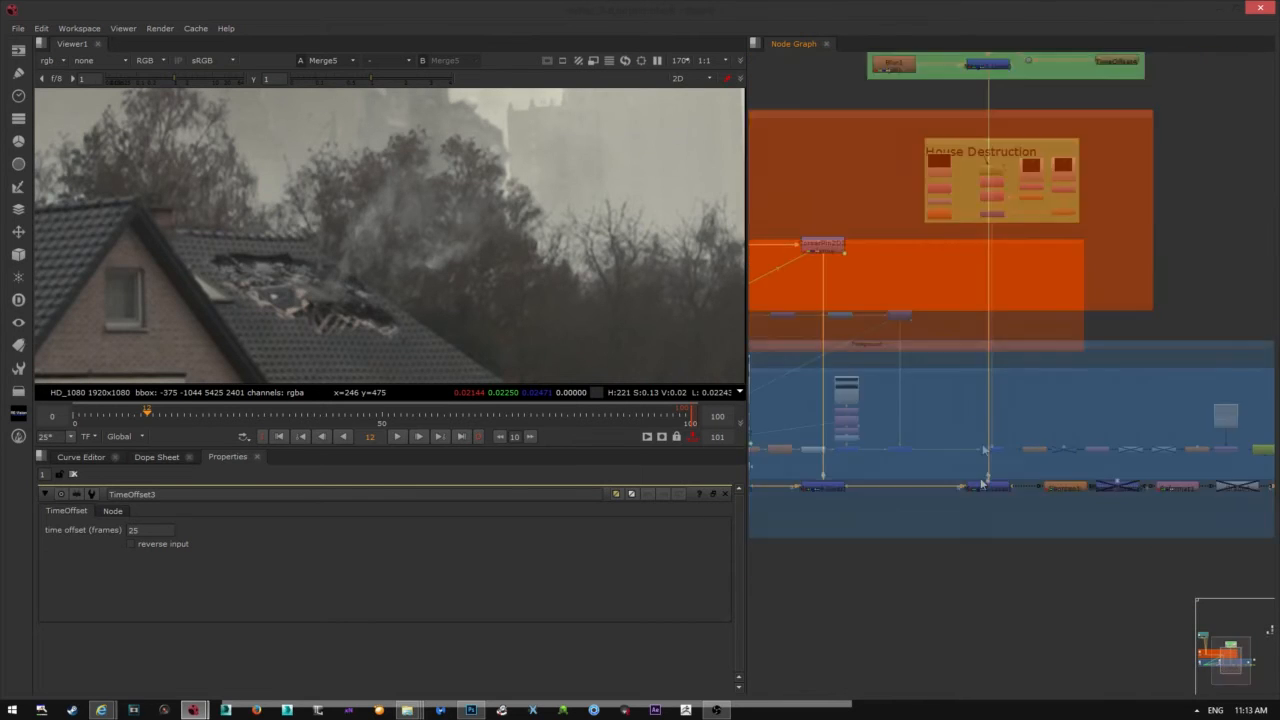
{"action": "middle_click_drag", "start_coordinate": [997, 405], "coordinate": [986, 431]}
- Select the whole House Destruction group and examine how it connects past MattePainting into the Foreground branch
{"action": "left_click_drag", "start_coordinate": [1130, 130], "coordinate": [880, 262]}
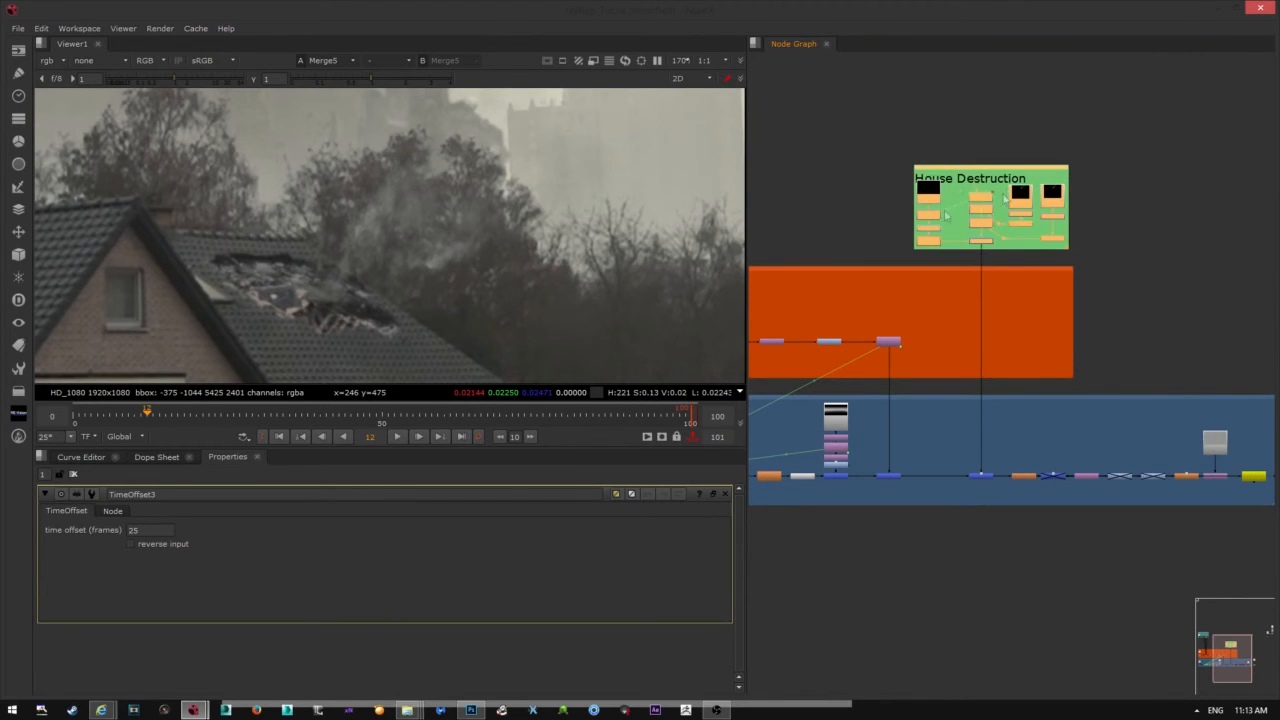
{"action": "middle_click_drag", "start_coordinate": [950, 319], "coordinate": [996, 278]}
{"action": "middle_click_drag", "start_coordinate": [908, 438], "coordinate": [1060, 437]}
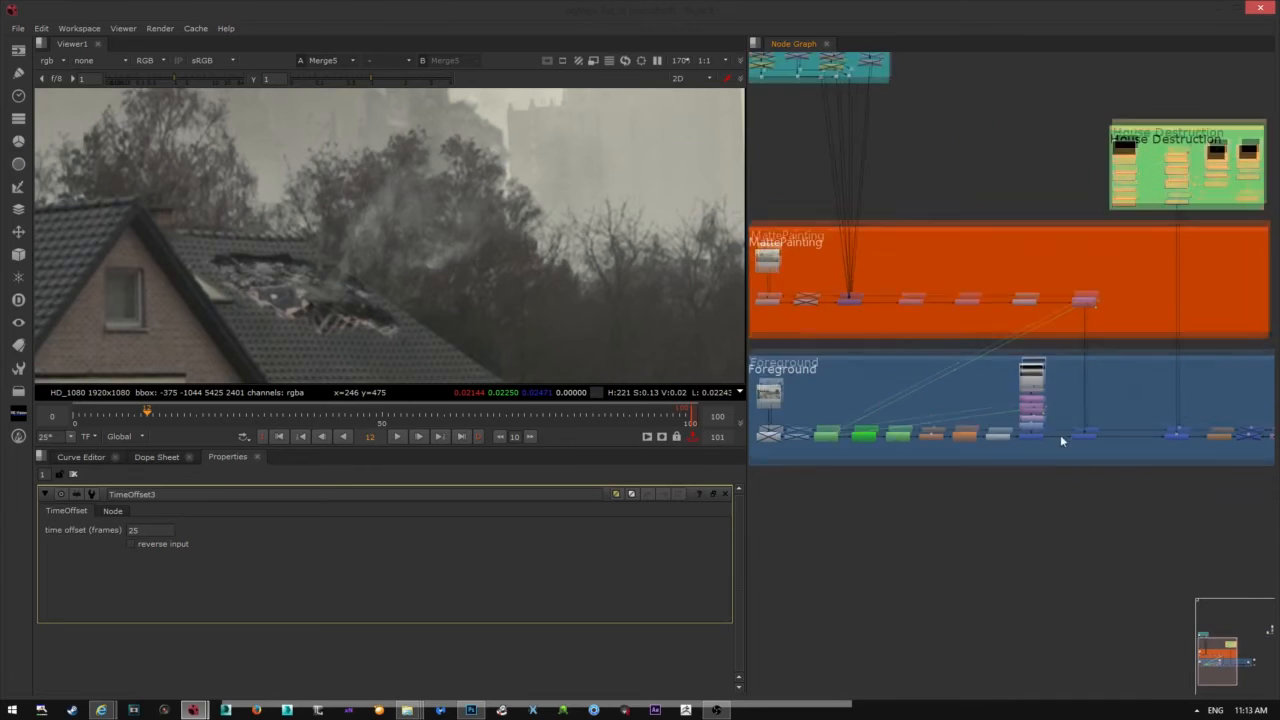
{"action": "scroll", "coordinate": [1058, 434], "scroll_direction": "down", "scroll_amount": 3}
{"action": "middle_click_drag", "start_coordinate": [1030, 369], "coordinate": [937, 374]}
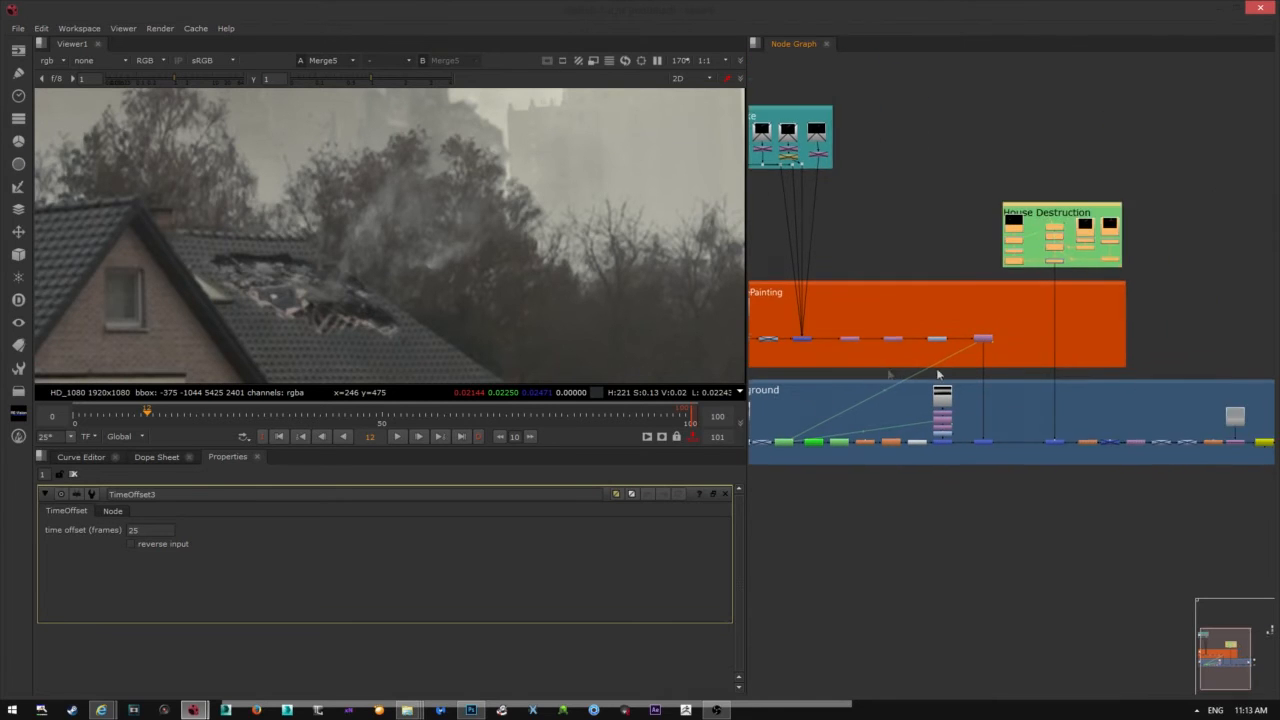
{"action": "scroll", "coordinate": [940, 376], "scroll_direction": "up", "scroll_amount": 1}
{"action": "middle_click_drag", "start_coordinate": [995, 405], "coordinate": [1062, 432]}
{"action": "scroll", "coordinate": [928, 362], "scroll_direction": "up", "scroll_amount": 5}
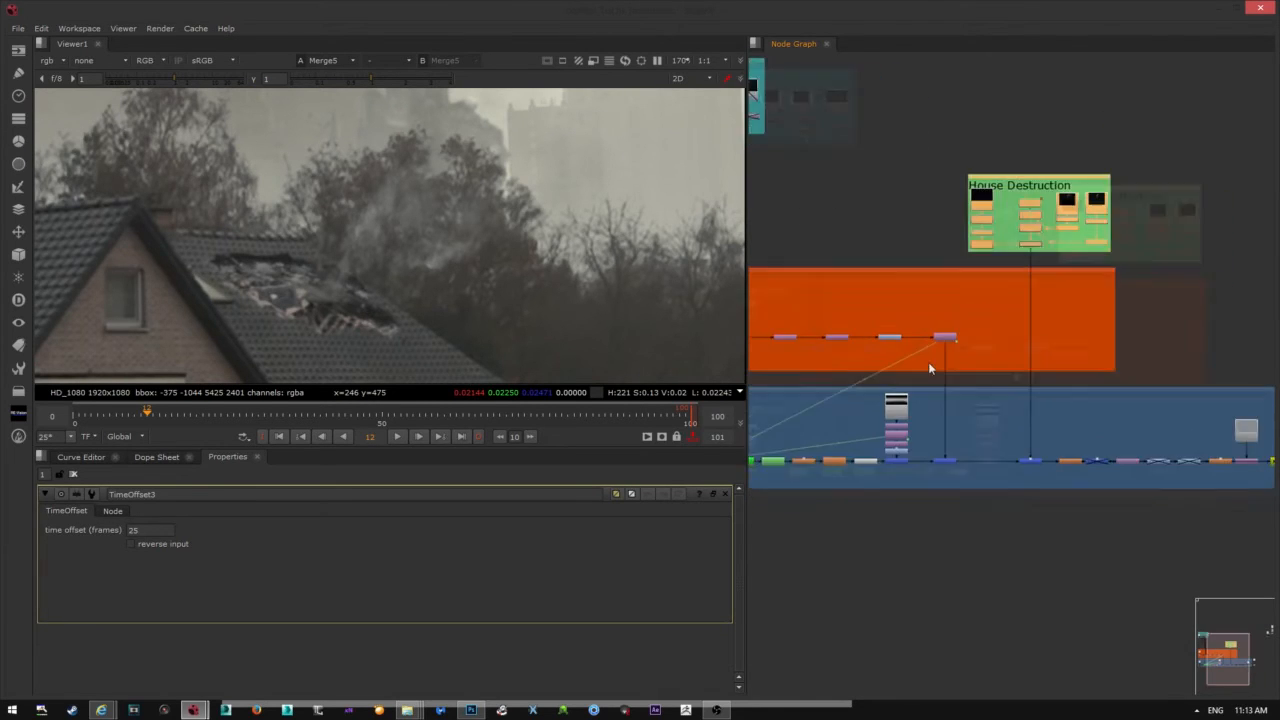
{"action": "scroll", "coordinate": [1003, 349], "scroll_direction": "up", "scroll_amount": 2}
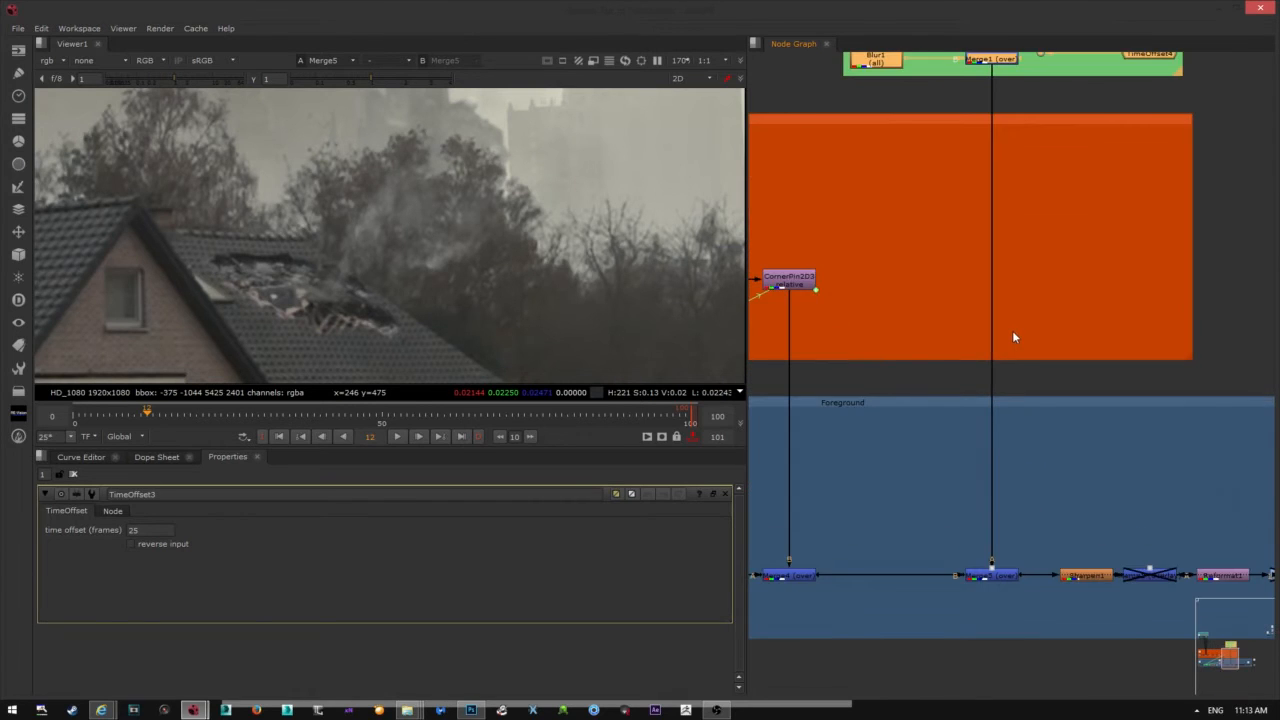
{"action": "middle_click_drag", "start_coordinate": [1012, 332], "coordinate": [932, 446]}
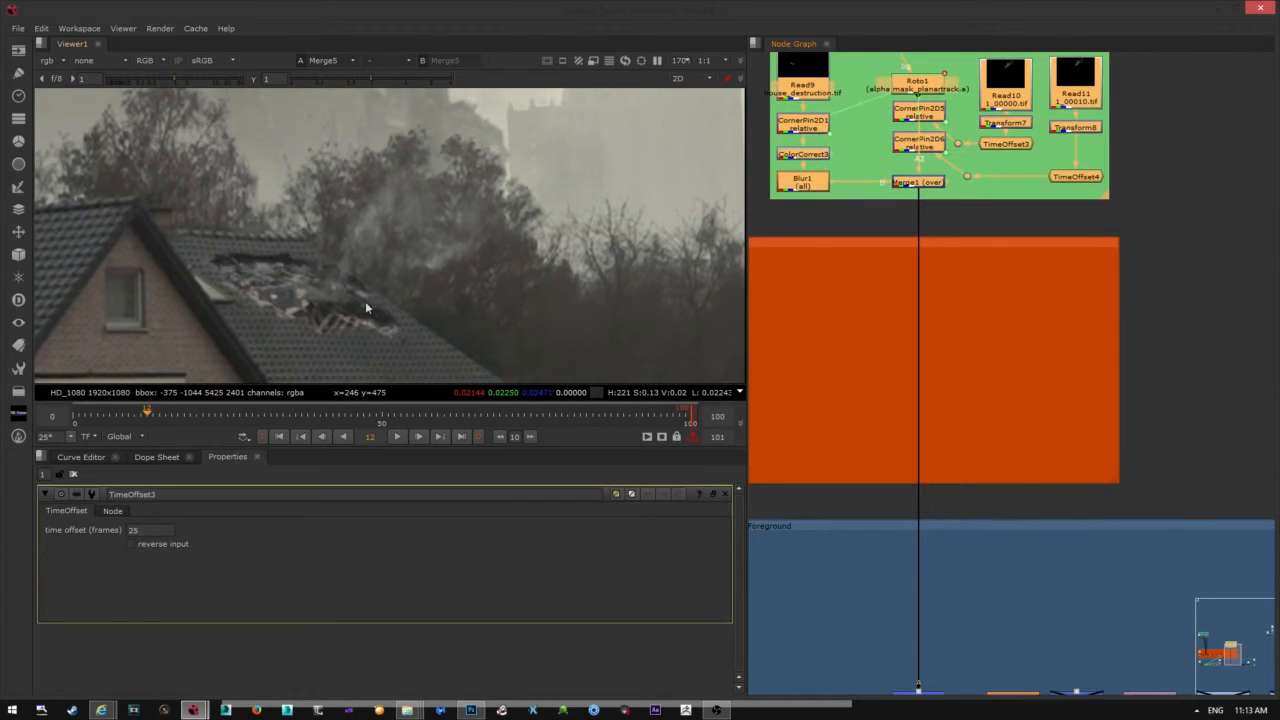
- Examine the Merge5 composite in the viewer, from the damaged roof to the smoke on the ruined building
{"action": "scroll", "coordinate": [307, 312], "scroll_direction": "down", "scroll_amount": 5}
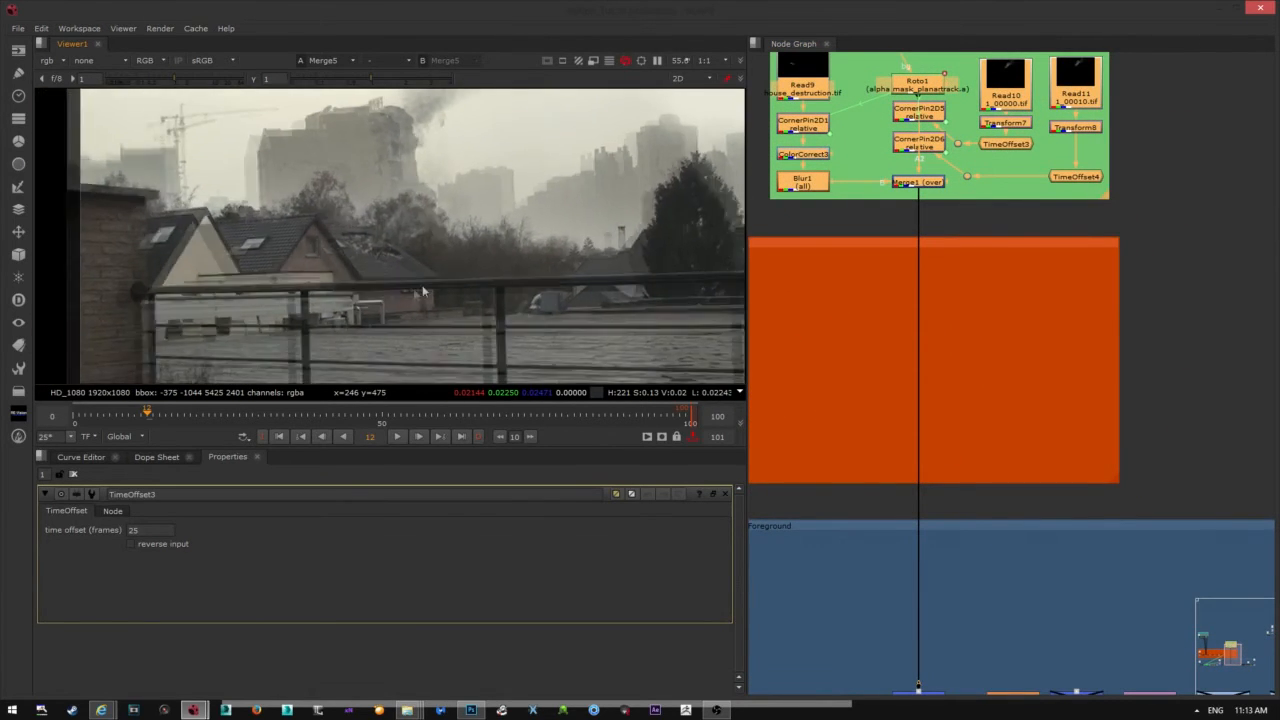
{"action": "middle_click_drag", "start_coordinate": [300, 347], "coordinate": [212, 320]}
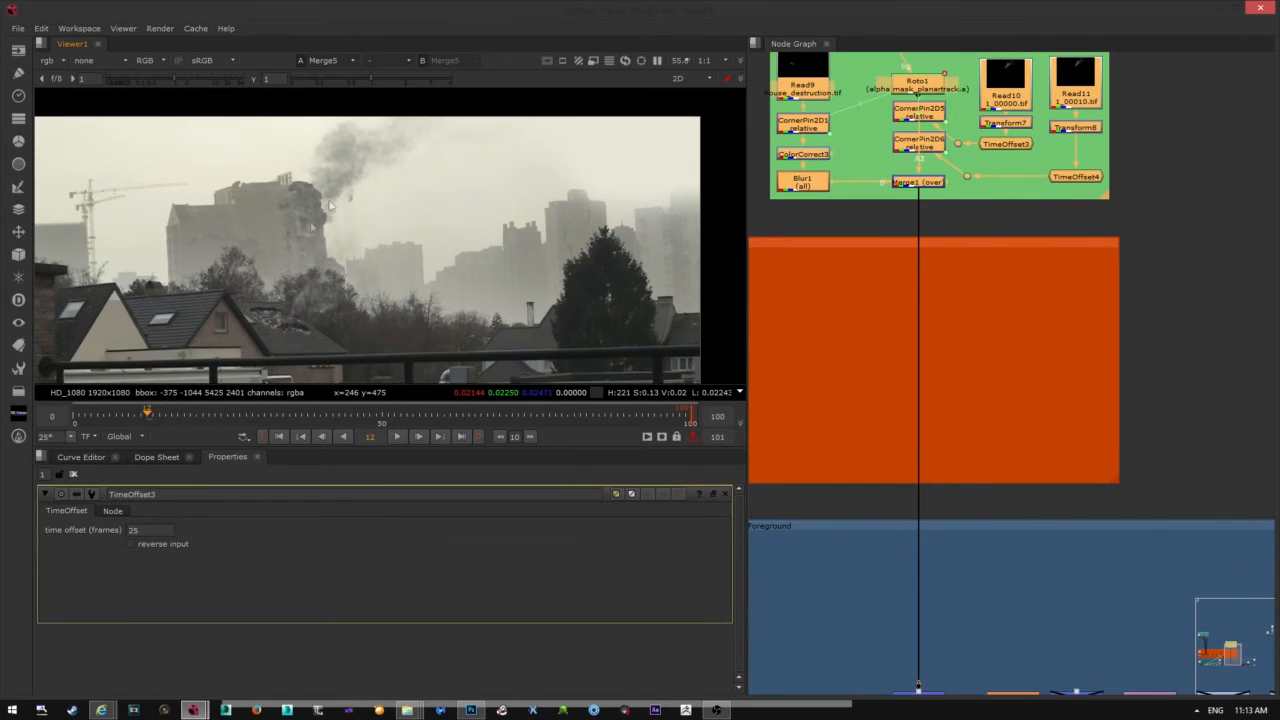
{"action": "middle_click_drag", "start_coordinate": [330, 205], "coordinate": [322, 237]}
{"action": "scroll", "coordinate": [307, 205], "scroll_direction": "up", "scroll_amount": 4}
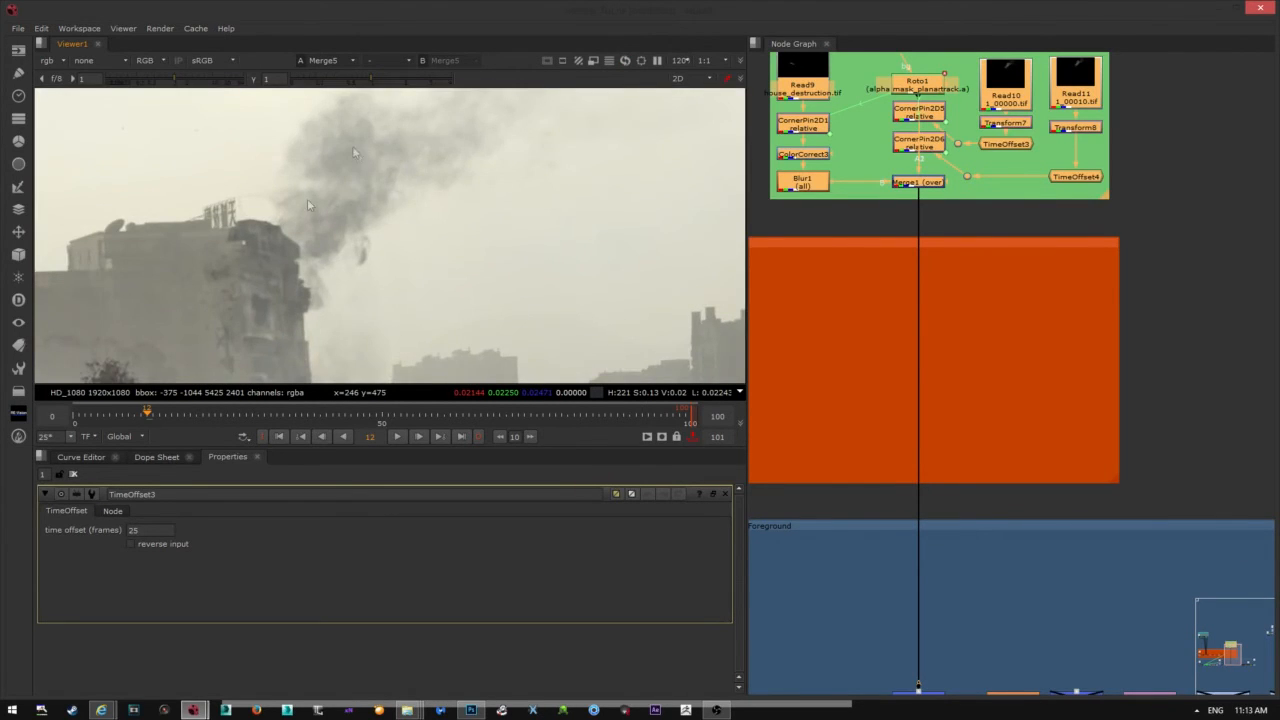
{"action": "scroll", "coordinate": [307, 205], "scroll_direction": "down", "scroll_amount": 3}
- Re-enable the disabled nodes in the Smoke backdrop and check the skyline smoke in the Merge5 composite
{"action": "scroll", "coordinate": [943, 345], "scroll_direction": "down", "scroll_amount": 5}
{"action": "scroll", "coordinate": [1013, 213], "scroll_direction": "up", "scroll_amount": 5}
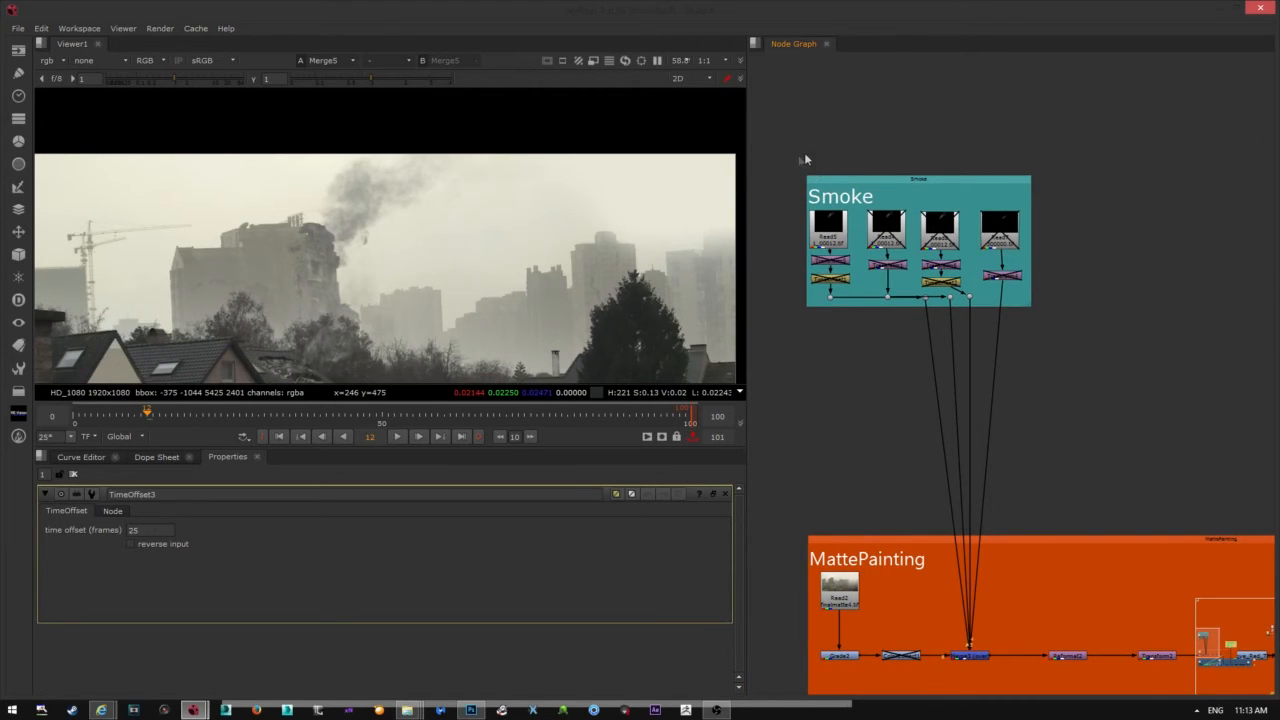
{"action": "left_click_drag", "start_coordinate": [805, 156], "coordinate": [1130, 350]}
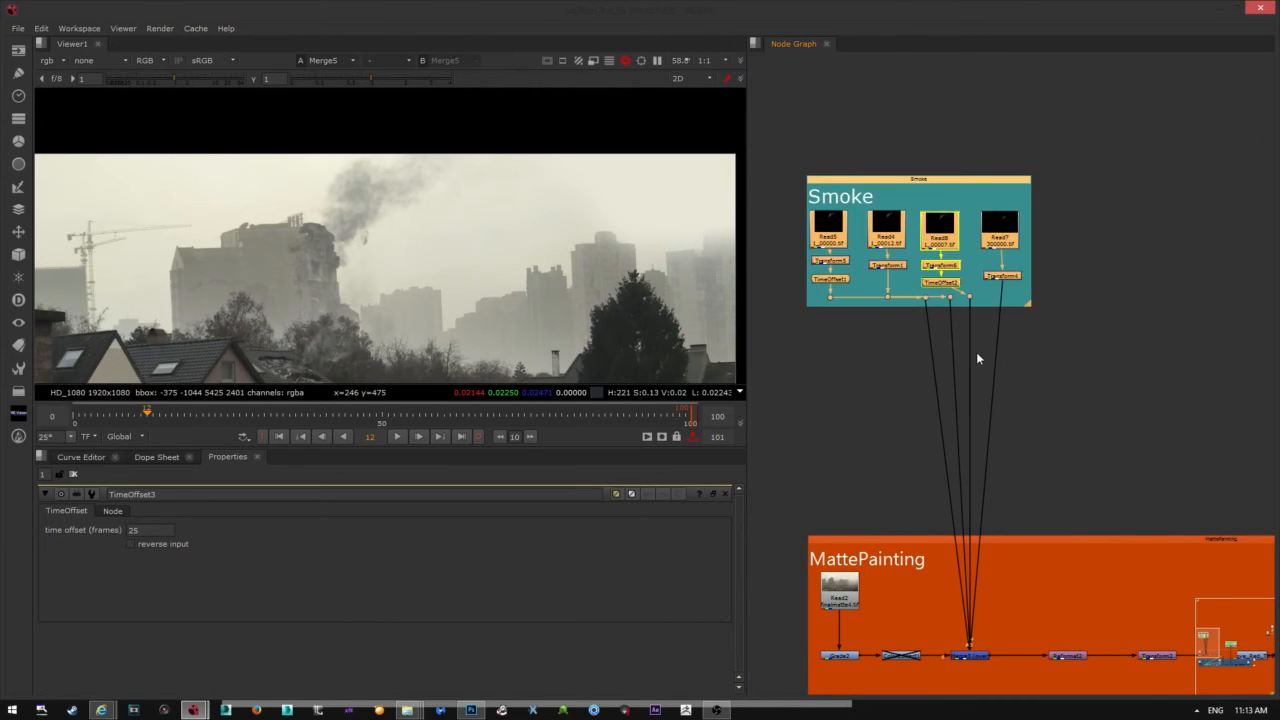
{"action": "left_click", "coordinate": [978, 358]}
{"action": "middle_click_drag", "start_coordinate": [629, 232], "coordinate": [524, 212]}
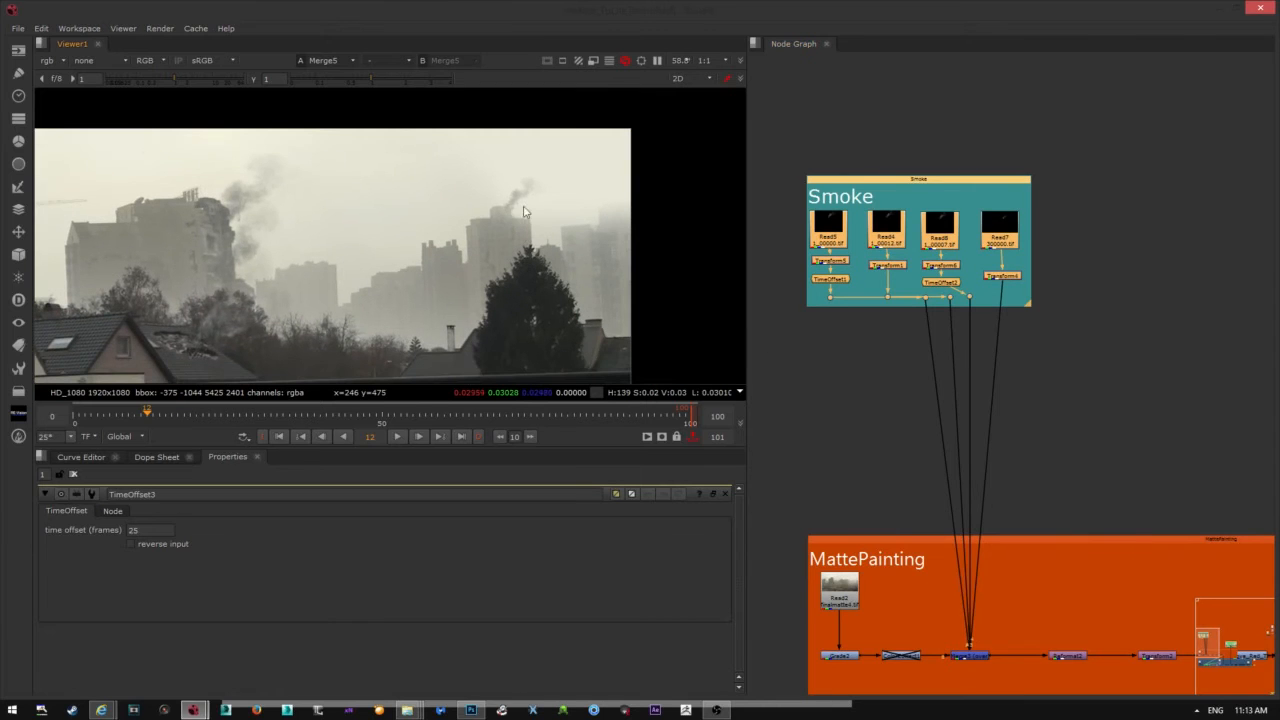
{"action": "scroll", "coordinate": [521, 205], "scroll_direction": "down", "scroll_amount": 8}
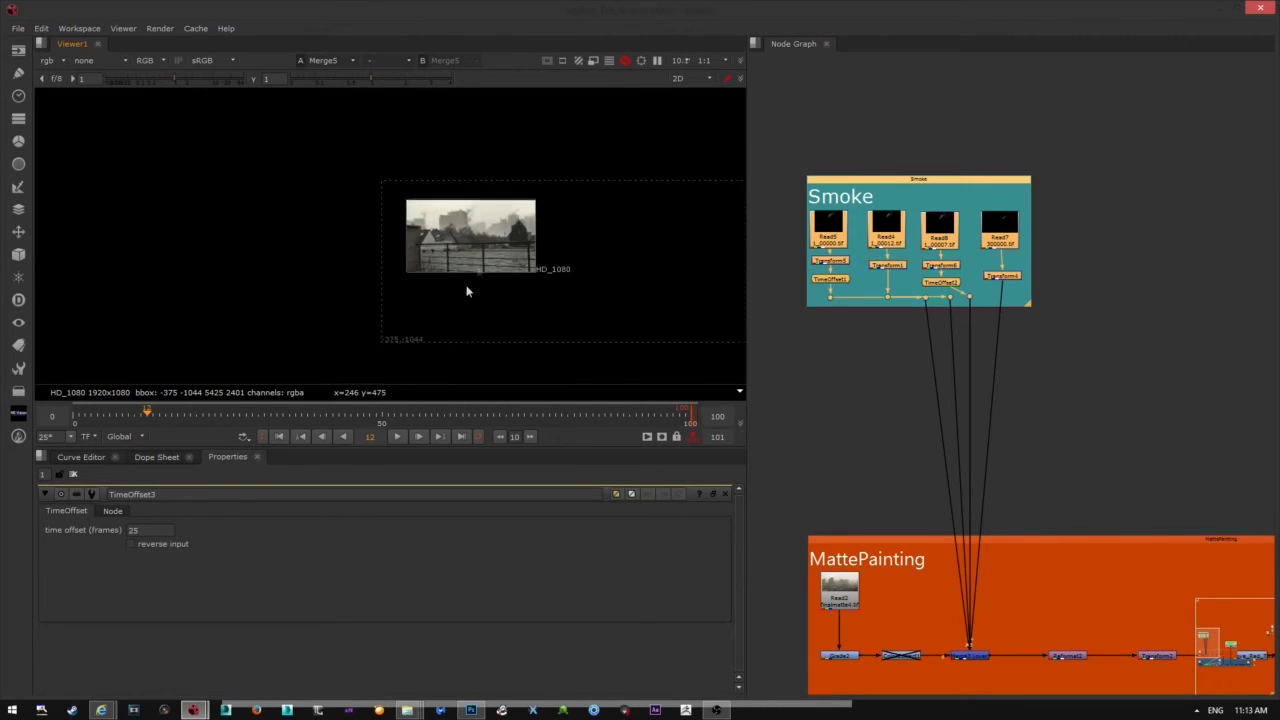
{"action": "scroll", "coordinate": [500, 240], "scroll_direction": "up", "scroll_amount": 5}
- Nudge RotoPaint1 up into line with the Foreground chain and view the Keyer1 output
{"action": "middle_click_drag", "start_coordinate": [1097, 446], "coordinate": [1007, 253]}
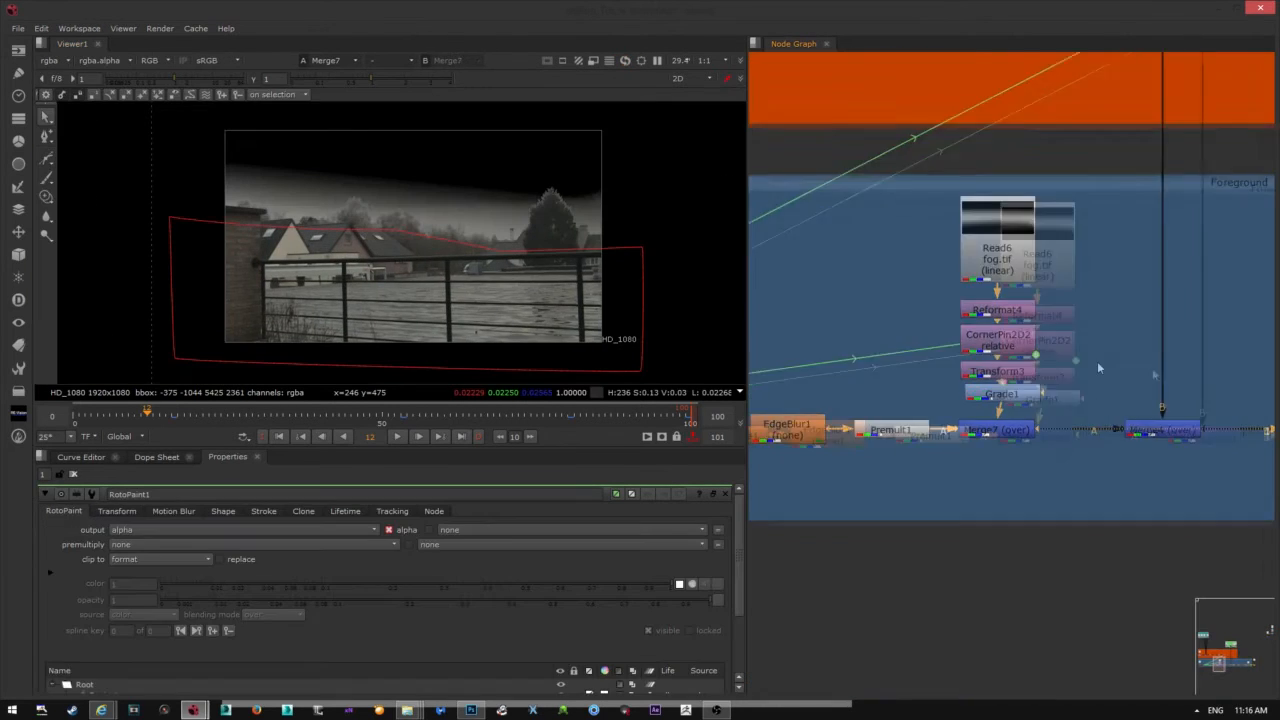
{"action": "middle_click_drag", "start_coordinate": [1097, 361], "coordinate": [927, 324]}
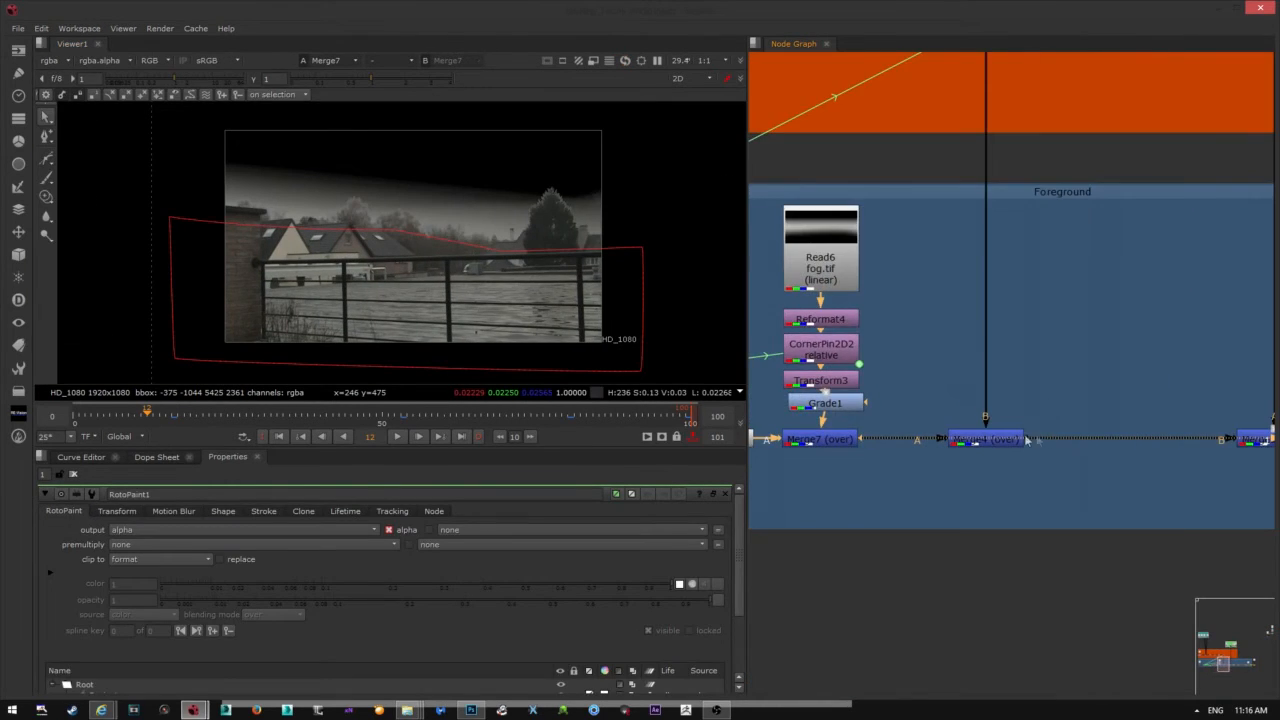
{"action": "middle_click_drag", "start_coordinate": [825, 222], "coordinate": [911, 316]}
{"action": "left_click", "coordinate": [911, 316]}
{"action": "scroll", "coordinate": [911, 316], "scroll_direction": "down", "scroll_amount": 5}
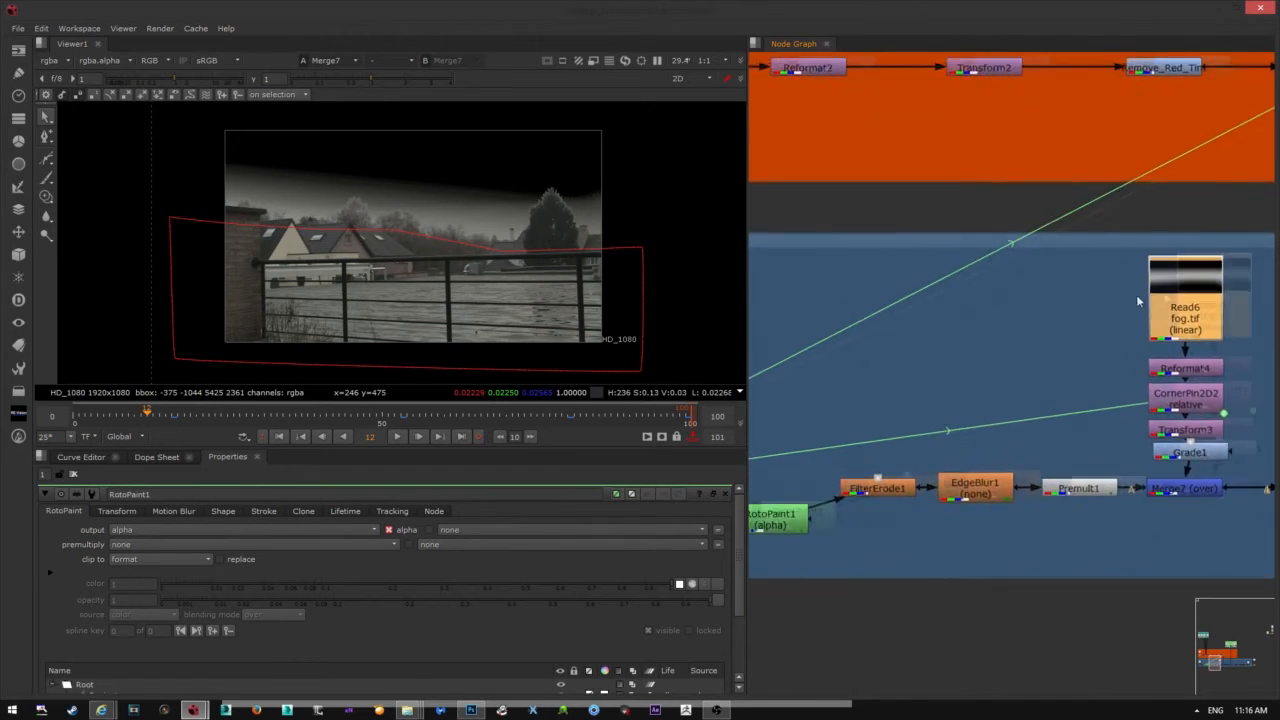
{"action": "scroll", "coordinate": [959, 367], "scroll_direction": "down", "scroll_amount": 4}
{"action": "scroll", "coordinate": [959, 367], "scroll_direction": "up", "scroll_amount": 5}
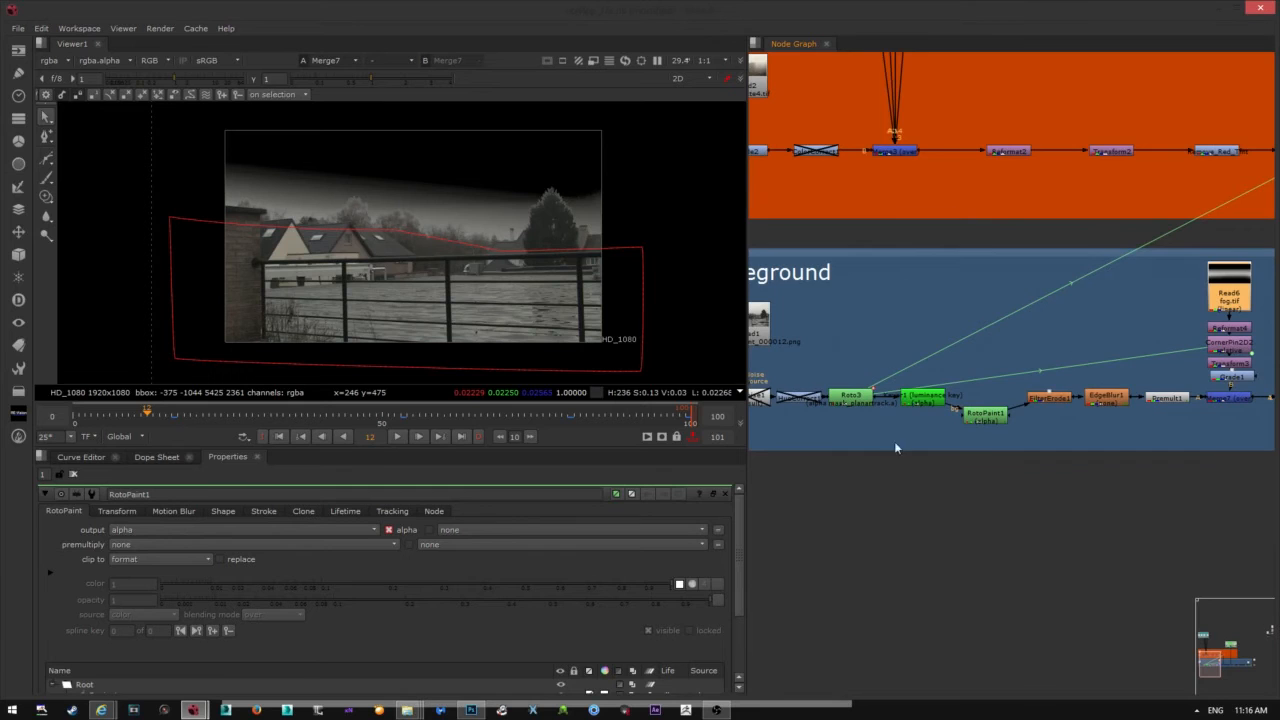
{"action": "middle_click_drag", "start_coordinate": [873, 388], "coordinate": [919, 392]}
{"action": "left_click_drag", "start_coordinate": [1045, 421], "coordinate": [1046, 407]}
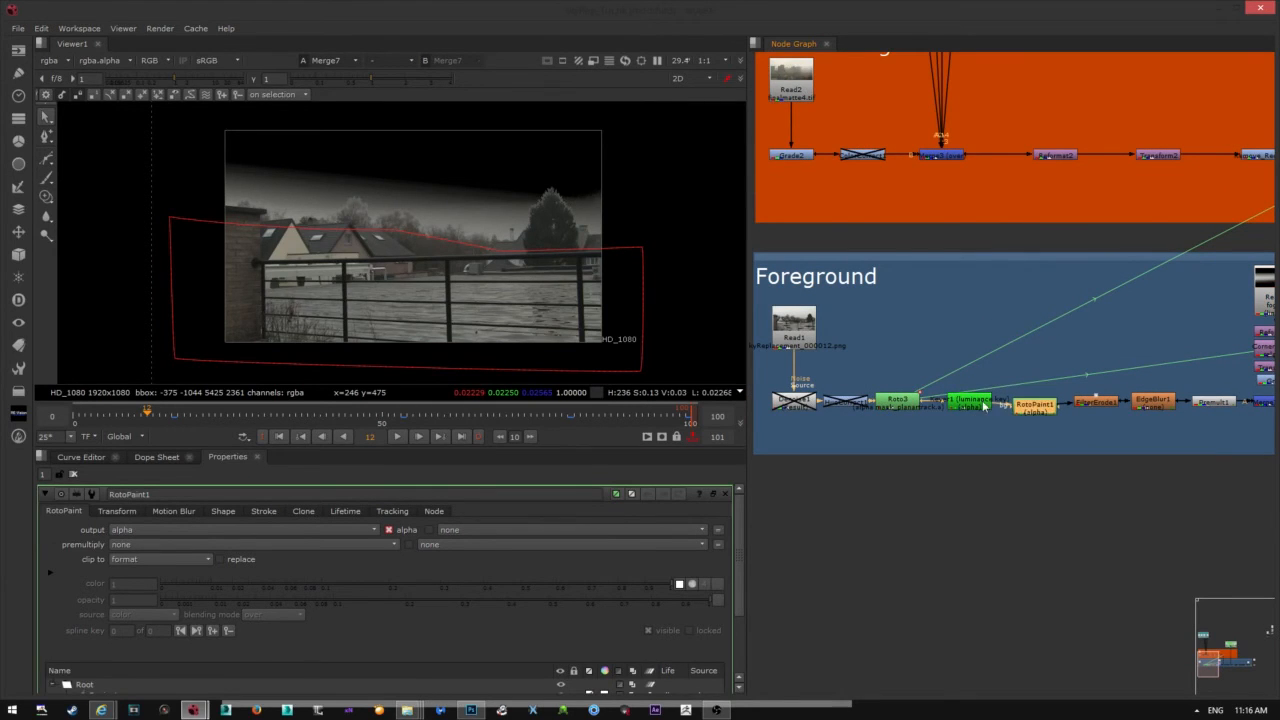
{"action": "left_click", "coordinate": [973, 409]}
{"action": "key", "text": "1"}
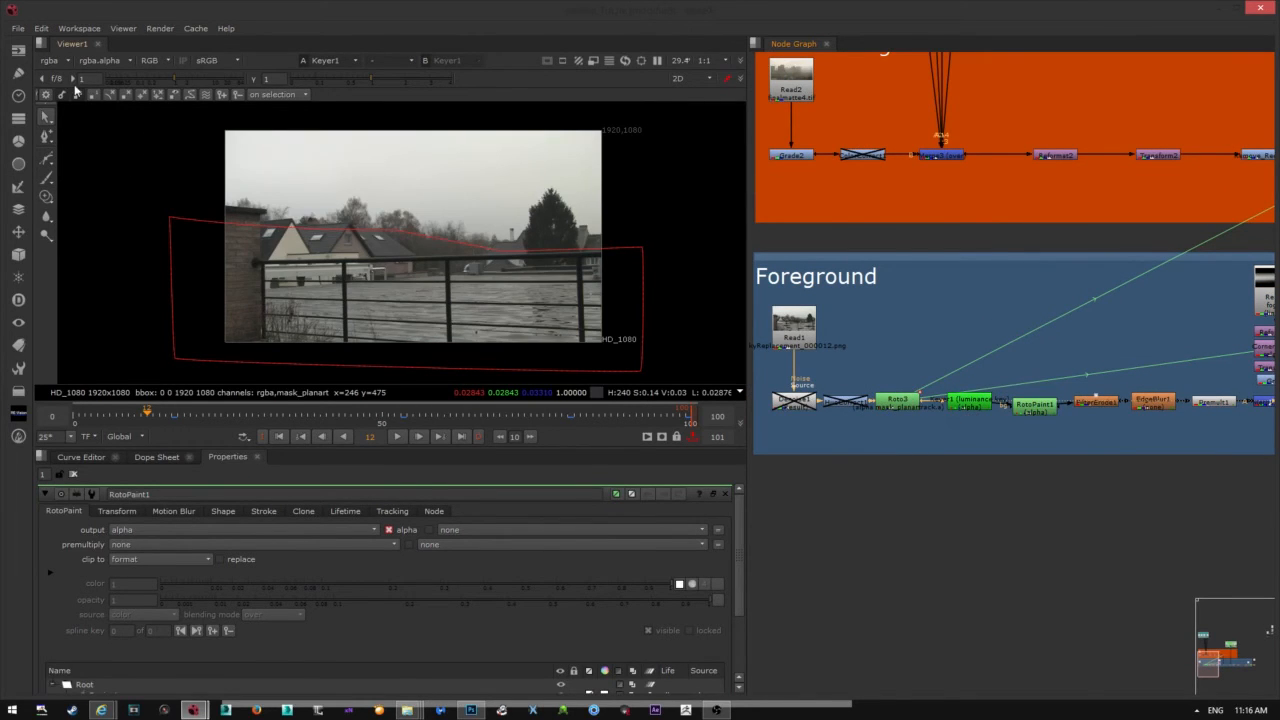
- Show the alpha channel of the Keyer1 output and open the node's luminance key range for inspection
{"action": "left_click", "coordinate": [160, 66]}
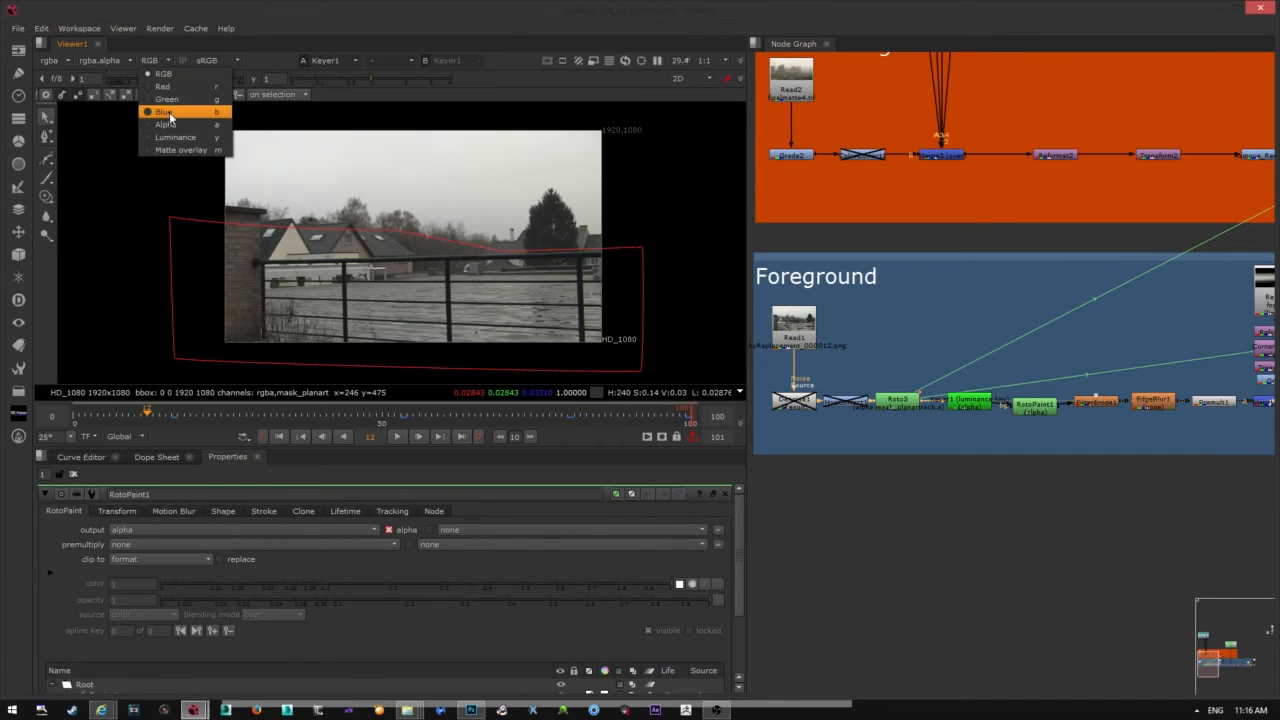
{"action": "left_click", "coordinate": [170, 123]}
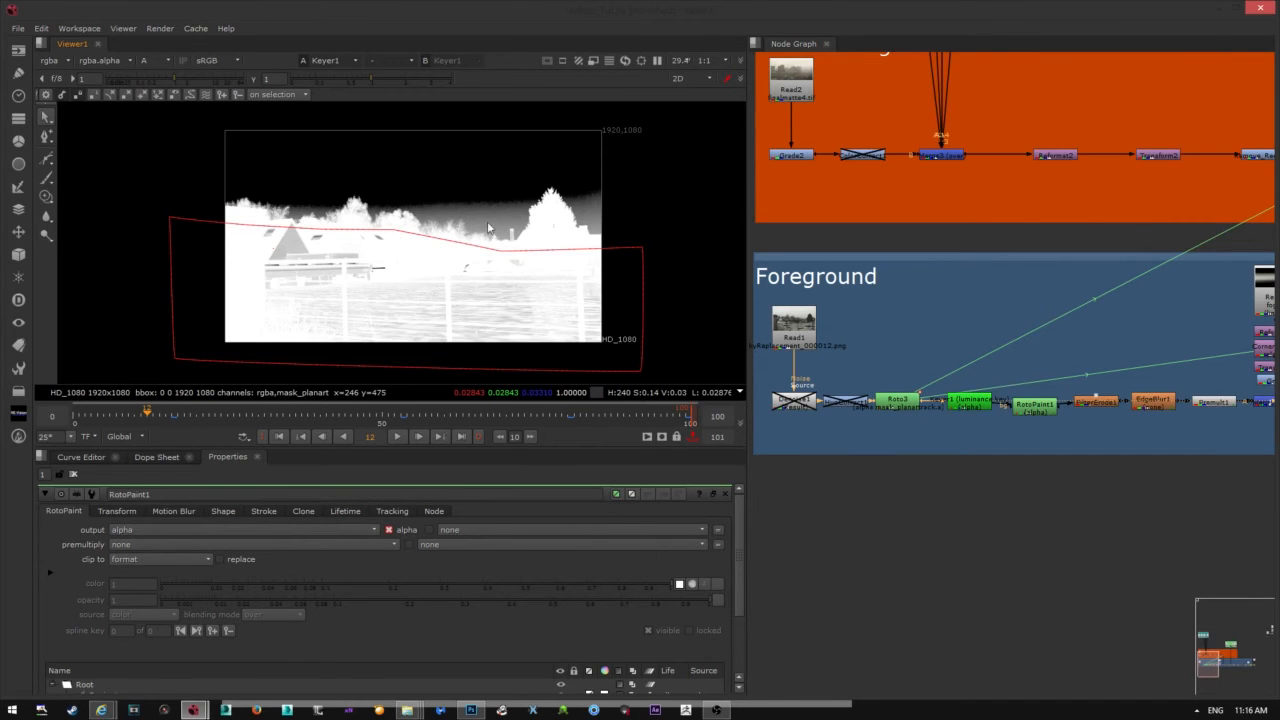
{"action": "double_click", "coordinate": [970, 402]}
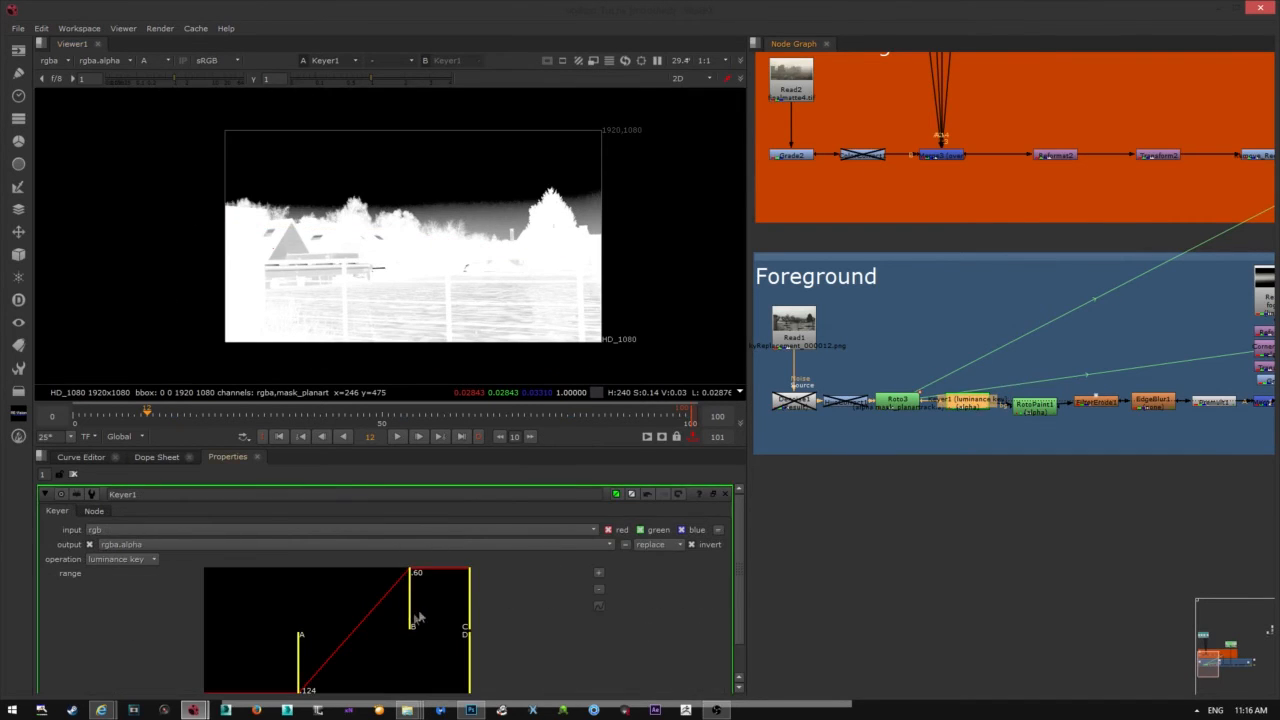
{"action": "left_click_drag", "start_coordinate": [414, 612], "coordinate": [395, 619]}
- View the Read6 fog.tif image from the Foreground branch in full RGB
{"action": "middle_click_drag", "start_coordinate": [1005, 412], "coordinate": [767, 430]}
{"action": "left_click", "coordinate": [1038, 305]}
{"action": "key", "text": "1"}
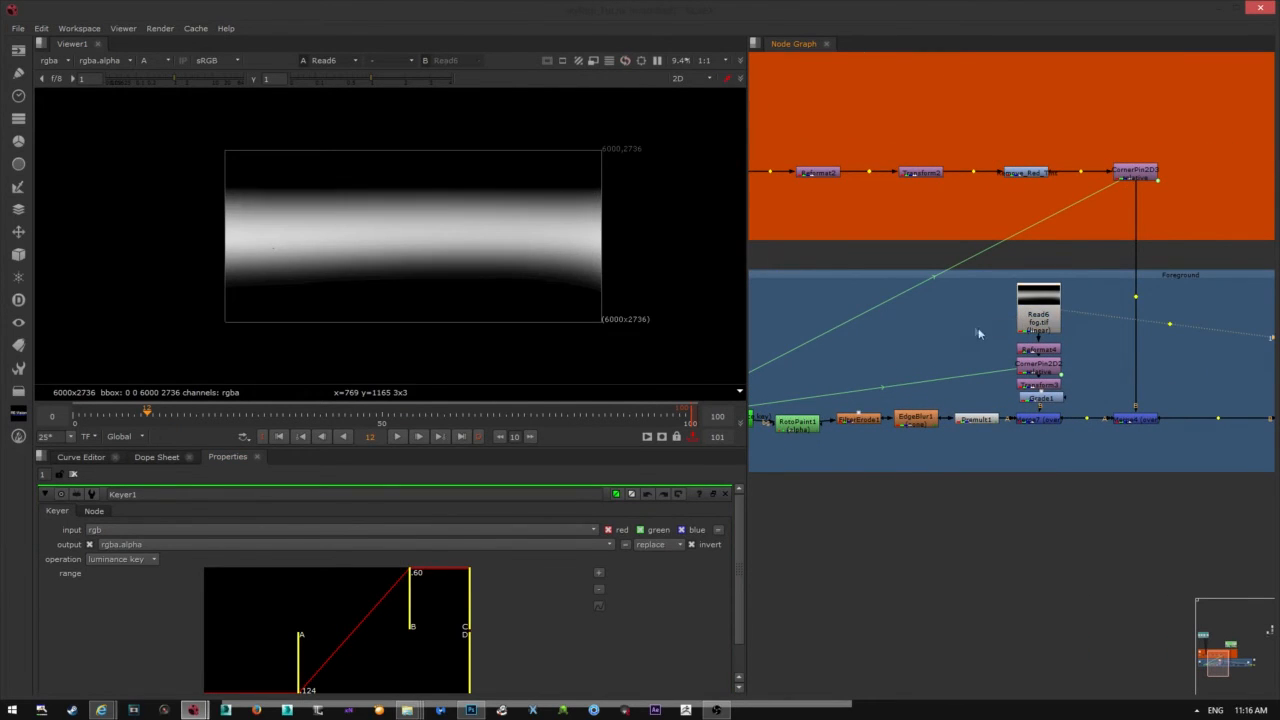
{"action": "left_click", "coordinate": [155, 60]}
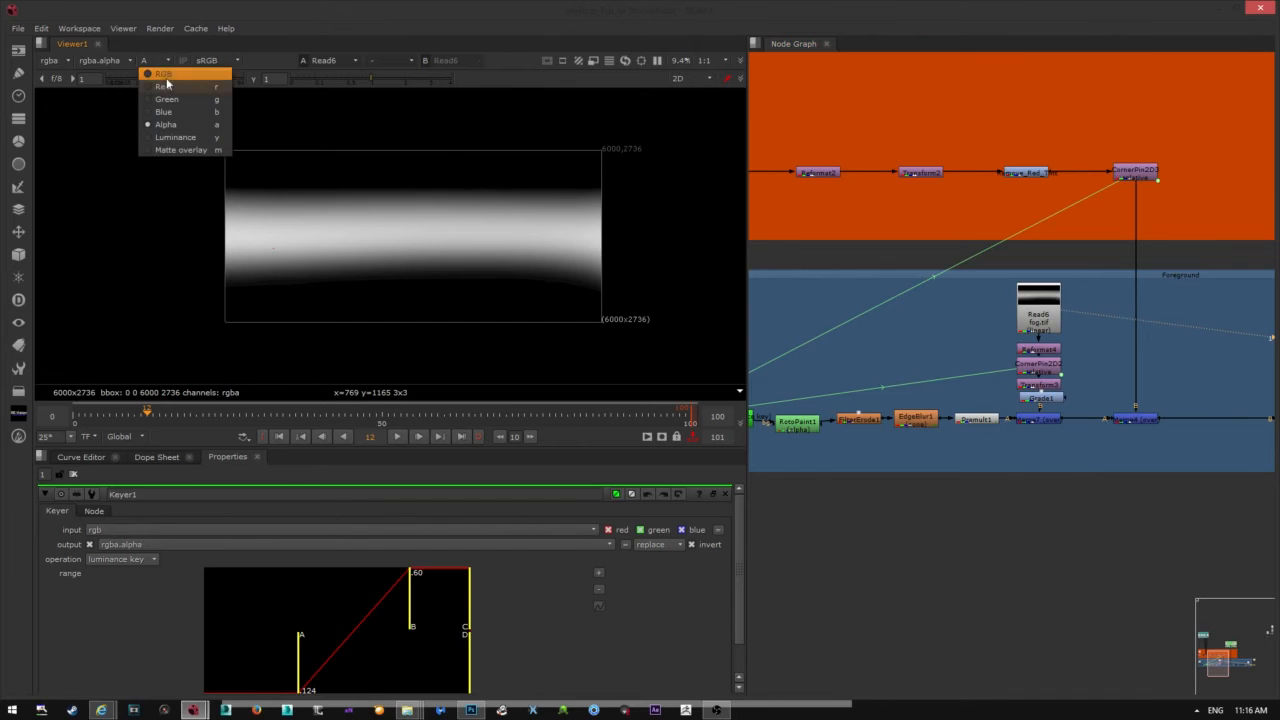
{"action": "left_click", "coordinate": [170, 73]}
{"action": "mouse_move", "coordinate": [906, 312]}
{"action": "middle_mouse_down"}
{"action": "mouse_move", "coordinate": [1074, 278]}
{"action": "mouse_move", "coordinate": [964, 312]}
{"action": "mouse_move", "coordinate": [902, 310]}
{"action": "middle_mouse_up"}
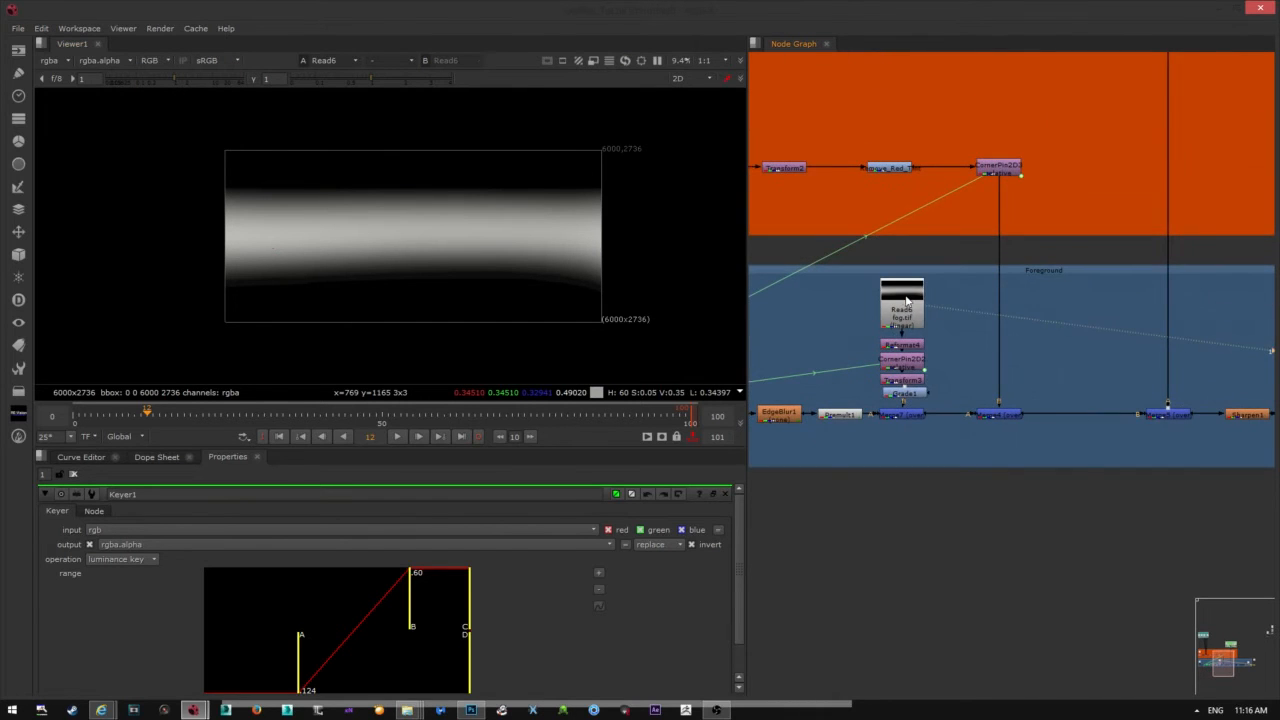
{"action": "left_click", "coordinate": [902, 312]}
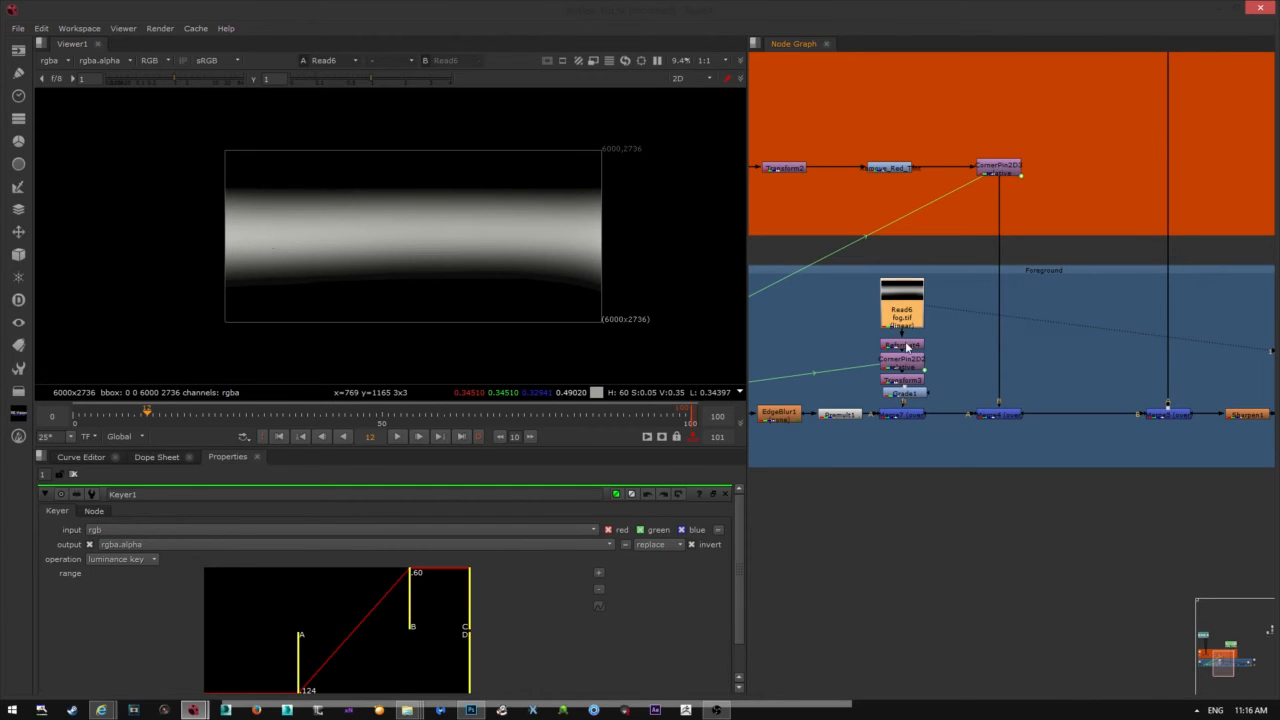
- View the outputs of Reformat4, CornerPin2D2 and Transform3 in turn to follow how the fog is positioned
{"action": "left_click", "coordinate": [903, 345]}
{"action": "key", "text": "1"}
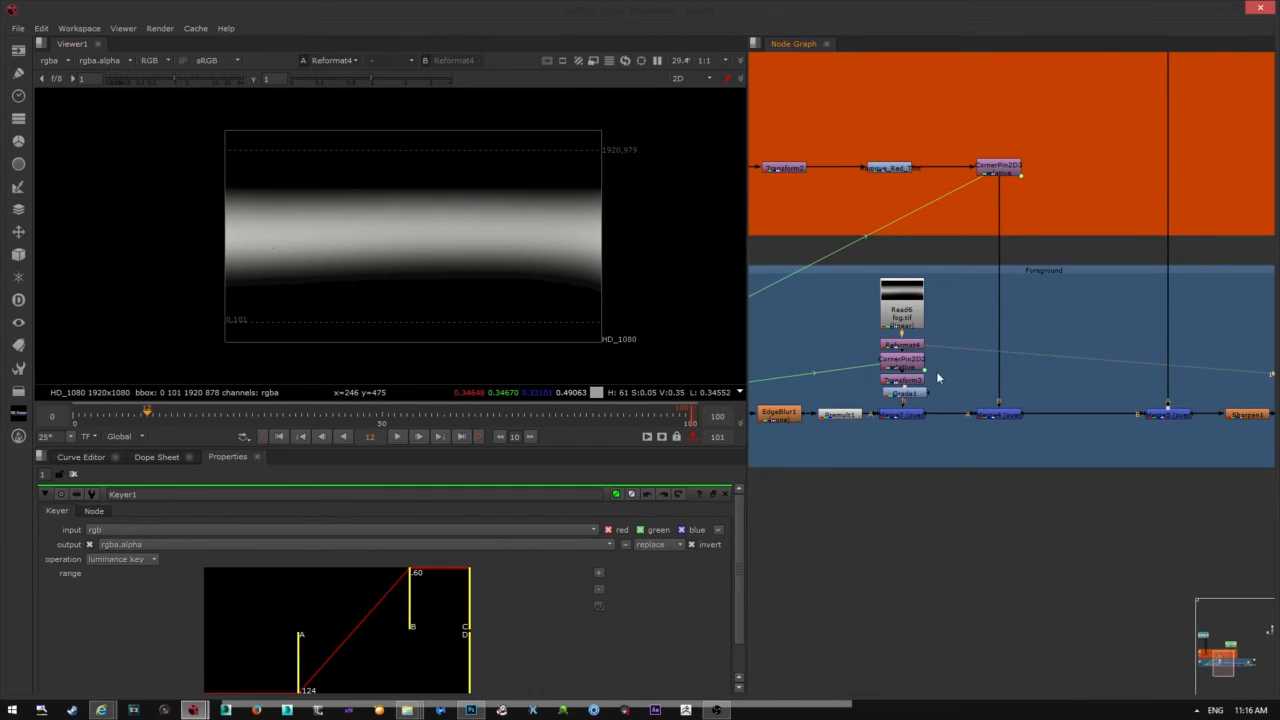
{"action": "left_click", "coordinate": [902, 370]}
{"action": "key", "text": "1"}
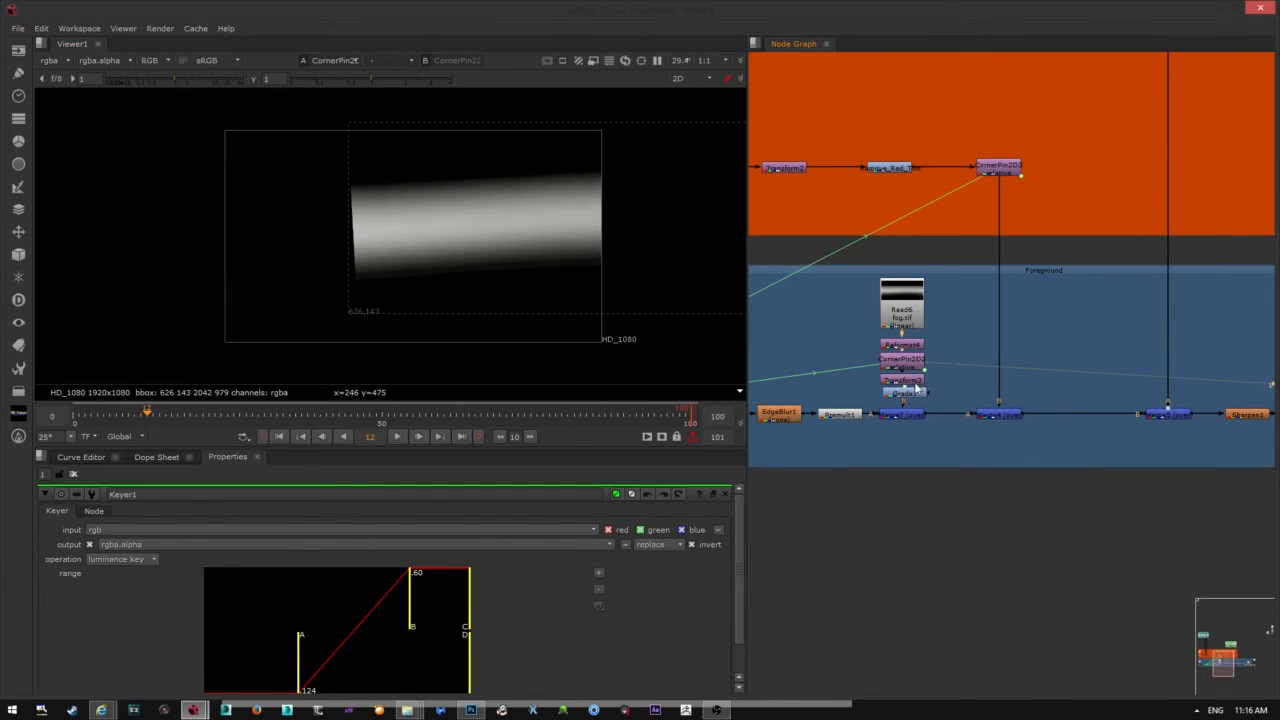
{"action": "middle_click_drag", "start_coordinate": [910, 389], "coordinate": [925, 381]}
{"action": "left_click", "coordinate": [920, 373]}
{"action": "key", "text": "1"}
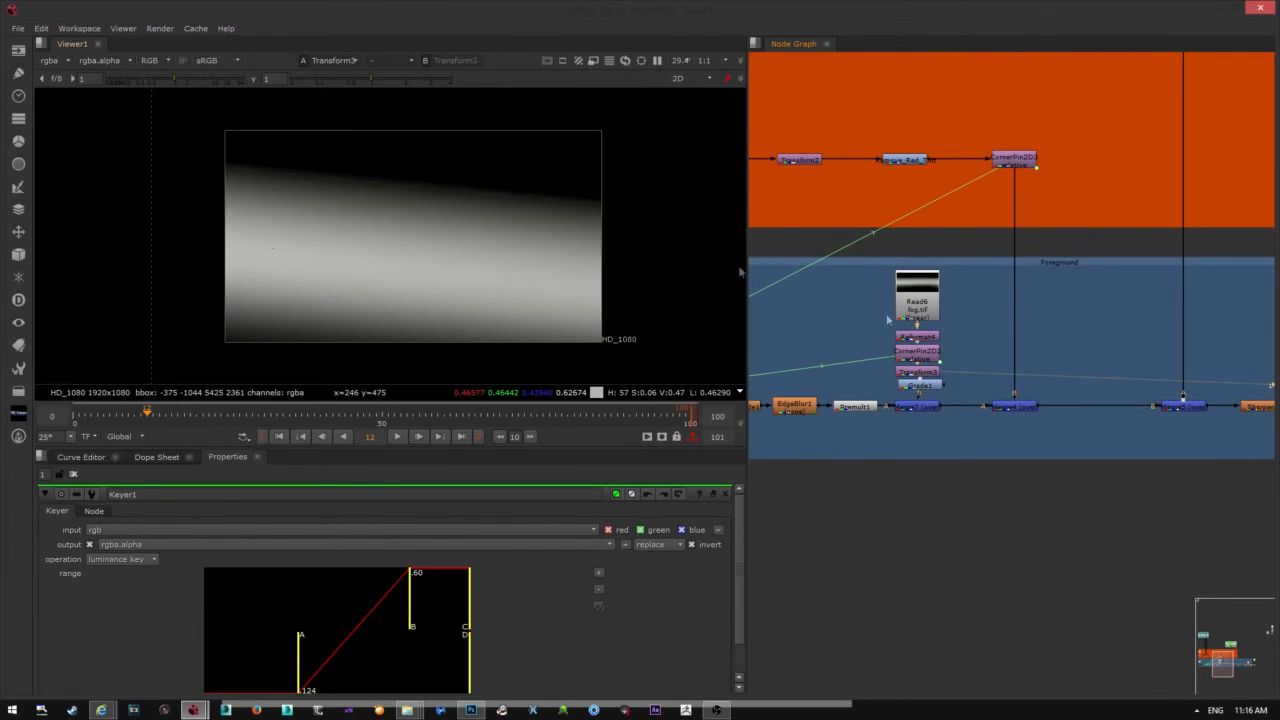
- View Merge7 and toggle the Read6 fog node off and on to compare the foreground with and without fog
{"action": "left_click", "coordinate": [917, 406]}
{"action": "key", "text": "1"}
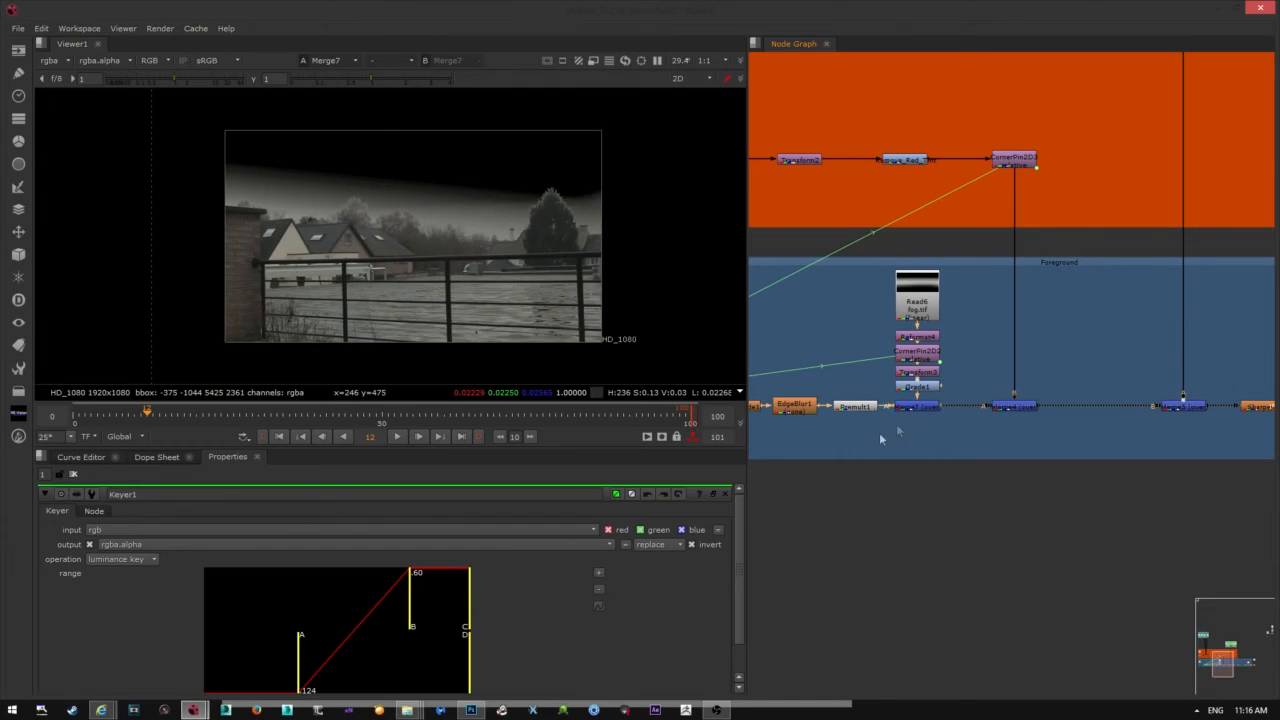
{"action": "left_click", "coordinate": [928, 300]}
{"action": "key", "text": "d"}
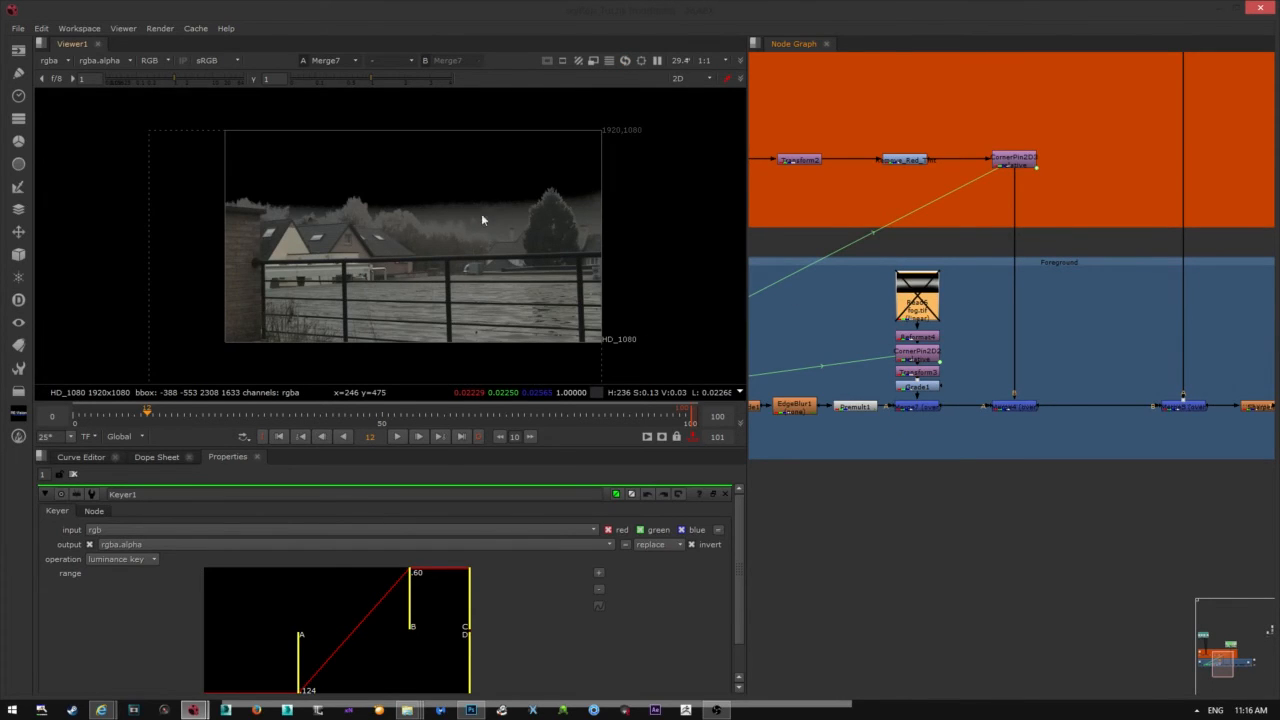
{"action": "key", "text": "d"}
{"action": "key", "text": "d"}
{"action": "key", "text": "d"}
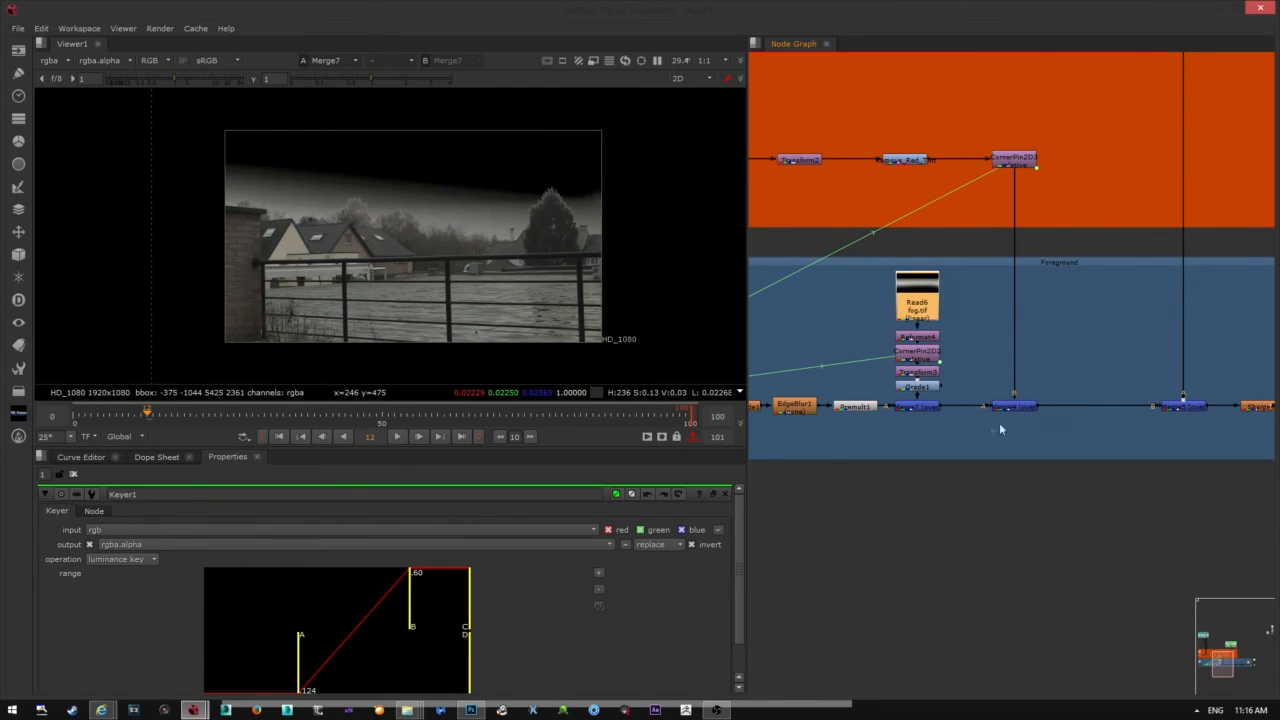
- View the Merge4 composite and inspect the fog where the houses and trees meet the ruined skyline
{"action": "middle_click_drag", "start_coordinate": [985, 408], "coordinate": [983, 418]}
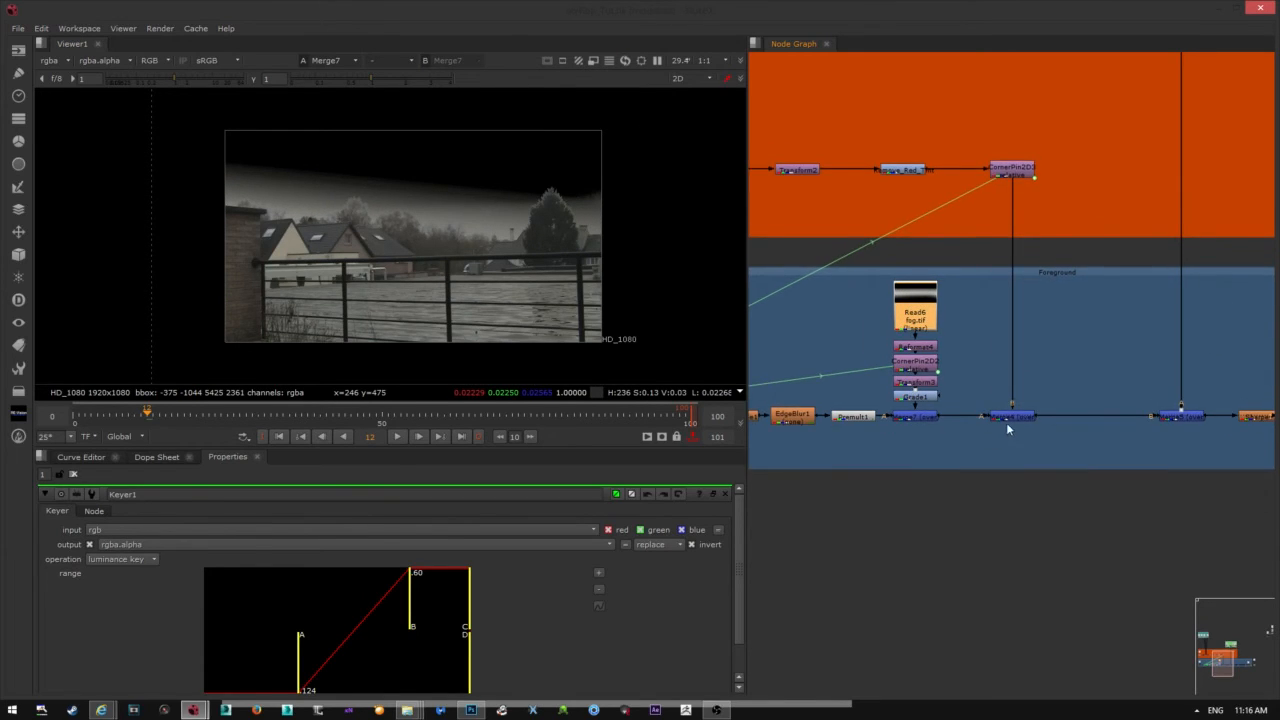
{"action": "left_click", "coordinate": [1007, 420]}
{"action": "key", "text": "1"}
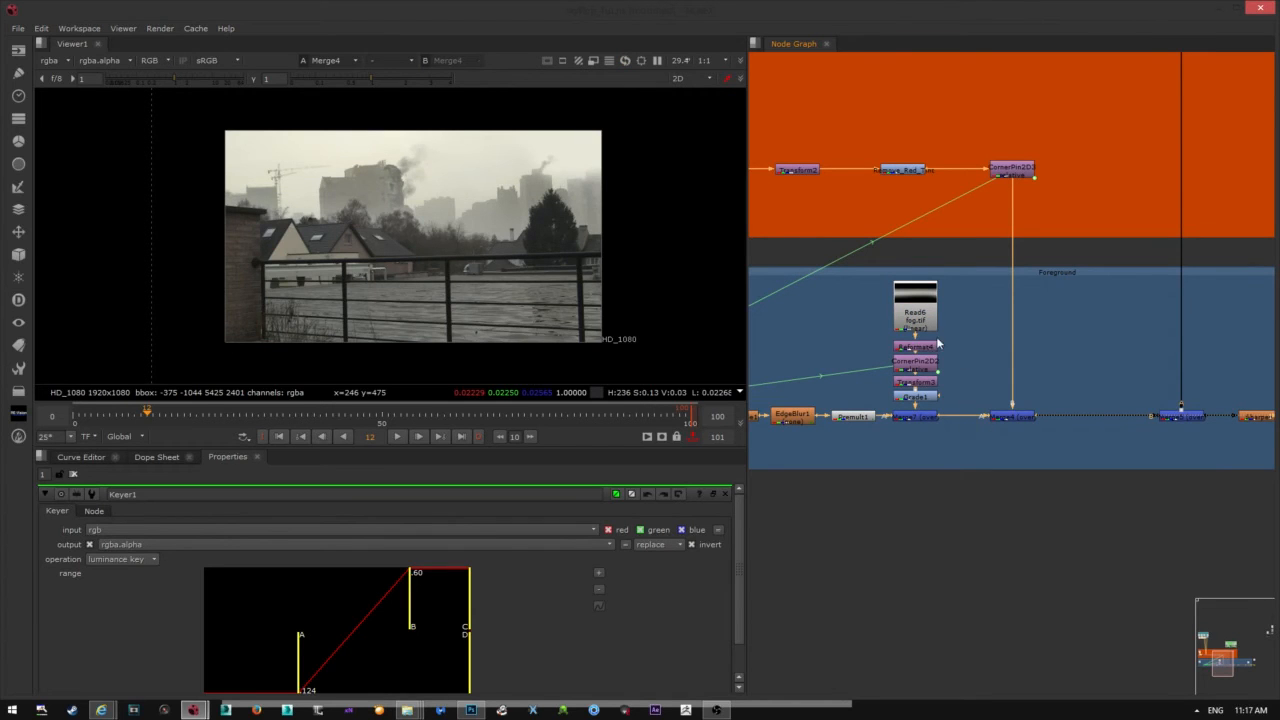
{"action": "left_click", "coordinate": [921, 309]}
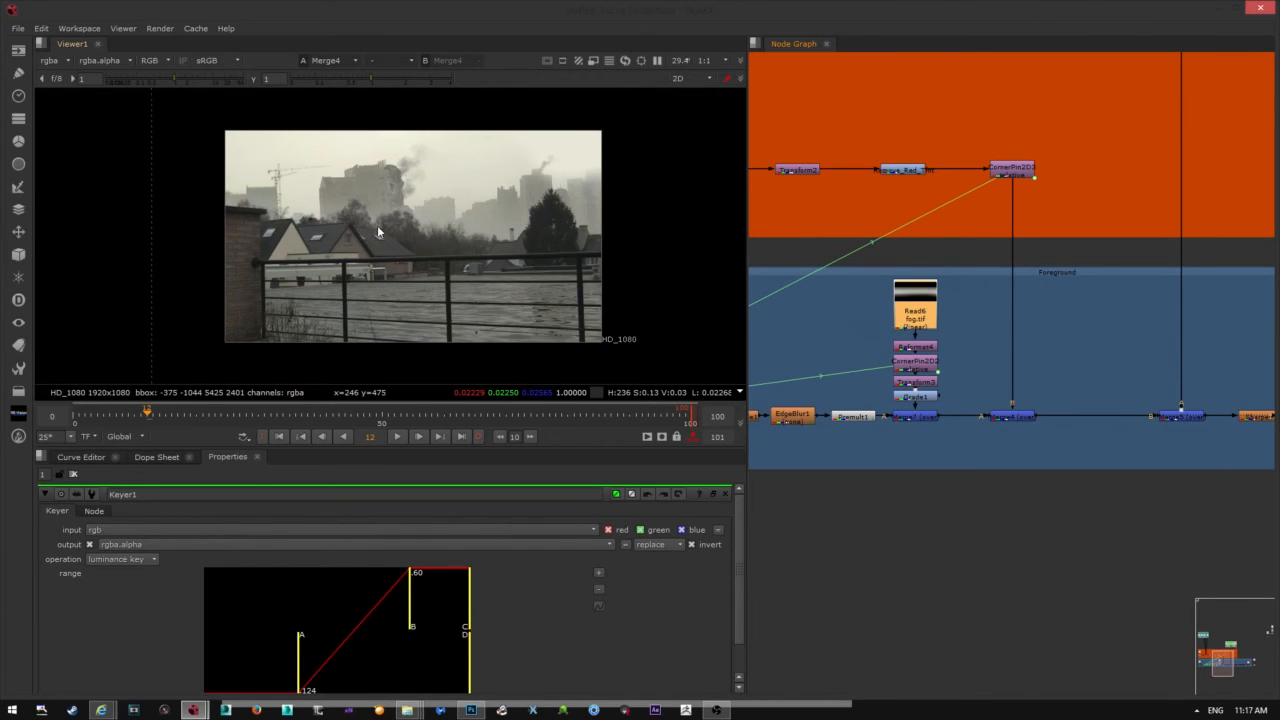
{"action": "scroll", "coordinate": [377, 225], "scroll_direction": "up", "scroll_amount": 4}
{"action": "scroll", "coordinate": [497, 146], "scroll_direction": "up", "scroll_amount": 1}
{"action": "middle_click_drag", "start_coordinate": [497, 146], "coordinate": [420, 240]}
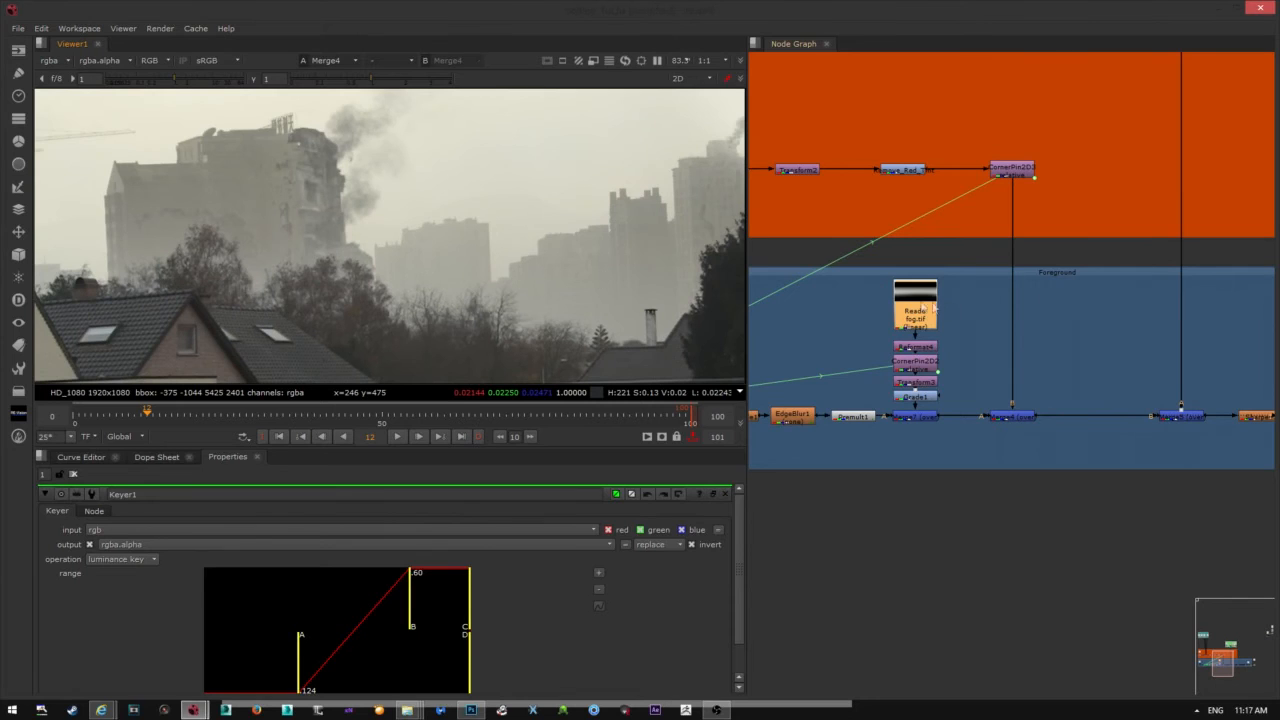
{"action": "left_click_drag", "start_coordinate": [929, 304], "coordinate": [922, 306]}
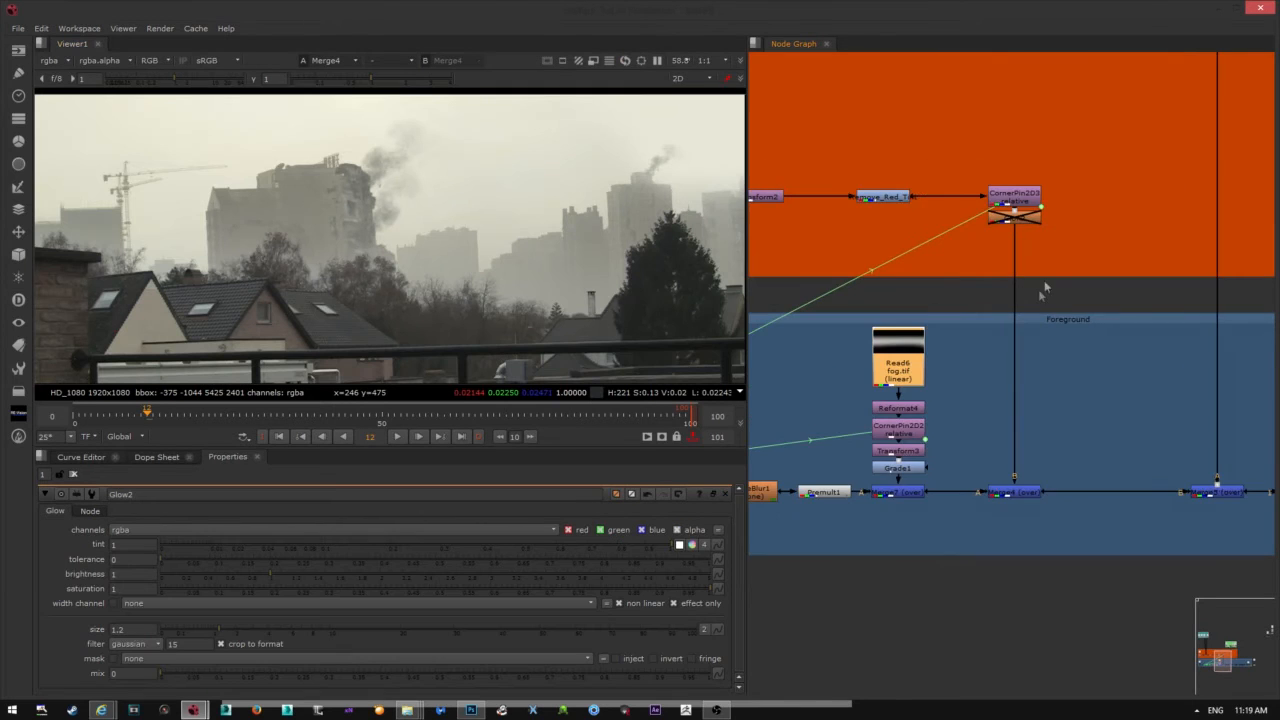
- Toggle the Glow2 node below CornerPin2D3 to compare its effect on the Merge4 composite, leaving it enabled
{"action": "middle_click_drag", "start_coordinate": [1032, 356], "coordinate": [950, 388]}
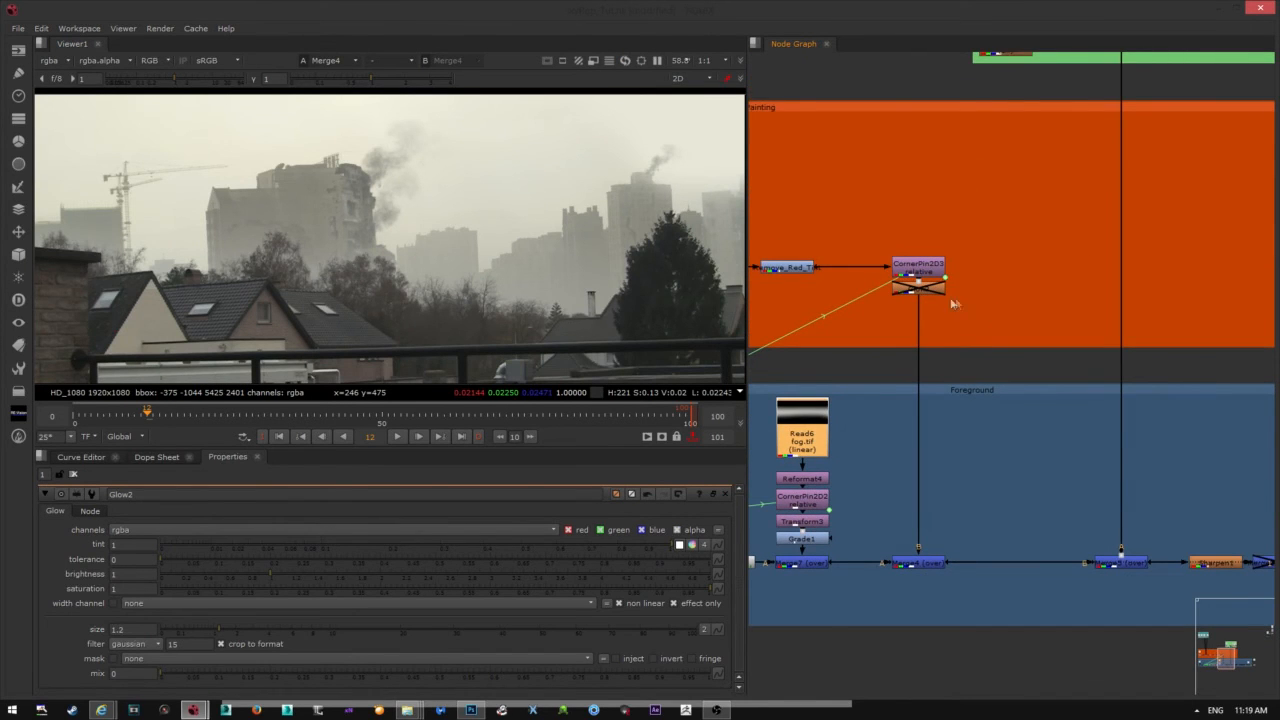
{"action": "scroll", "coordinate": [953, 304], "scroll_direction": "down", "scroll_amount": 5}
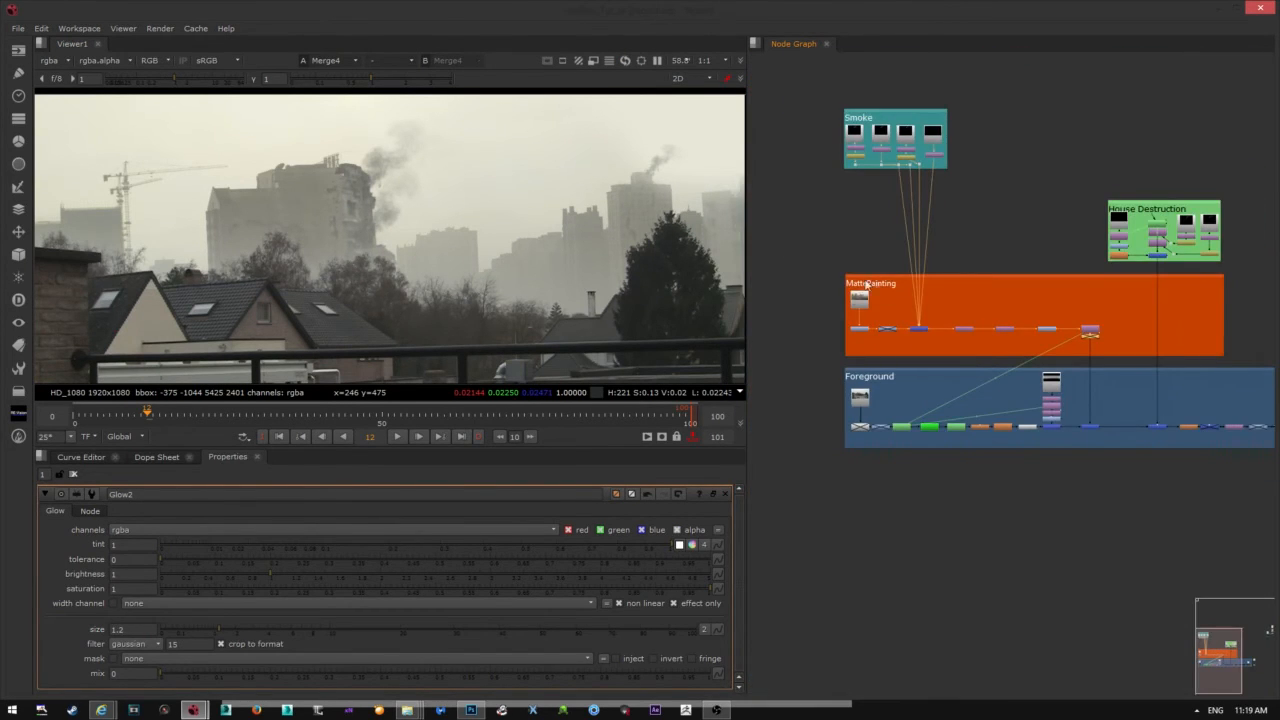
{"action": "scroll", "coordinate": [866, 284], "scroll_direction": "up", "scroll_amount": 8}
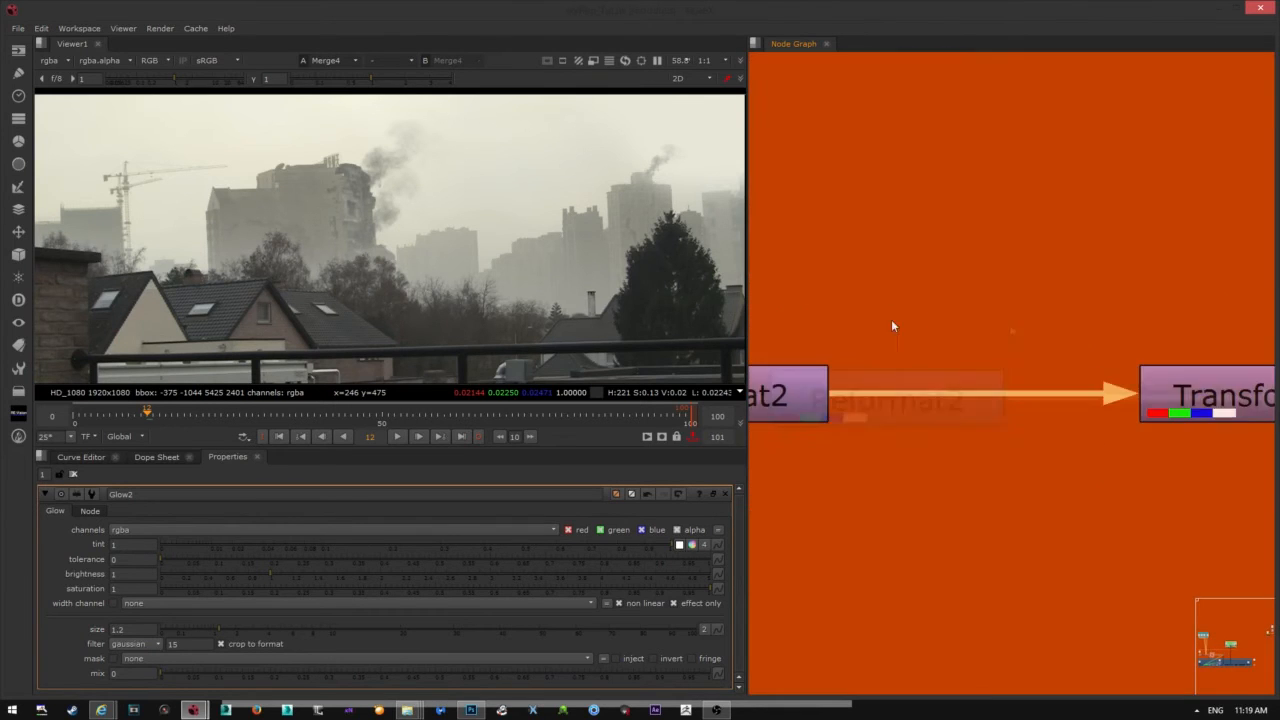
{"action": "scroll", "coordinate": [893, 326], "scroll_direction": "down", "scroll_amount": 8}
{"action": "mouse_move", "coordinate": [1142, 364]}
{"action": "middle_mouse_down"}
{"action": "mouse_move", "coordinate": [868, 392]}
{"action": "mouse_move", "coordinate": [907, 351]}
{"action": "middle_mouse_up"}
{"action": "scroll", "coordinate": [865, 356], "scroll_direction": "up", "scroll_amount": 3}
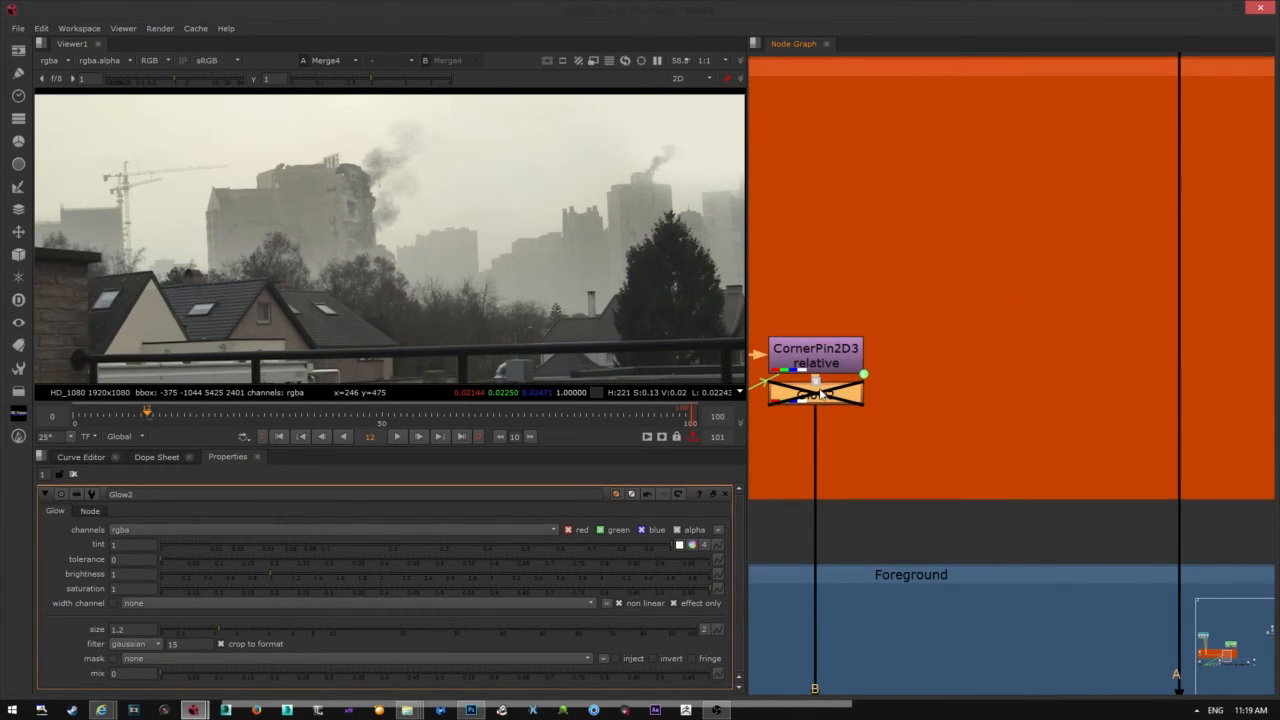
{"action": "key", "text": "d"}
{"action": "middle_click_drag", "start_coordinate": [822, 394], "coordinate": [901, 382]}
{"action": "key", "text": "d"}
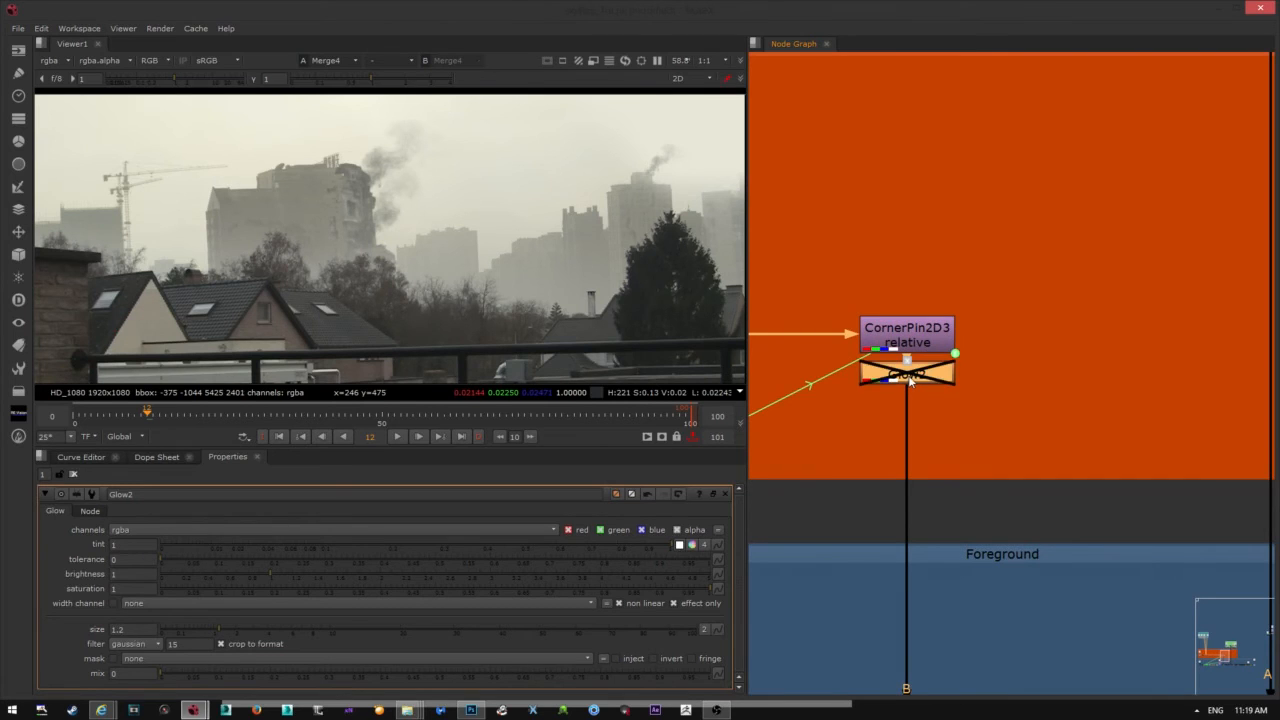
{"action": "key", "text": "d"}
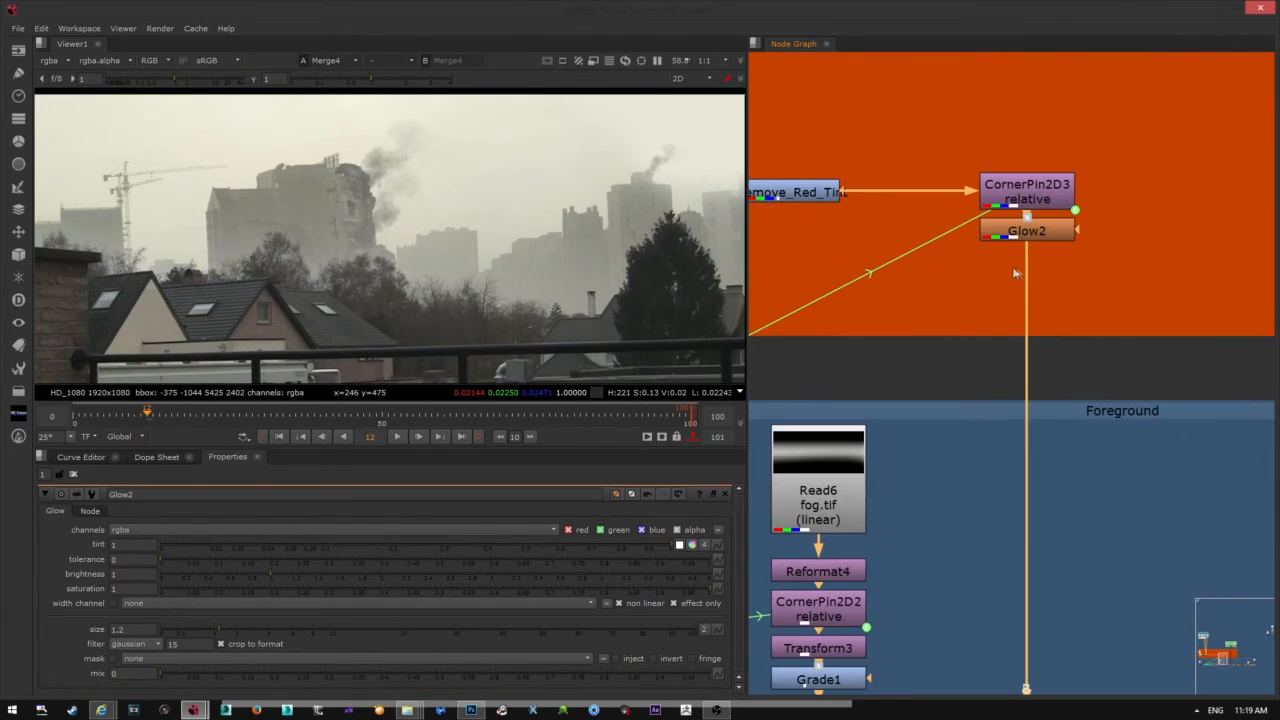
{"action": "scroll", "coordinate": [1005, 270], "scroll_direction": "down", "scroll_amount": 2}
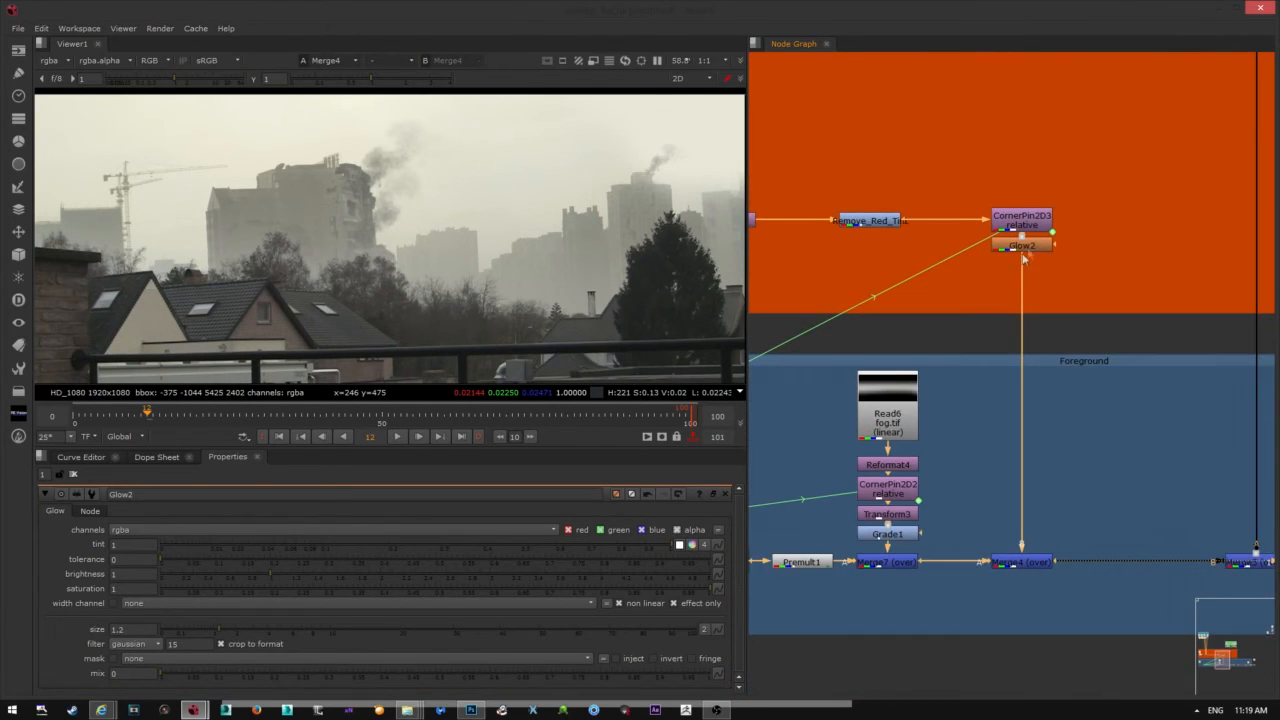
{"action": "key", "text": "d"}
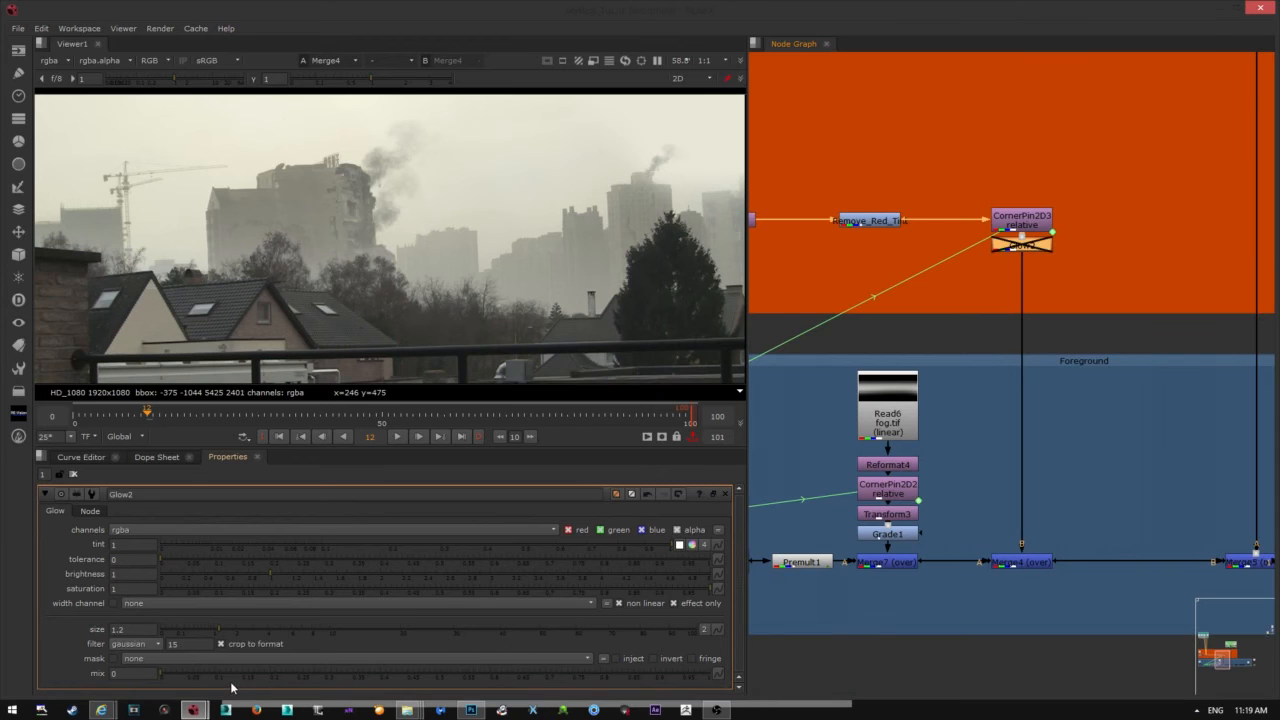
{"action": "key", "text": "d"}
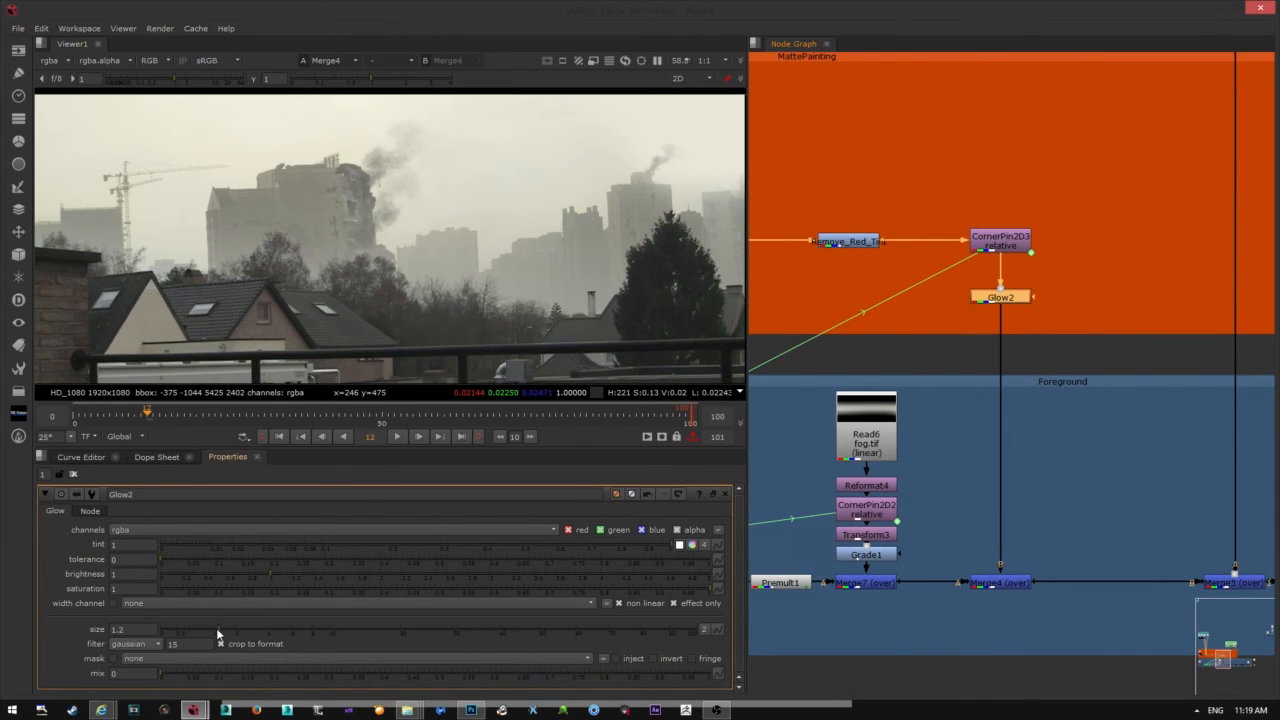
- Turn off the effect only option on Glow2
{"action": "mouse_move", "coordinate": [218, 633]}
{"action": "left_mouse_down"}
{"action": "mouse_move", "coordinate": [280, 633]}
{"action": "mouse_move", "coordinate": [218, 632]}
{"action": "left_mouse_up"}
{"action": "left_click", "coordinate": [673, 603]}
{"action": "scroll", "coordinate": [1125, 538], "scroll_direction": "down", "scroll_amount": 5}
{"action": "scroll", "coordinate": [1007, 532], "scroll_direction": "up", "scroll_amount": 4}
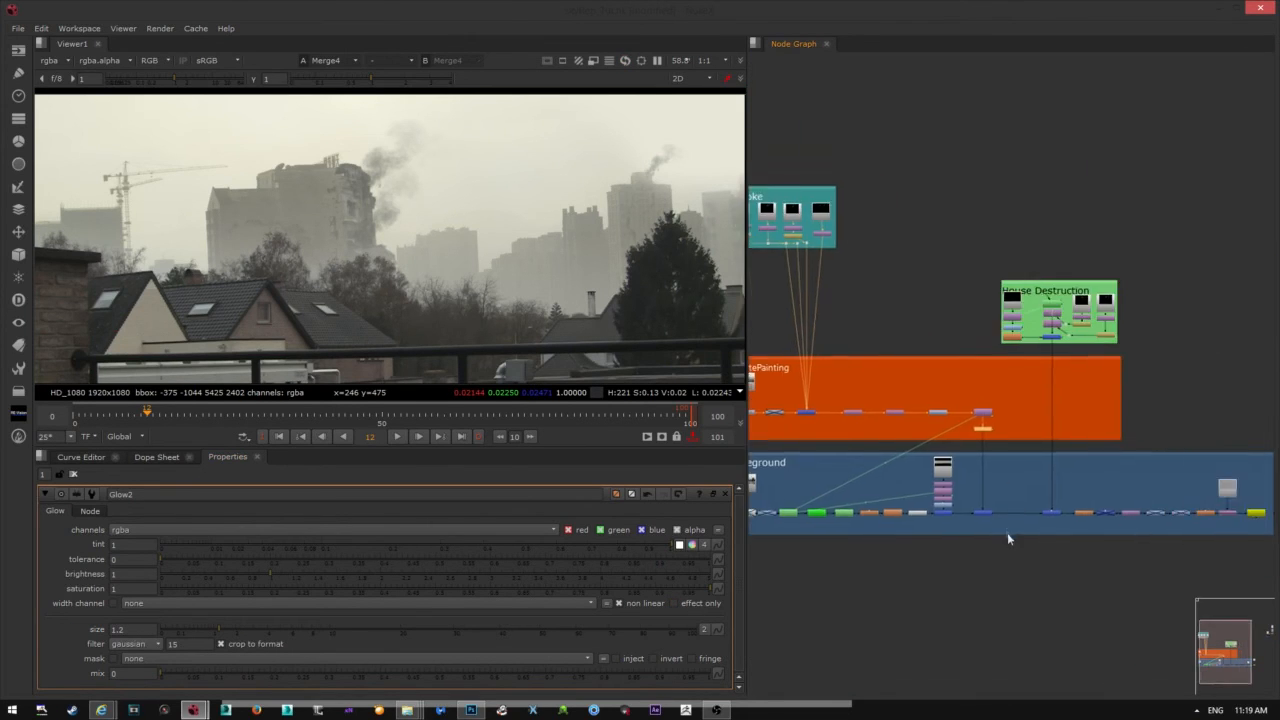
{"action": "left_click", "coordinate": [912, 508]}
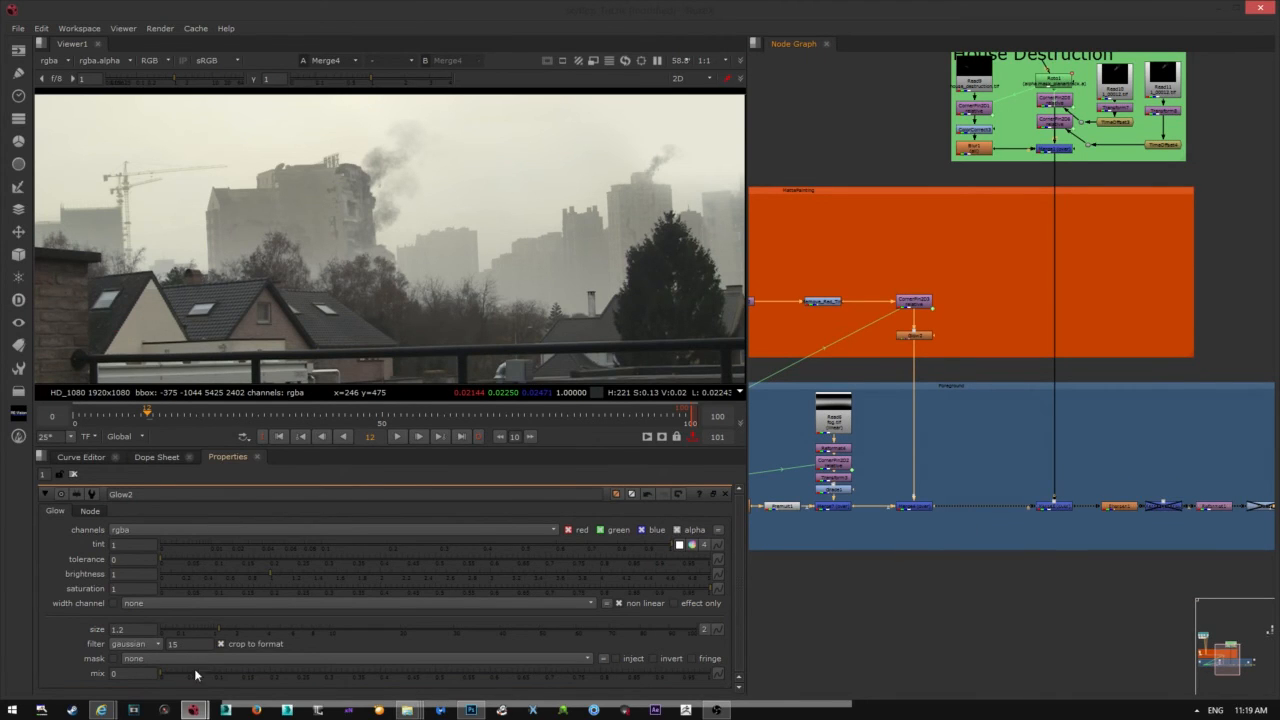
- Try Glow2's mix at full strength, 1, and settle on a mix of 0.186 for a subtle skyline glow
{"action": "left_click_drag", "start_coordinate": [195, 675], "coordinate": [168, 682]}
{"action": "left_click_drag", "start_coordinate": [174, 677], "coordinate": [714, 688]}
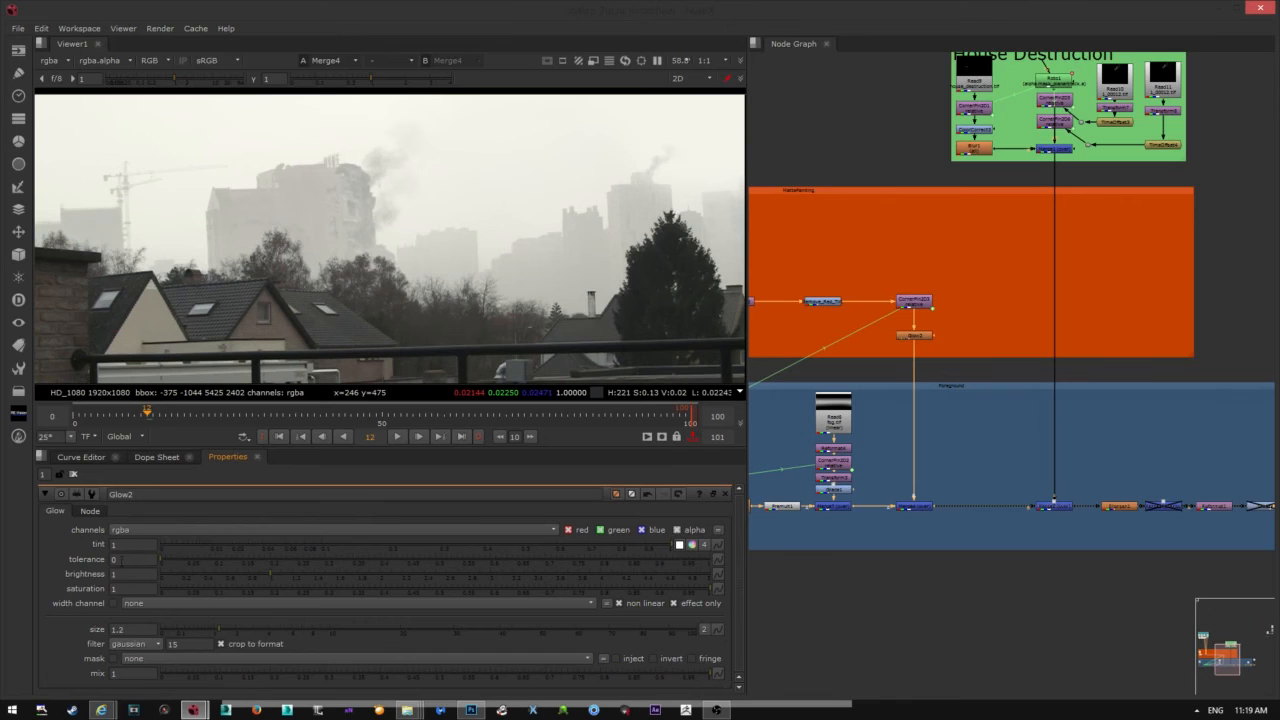
{"action": "left_click", "coordinate": [130, 629]}
{"action": "left_click_drag", "start_coordinate": [685, 678], "coordinate": [394, 683]}
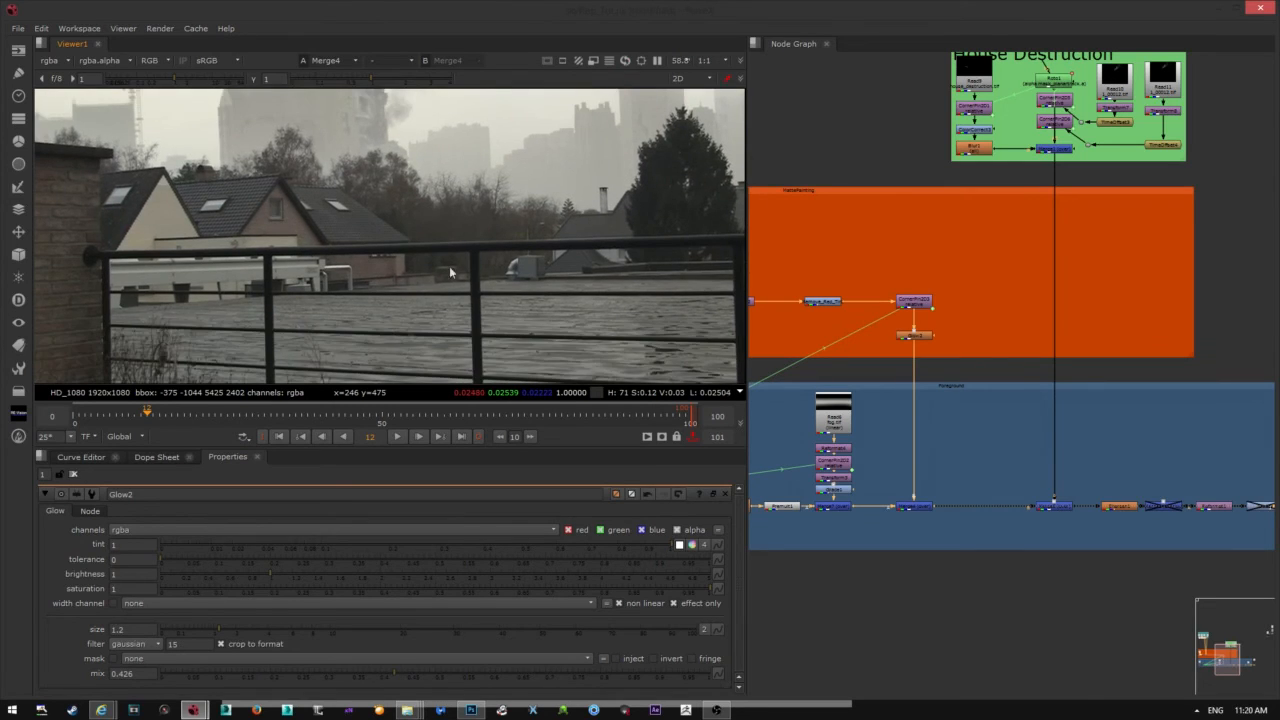
{"action": "left_click_drag", "start_coordinate": [383, 678], "coordinate": [265, 688]}
- Move the Write1 node out of the end of the Foreground chain to a spot below the backdrop near Glow1
{"action": "middle_click_drag", "start_coordinate": [910, 361], "coordinate": [865, 322]}
{"action": "middle_click_drag", "start_coordinate": [1100, 345], "coordinate": [818, 340]}
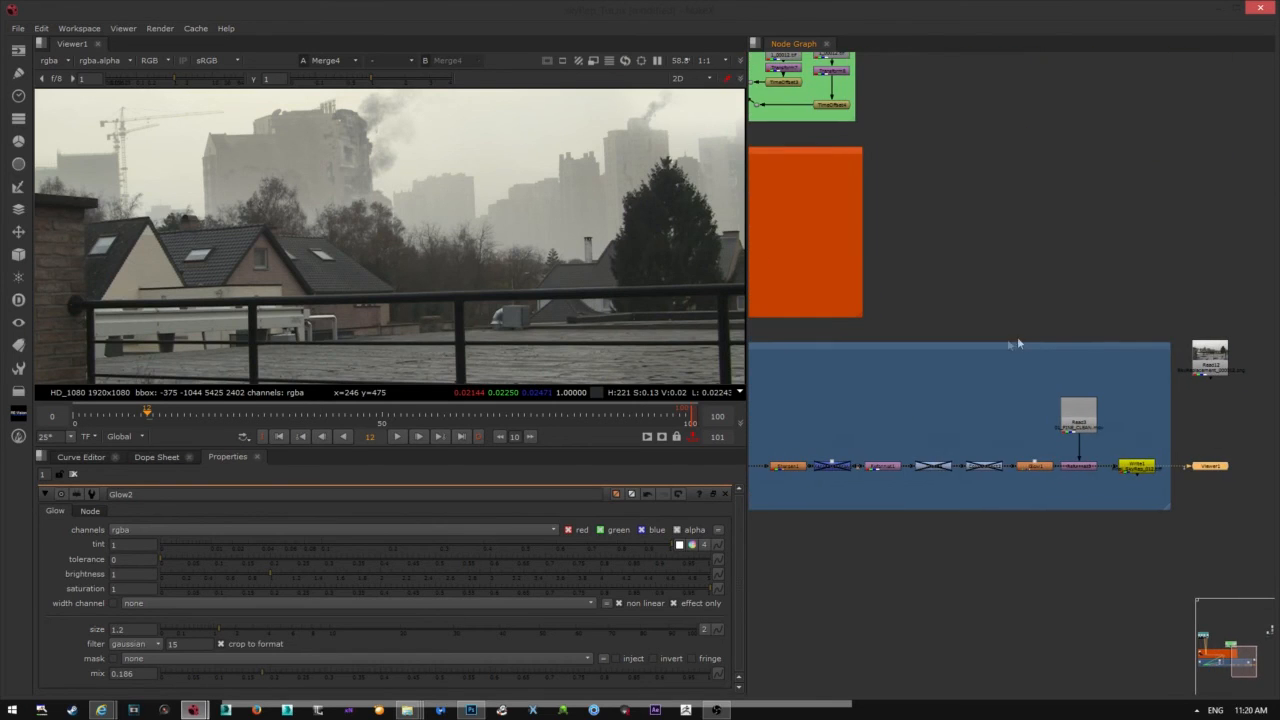
{"action": "scroll", "coordinate": [1154, 397], "scroll_direction": "down", "scroll_amount": 5}
{"action": "middle_click_drag", "start_coordinate": [1126, 442], "coordinate": [965, 420]}
{"action": "scroll", "coordinate": [1036, 402], "scroll_direction": "up", "scroll_amount": 3}
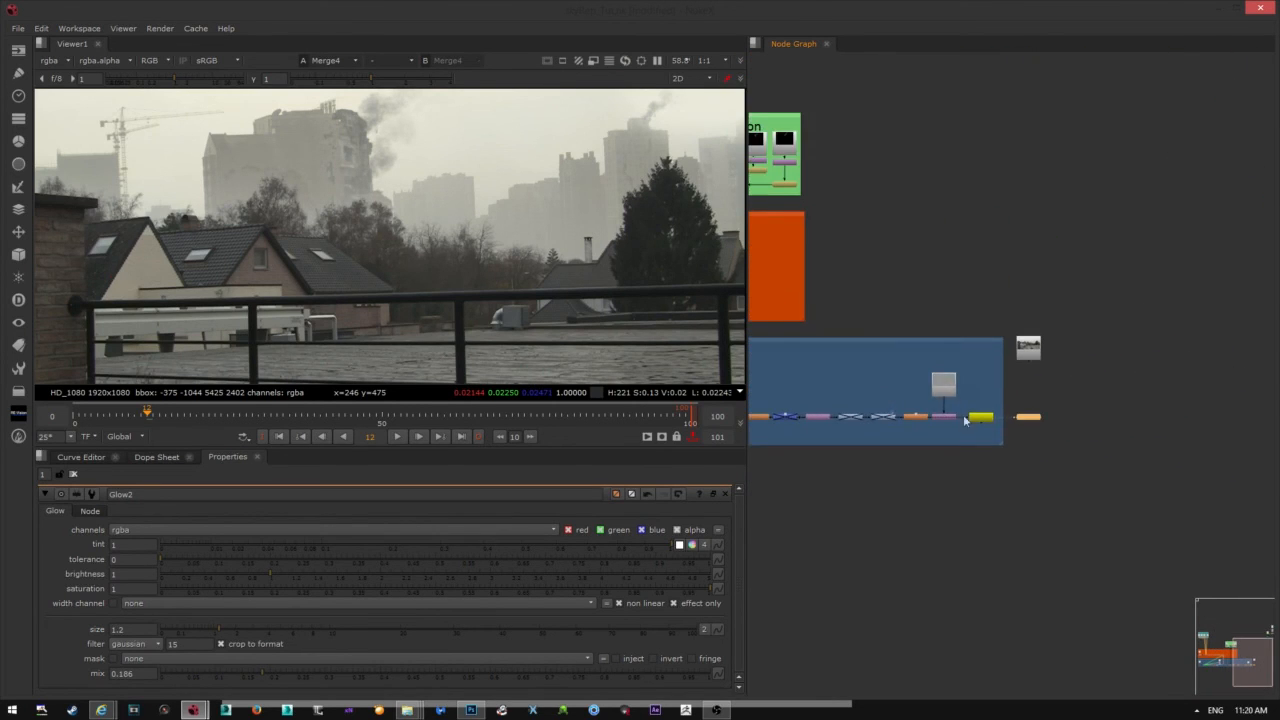
{"action": "scroll", "coordinate": [1009, 410], "scroll_direction": "up", "scroll_amount": 5}
{"action": "left_click_drag", "start_coordinate": [937, 435], "coordinate": [816, 556]}
{"action": "middle_click_drag", "start_coordinate": [865, 449], "coordinate": [1034, 418]}
{"action": "scroll", "coordinate": [1032, 421], "scroll_direction": "down", "scroll_amount": 2}
{"action": "left_click", "coordinate": [988, 502]}
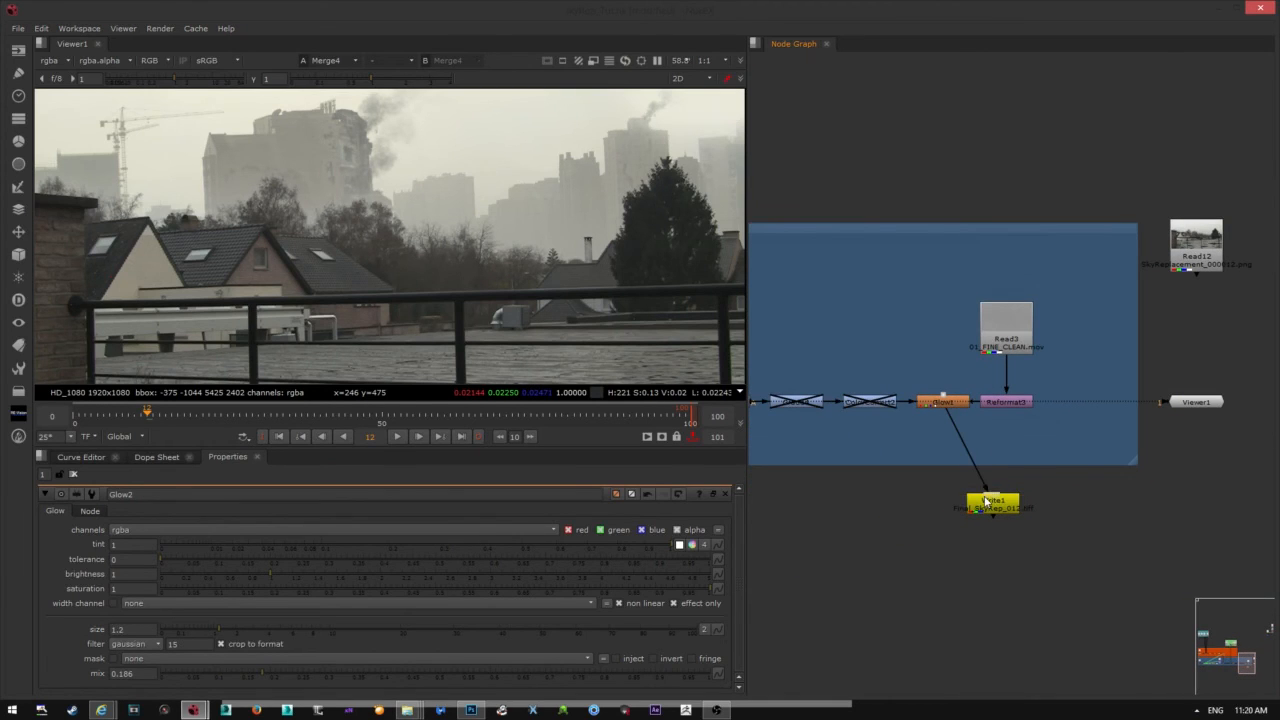
{"action": "left_click_drag", "start_coordinate": [991, 511], "coordinate": [954, 507]}
- Enable the Grade4 and ColorCorrect2 nodes and show ColorCorrect2's output in the viewer
{"action": "middle_click_drag", "start_coordinate": [806, 415], "coordinate": [916, 401]}
{"action": "left_click", "coordinate": [909, 389]}
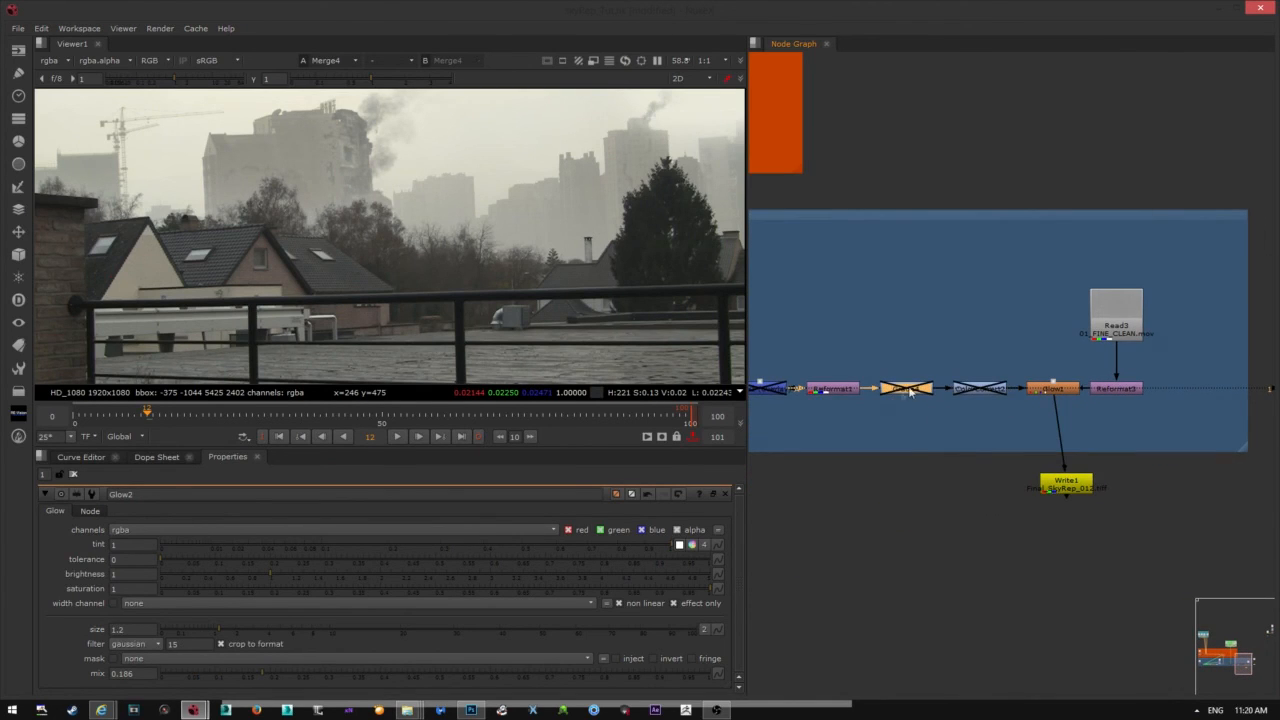
{"action": "left_click", "coordinate": [976, 389]}
{"action": "key", "text": "d"}
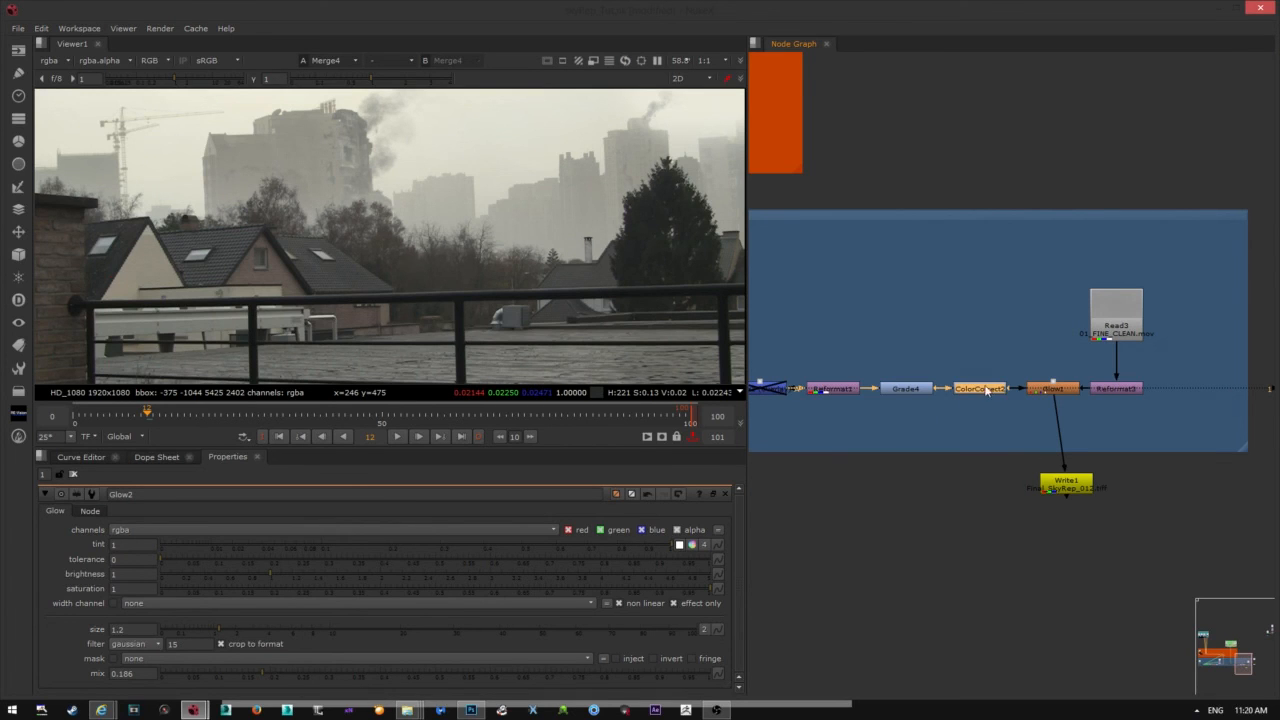
{"action": "key", "text": "1"}
{"action": "left_click", "coordinate": [972, 397]}
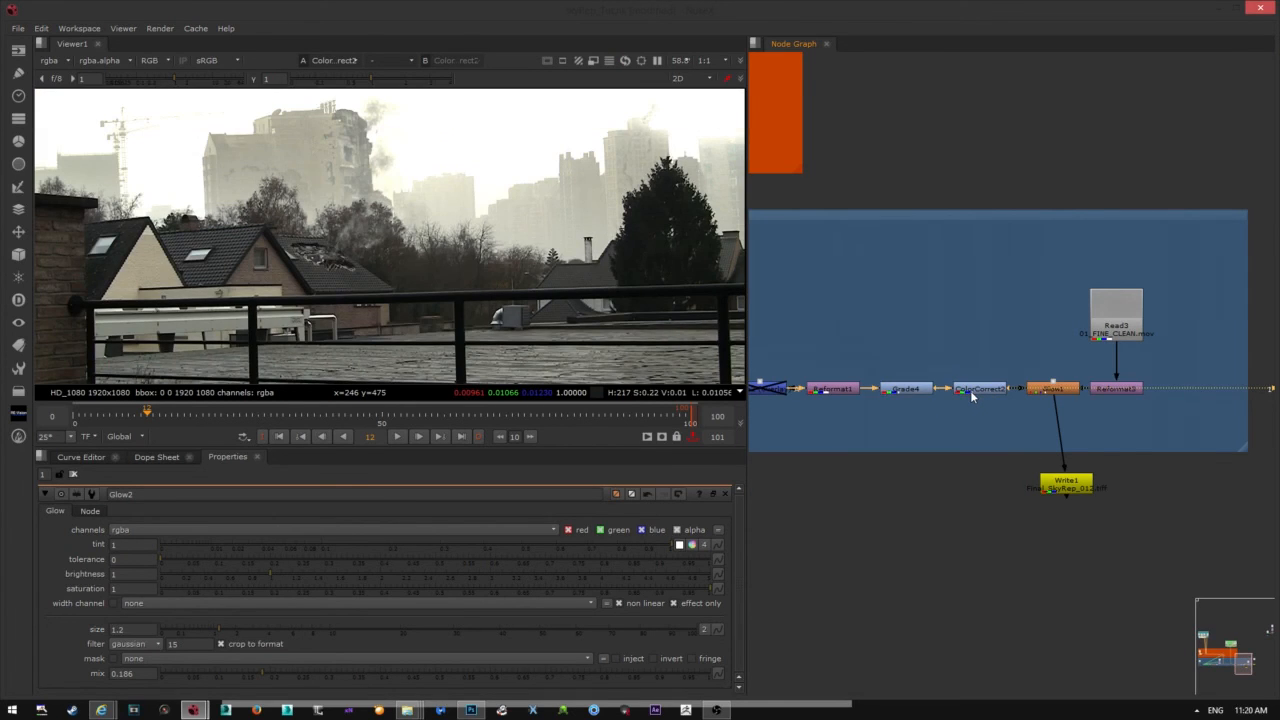
- Toggle Glow1 off and back on, bring up ColorCorrect2's settings, and nudge Glow1 slightly above the node chain
{"action": "left_click", "coordinate": [1060, 398]}
{"action": "key", "text": "d"}
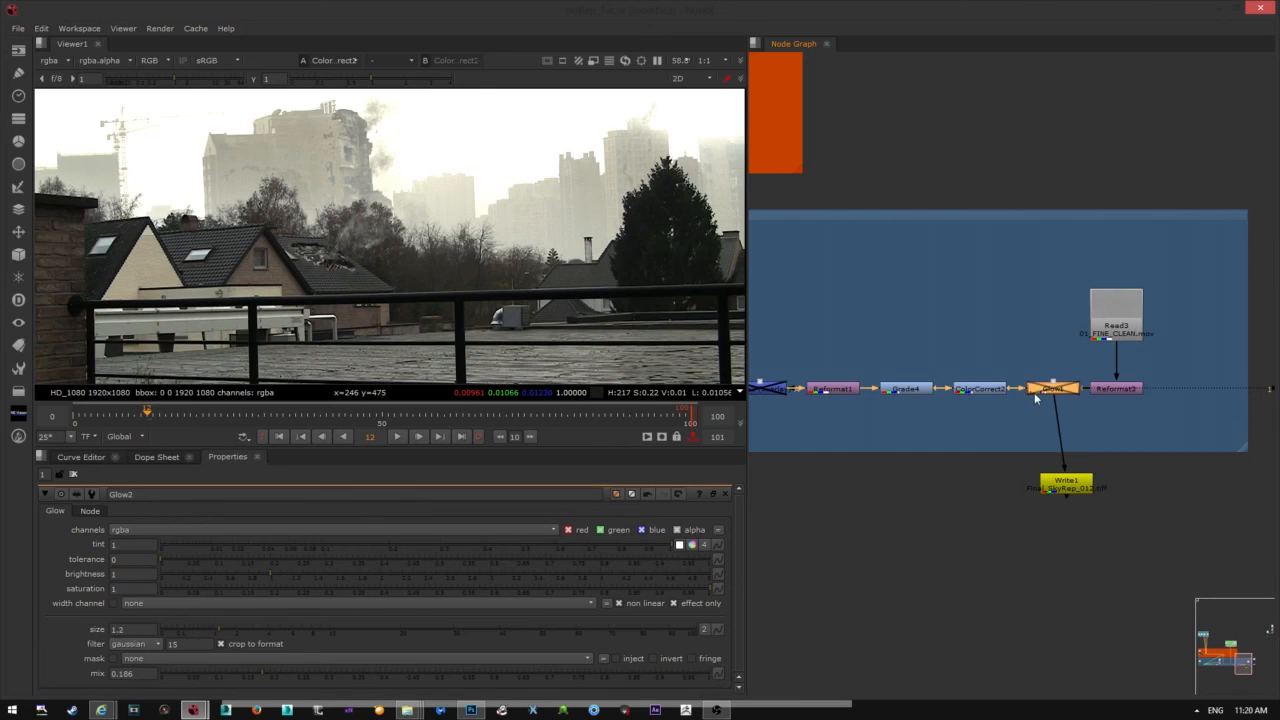
{"action": "key", "text": "d"}
{"action": "double_click", "coordinate": [979, 389]}
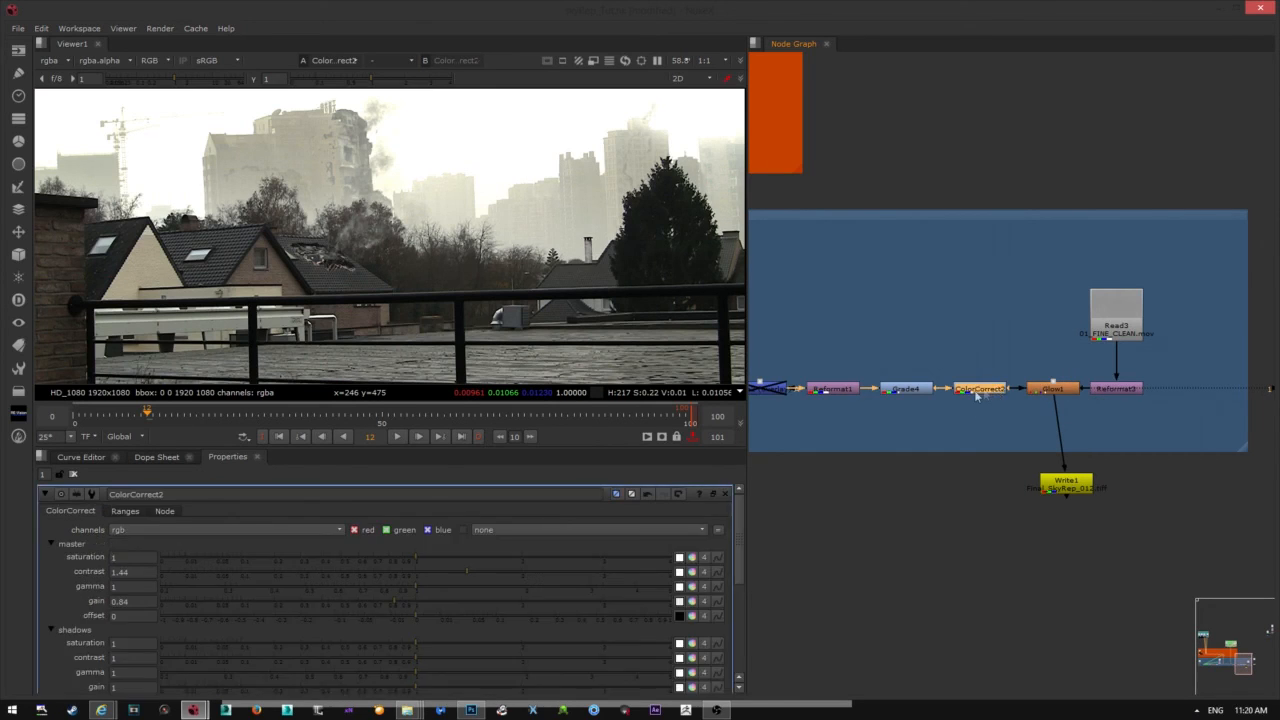
{"action": "middle_click_drag", "start_coordinate": [1048, 401], "coordinate": [1084, 403]}
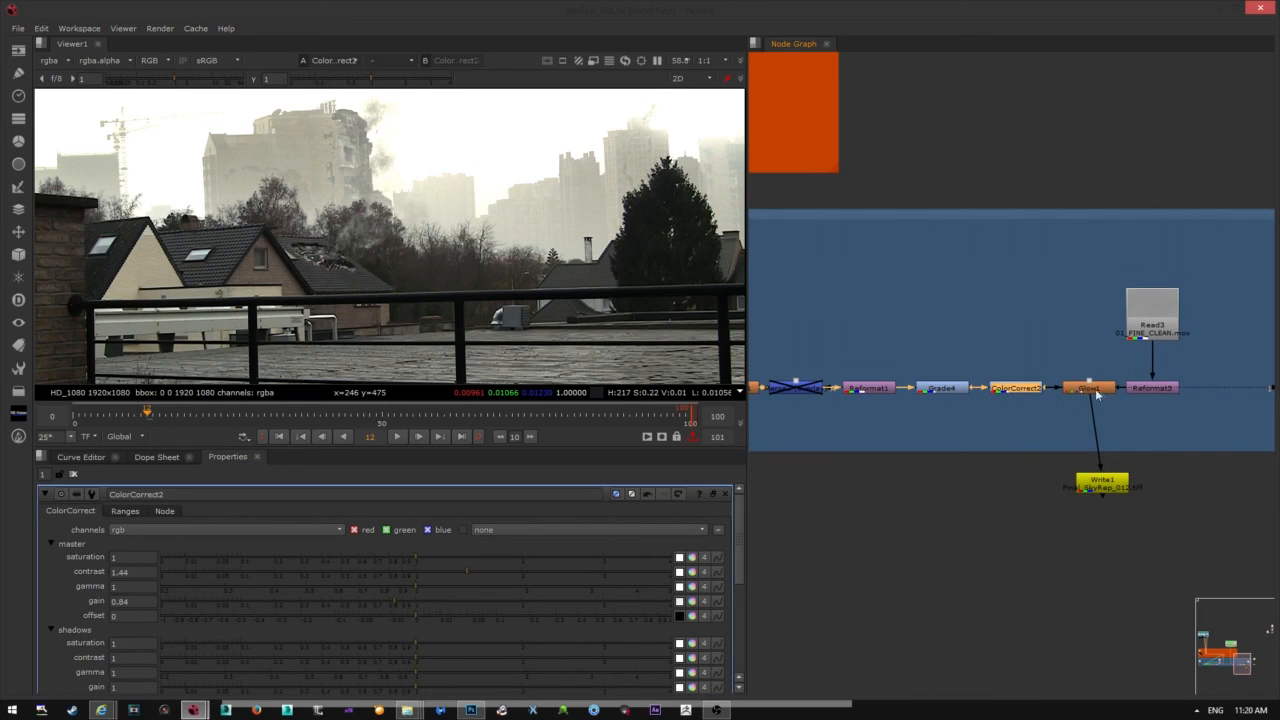
{"action": "left_click_drag", "start_coordinate": [1096, 394], "coordinate": [1104, 381]}
- Shift Sharpen1 slightly away from Merge2 and show its output in the viewer
{"action": "middle_click_drag", "start_coordinate": [897, 397], "coordinate": [1137, 386]}
{"action": "left_click", "coordinate": [969, 378]}
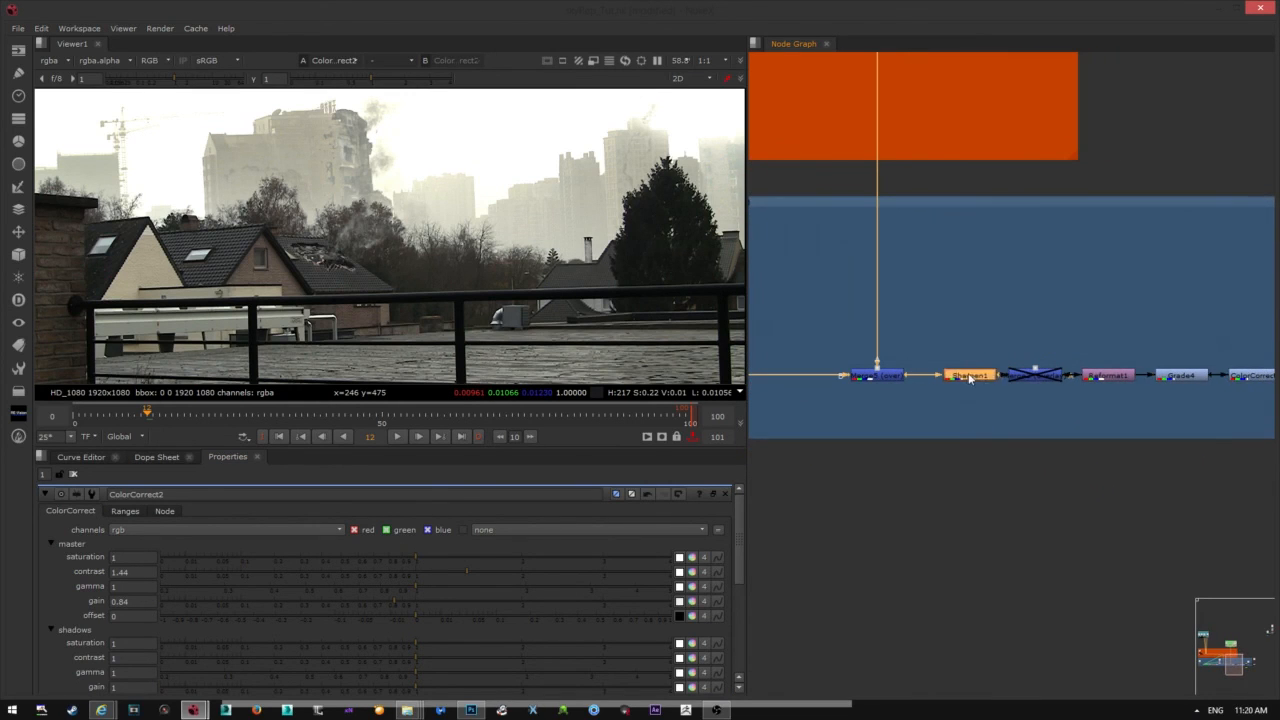
{"action": "left_click_drag", "start_coordinate": [969, 378], "coordinate": [951, 378]}
{"action": "middle_click_drag", "start_coordinate": [1001, 401], "coordinate": [886, 394]}
{"action": "key", "text": "1"}
- View the Reformat1 output, open its settings, and examine how it crops the composite to the frame
{"action": "left_click", "coordinate": [1004, 416]}
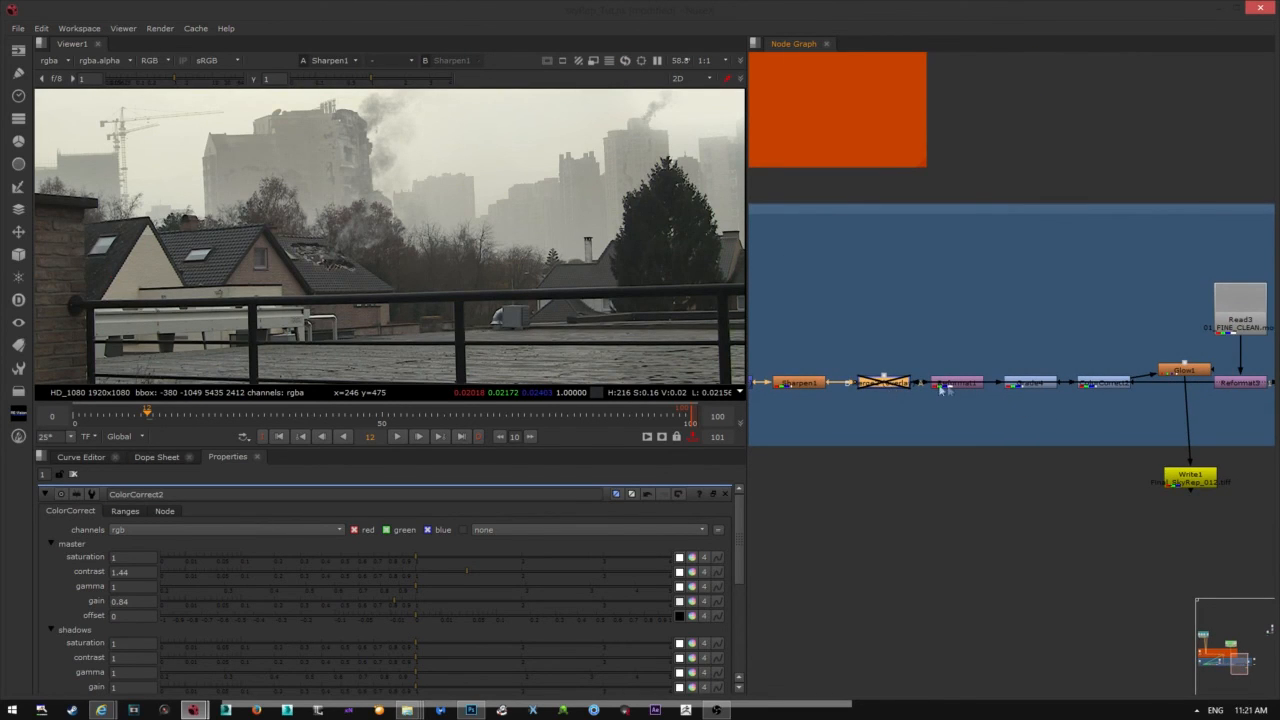
{"action": "key", "text": "1"}
{"action": "left_click", "coordinate": [1024, 414]}
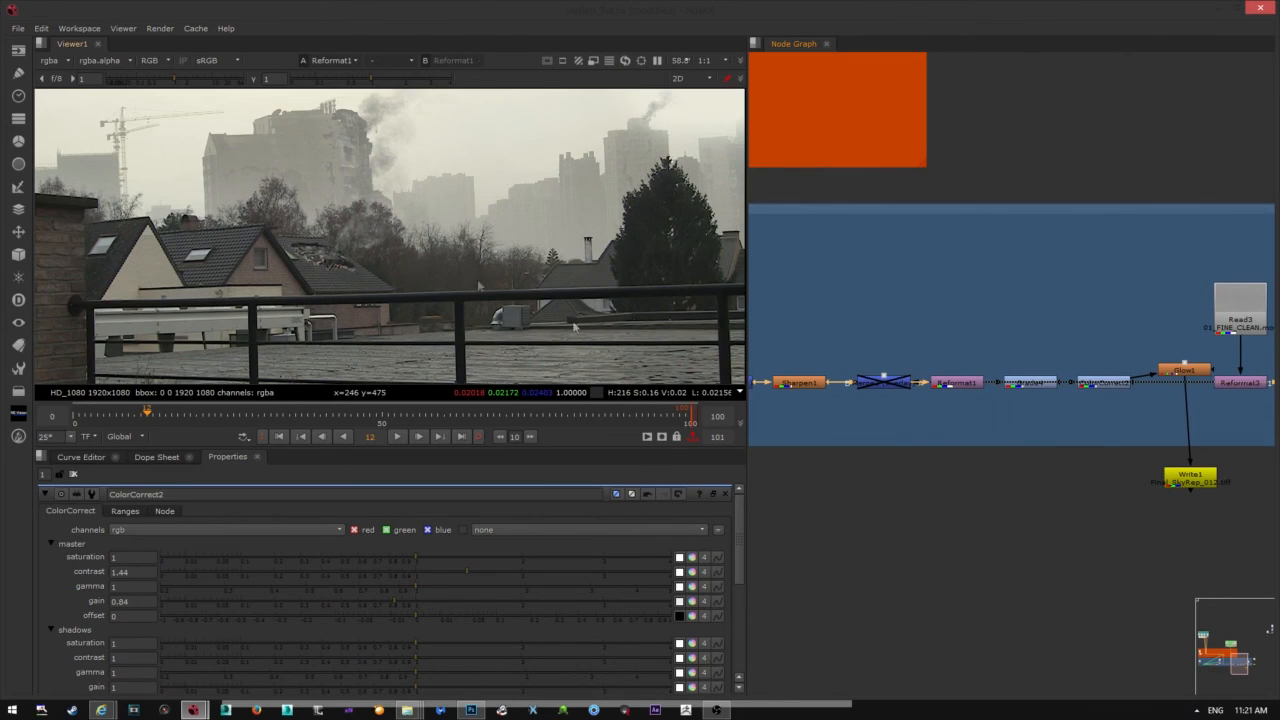
{"action": "middle_click_drag", "start_coordinate": [480, 287], "coordinate": [447, 267]}
{"action": "double_click", "coordinate": [956, 384]}
{"action": "scroll", "coordinate": [525, 267], "scroll_direction": "down", "scroll_amount": 5}
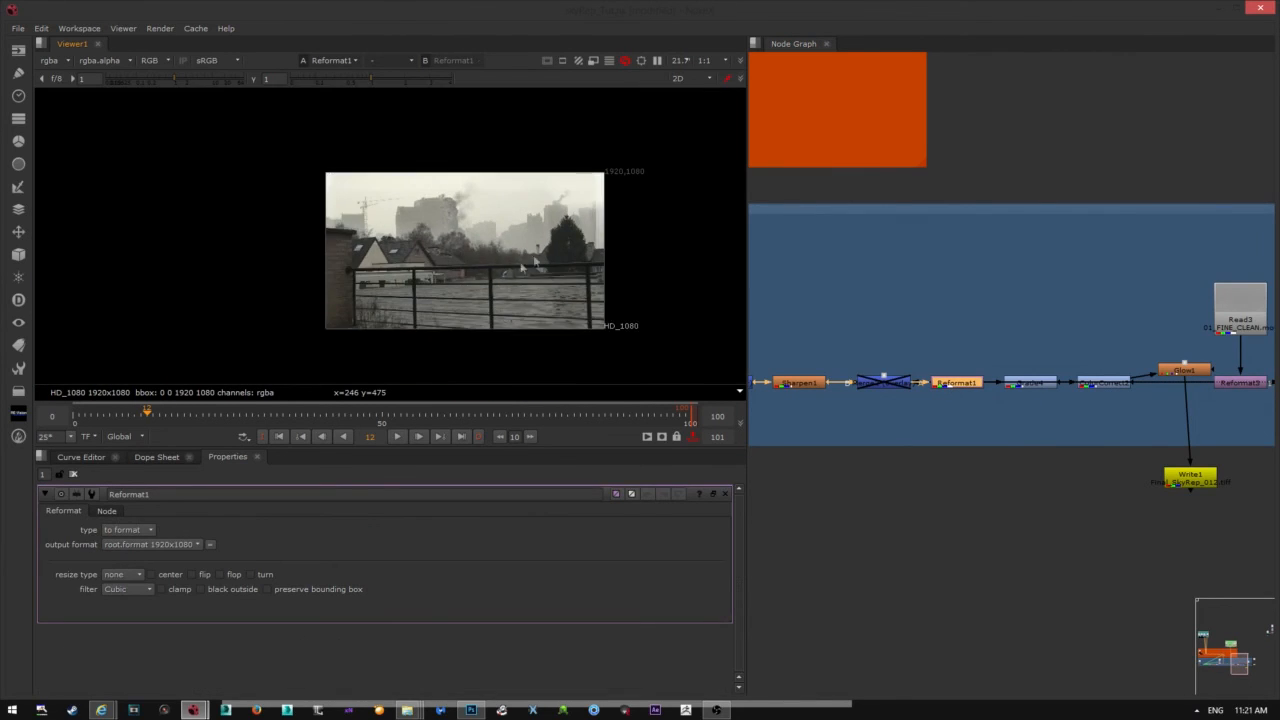
{"action": "scroll", "coordinate": [525, 267], "scroll_direction": "up", "scroll_amount": 2}
{"action": "middle_click_drag", "start_coordinate": [1057, 386], "coordinate": [1051, 380]}
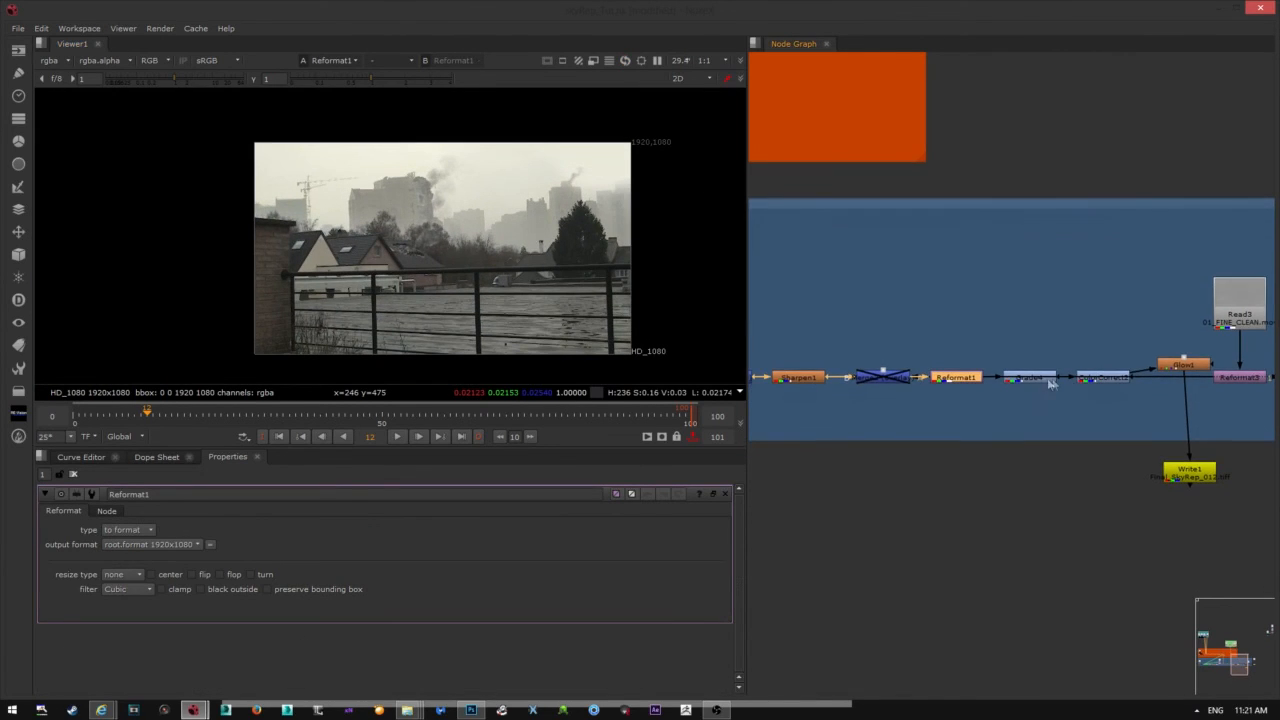
- View the Grade4 output and then the ColorCorrect2 output to compare the grading stages
{"action": "left_click", "coordinate": [1049, 382]}
{"action": "key", "text": "1"}
{"action": "left_click", "coordinate": [1114, 384]}
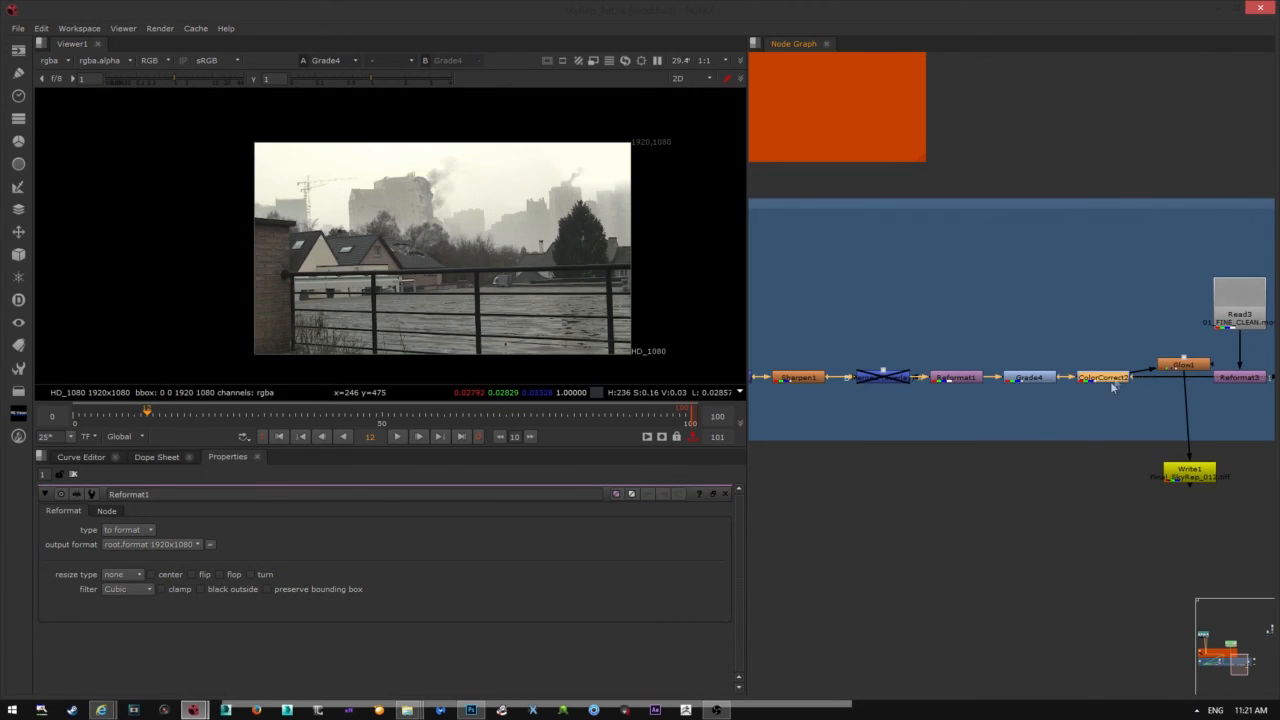
{"action": "key", "text": "1"}
{"action": "middle_click_drag", "start_coordinate": [1114, 384], "coordinate": [1035, 379]}
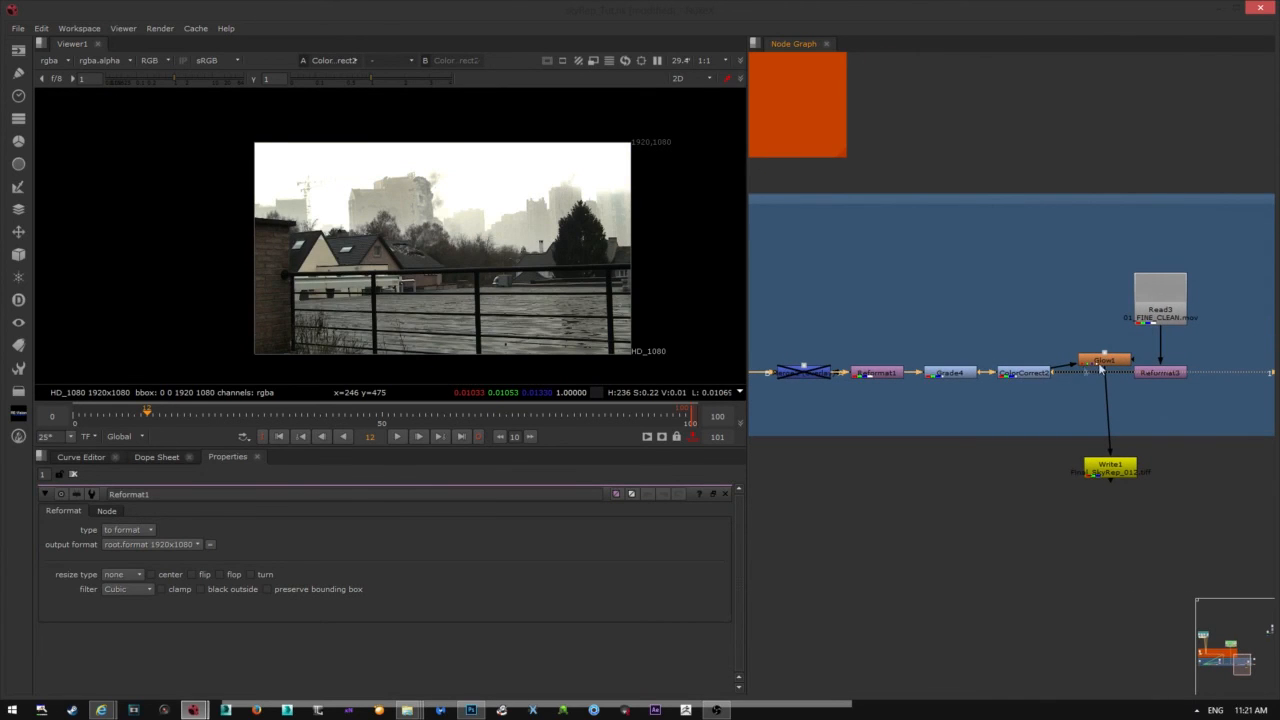
- Lower ColorCorrect2's master saturation to 0.845 and its master contrast to 0.94
{"action": "double_click", "coordinate": [1031, 373]}
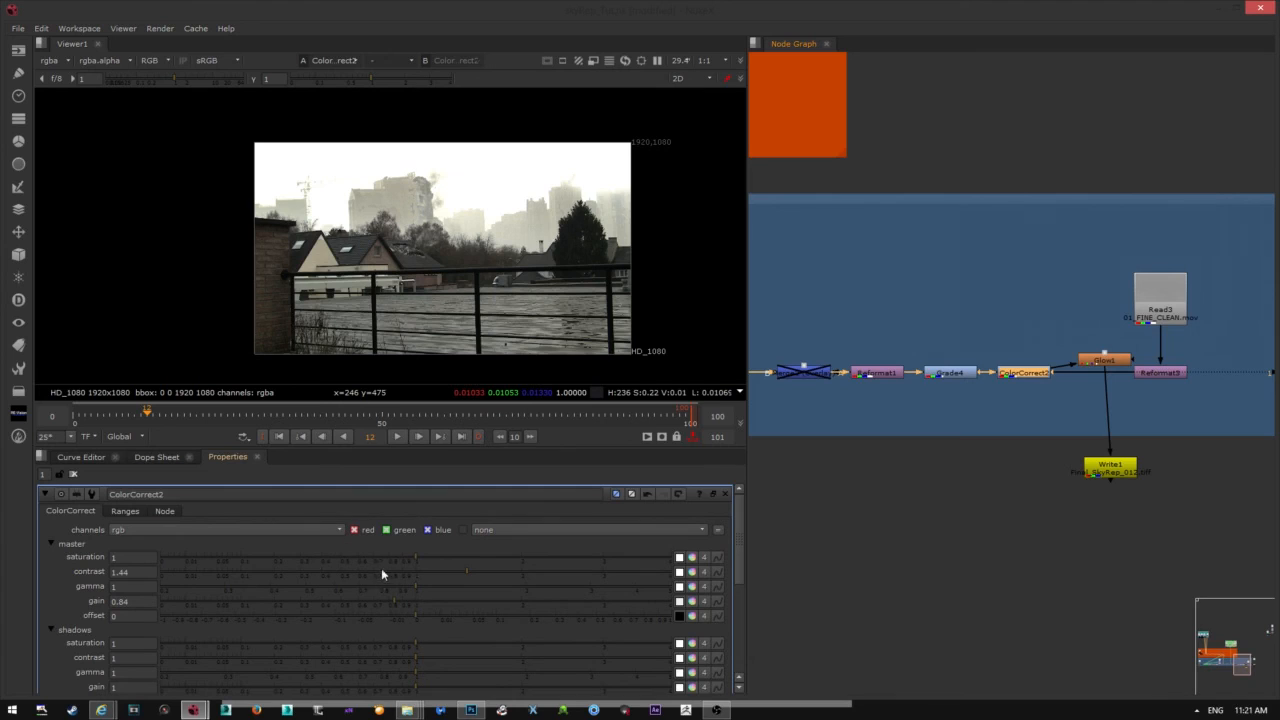
{"action": "mouse_move", "coordinate": [415, 561]}
{"action": "left_mouse_down"}
{"action": "mouse_move", "coordinate": [314, 557]}
{"action": "mouse_move", "coordinate": [394, 557]}
{"action": "left_mouse_up"}
{"action": "left_click_drag", "start_coordinate": [461, 576], "coordinate": [397, 561]}
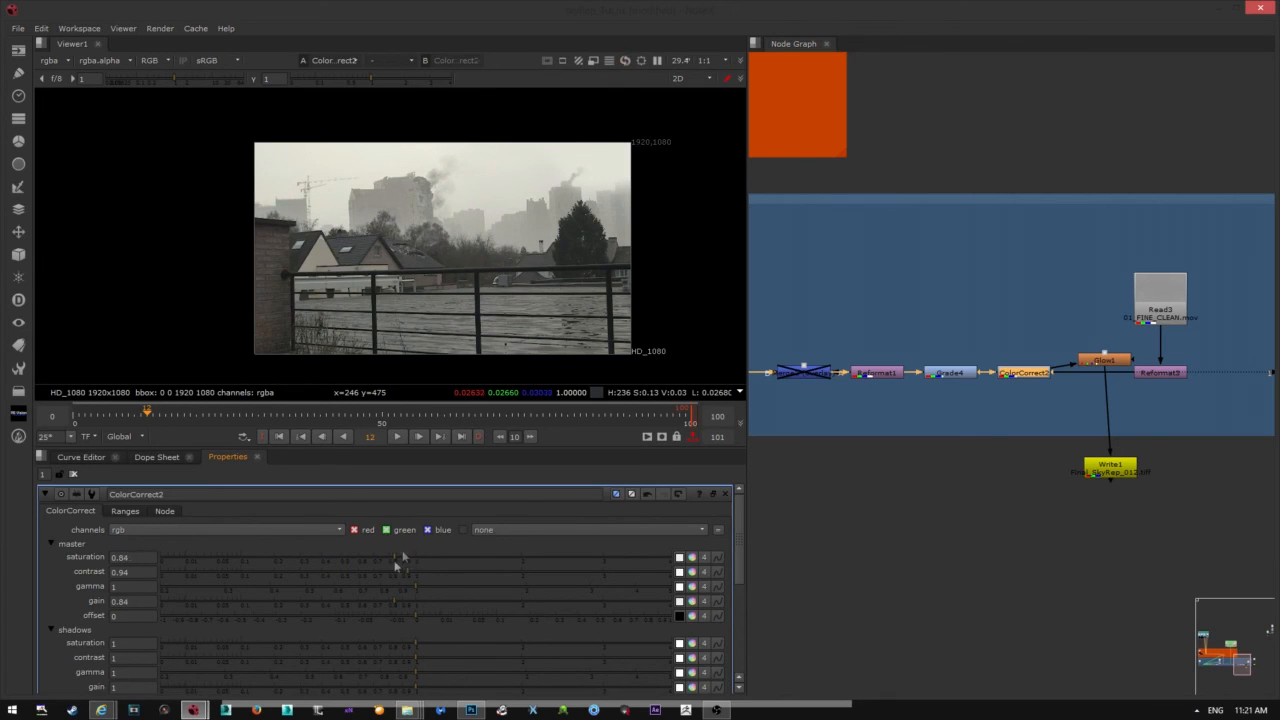
- Move Glow1 below the end of the node chain and show its output in the viewer
{"action": "middle_click_drag", "start_coordinate": [1120, 377], "coordinate": [1057, 385]}
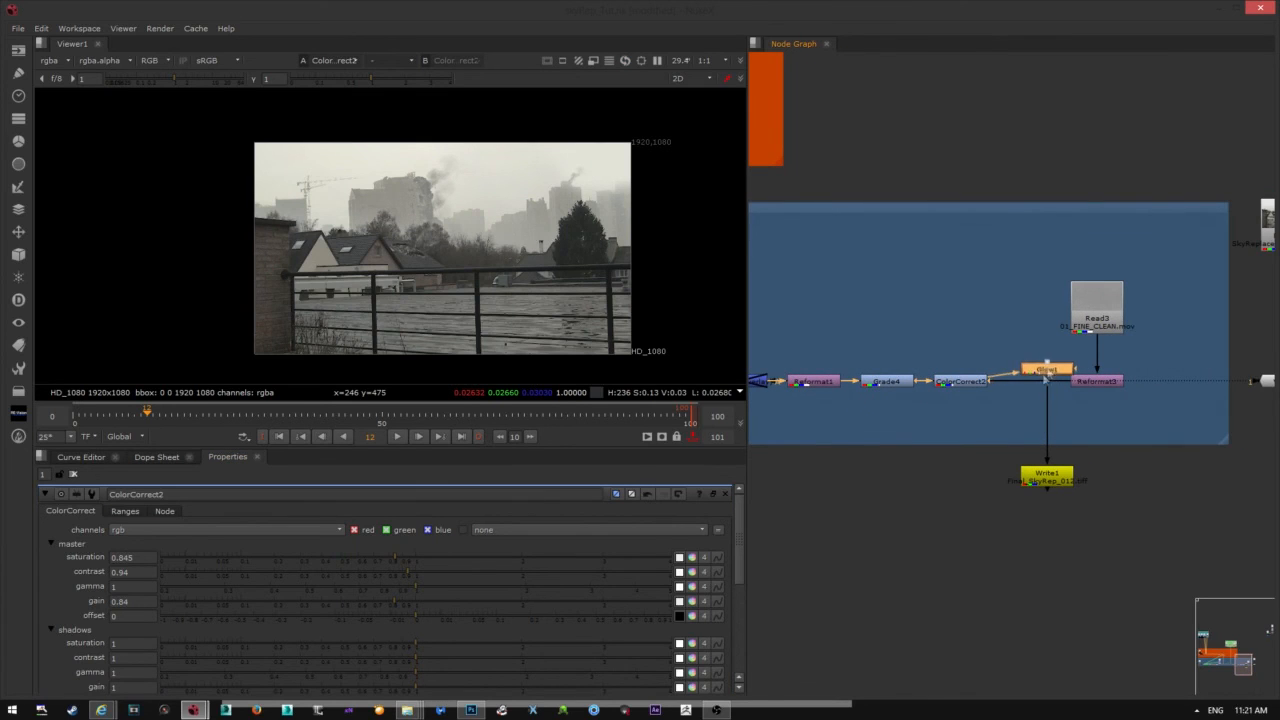
{"action": "left_click_drag", "start_coordinate": [1048, 370], "coordinate": [1020, 410]}
{"action": "key", "text": "1"}
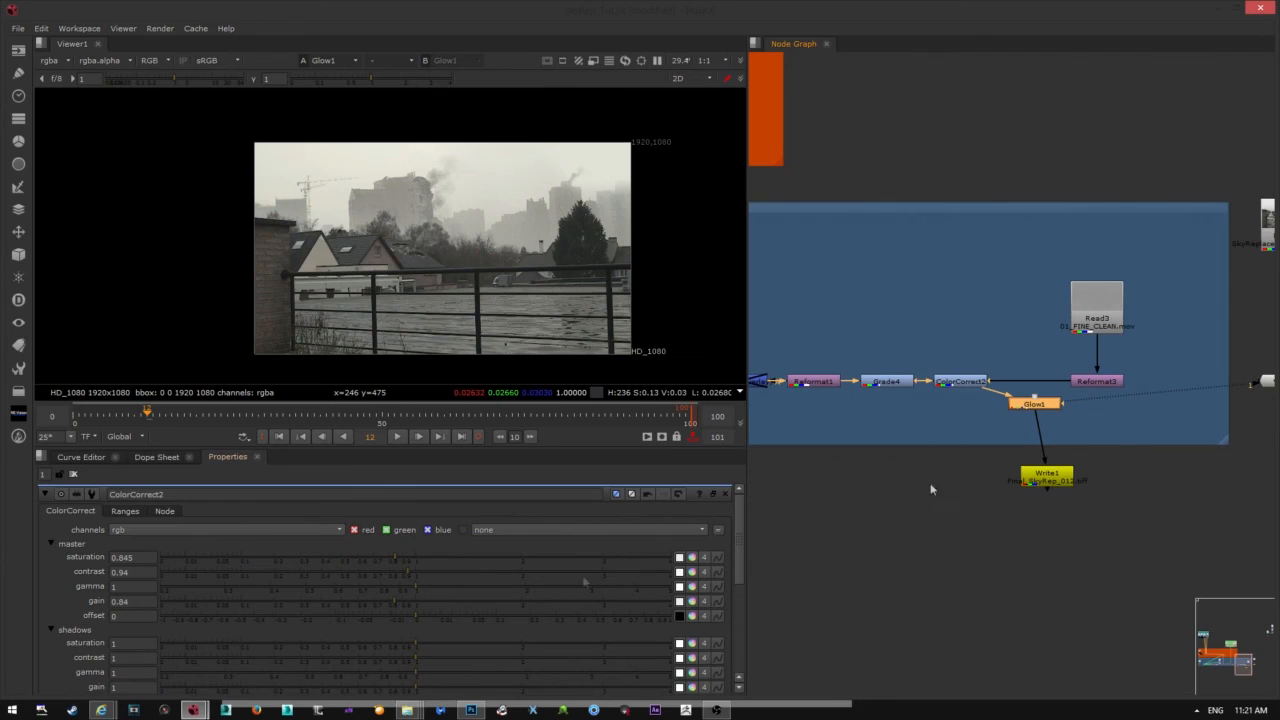
- Move Reformat3 up out of the main chain and bring it and Read3 back toward Merge2
{"action": "middle_click_drag", "start_coordinate": [1096, 413], "coordinate": [1062, 414]}
{"action": "left_click_drag", "start_coordinate": [1006, 411], "coordinate": [860, 284]}
{"action": "left_click", "coordinate": [990, 389]}
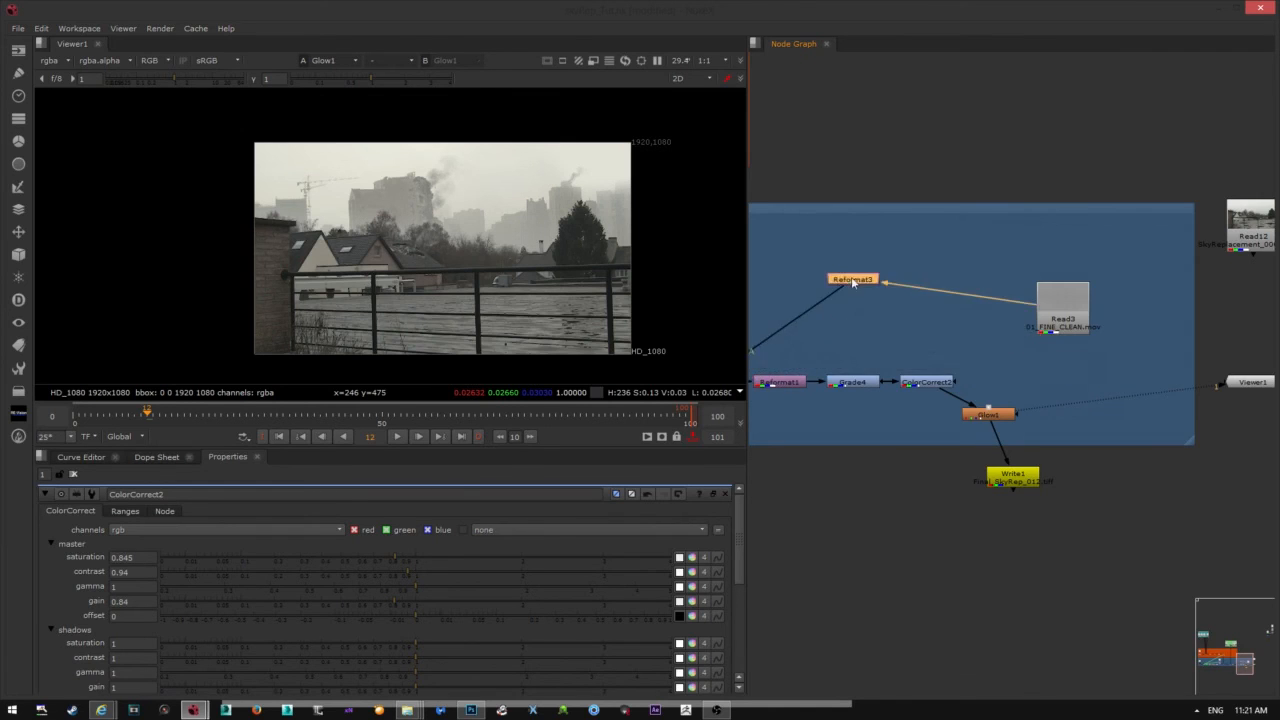
{"action": "middle_click_drag", "start_coordinate": [855, 306], "coordinate": [1088, 325]}
{"action": "left_click_drag", "start_coordinate": [1083, 299], "coordinate": [981, 301]}
{"action": "middle_click_drag", "start_coordinate": [1219, 313], "coordinate": [1057, 331]}
{"action": "left_click_drag", "start_coordinate": [1136, 340], "coordinate": [987, 321]}
- Enable the Merge2 overlay node that follows Sharpen1
{"action": "middle_click_drag", "start_coordinate": [880, 330], "coordinate": [997, 331]}
{"action": "left_click", "coordinate": [861, 421]}
{"action": "key", "text": "d"}
{"action": "middle_click_drag", "start_coordinate": [906, 416], "coordinate": [882, 438]}
{"action": "scroll", "coordinate": [952, 397], "scroll_direction": "up", "scroll_amount": 2}
- Align Reformat3 directly above Merge2 and place Read3 closer beside it
{"action": "left_click_drag", "start_coordinate": [860, 312], "coordinate": [816, 340]}
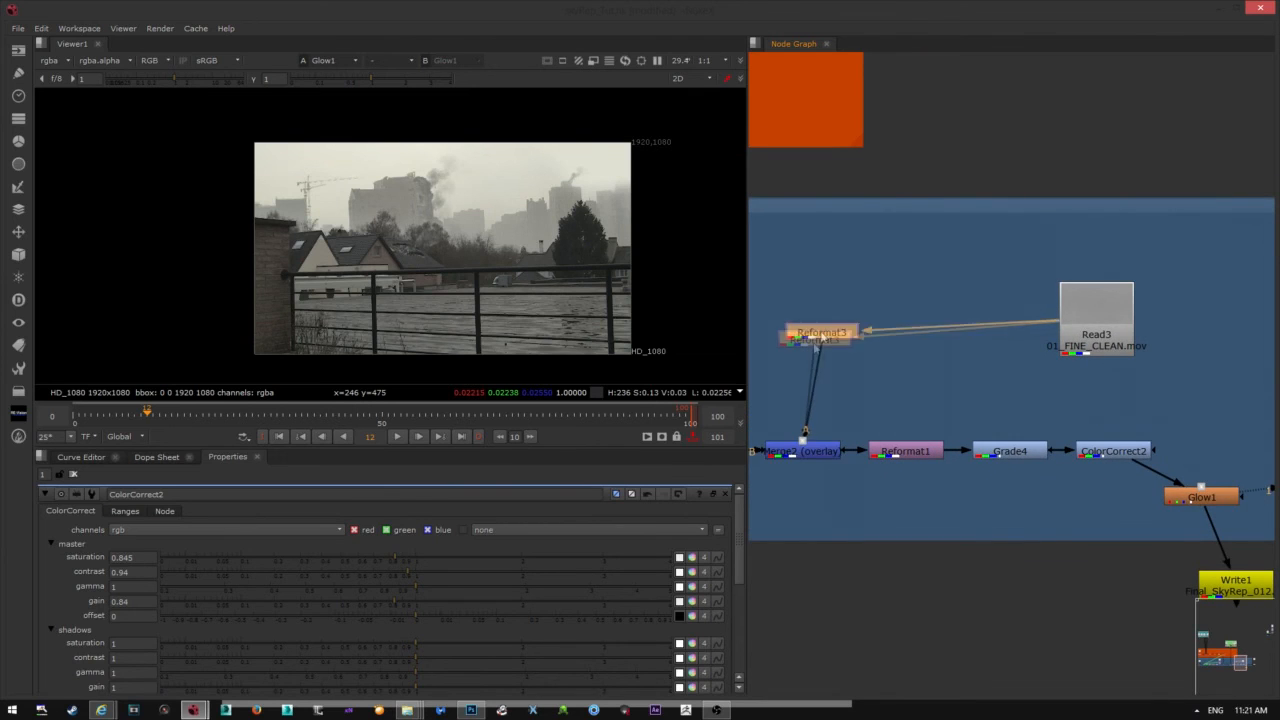
{"action": "middle_click_drag", "start_coordinate": [808, 460], "coordinate": [888, 447]}
{"action": "left_click", "coordinate": [887, 442]}
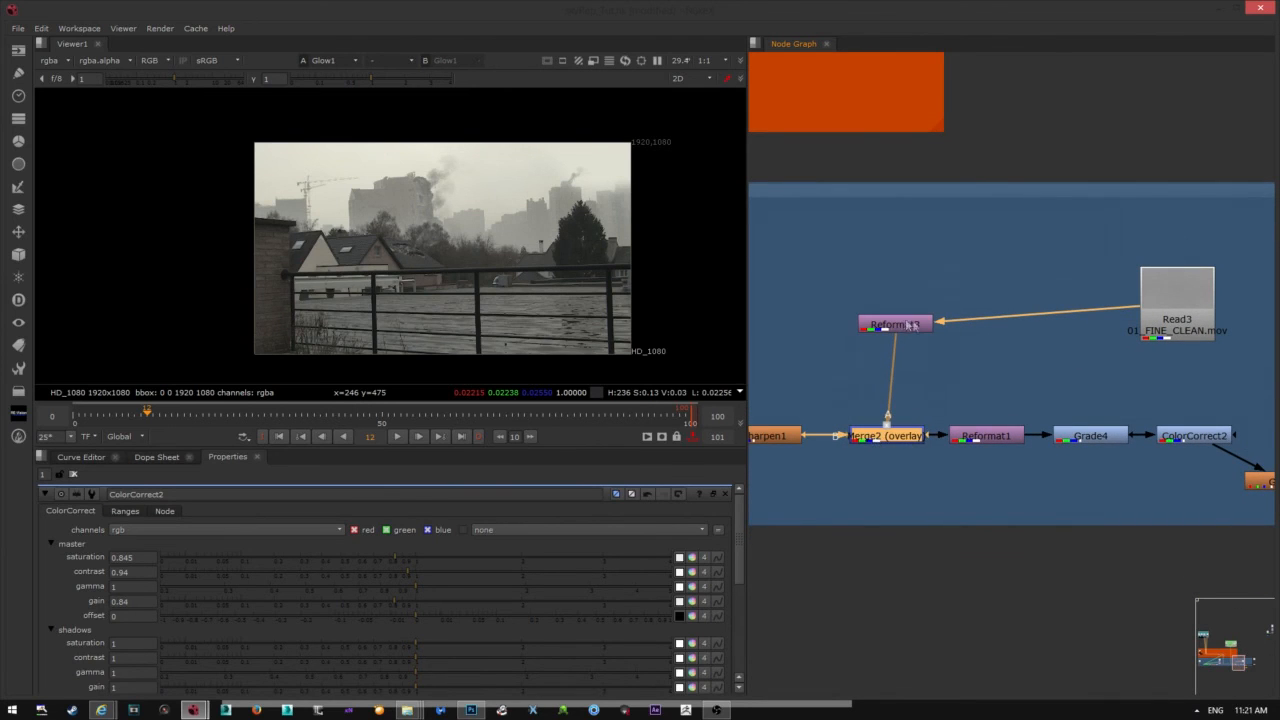
{"action": "left_click_drag", "start_coordinate": [912, 326], "coordinate": [896, 327]}
{"action": "middle_click_drag", "start_coordinate": [896, 397], "coordinate": [862, 407]}
{"action": "left_click", "coordinate": [856, 455]}
{"action": "left_click_drag", "start_coordinate": [857, 341], "coordinate": [866, 341]}
{"action": "middle_click_drag", "start_coordinate": [1136, 340], "coordinate": [1037, 366]}
{"action": "left_click_drag", "start_coordinate": [1037, 366], "coordinate": [996, 384]}
- View the 01_FINE_CLEAN.mov grain clip from Read3 on its own
{"action": "middle_click_drag", "start_coordinate": [1004, 346], "coordinate": [1049, 323], "text": "alt"}
{"action": "scroll", "coordinate": [1017, 352], "scroll_direction": "up", "scroll_amount": 3}
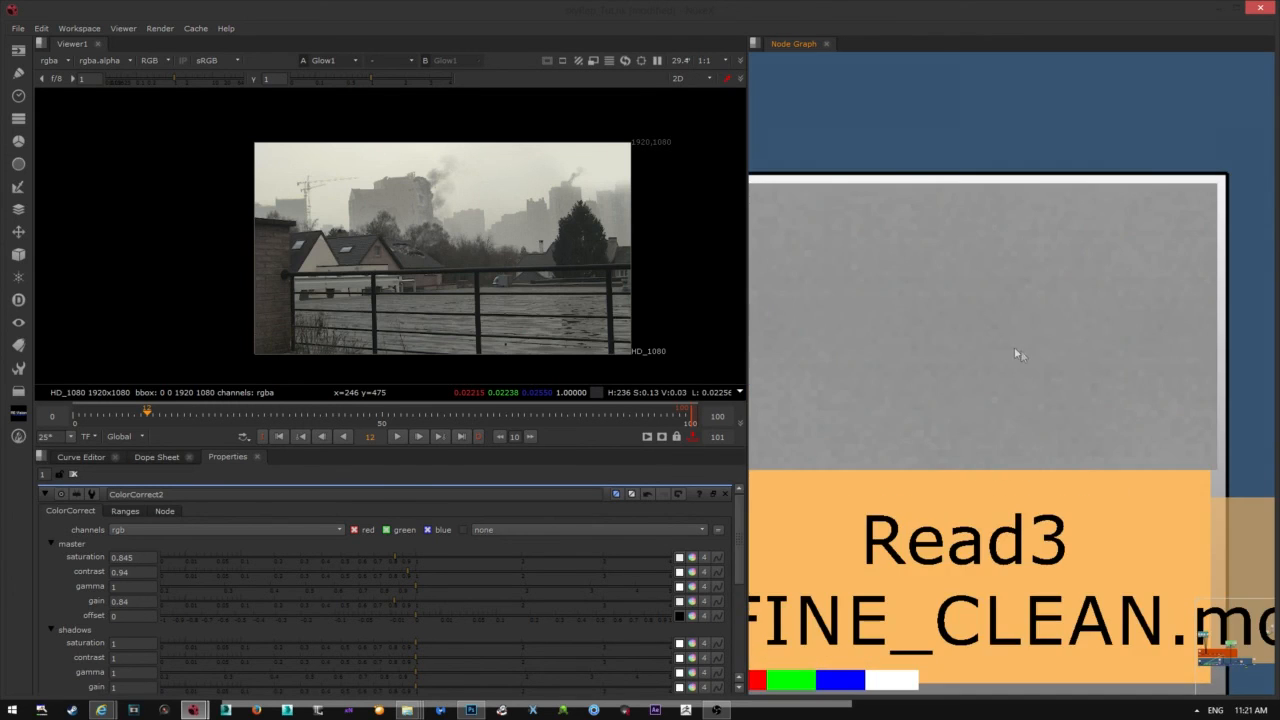
{"action": "scroll", "coordinate": [955, 380], "scroll_direction": "down", "scroll_amount": 4}
{"action": "middle_click_drag", "start_coordinate": [962, 422], "coordinate": [967, 390]}
{"action": "key", "text": "1"}
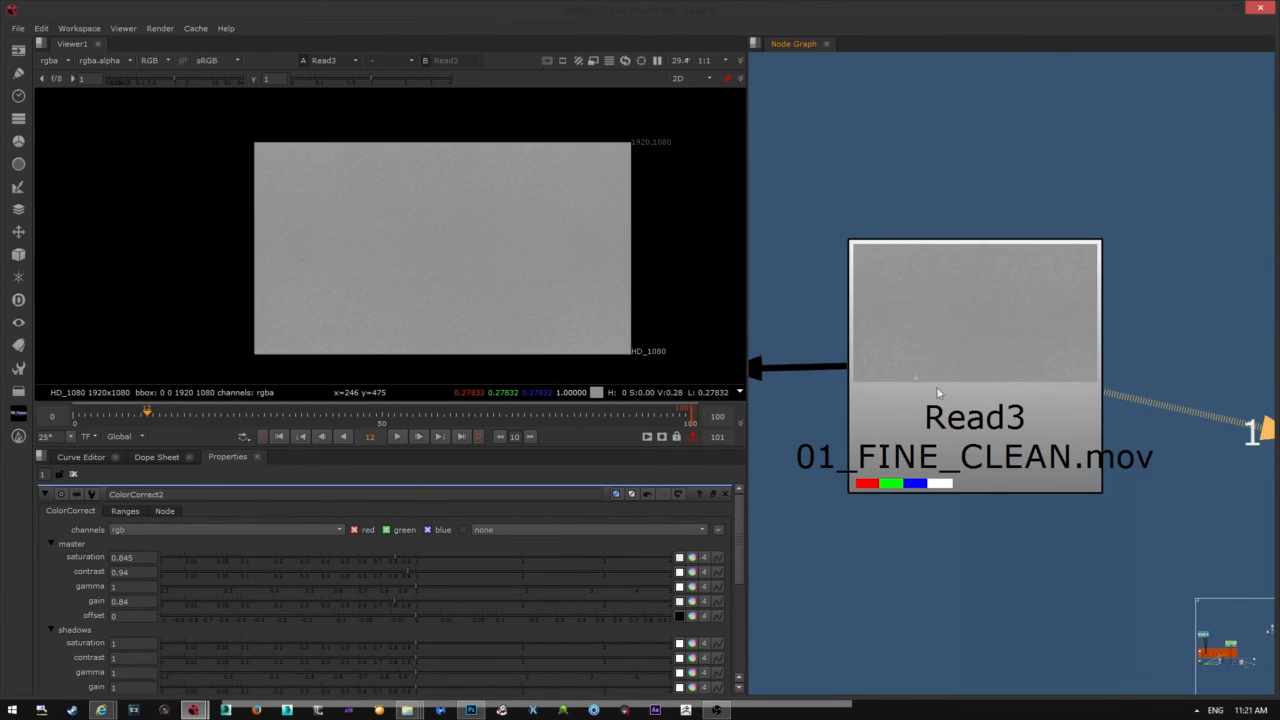
{"action": "scroll", "coordinate": [938, 393], "scroll_direction": "down", "scroll_amount": 5}
- Open Merge2's settings and show its output in the viewer
{"action": "double_click", "coordinate": [926, 384]}
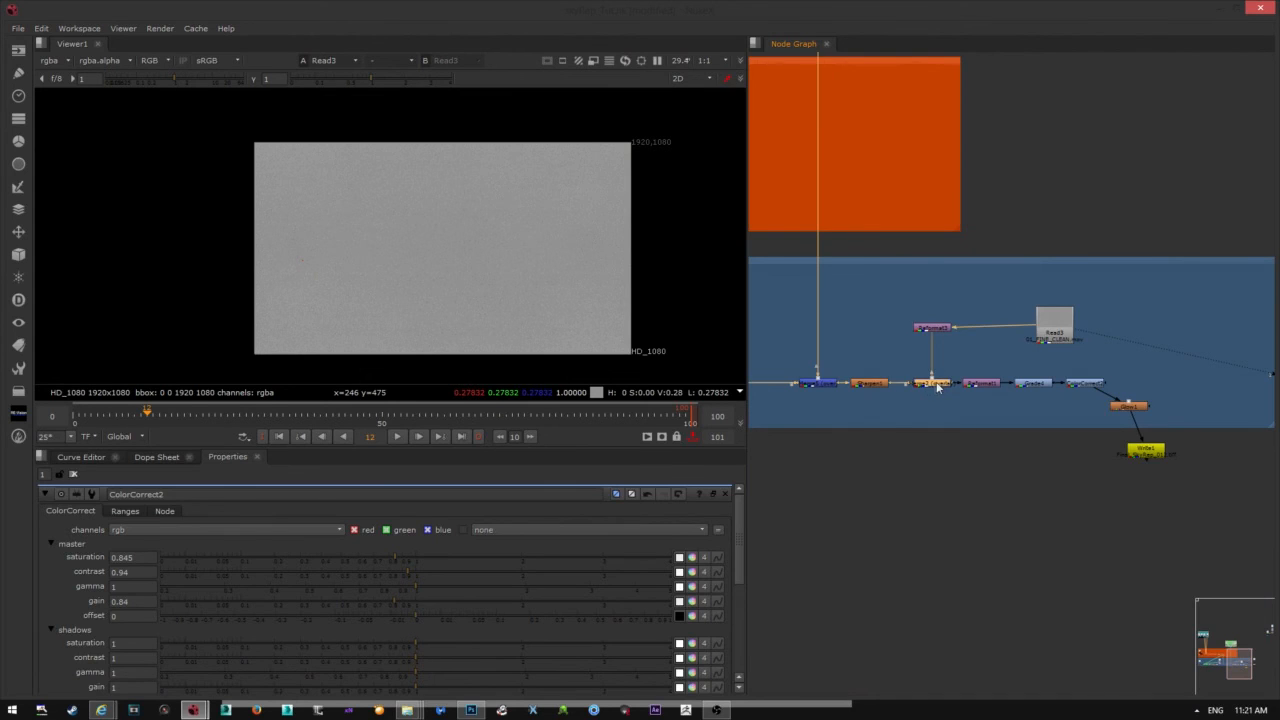
{"action": "scroll", "coordinate": [924, 385], "scroll_direction": "up", "scroll_amount": 5}
{"action": "middle_click_drag", "start_coordinate": [945, 411], "coordinate": [892, 392]}
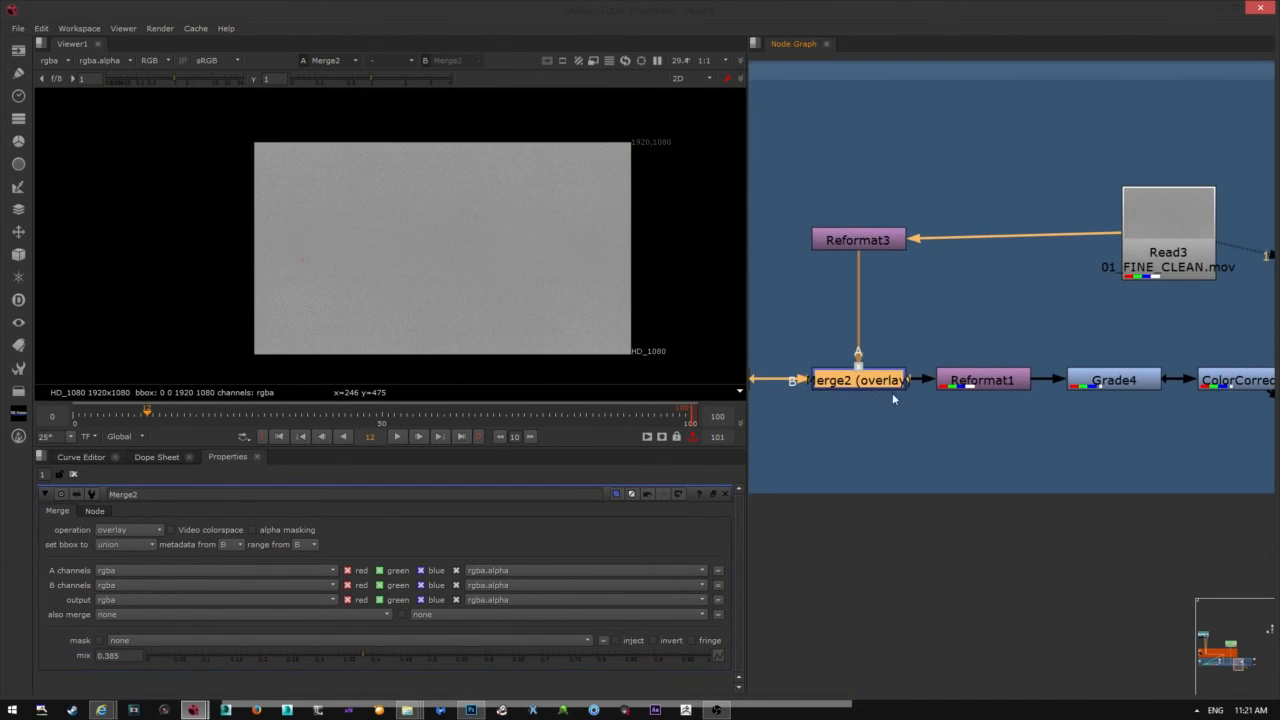
{"action": "key", "text": "1"}
- Toggle Read3 off and on to compare the overlaid grain on the buildings and sky up close
{"action": "scroll", "coordinate": [400, 180], "scroll_direction": "up", "scroll_amount": 6}
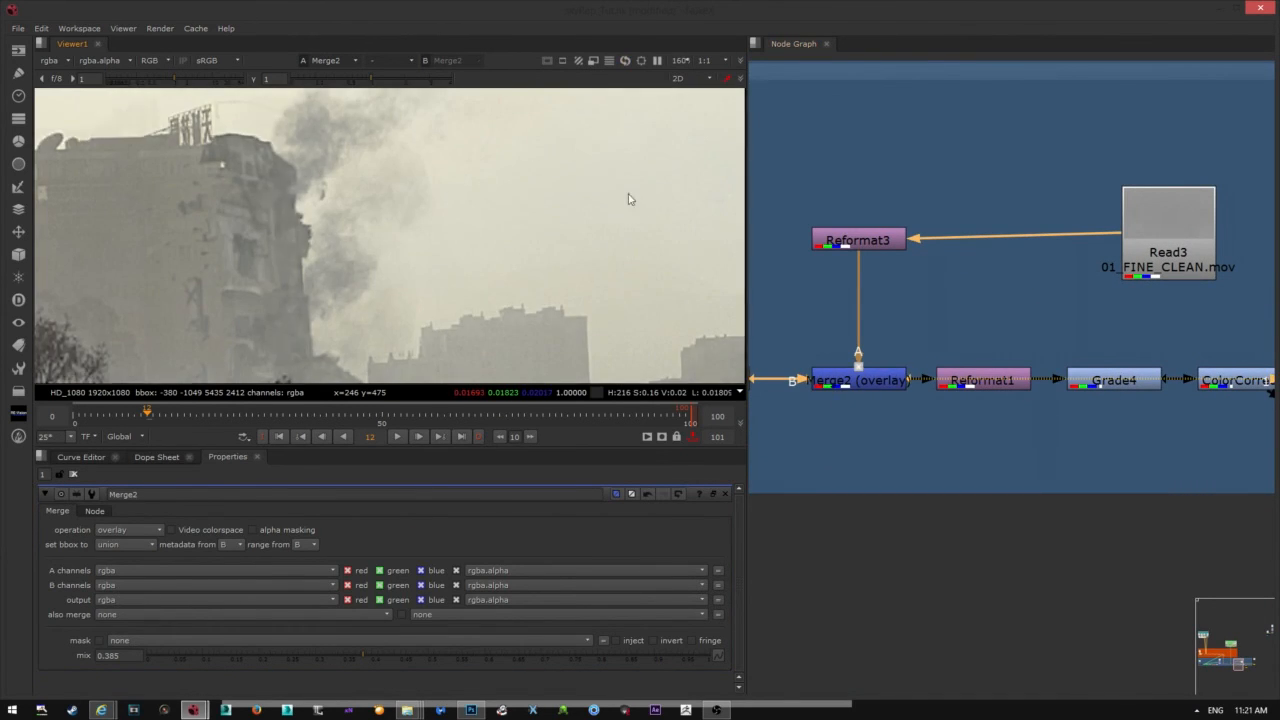
{"action": "left_click", "coordinate": [858, 240]}
{"action": "left_click", "coordinate": [1172, 238]}
{"action": "key", "text": "d"}
{"action": "key", "text": "d"}
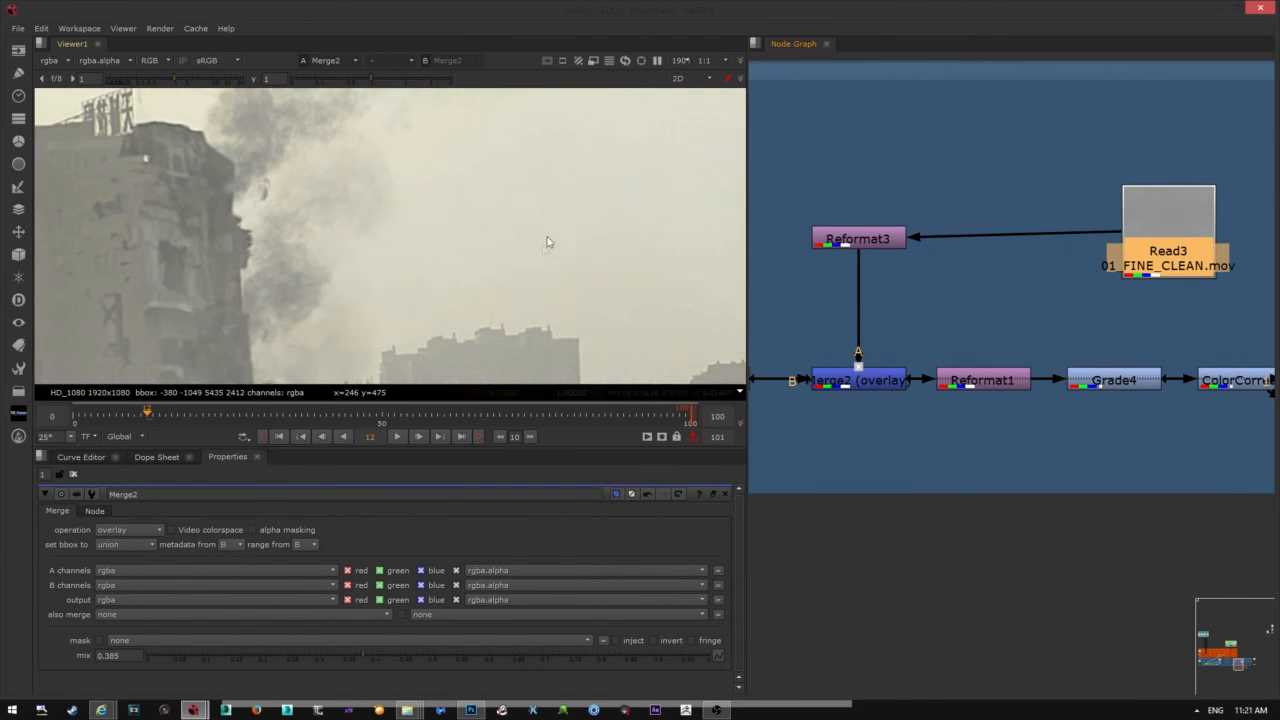
{"action": "key", "text": "d"}
{"action": "key", "text": "d"}
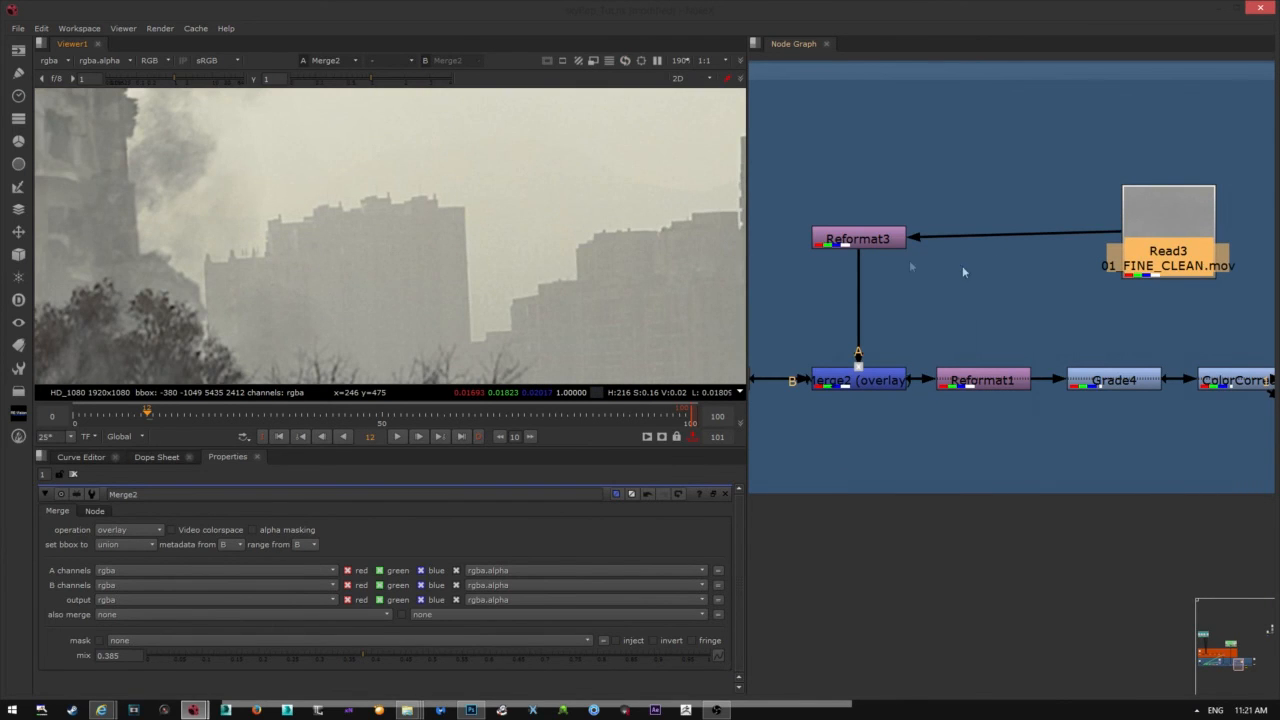
- Change Merge2's operation to multiply
{"action": "left_click", "coordinate": [875, 381]}
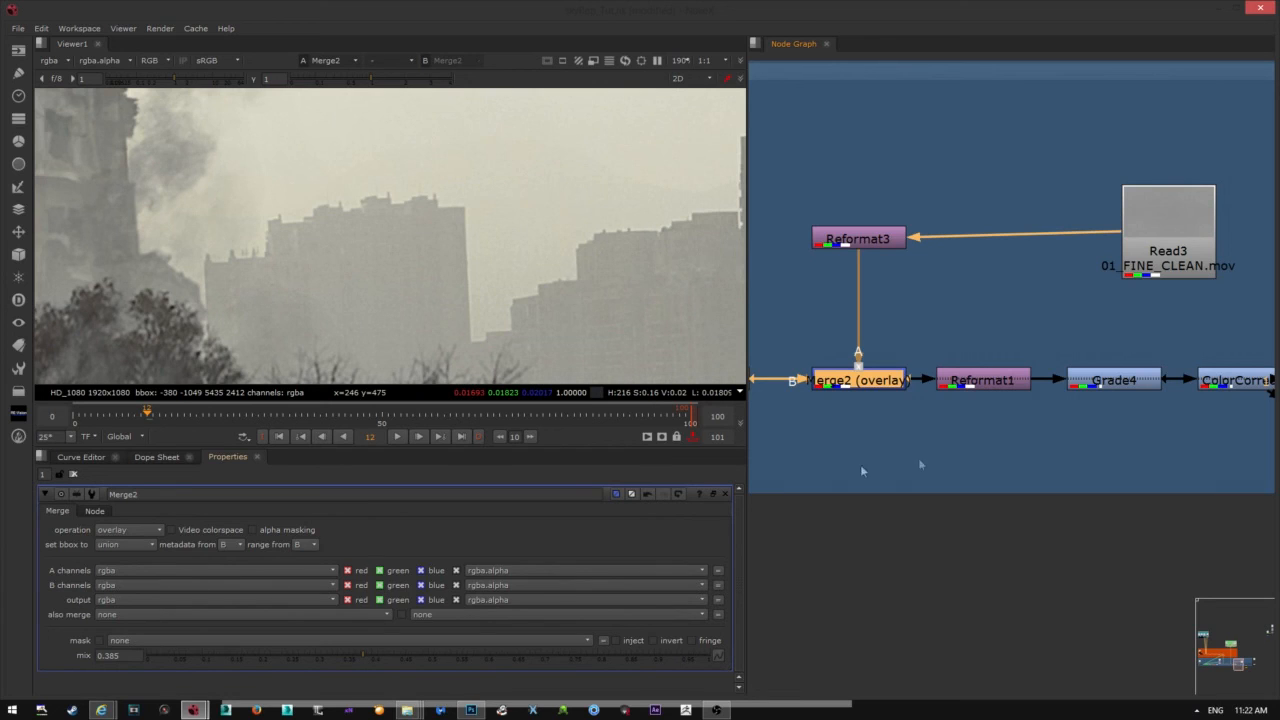
{"action": "left_click", "coordinate": [140, 530]}
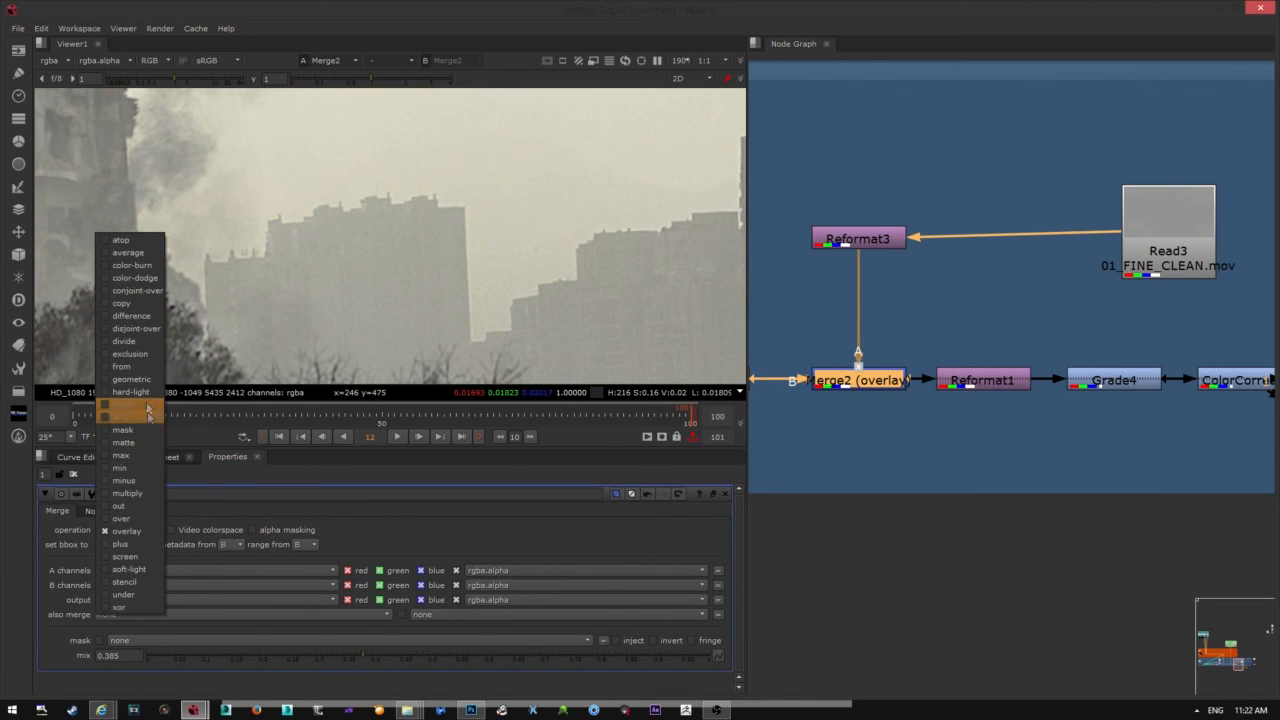
{"action": "left_click", "coordinate": [128, 491]}
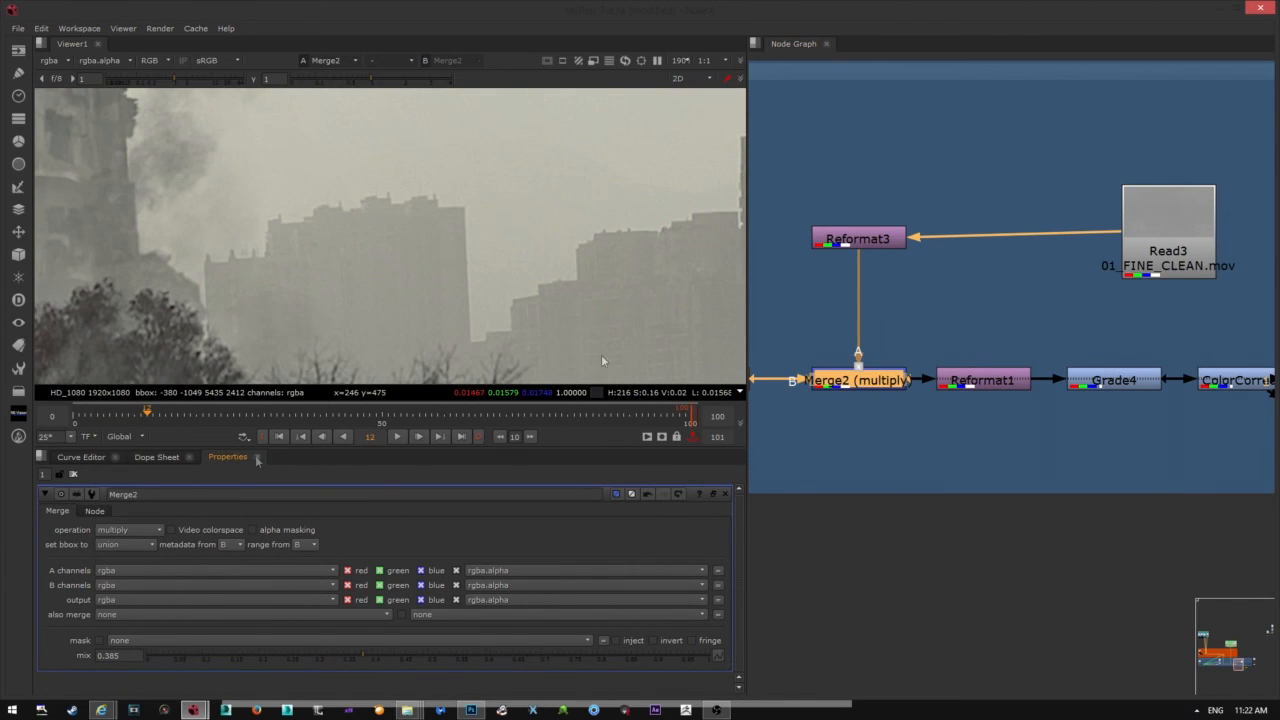
{"action": "middle_click_drag", "start_coordinate": [893, 264], "coordinate": [870, 301]}
- Toggle Read3 repeatedly to compare the multiplied grain with the clean image, both in close-up and full frame
{"action": "left_click", "coordinate": [1165, 274]}
{"action": "key", "text": "d"}
{"action": "key", "text": "d"}
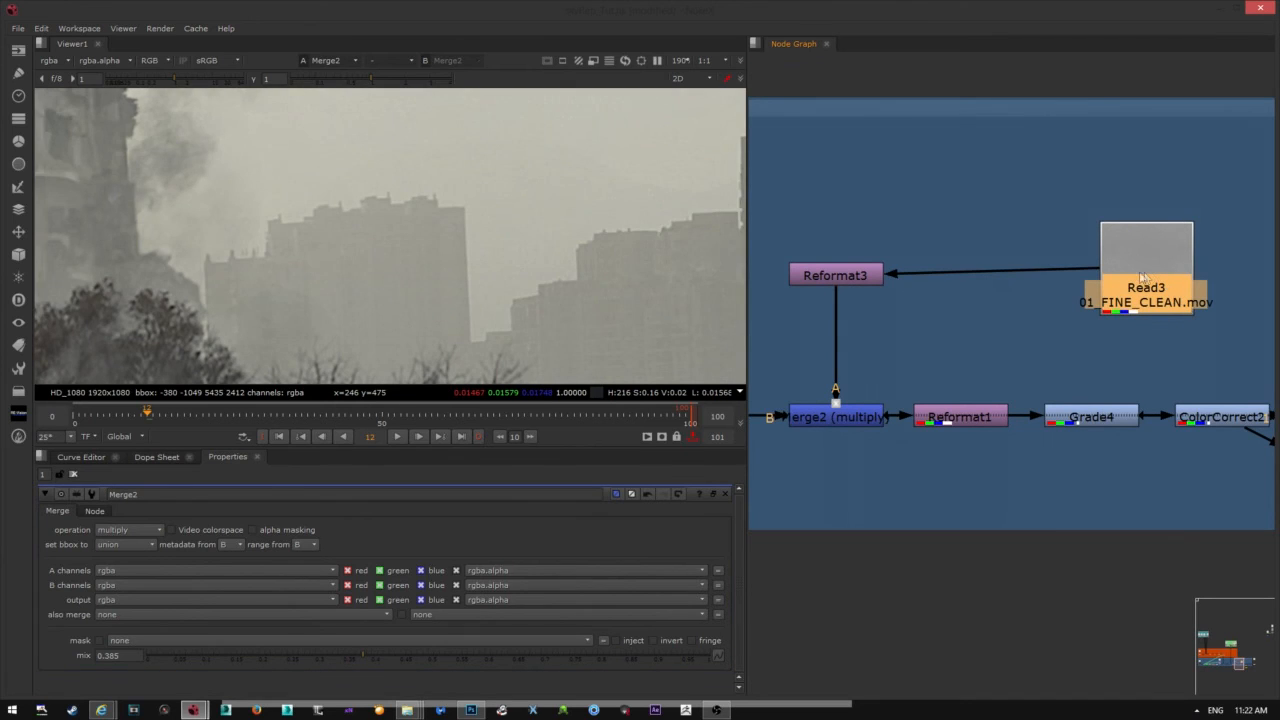
{"action": "scroll", "coordinate": [592, 252], "scroll_direction": "down", "scroll_amount": 5}
{"action": "scroll", "coordinate": [600, 270], "scroll_direction": "up", "scroll_amount": 6}
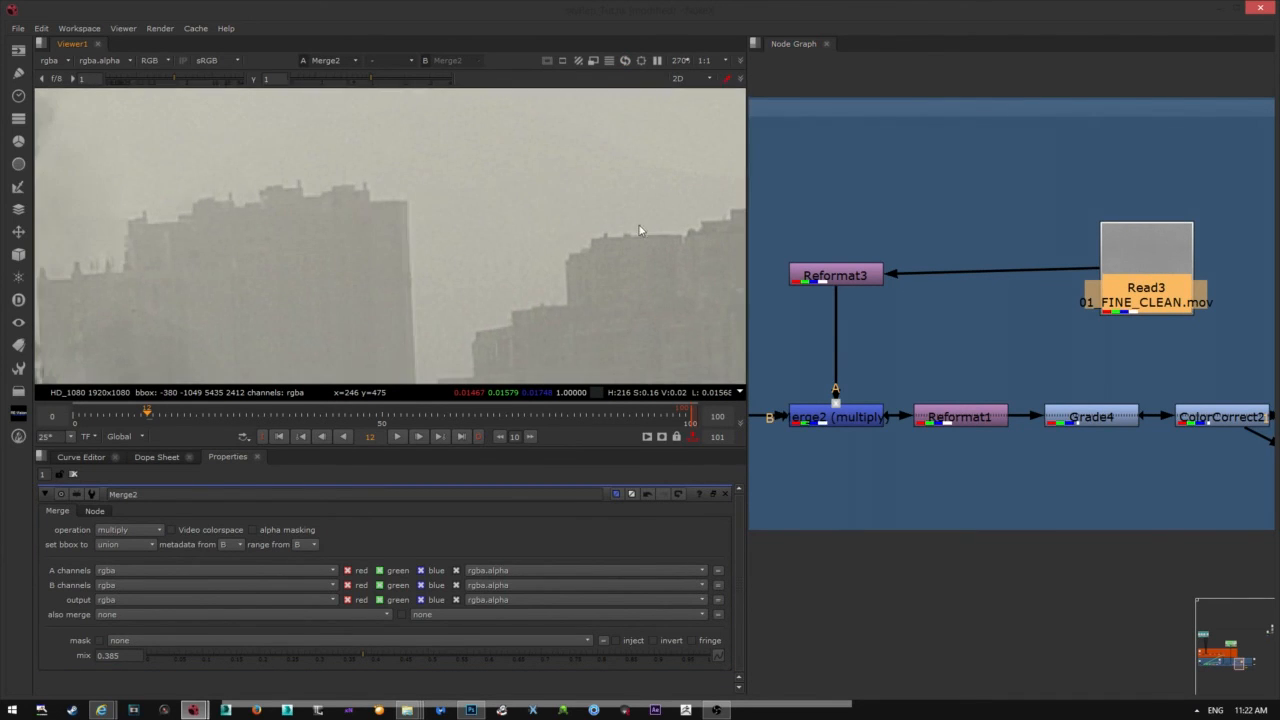
{"action": "left_click_drag", "start_coordinate": [1165, 278], "coordinate": [1160, 275]}
{"action": "key", "text": "d"}
{"action": "key", "text": "d"}
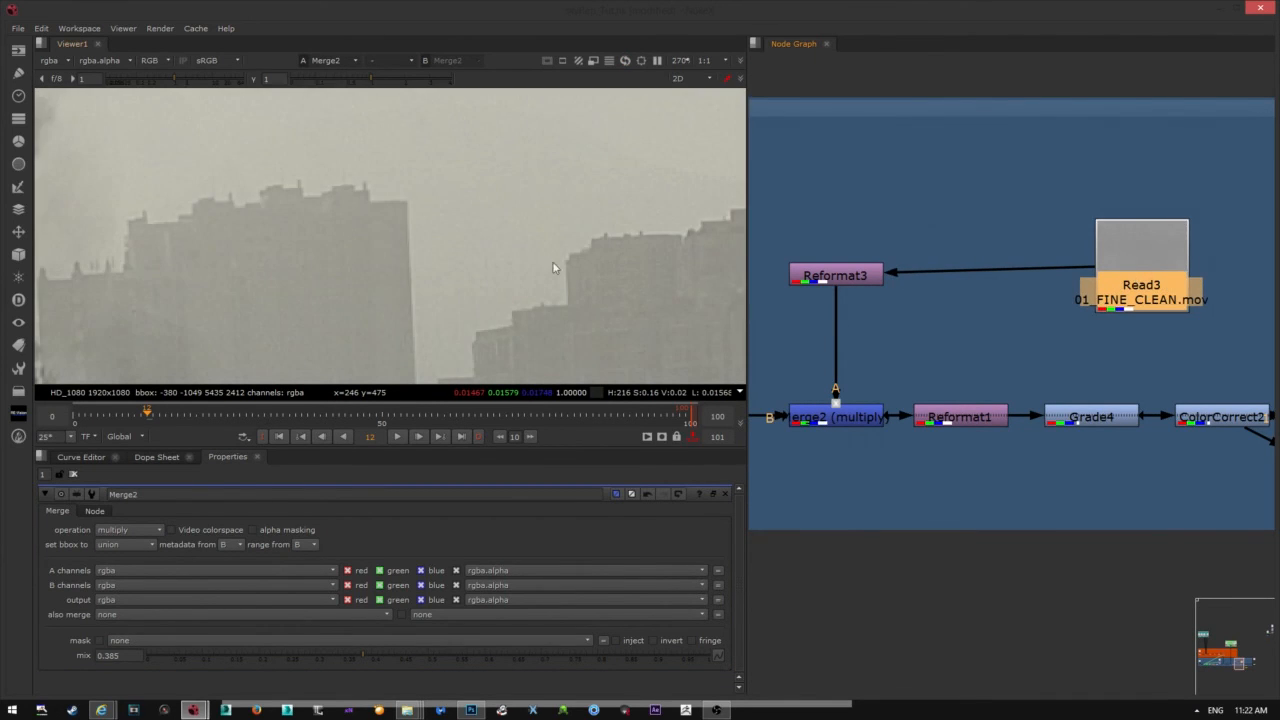
{"action": "scroll", "coordinate": [552, 266], "scroll_direction": "down", "scroll_amount": 5}
{"action": "scroll", "coordinate": [480, 196], "scroll_direction": "up", "scroll_amount": 4}
{"action": "scroll", "coordinate": [478, 260], "scroll_direction": "down", "scroll_amount": 8}
{"action": "scroll", "coordinate": [1076, 329], "scroll_direction": "down", "scroll_amount": 3}
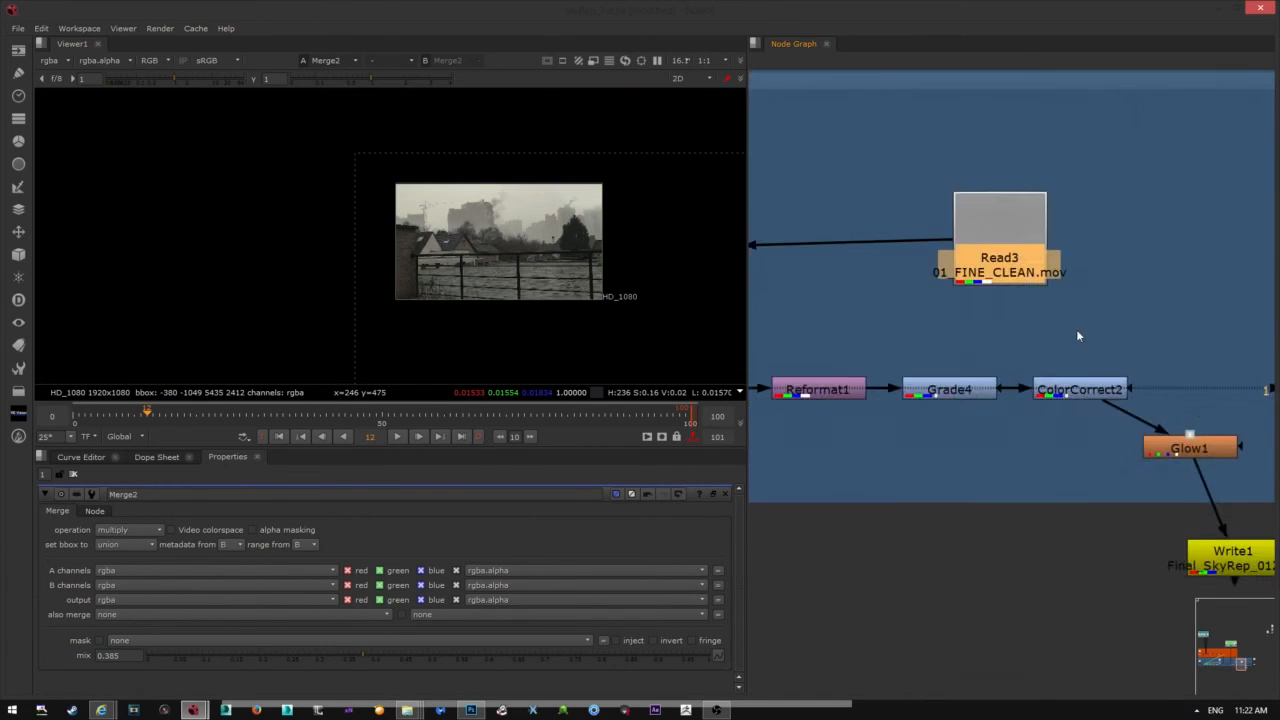
- Reposition Glow1 and Write1 so they sit neatly below ColorCorrect2
{"action": "scroll", "coordinate": [998, 365], "scroll_direction": "down", "scroll_amount": 2}
{"action": "left_click", "coordinate": [1003, 353]}
{"action": "left_click_drag", "start_coordinate": [1004, 358], "coordinate": [935, 358]}
{"action": "left_click_drag", "start_coordinate": [1034, 414], "coordinate": [953, 421]}
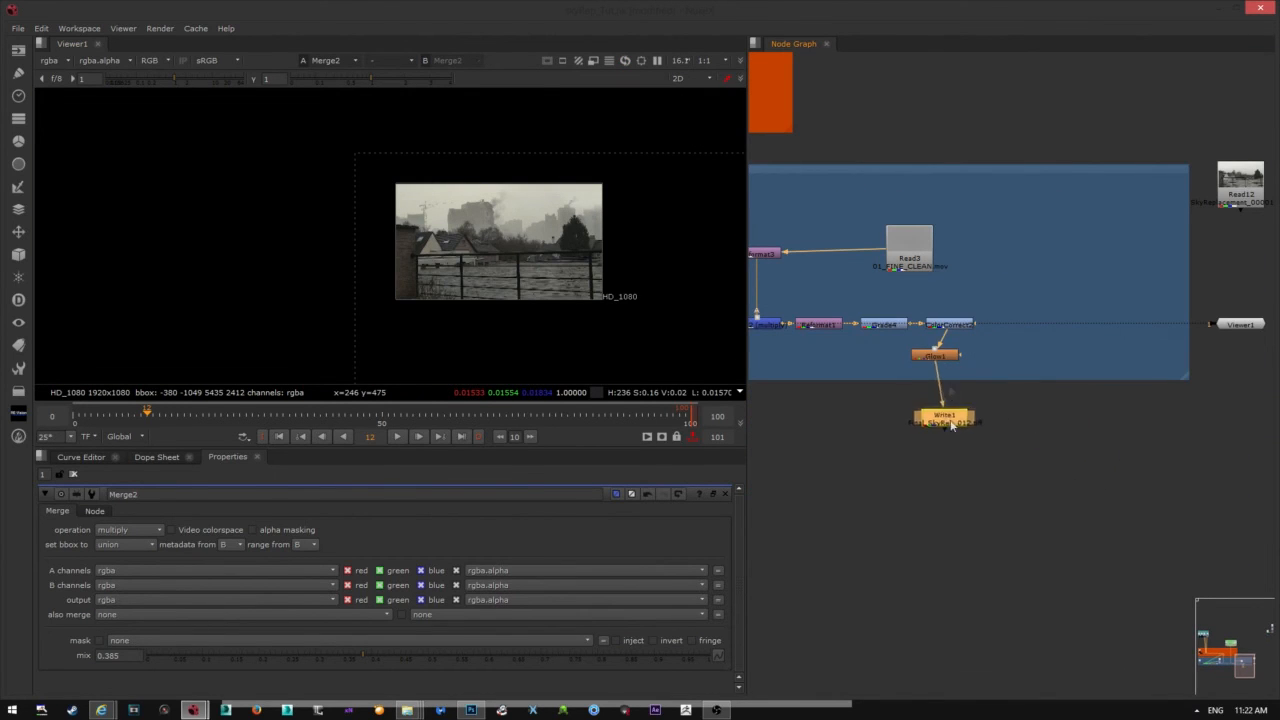
{"action": "left_click_drag", "start_coordinate": [936, 358], "coordinate": [968, 357]}
- Examine the full-frame Merge2 composite in the viewer
{"action": "middle_click_drag", "start_coordinate": [578, 307], "coordinate": [470, 309]}
{"action": "scroll", "coordinate": [481, 289], "scroll_direction": "up", "scroll_amount": 5}
{"action": "middle_click_drag", "start_coordinate": [503, 251], "coordinate": [596, 289]}
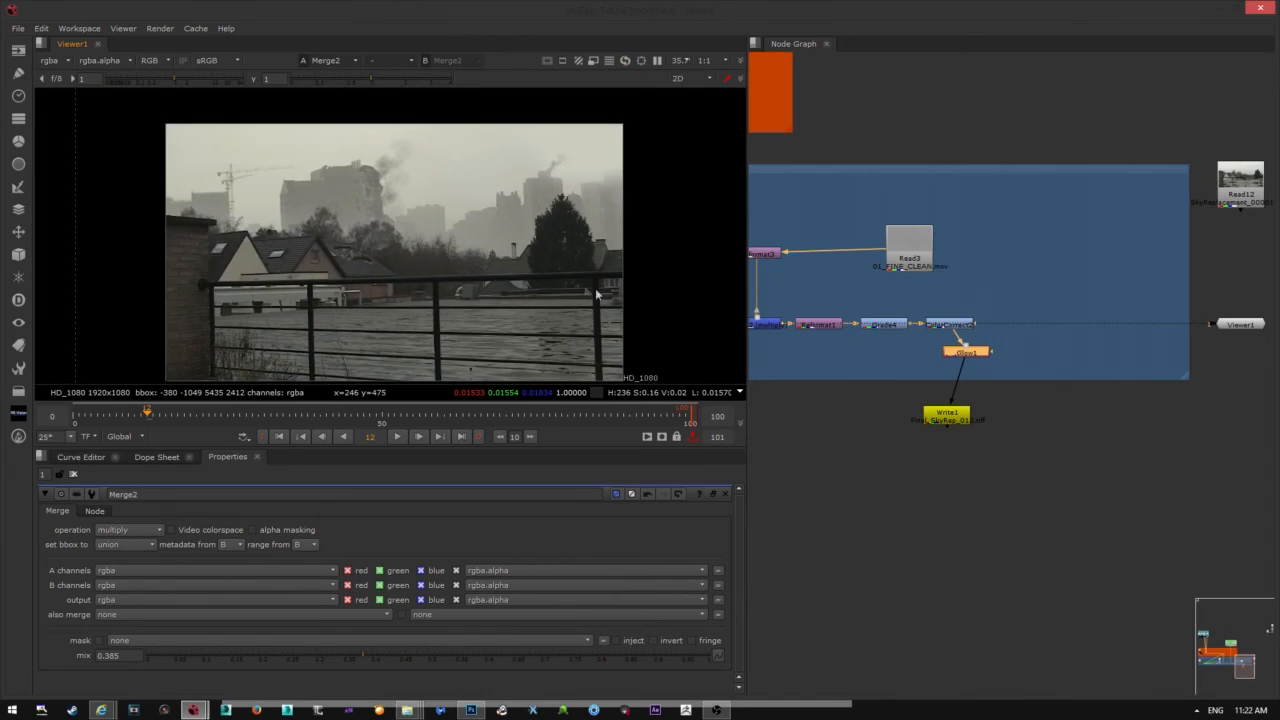
{"action": "scroll", "coordinate": [566, 290], "scroll_direction": "down", "scroll_amount": 1}
{"action": "middle_click_drag", "start_coordinate": [394, 273], "coordinate": [414, 263]}
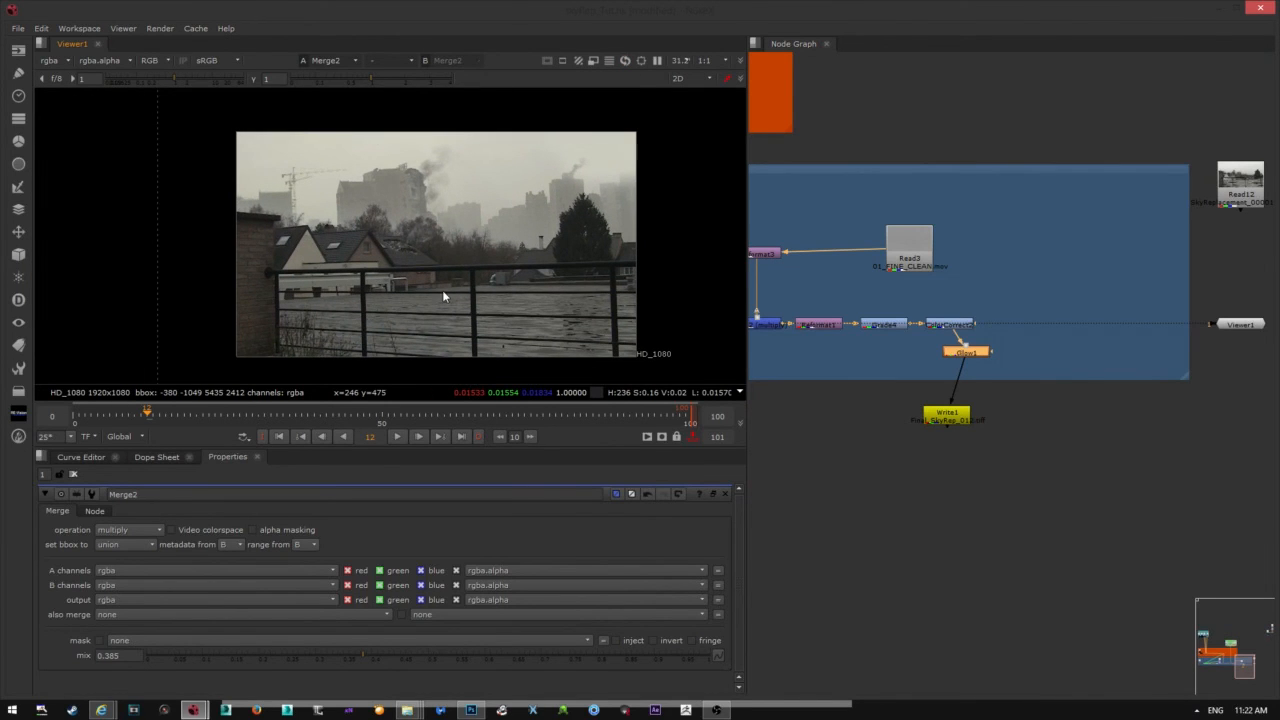